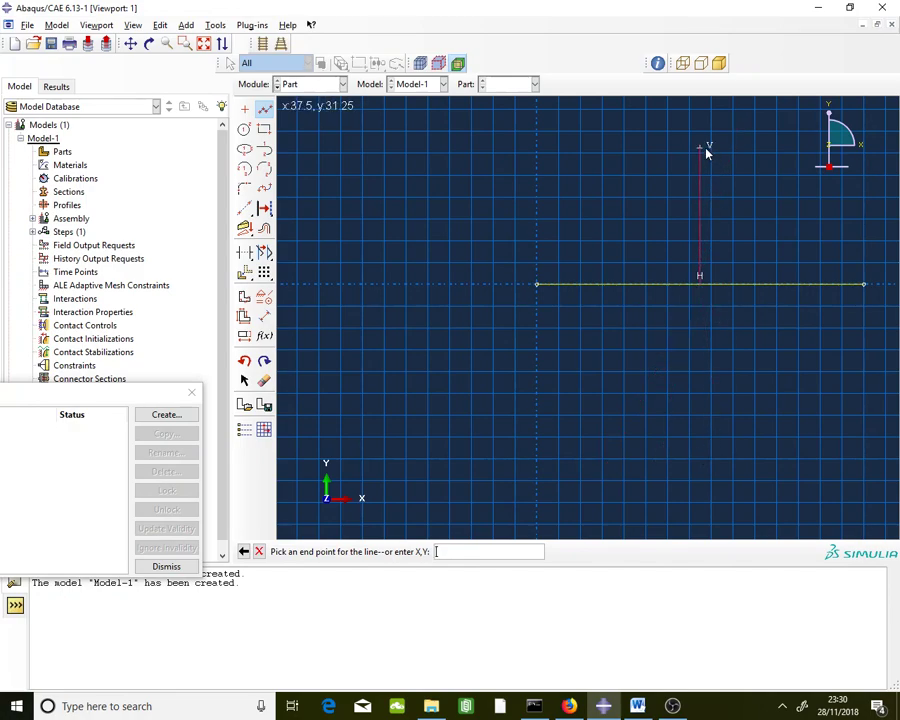
# Finish the vertical web line of the I-section at end point 37.5,150.
pyautogui.write('37.5,150')
pyautogui.press('Return')
pyautogui.scroll(2, 645, 284)
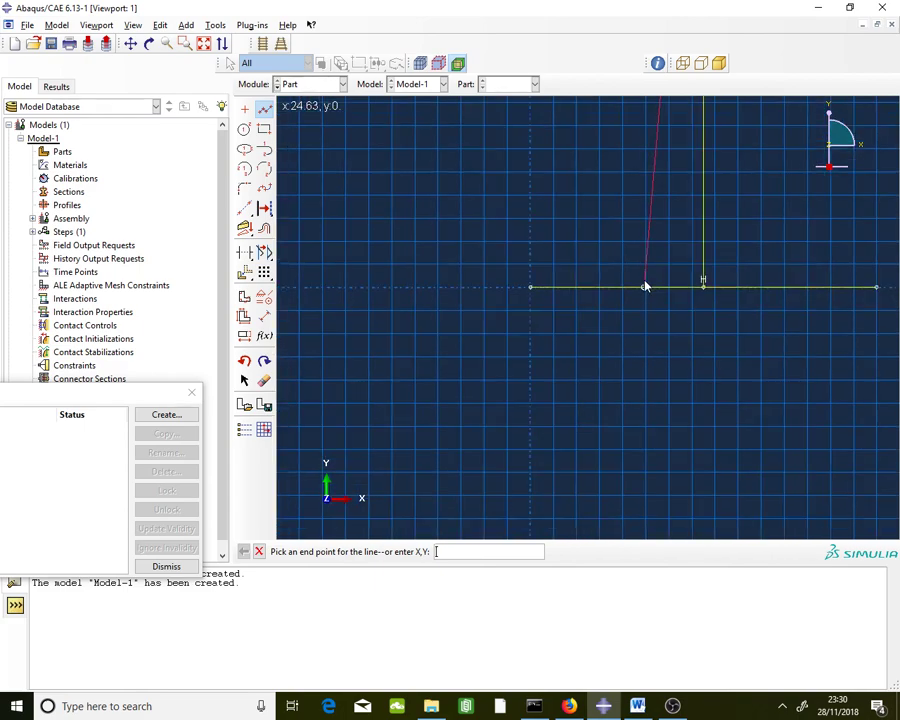
pyautogui.scroll(4, 645, 284)
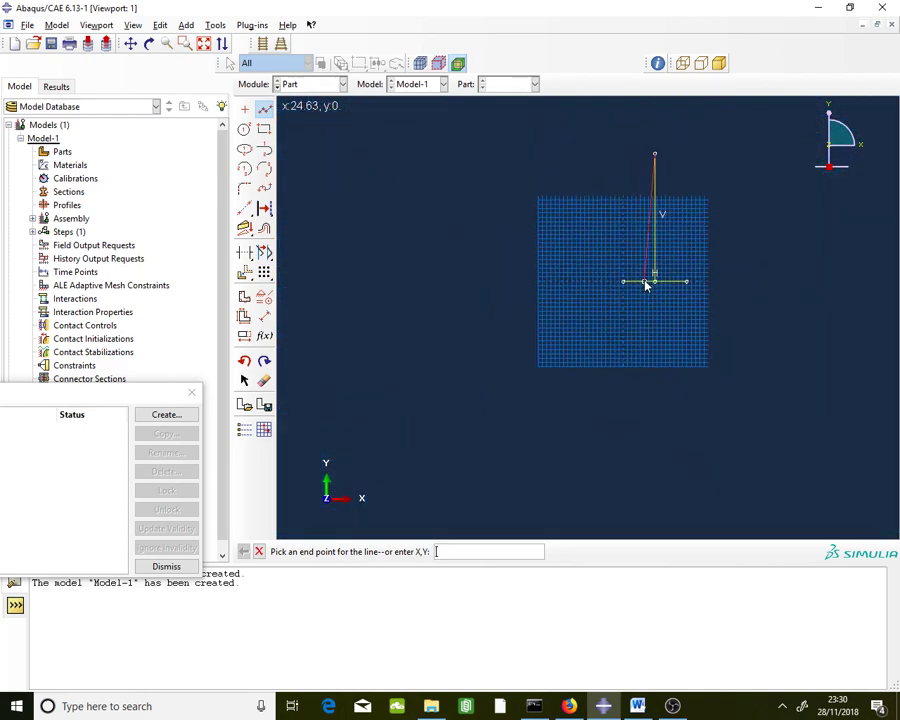
pyautogui.scroll(-1, 663, 148)
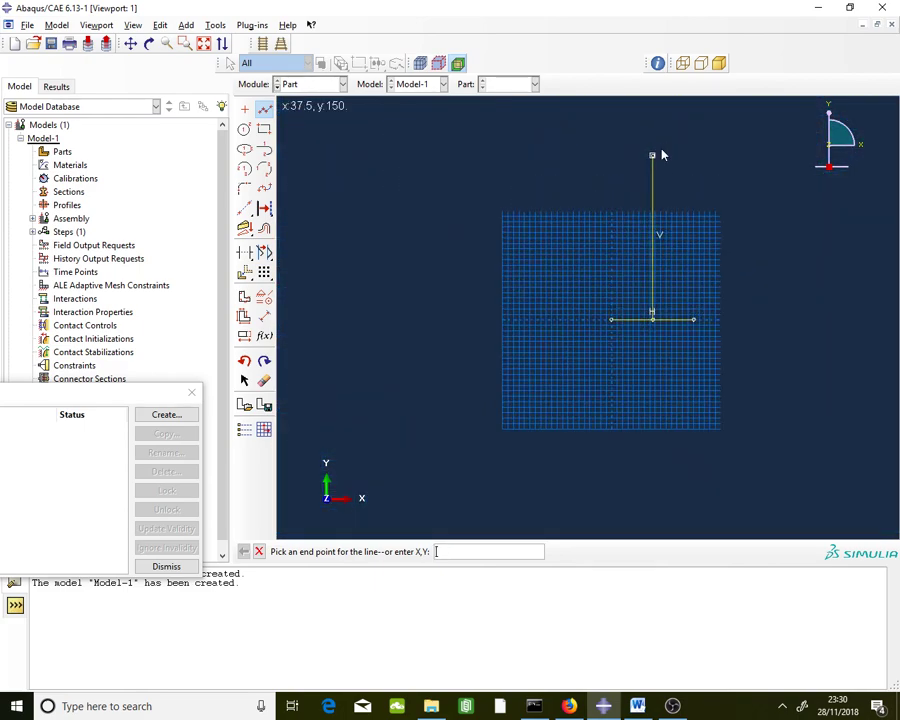
pyautogui.click(259, 552)
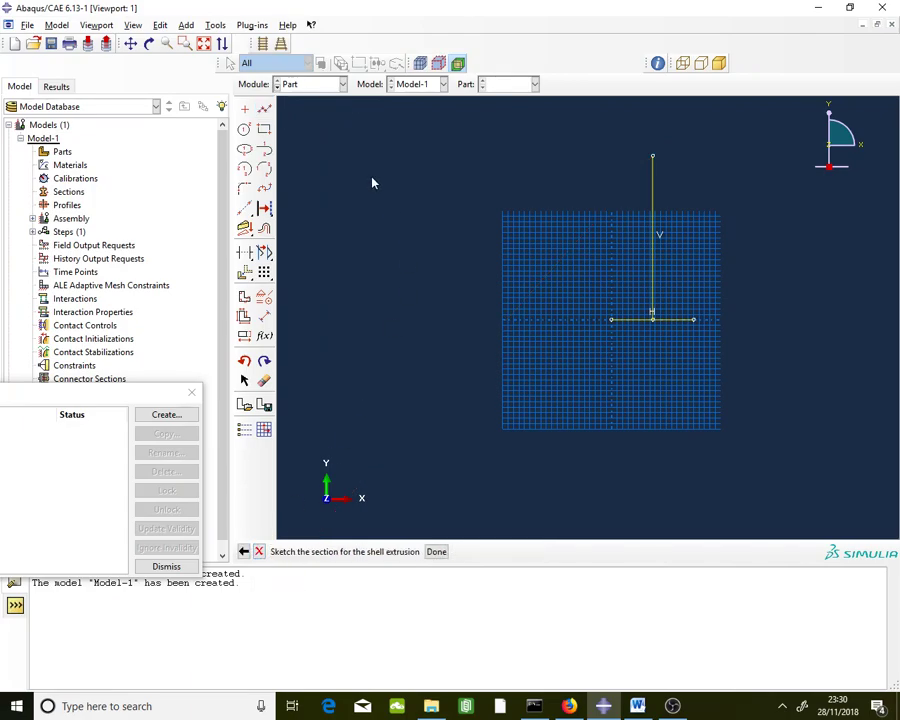
# Check the section drawing in the Word document and sketch the upper flange line from 0,150 to 75,150.
pyautogui.hotkey('alt', 'Tab')
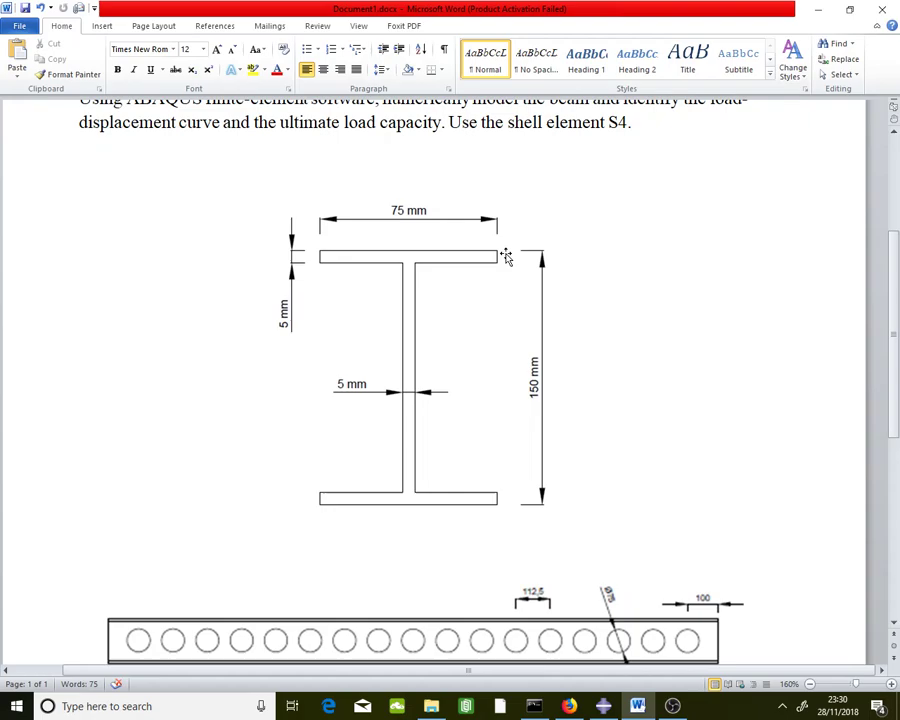
pyautogui.hotkey('alt', 'Tab')
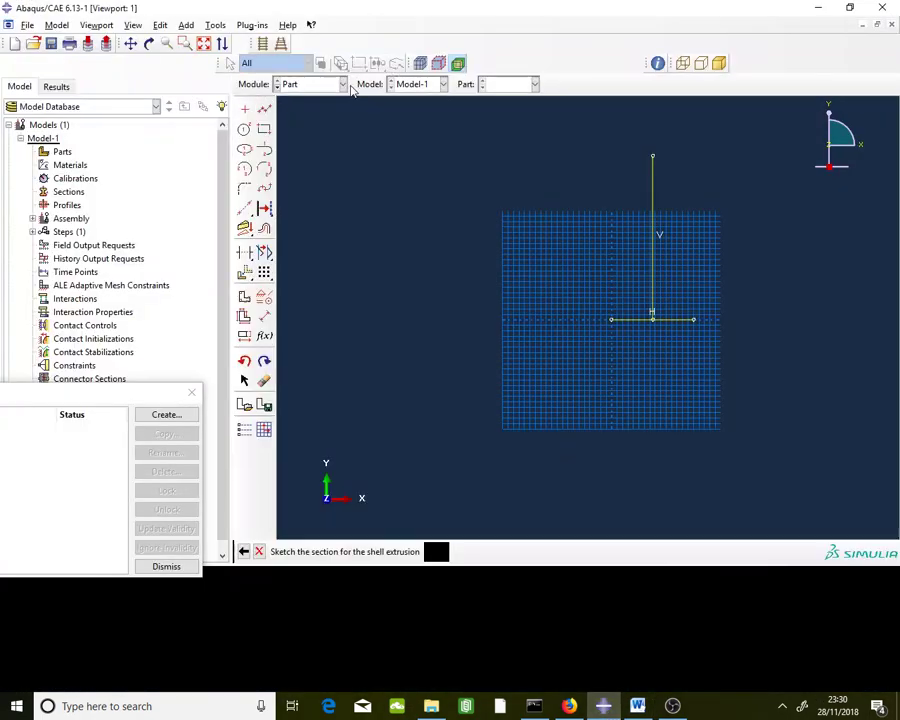
pyautogui.click(265, 110)
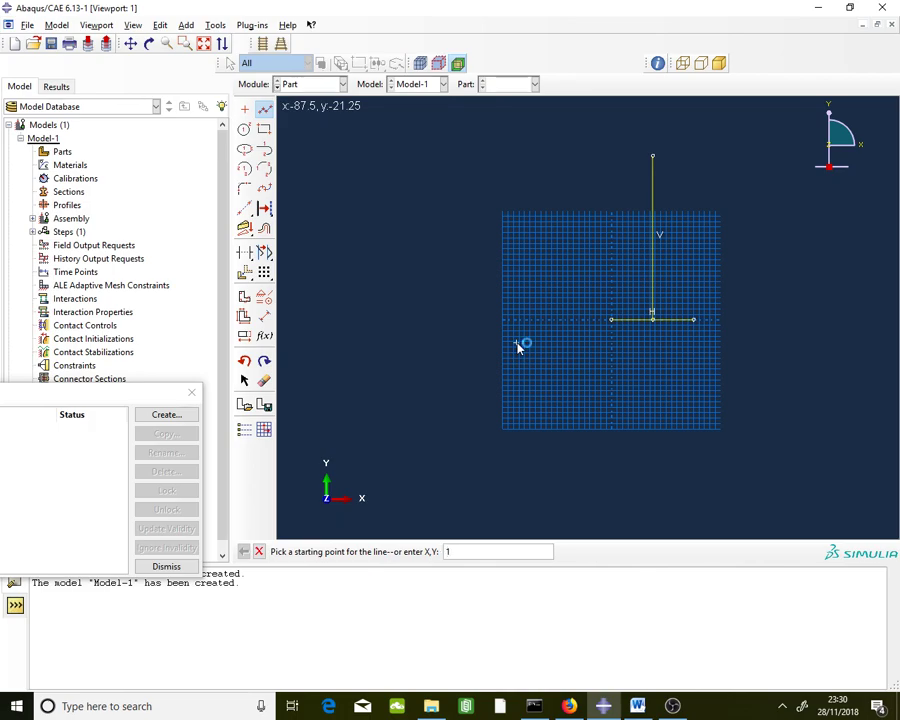
pyautogui.write('0,150')
pyautogui.press('Return')
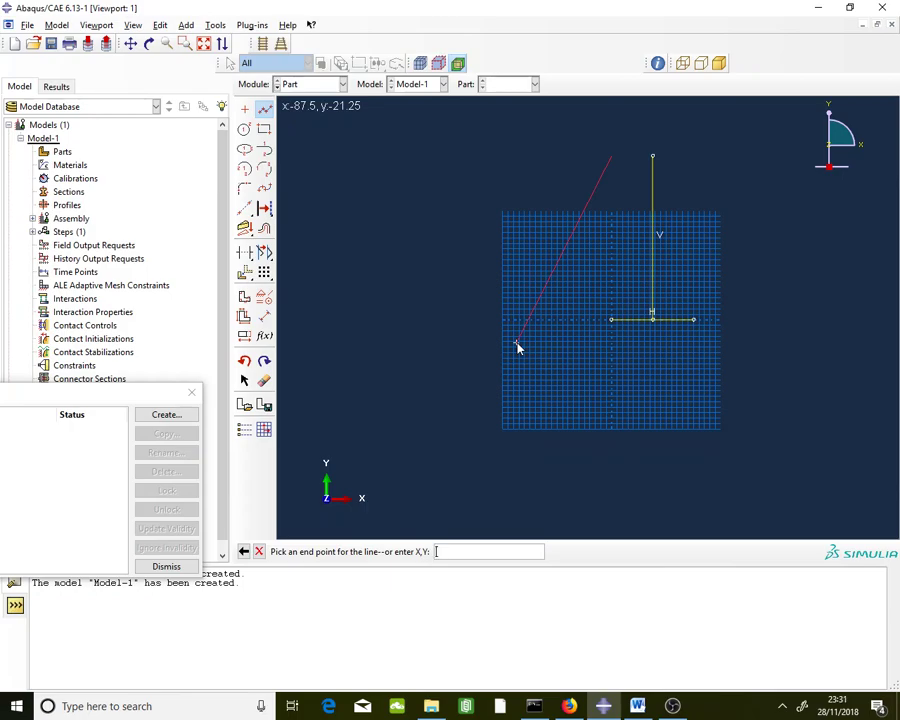
pyautogui.write('75,150')
pyautogui.press('Return')
pyautogui.click(259, 551)
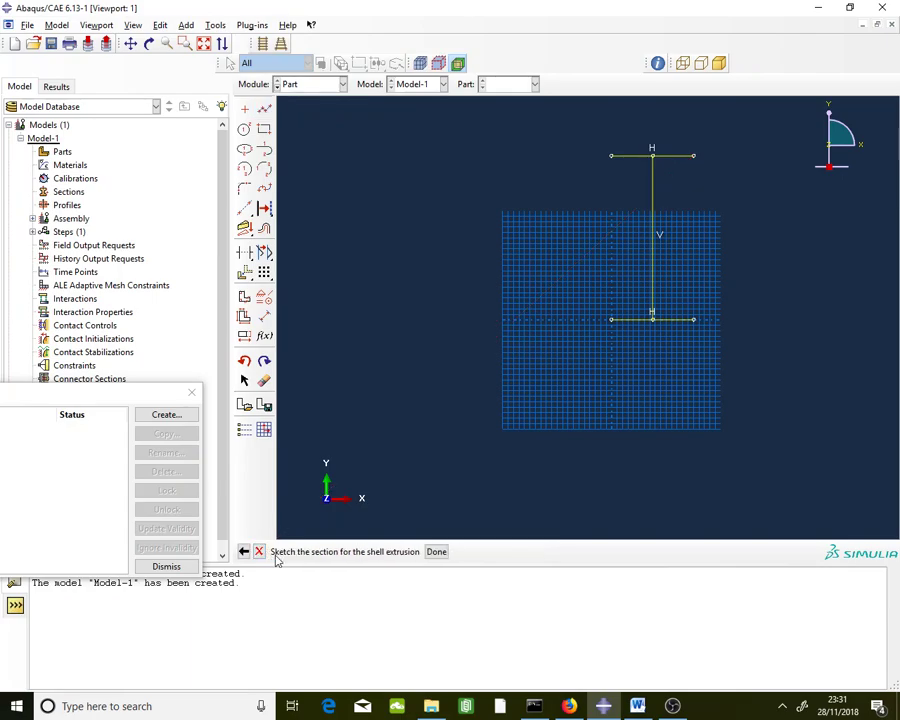
# Complete the I-section sketch and extrude the shell to a depth of 2000.
pyautogui.click(437, 552)
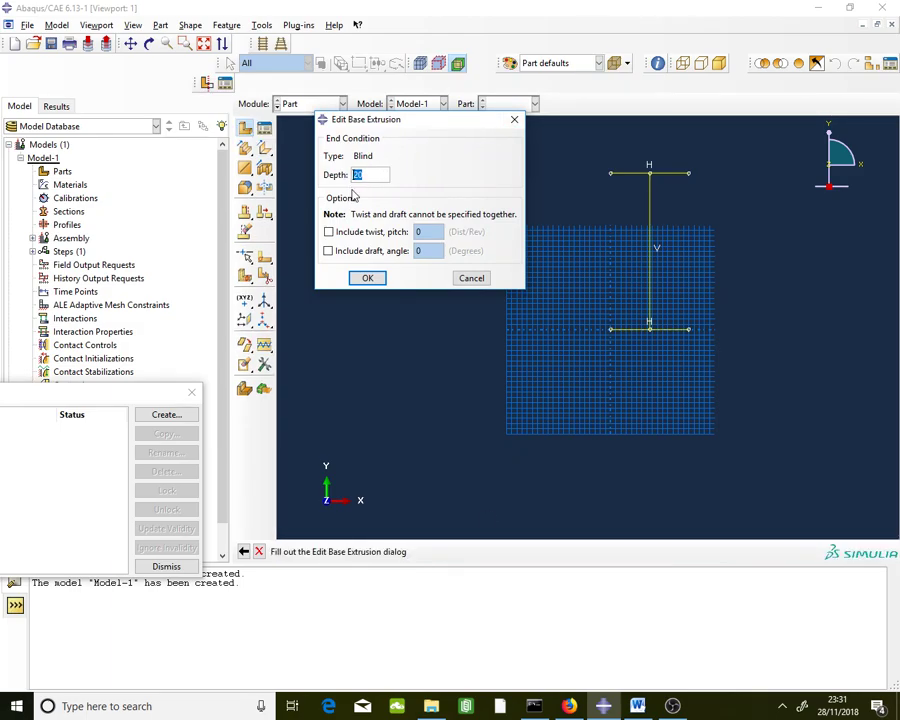
pyautogui.write('2000')
pyautogui.click(367, 278)
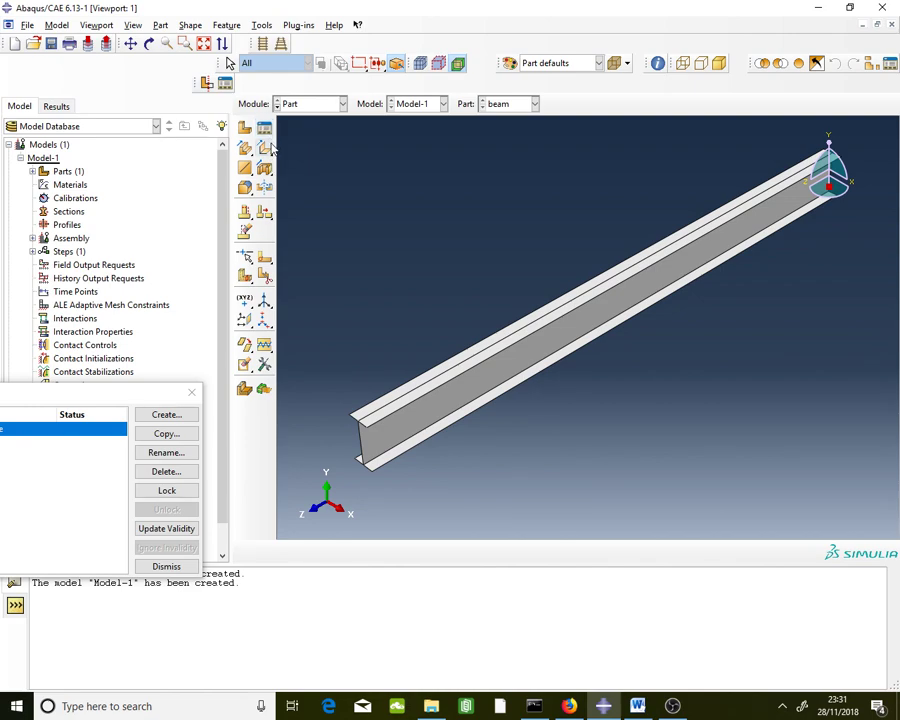
# Create a 3D deformable planar shell part named Circle and open its section sketch.
pyautogui.click(195, 418)
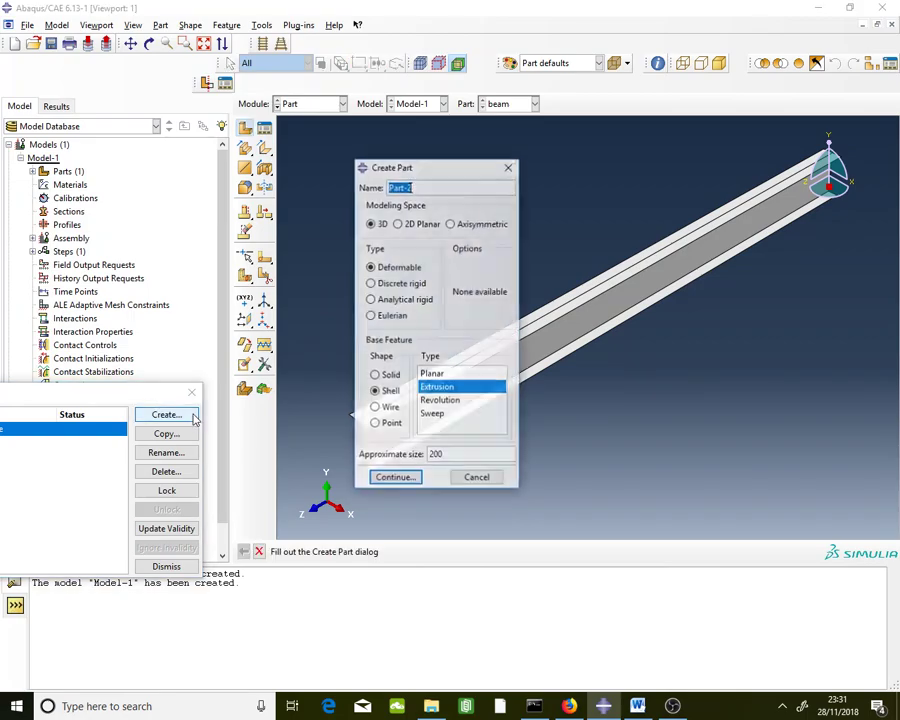
pyautogui.write('Circle')
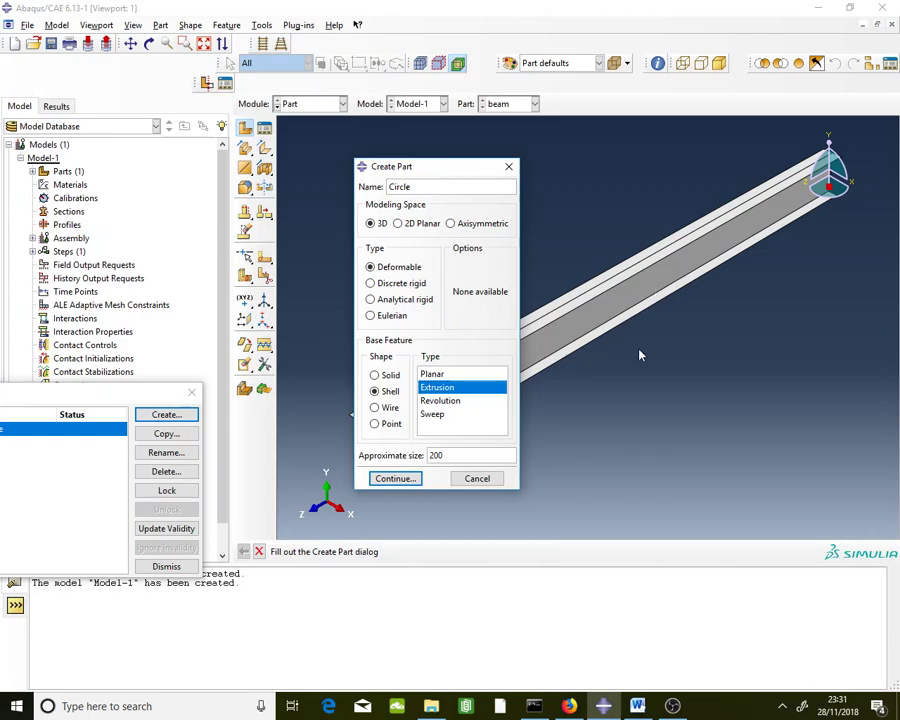
pyautogui.click(438, 375)
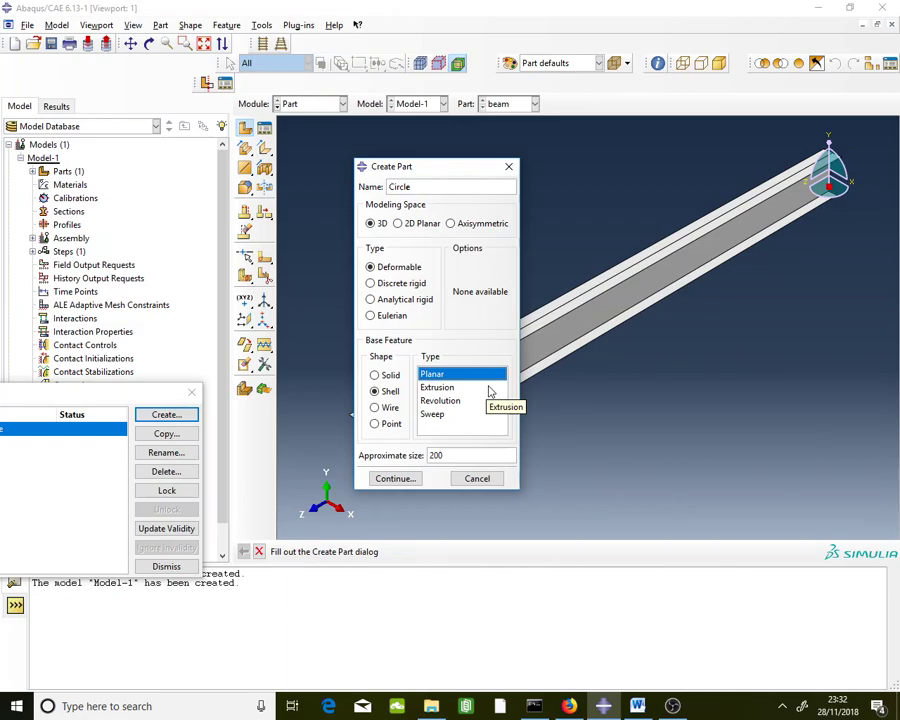
pyautogui.click(371, 223)
pyautogui.click(386, 394)
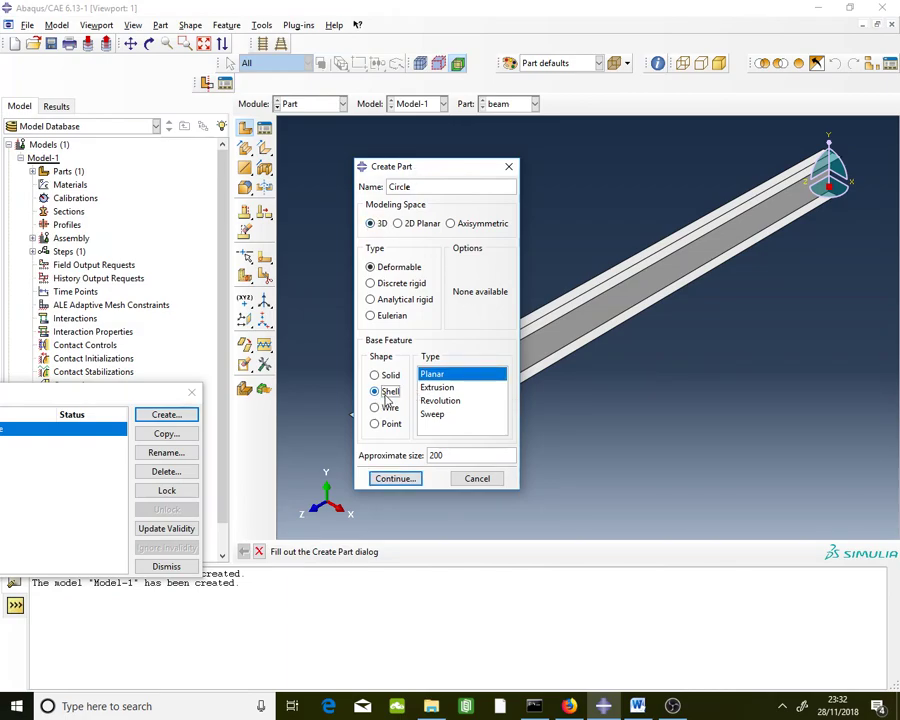
pyautogui.click(401, 484)
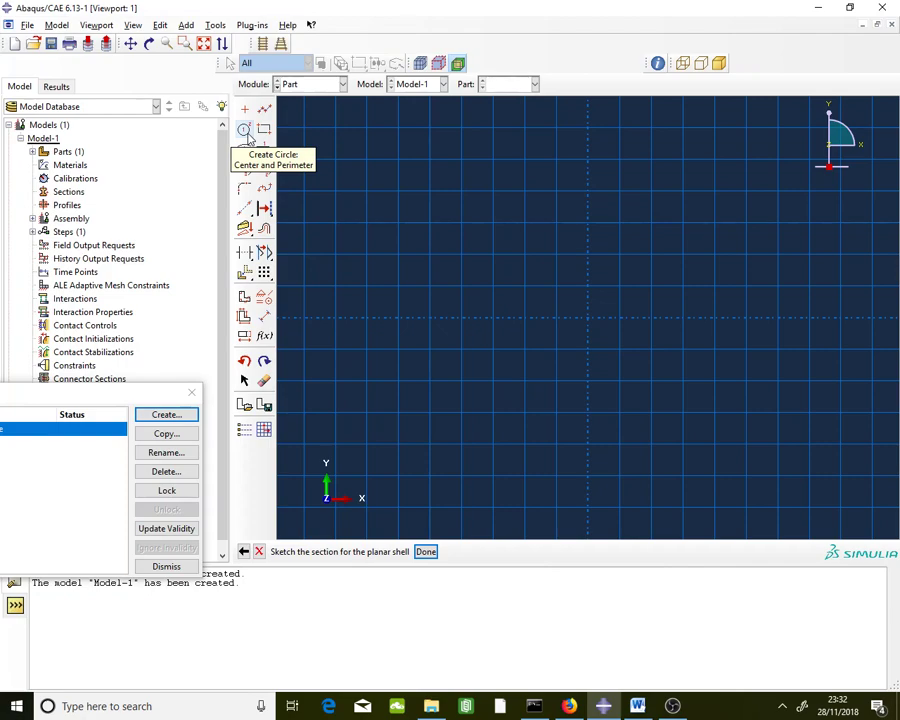
# Sketch a circle centred on the origin through perimeter point 37.5,0 and complete the planar shell.
pyautogui.click(246, 131)
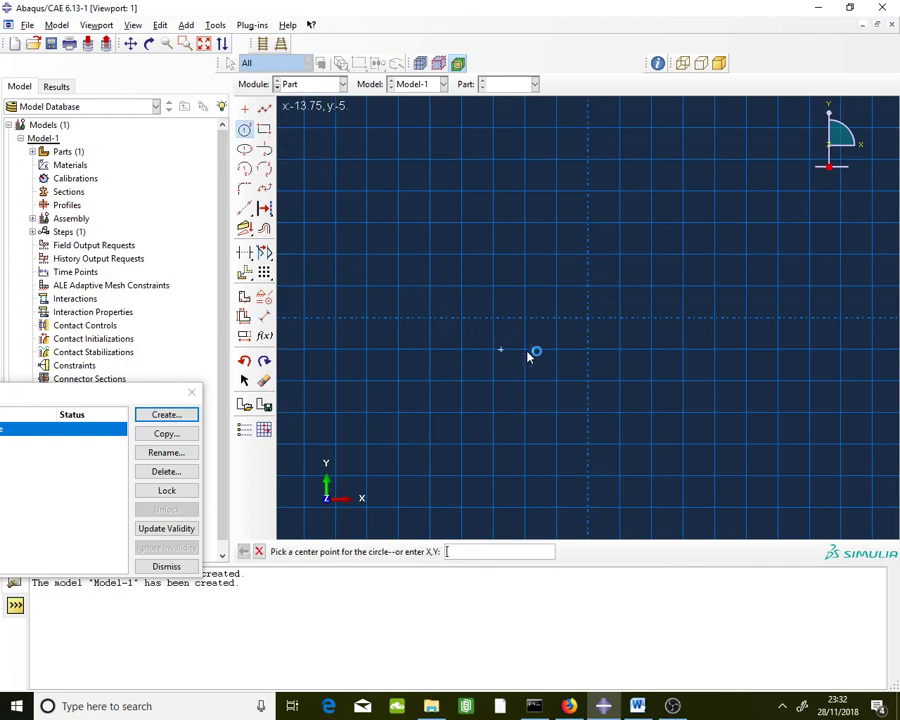
pyautogui.click(589, 320)
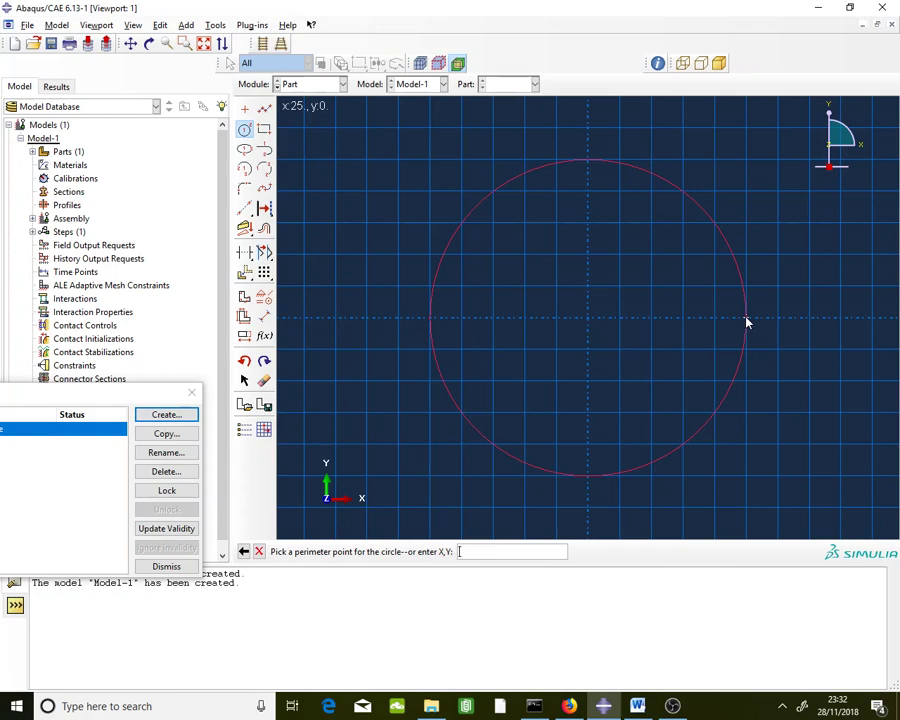
pyautogui.write('05,0')
pyautogui.press('Return')
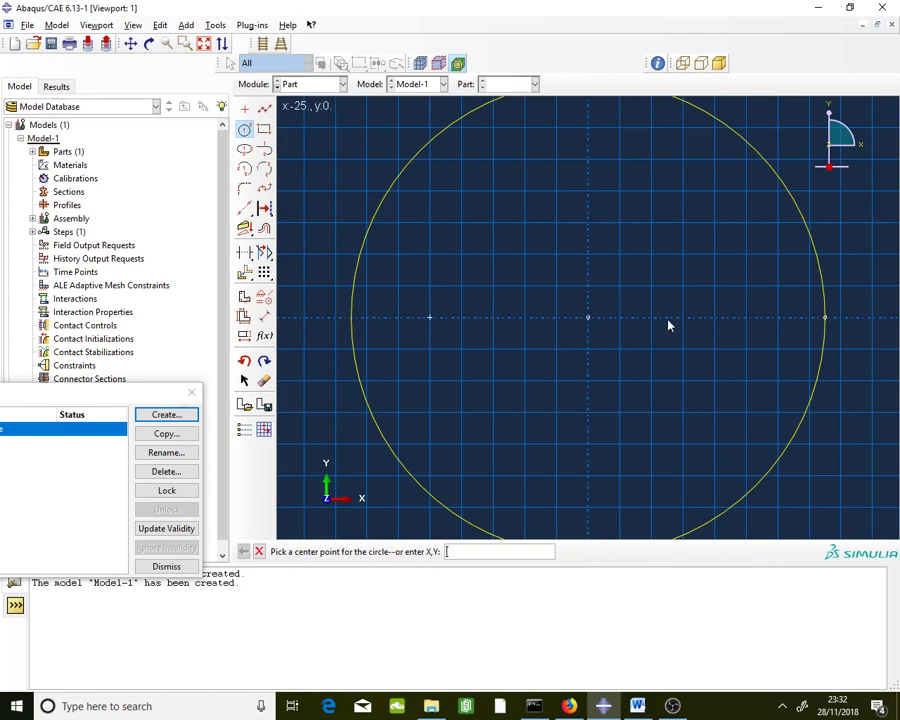
pyautogui.scroll(1, 650, 268)
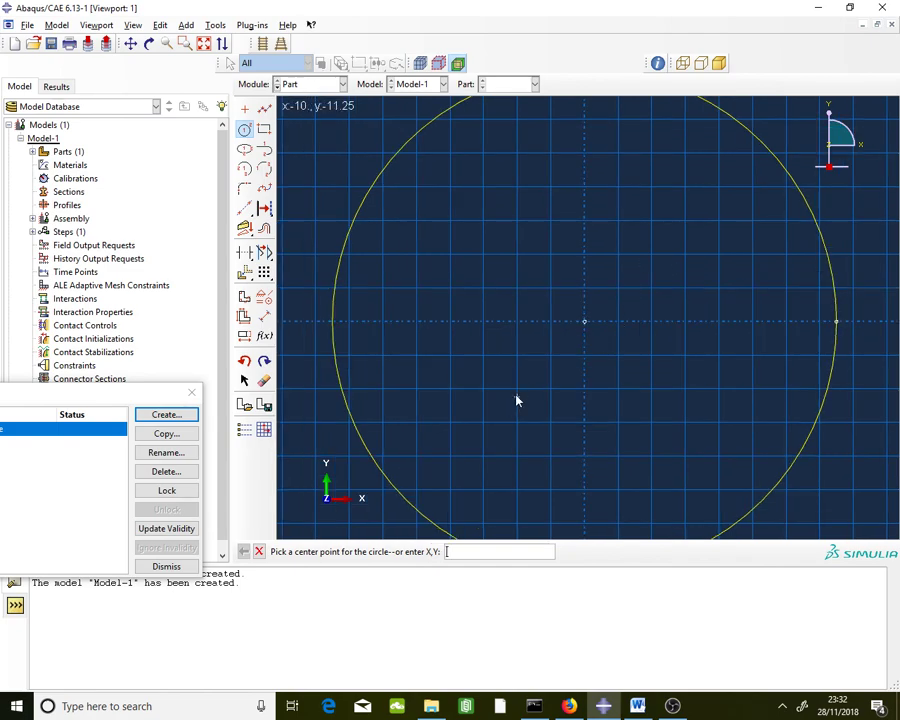
pyautogui.click(260, 552)
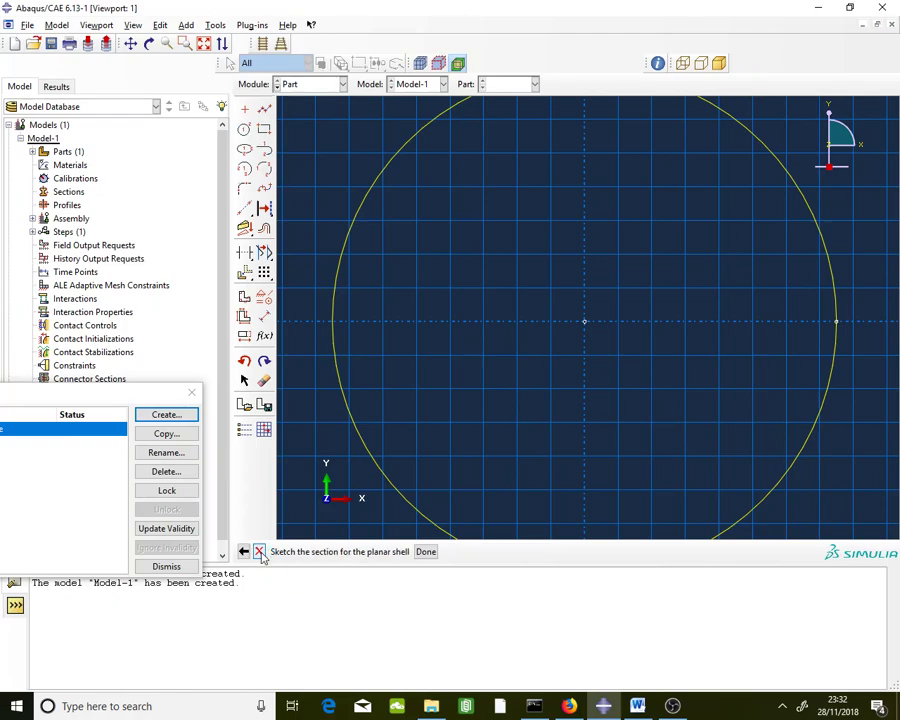
pyautogui.click(424, 552)
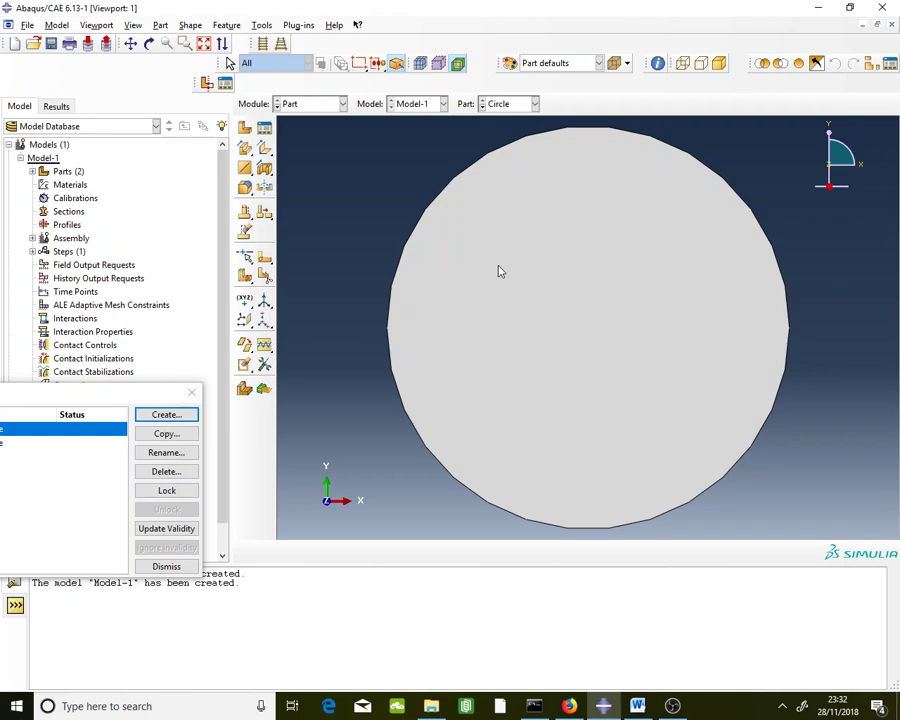
# In the Assembly module, start creating independent instances from both the Circle and beam parts.
pyautogui.click(340, 104)
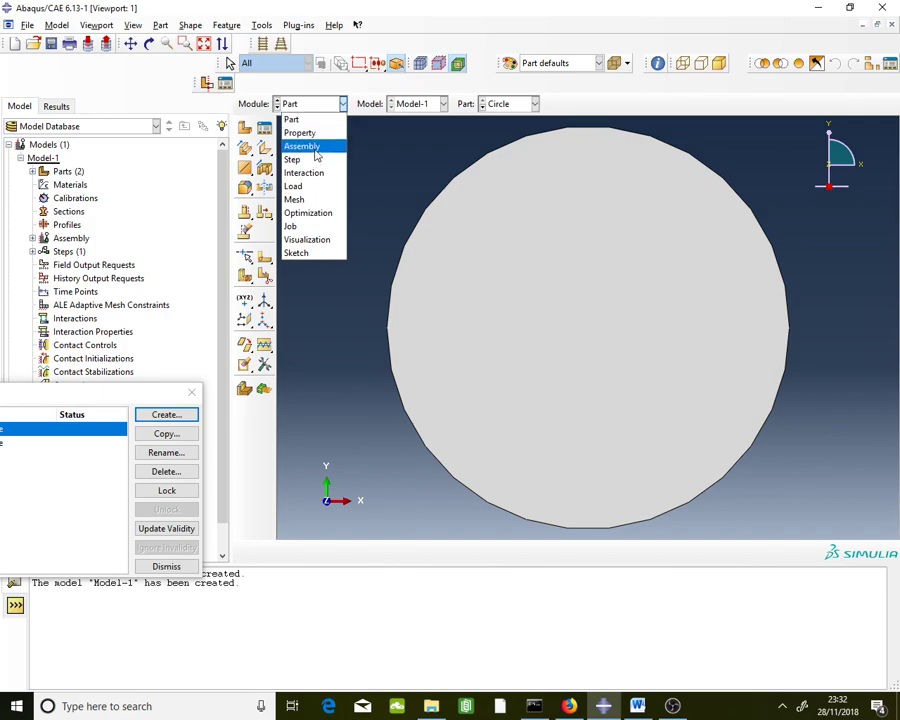
pyautogui.click(315, 150)
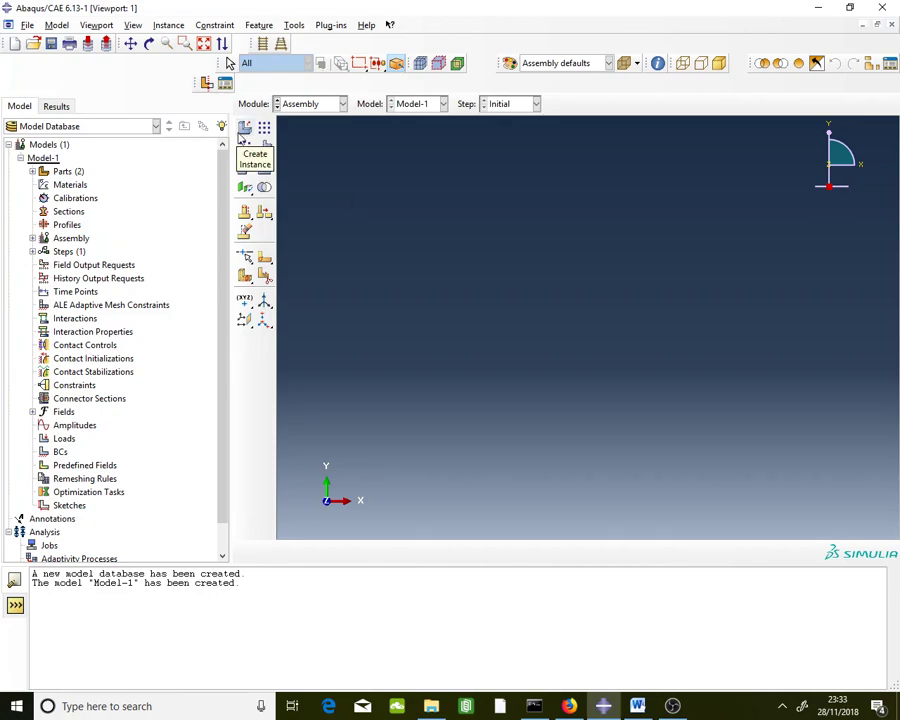
pyautogui.click(243, 139)
pyautogui.moveTo(390, 221); pyautogui.dragTo(107, 143)
pyautogui.click(86, 322)
pyautogui.click(83, 216)
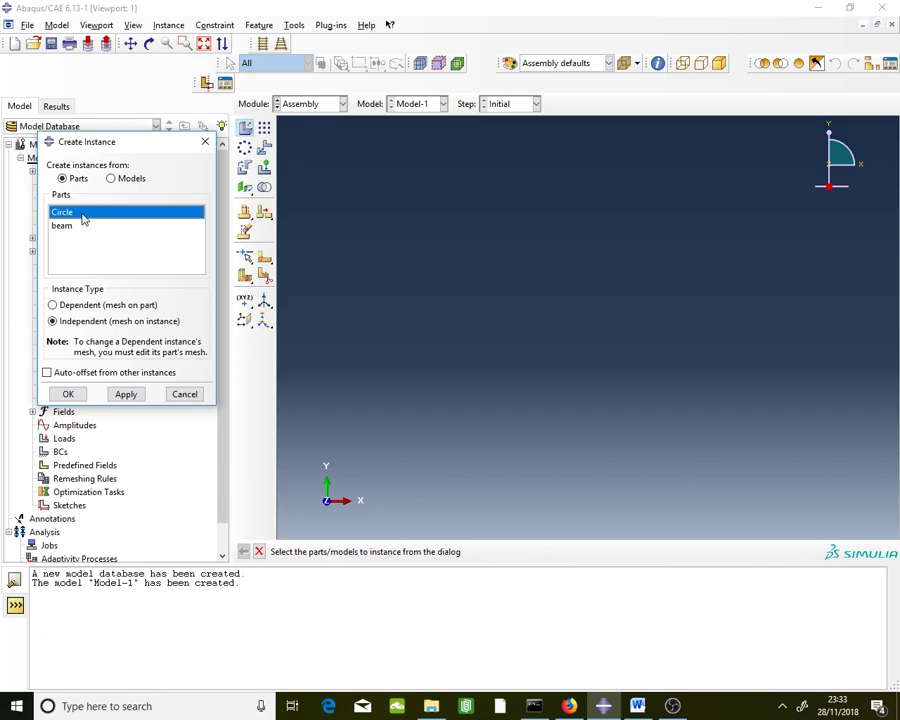
pyautogui.keyDown('shift'); pyautogui.click(82, 225); pyautogui.keyUp('shift')
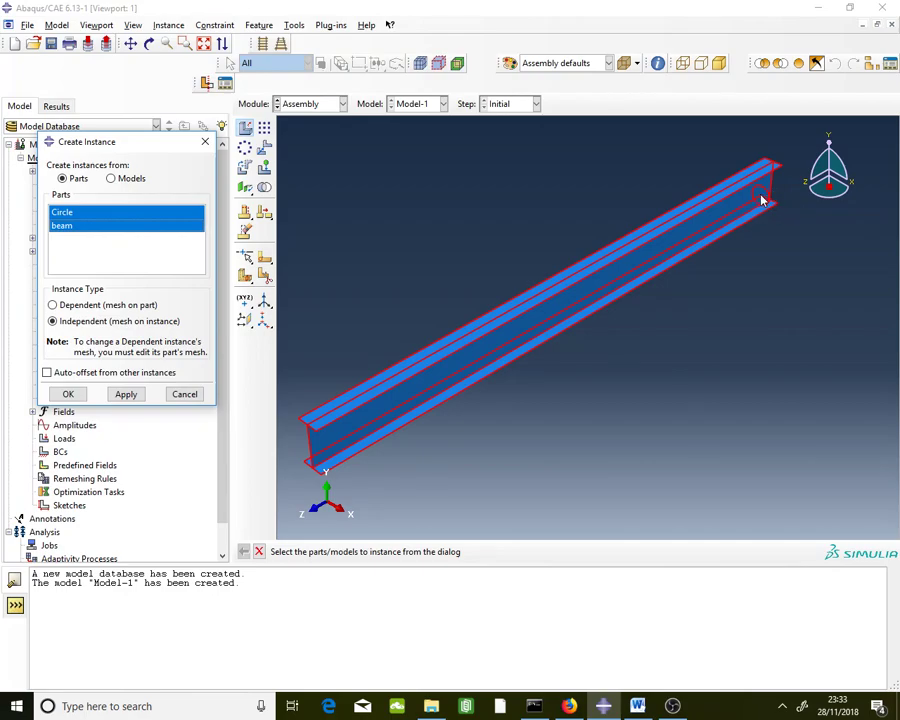
pyautogui.scroll(2, 768, 198)
pyautogui.scroll(-2, 768, 200)
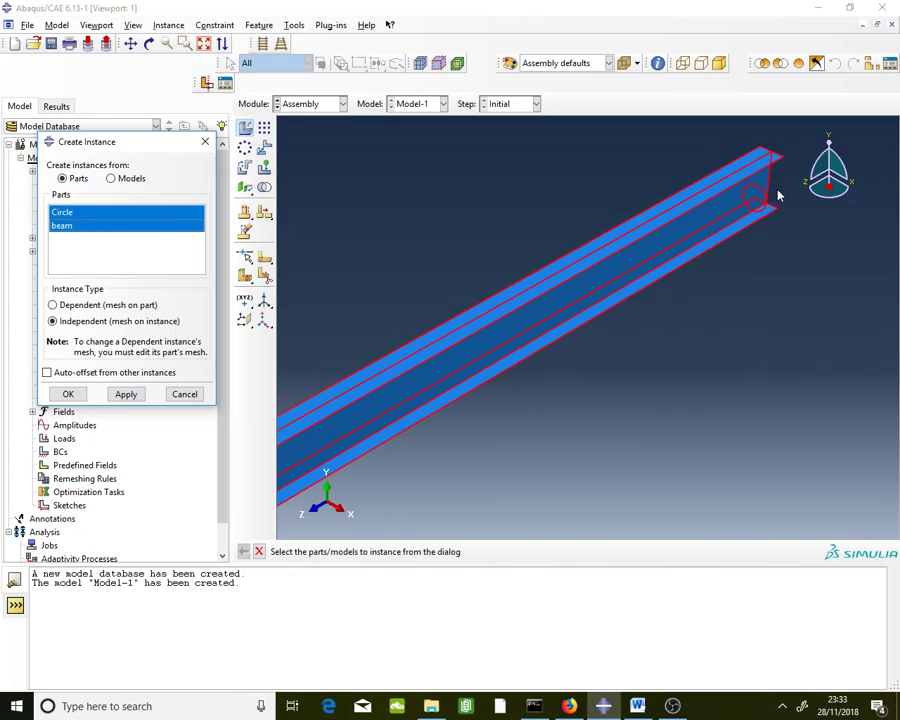
pyautogui.scroll(1, 766, 202)
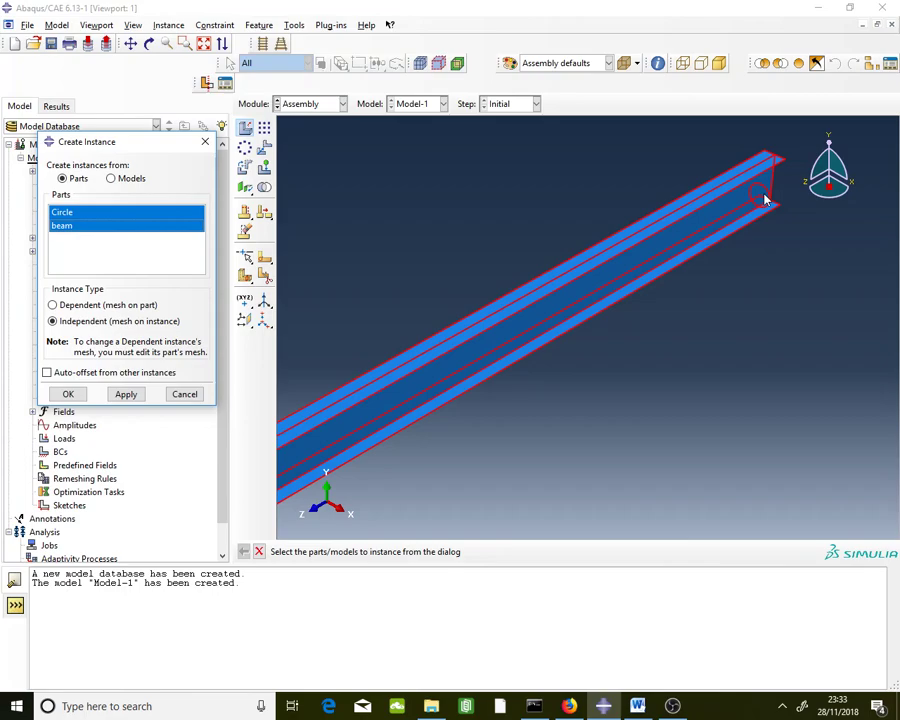
# Preview the Circle and beam instances with auto-offset from other instances switched on and off.
pyautogui.click(111, 375)
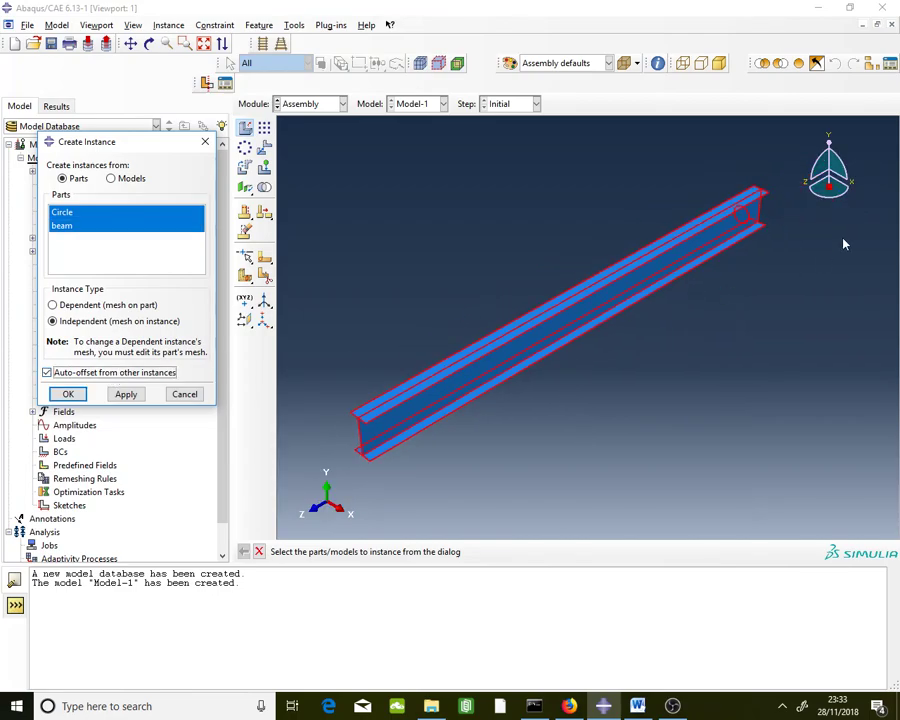
pyautogui.click(148, 43)
pyautogui.moveTo(398, 169); pyautogui.dragTo(581, 331)
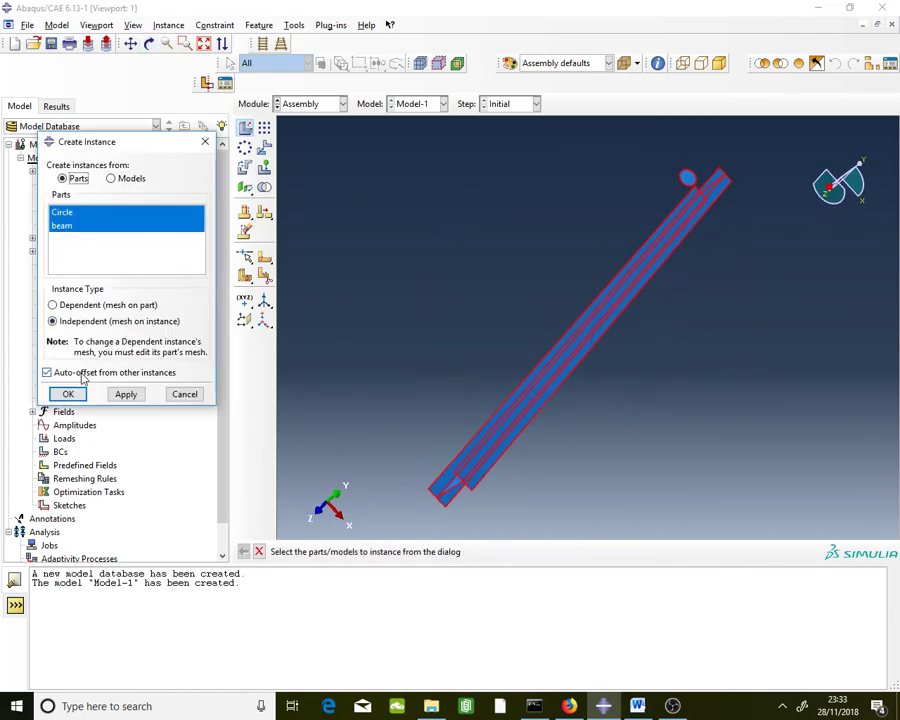
pyautogui.click(82, 373)
pyautogui.click(148, 43)
pyautogui.moveTo(560, 300); pyautogui.dragTo(639, 334)
pyautogui.press('Escape')
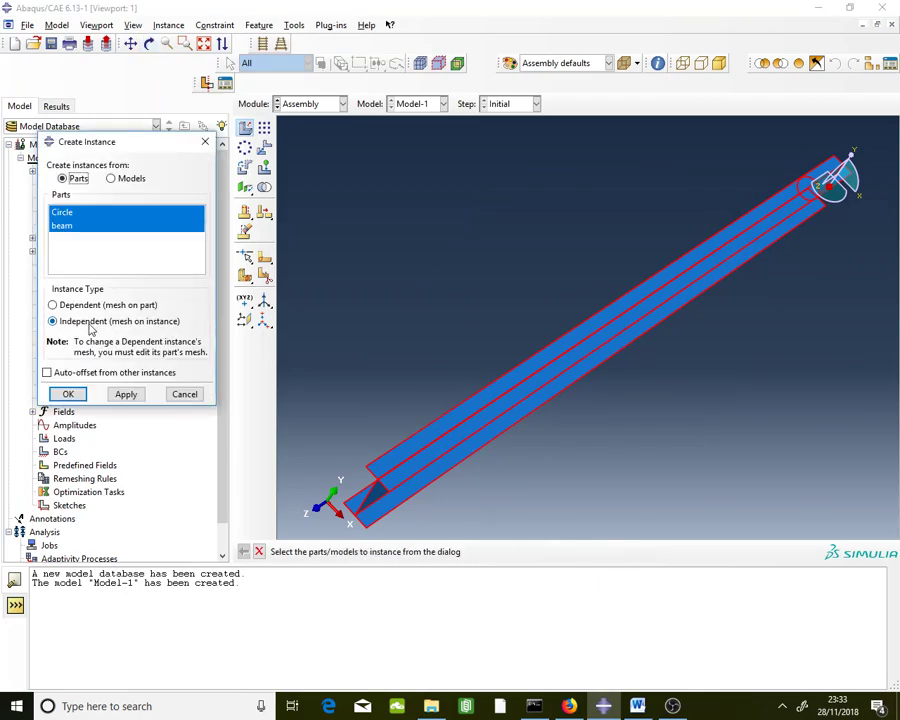
# Enable auto-offset from other instances and create the Circle and beam instances.
pyautogui.click(104, 373)
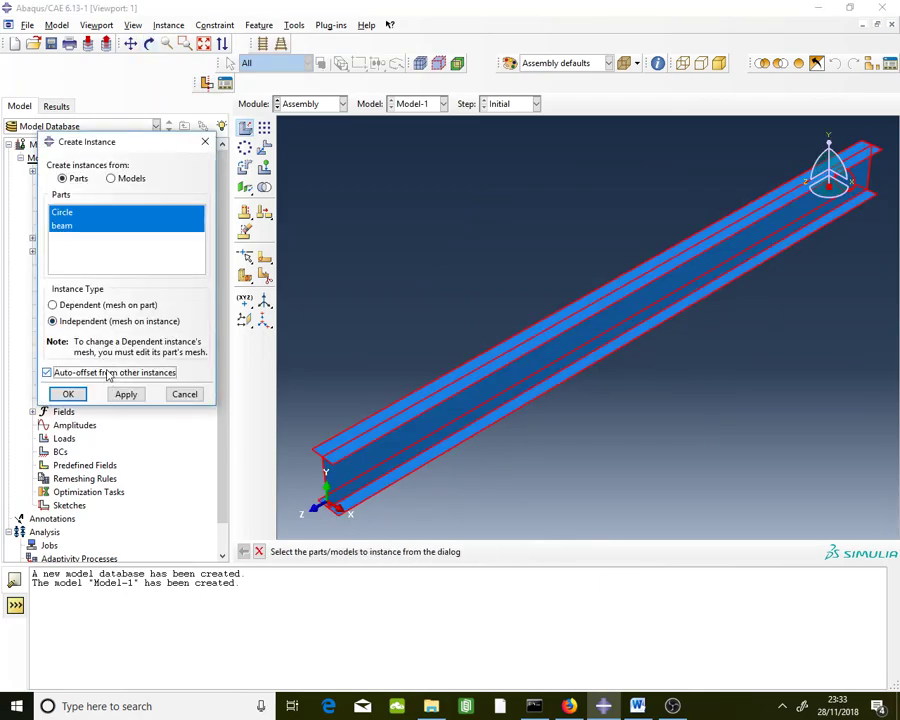
pyautogui.click(148, 43)
pyautogui.moveTo(451, 188); pyautogui.dragTo(645, 327)
pyautogui.press('Escape')
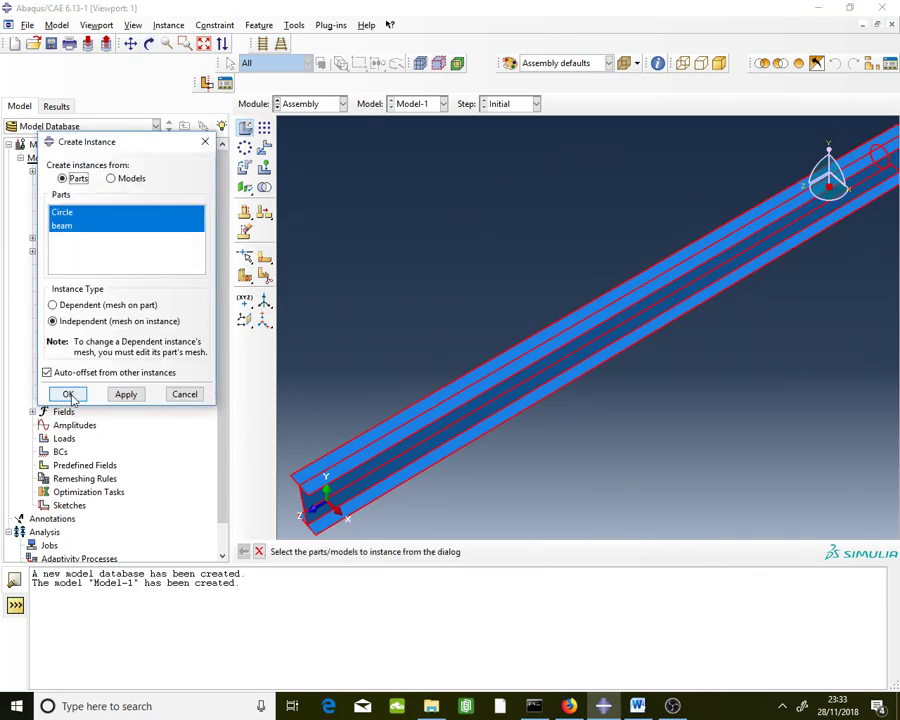
pyautogui.click(68, 395)
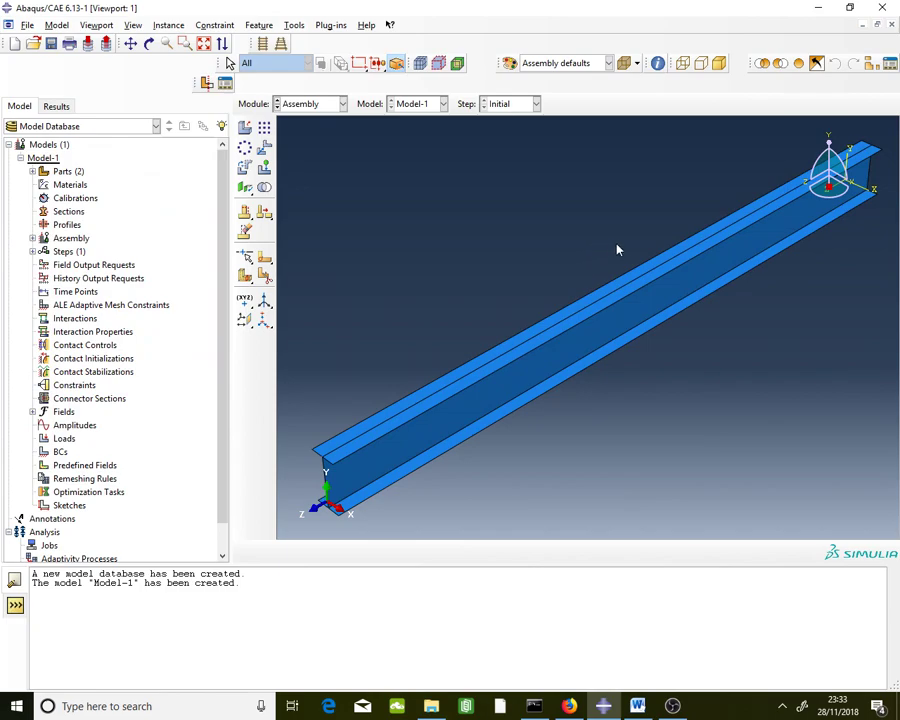
pyautogui.keyDown('ctrl'); pyautogui.keyDown('alt'); pyautogui.moveTo(615, 250); pyautogui.dragTo(637, 245); pyautogui.keyUp('alt'); pyautogui.keyUp('ctrl')
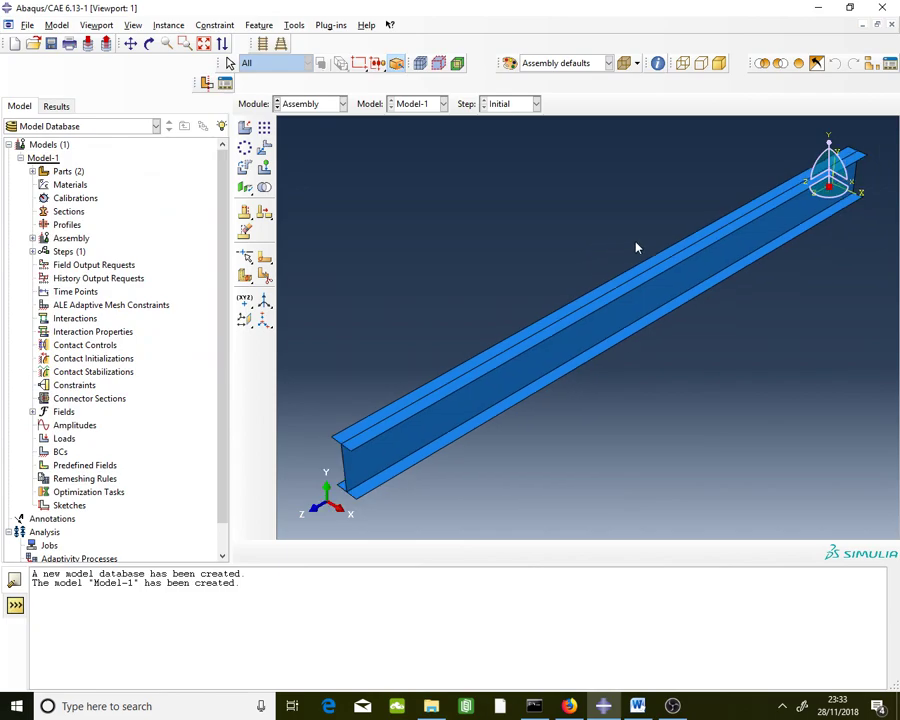
pyautogui.click(149, 44)
pyautogui.moveTo(567, 301); pyautogui.dragTo(502, 213)
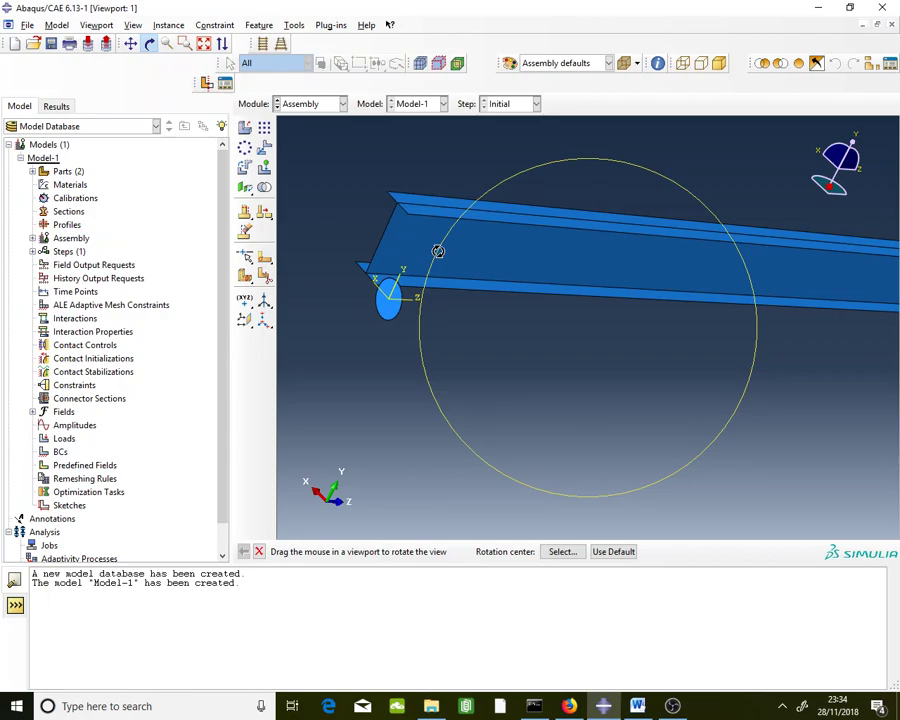
pyautogui.moveTo(377, 250); pyautogui.dragTo(418, 376)
pyautogui.press('Escape')
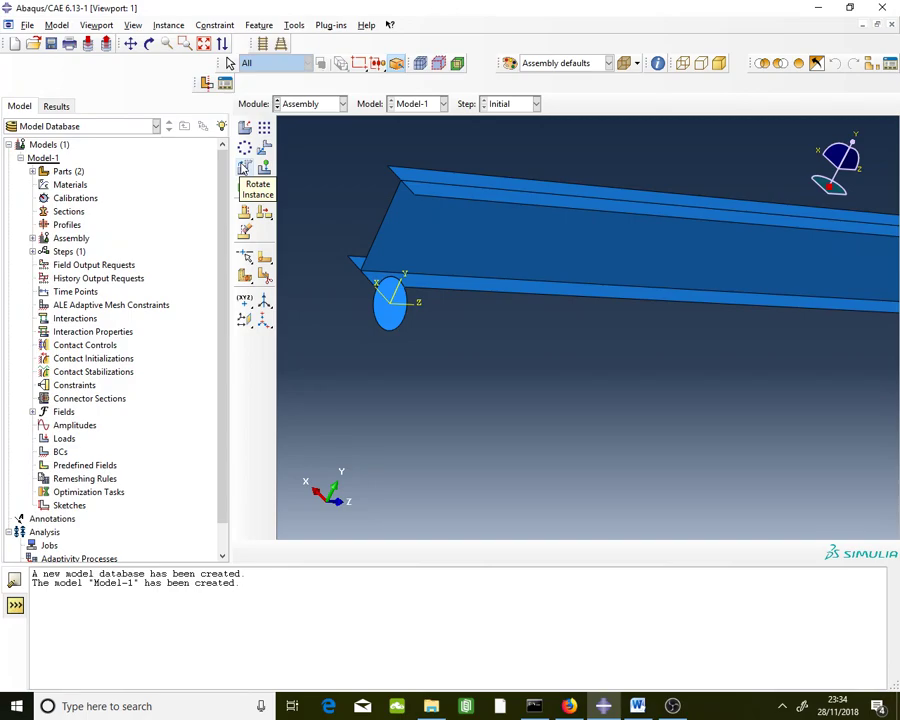
pyautogui.click(243, 168)
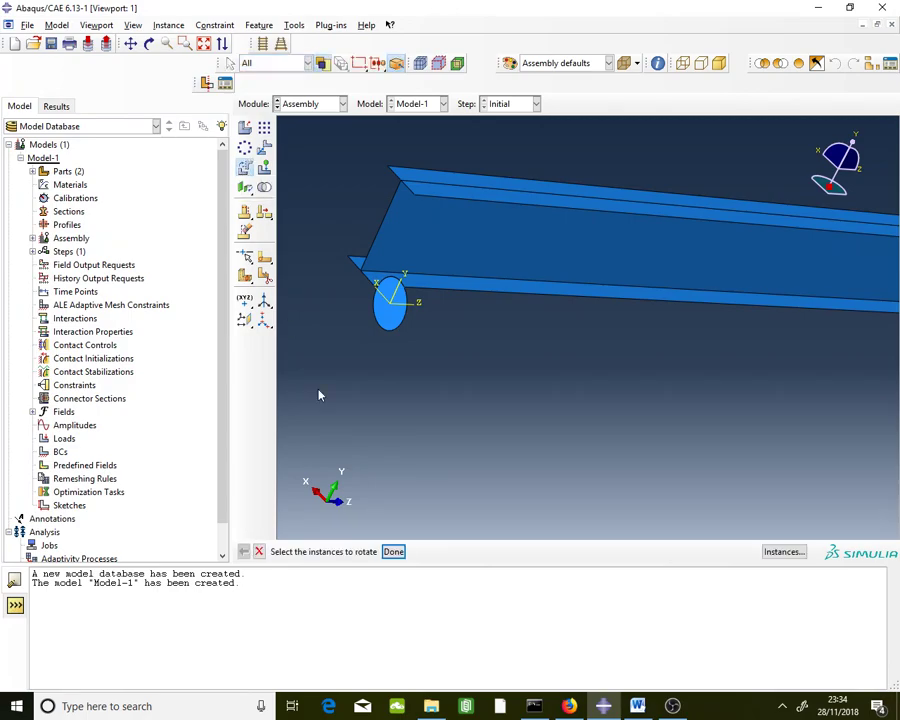
pyautogui.click(393, 325)
pyautogui.click(394, 551)
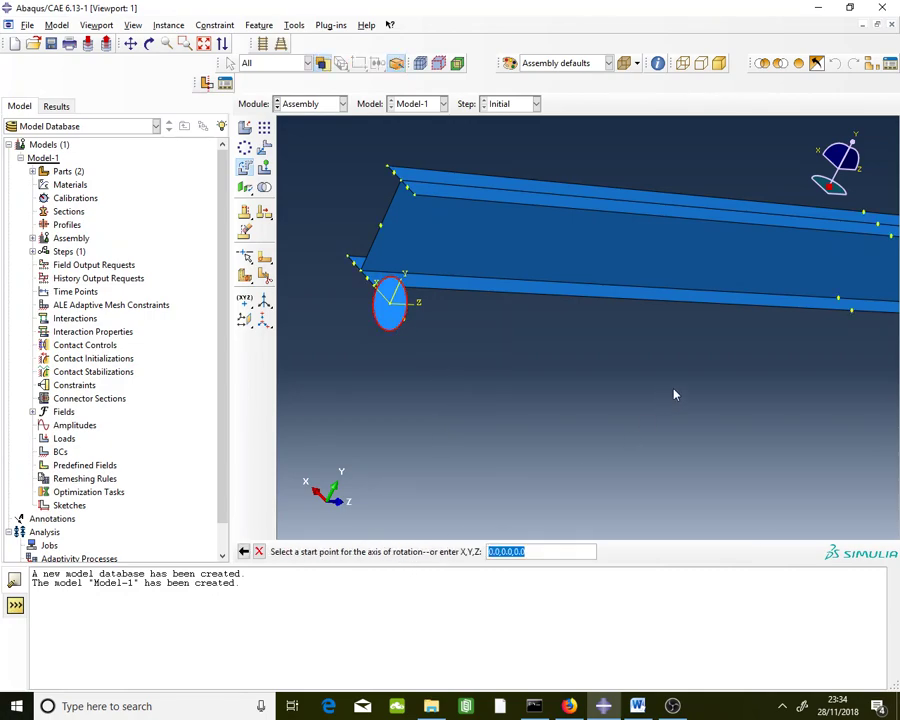
pyautogui.scroll(-2, 383, 242)
pyautogui.scroll(3, 368, 295)
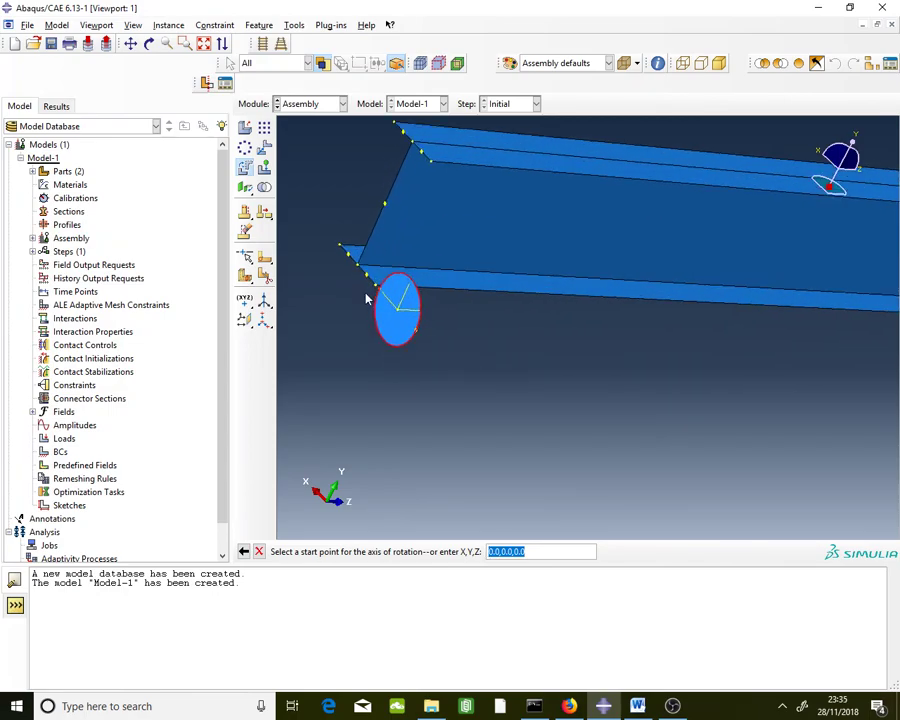
pyautogui.scroll(-1, 494, 328)
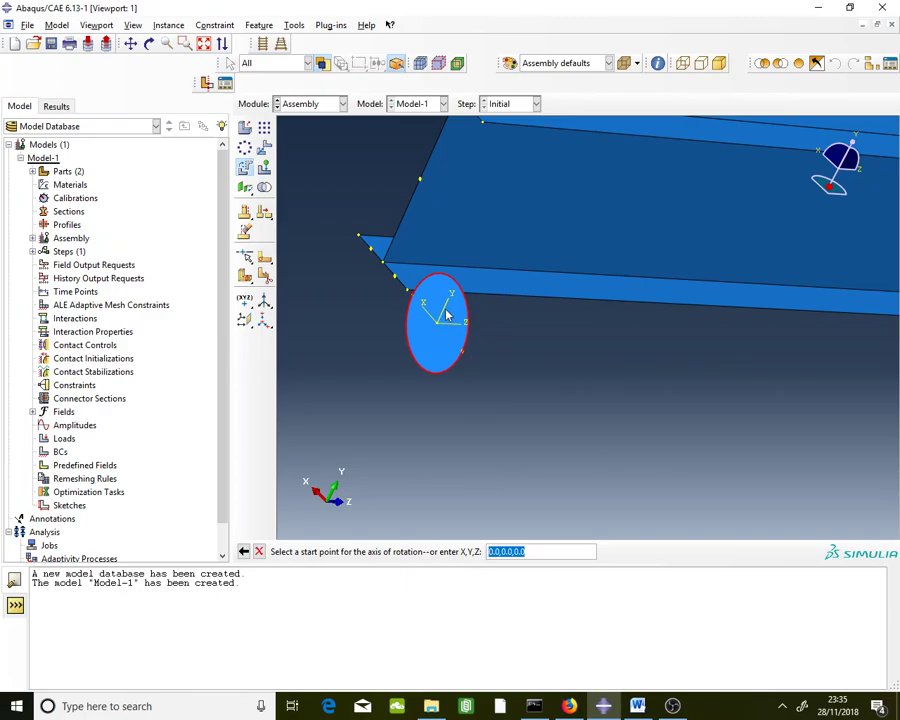
pyautogui.click(244, 553)
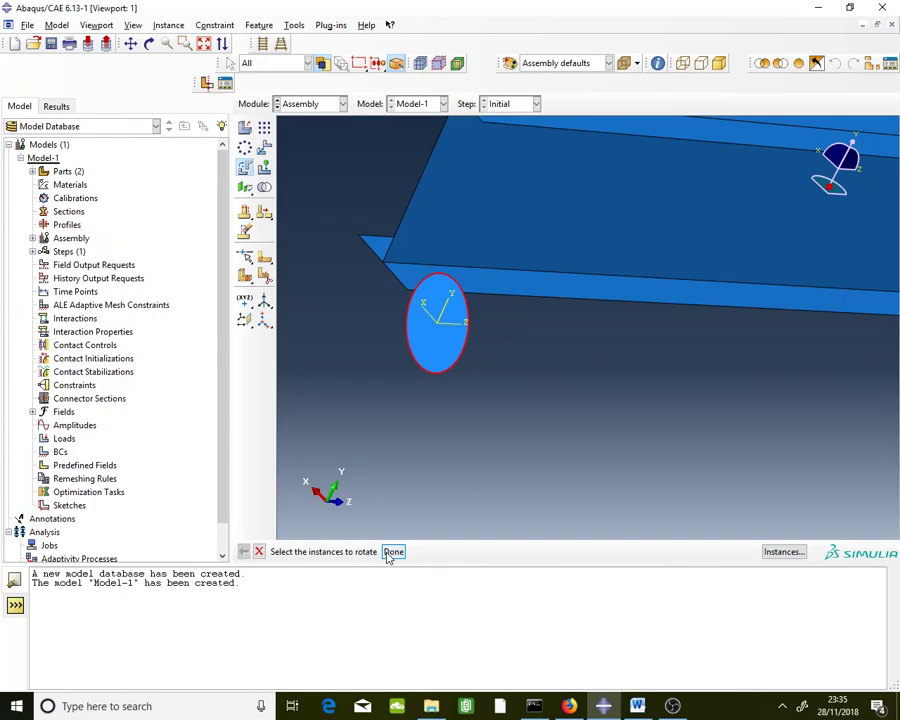
pyautogui.click(258, 553)
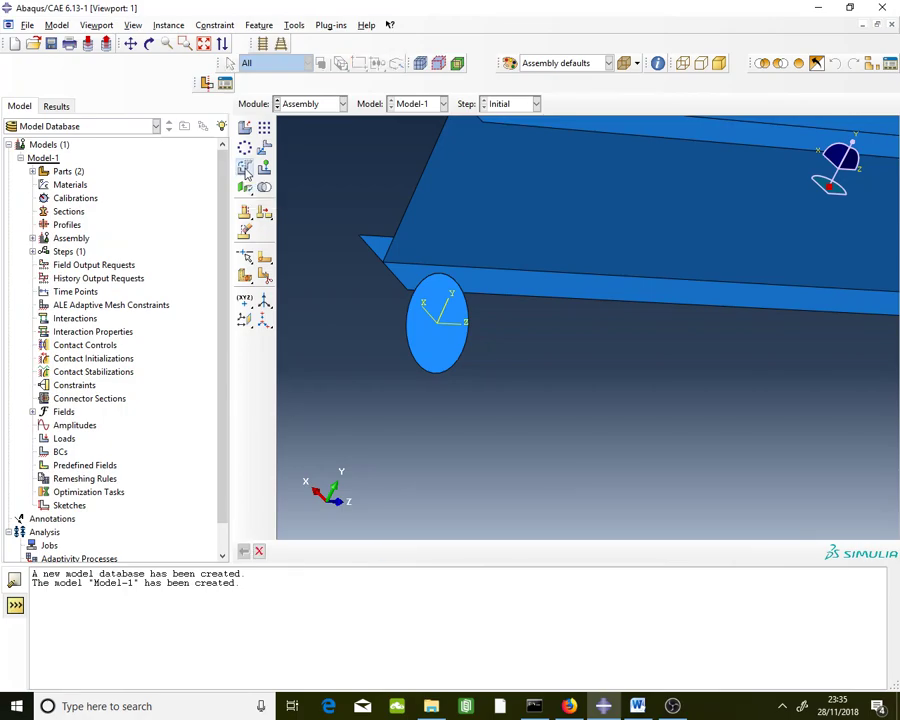
# Start rotating the Circle instance and pick its centre at the origin as the start point of the rotation axis.
pyautogui.click(245, 169)
pyautogui.click(457, 344)
pyautogui.click(394, 552)
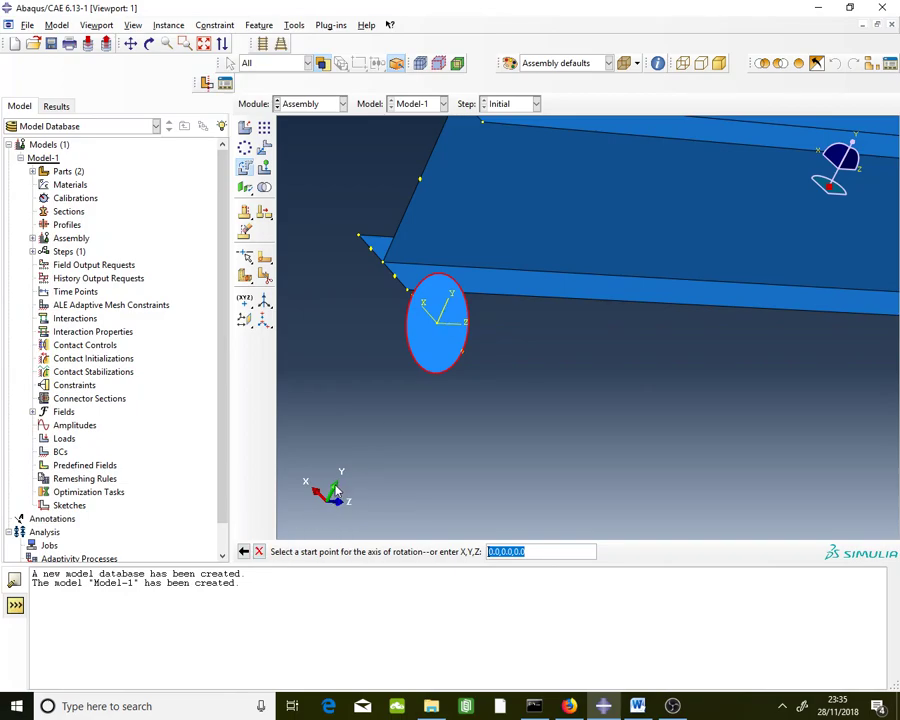
pyautogui.click(853, 139)
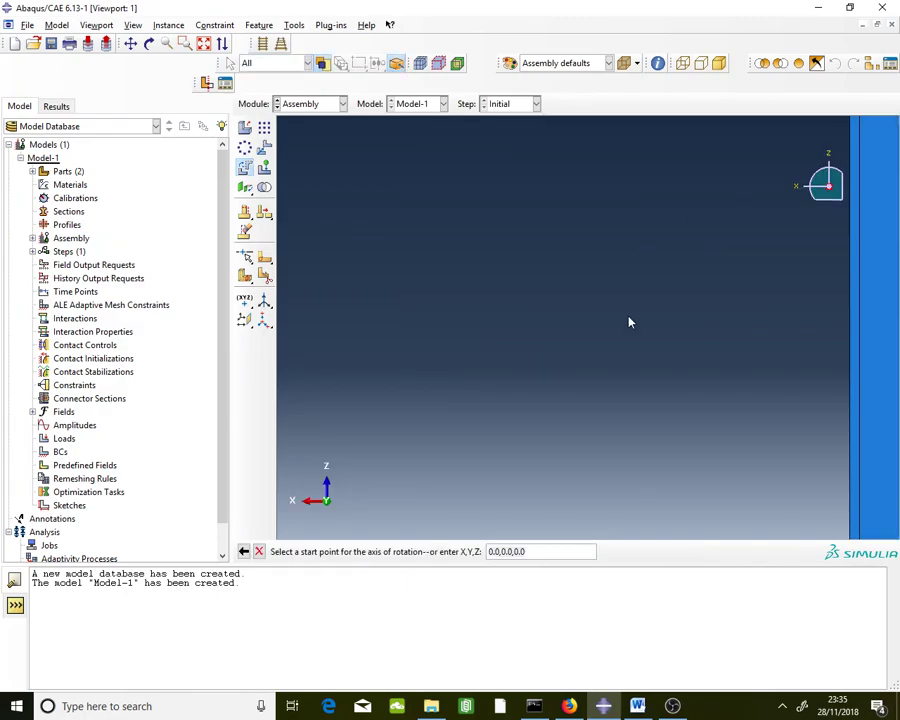
pyautogui.click(149, 43)
pyautogui.moveTo(538, 345); pyautogui.dragTo(611, 374)
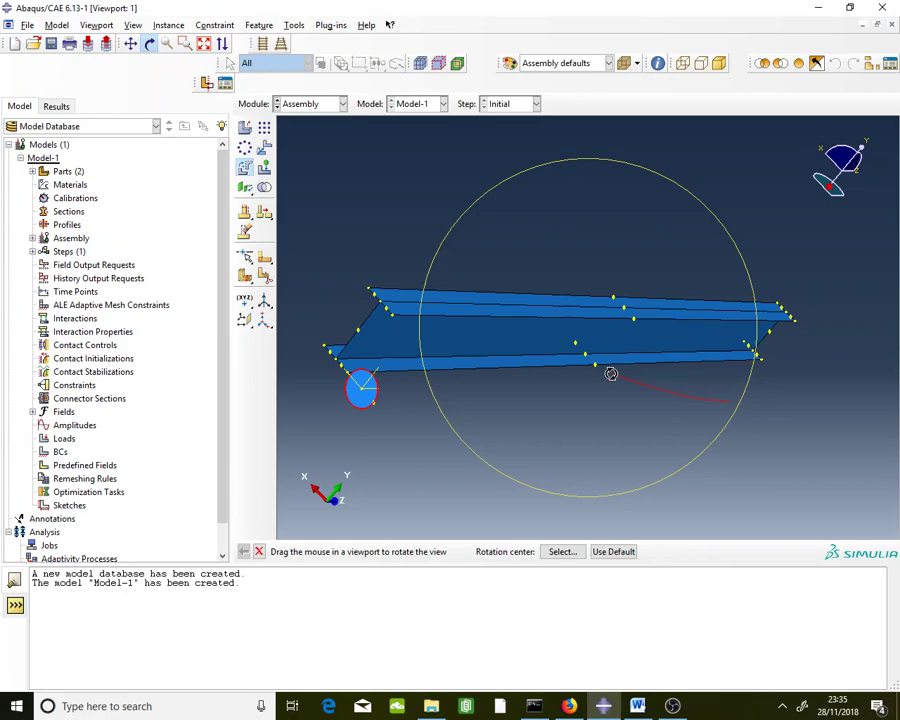
pyautogui.moveTo(755, 362); pyautogui.dragTo(518, 366)
pyautogui.press('Escape')
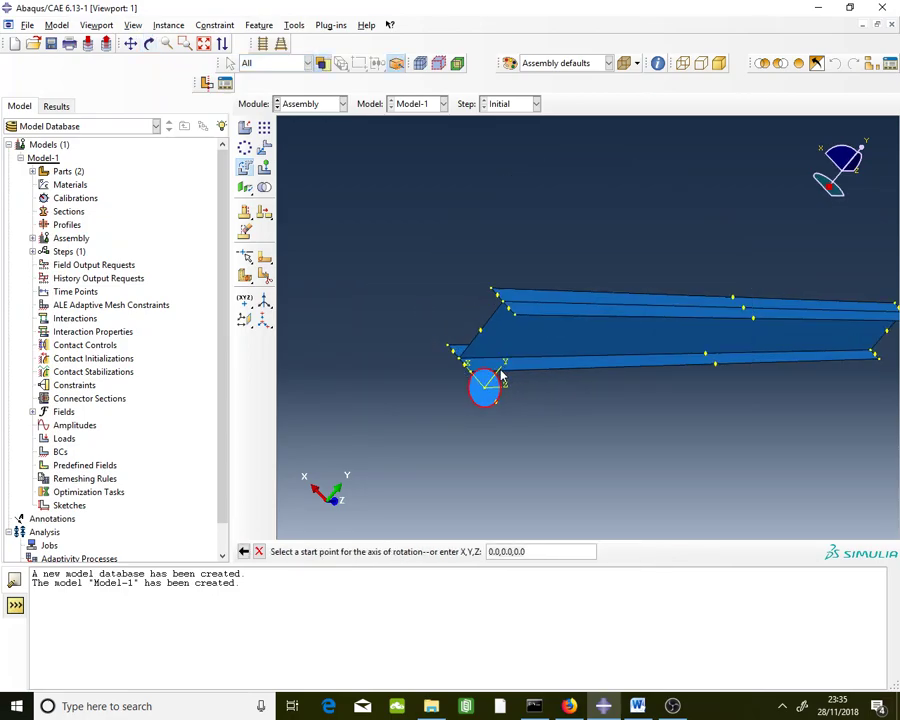
pyautogui.scroll(2, 503, 375)
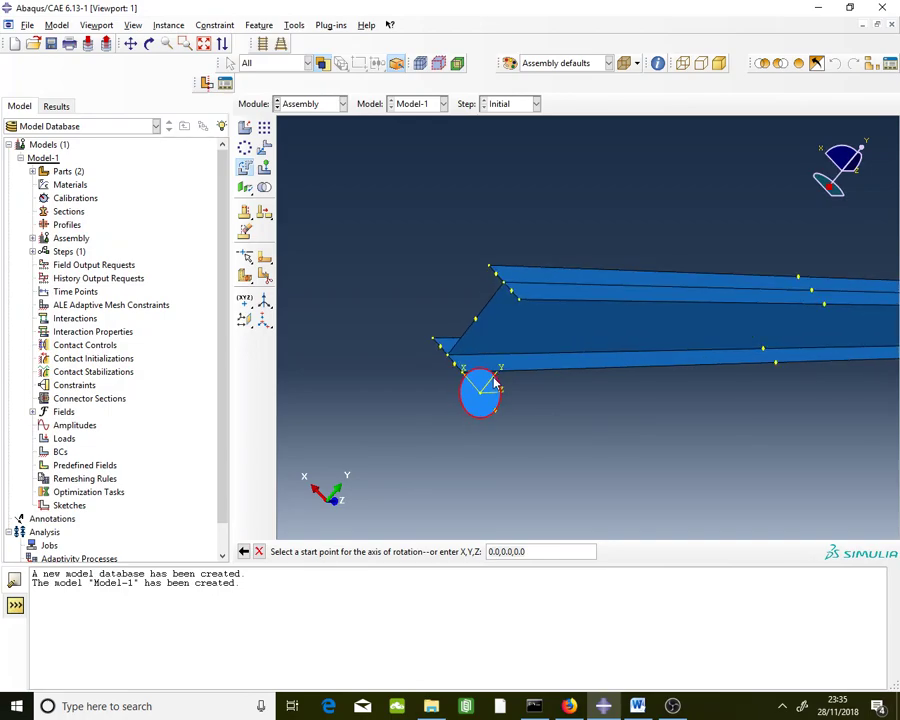
pyautogui.scroll(3, 479, 415)
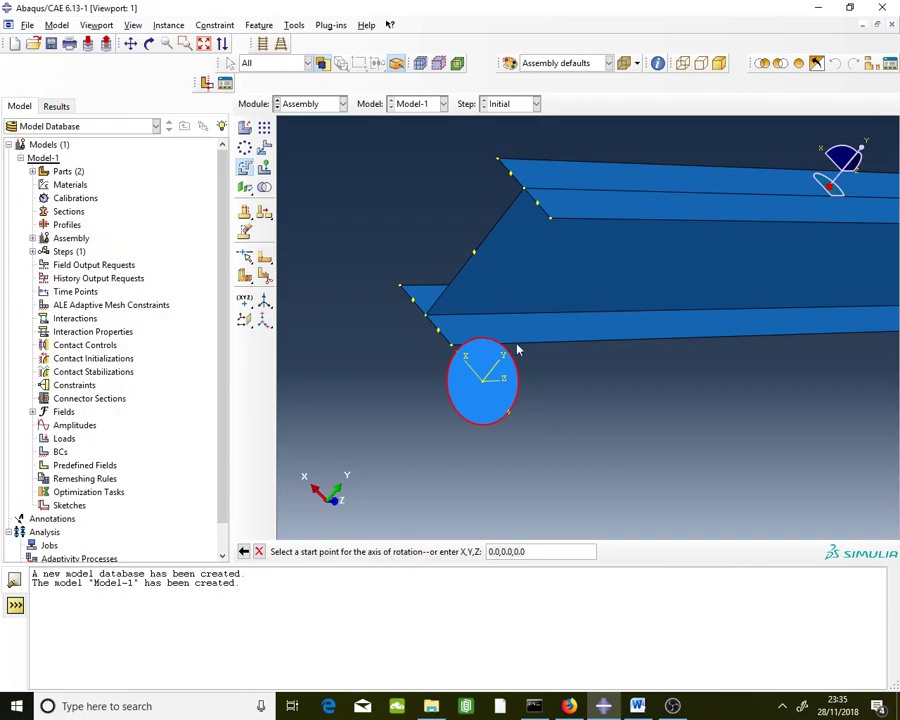
pyautogui.scroll(2, 494, 398)
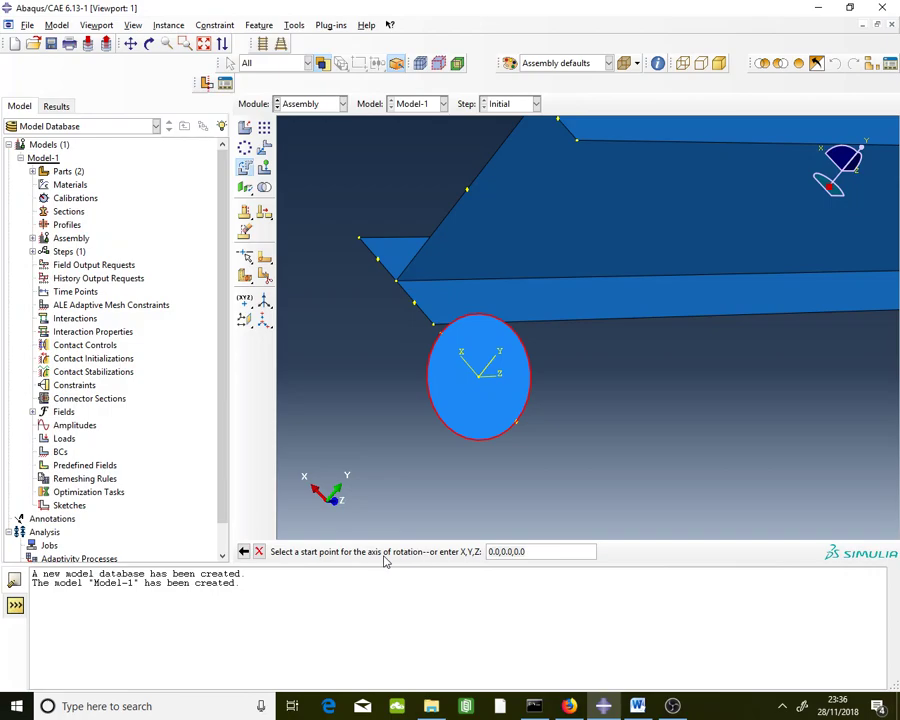
pyautogui.scroll(-1, 602, 448)
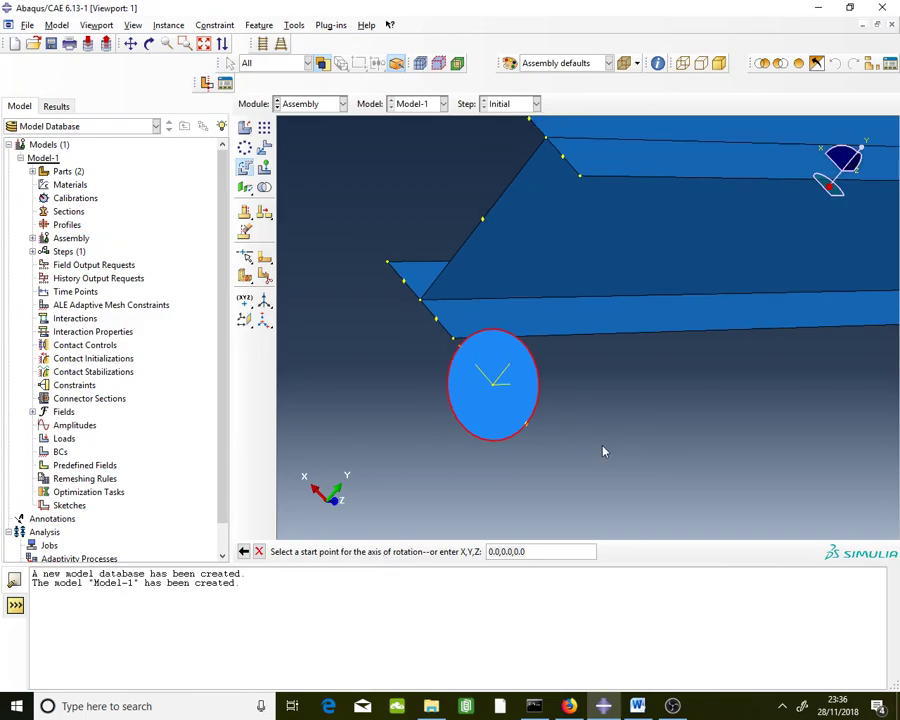
pyautogui.click(148, 43)
pyautogui.moveTo(612, 342); pyautogui.dragTo(538, 299)
pyautogui.press('Escape')
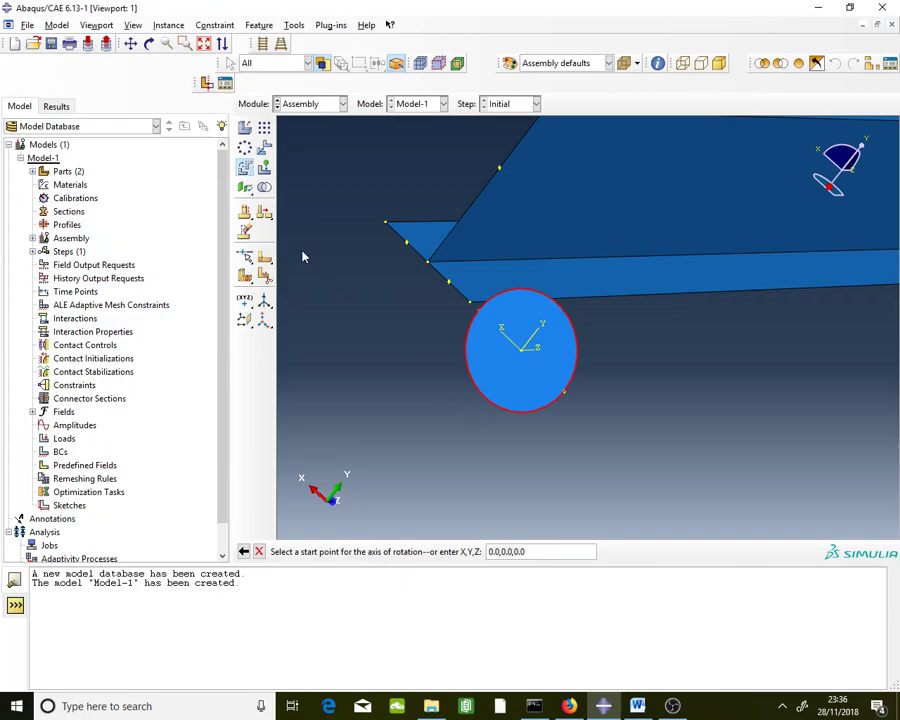
pyautogui.click(520, 351)
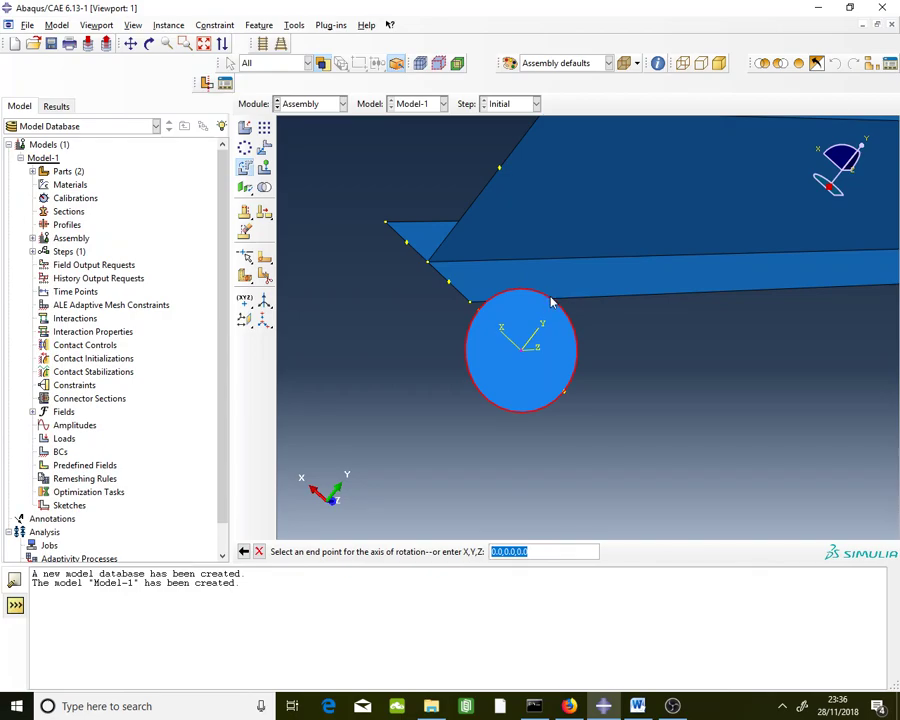
# Set the rotation axis end point to 0.0,37.5,0.0 and rotate the Circle instance by 90 degrees.
pyautogui.doubleClick(496, 551)
pyautogui.doubleClick(512, 551)
pyautogui.write('37.5')
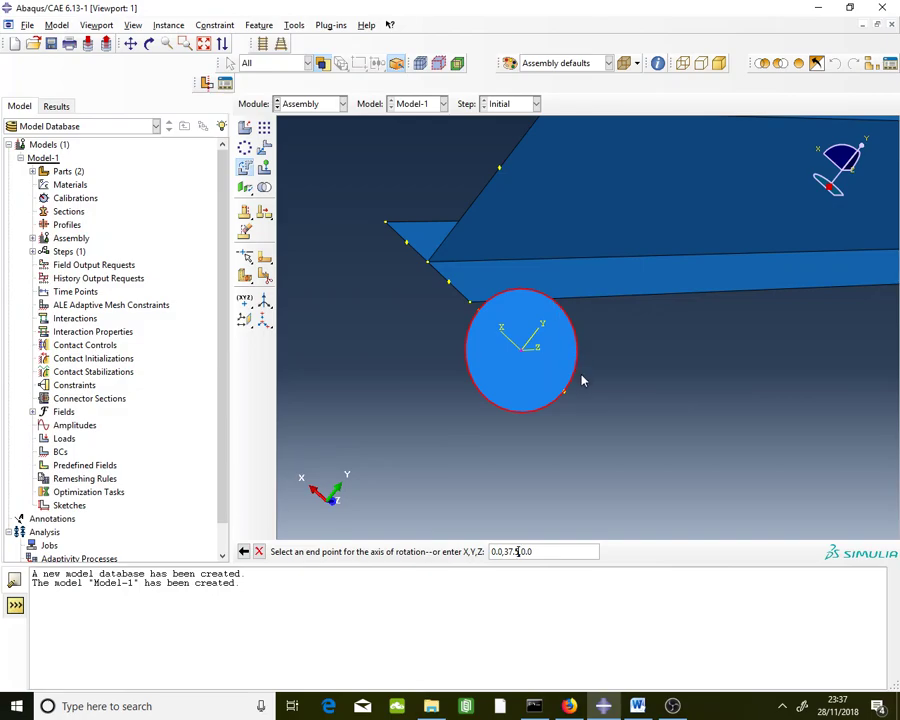
pyautogui.press('Return')
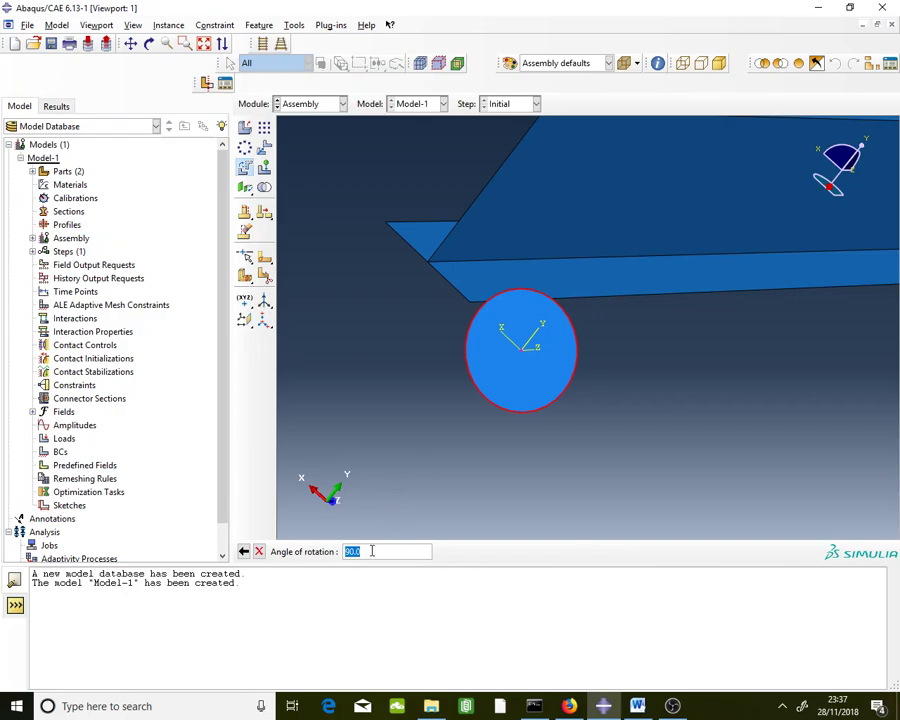
pyautogui.press('Return')
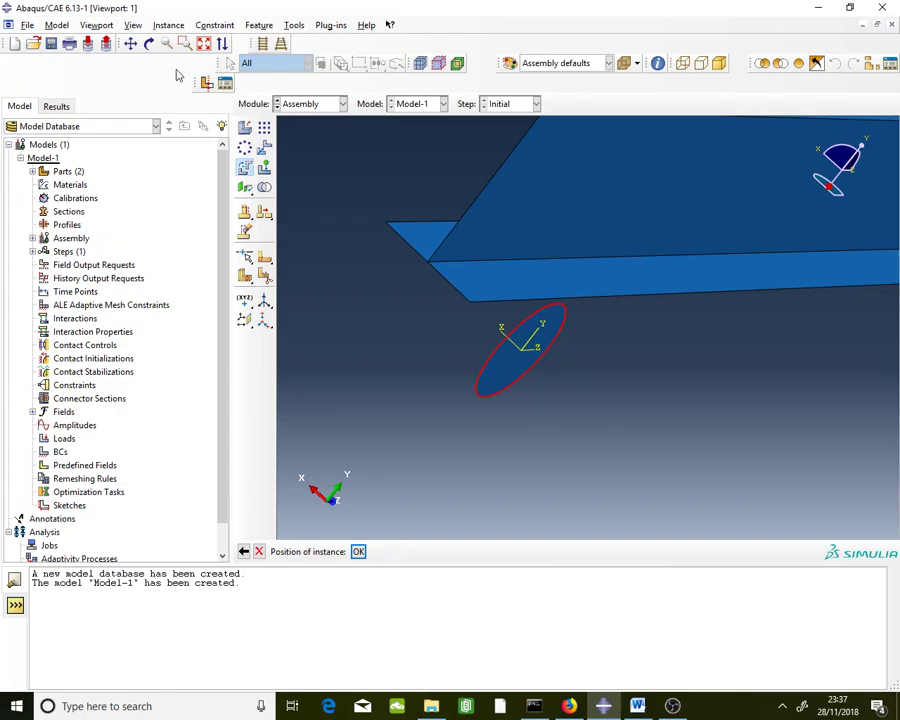
pyautogui.click(149, 44)
pyautogui.moveTo(648, 335); pyautogui.dragTo(580, 320)
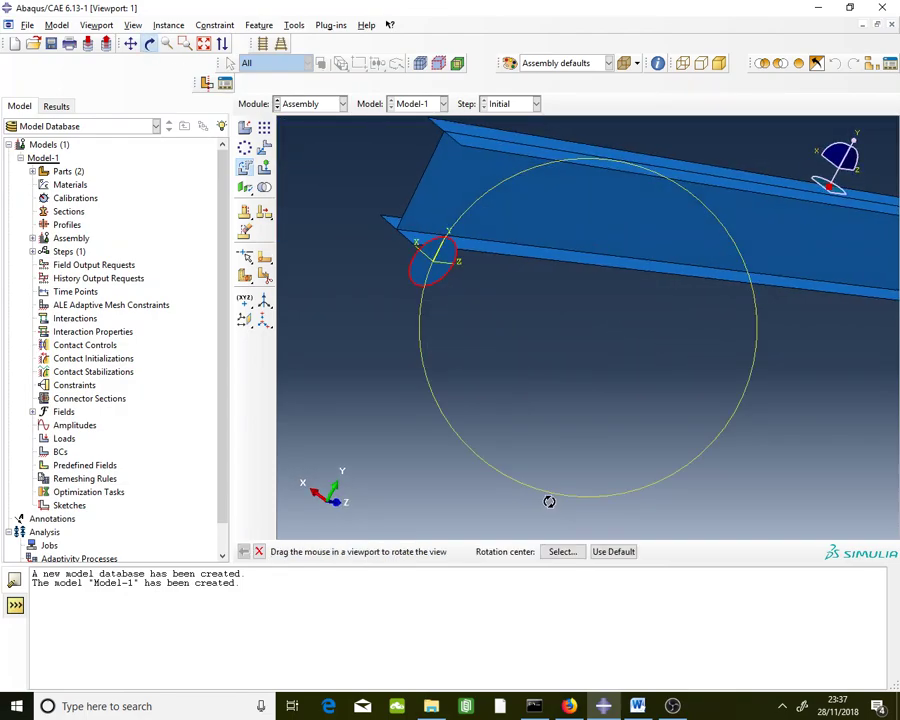
pyautogui.press('Escape')
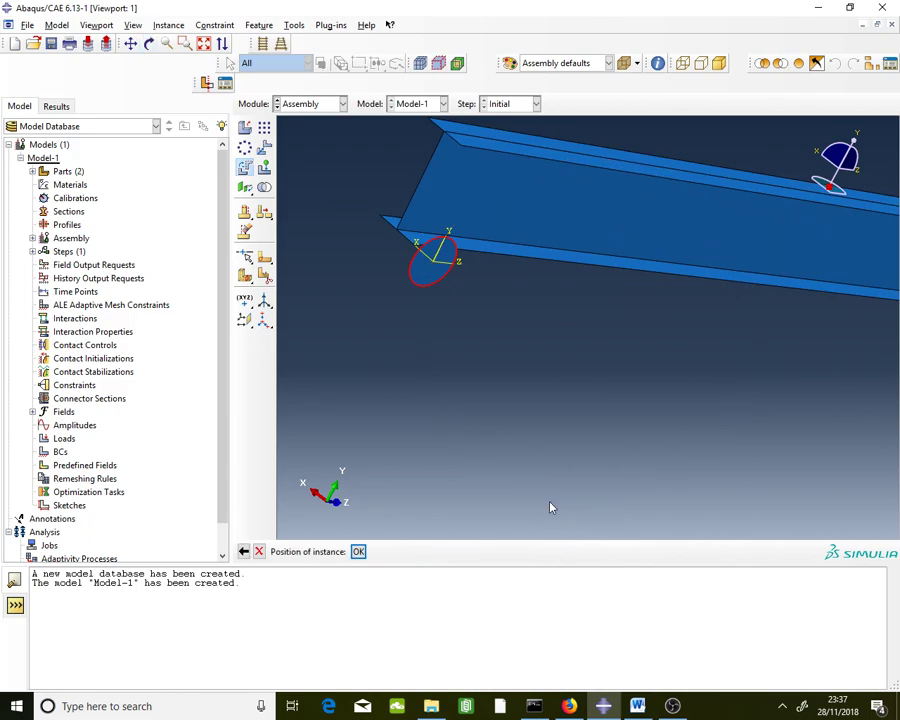
pyautogui.click(358, 552)
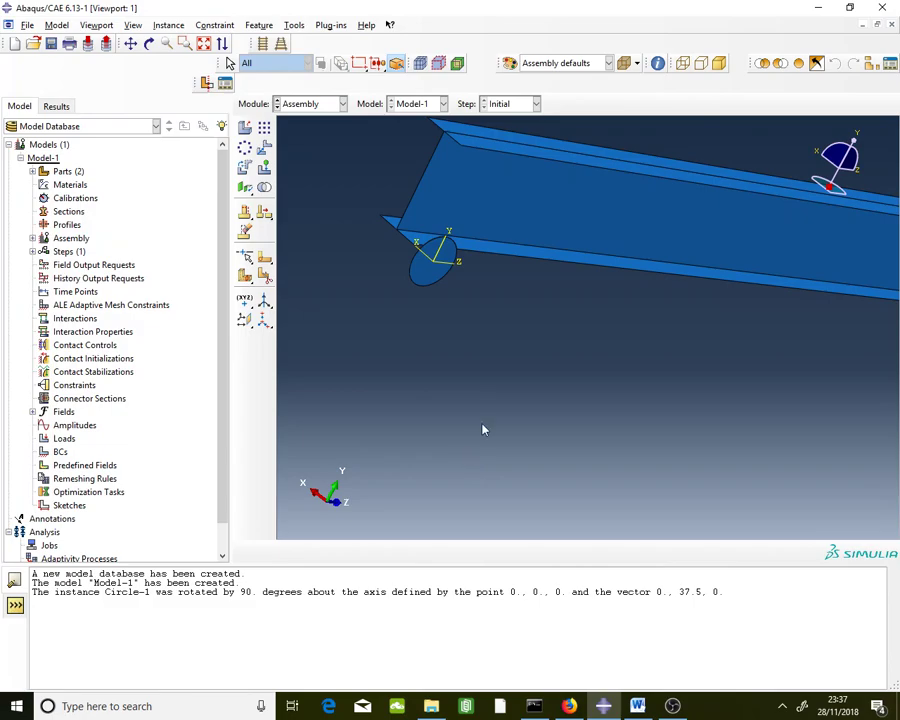
# Examine the rotated circle's position relative to the beam web in an end-on view and an angled view.
pyautogui.click(148, 43)
pyautogui.moveTo(600, 260); pyautogui.dragTo(653, 305)
pyautogui.press('Escape')
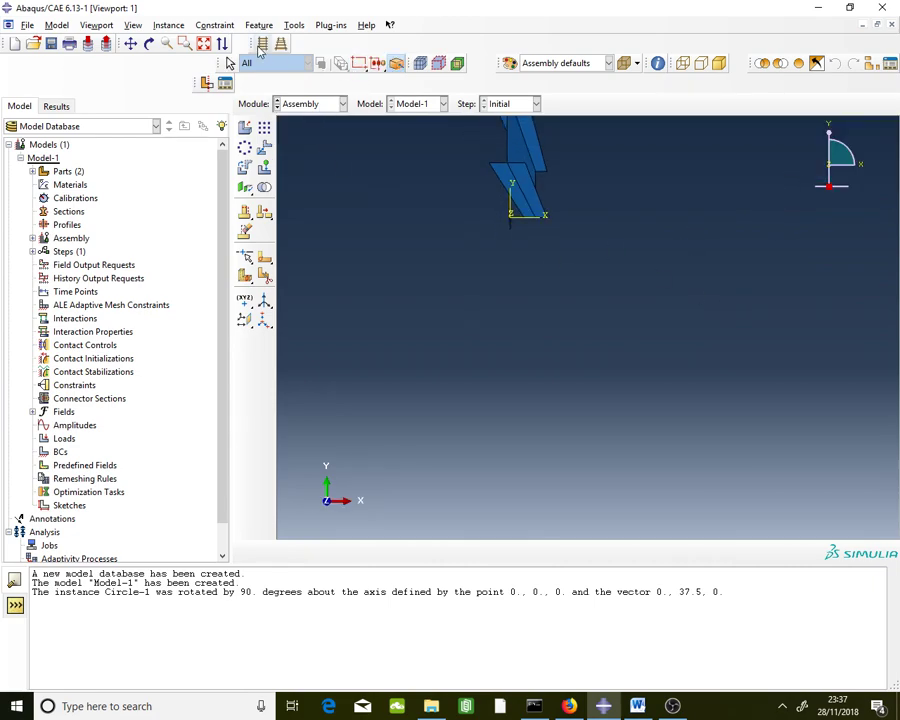
pyautogui.scroll(5, 512, 227)
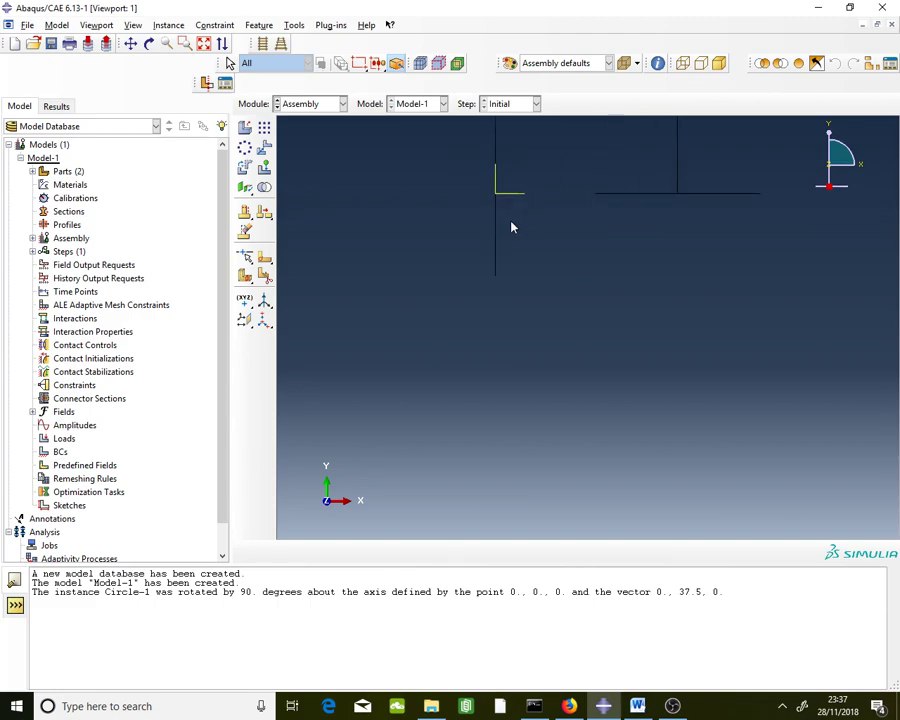
pyautogui.scroll(-5, 450, 288)
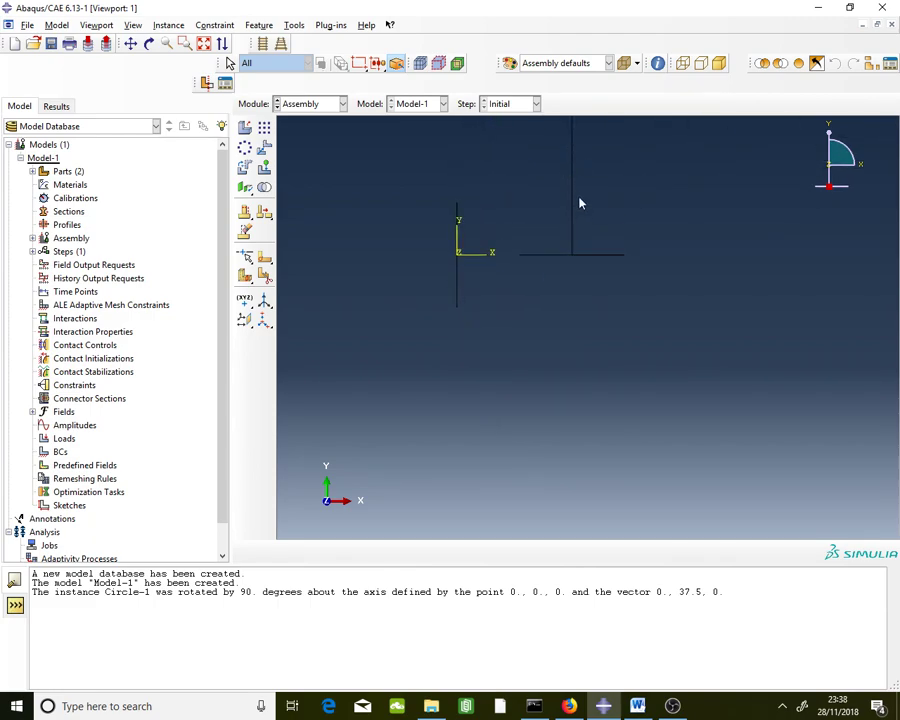
pyautogui.scroll(-4, 559, 208)
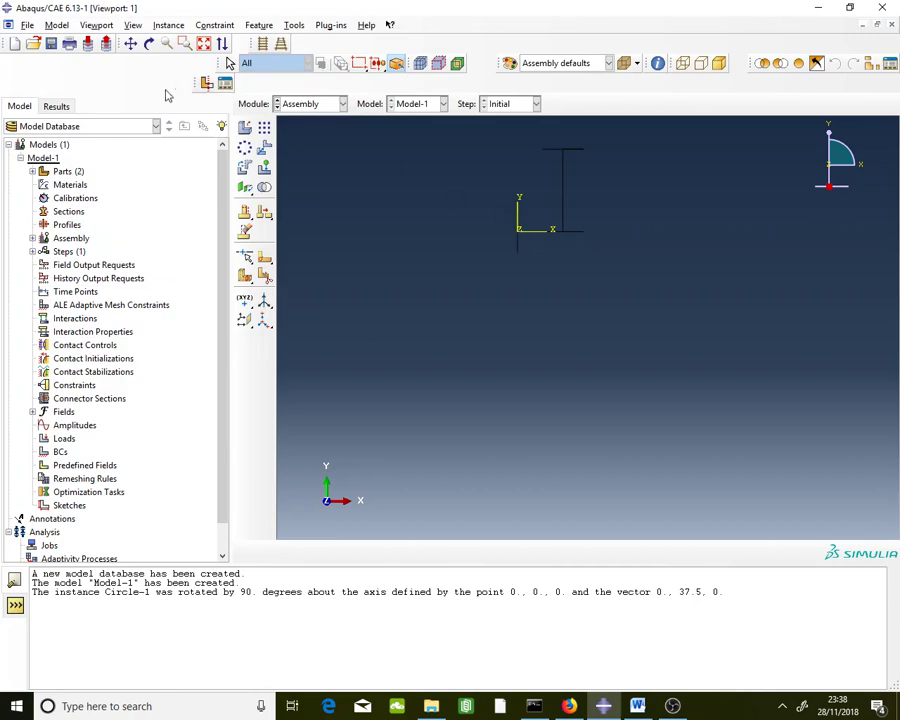
pyautogui.click(149, 43)
pyautogui.moveTo(522, 253); pyautogui.dragTo(414, 194)
pyautogui.press('Escape')
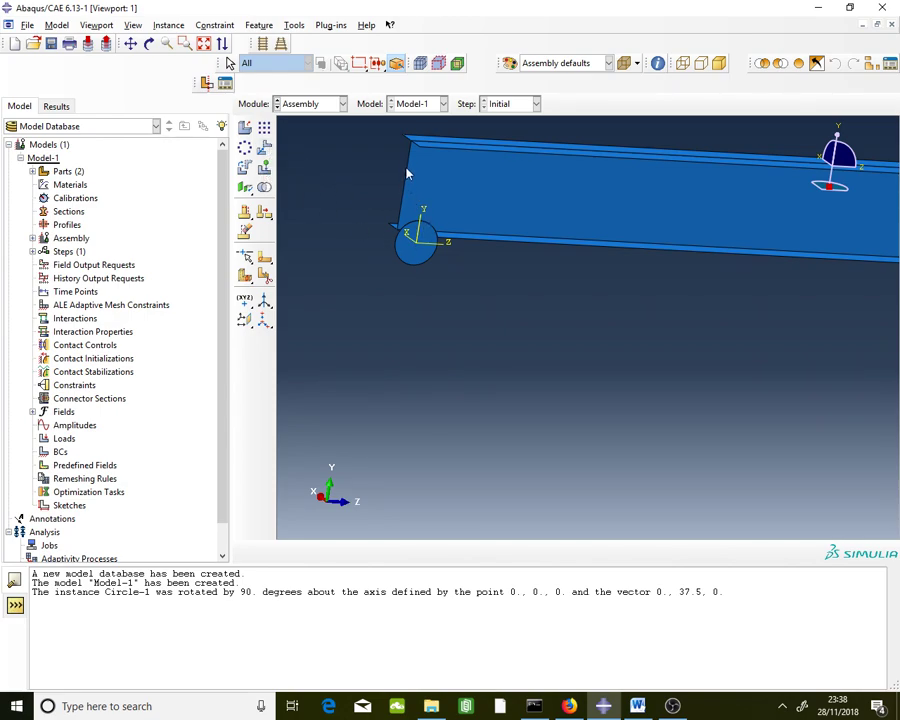
# Translate the Circle instance from its centre to the midpoint of the web's vertical end edge.
pyautogui.click(264, 148)
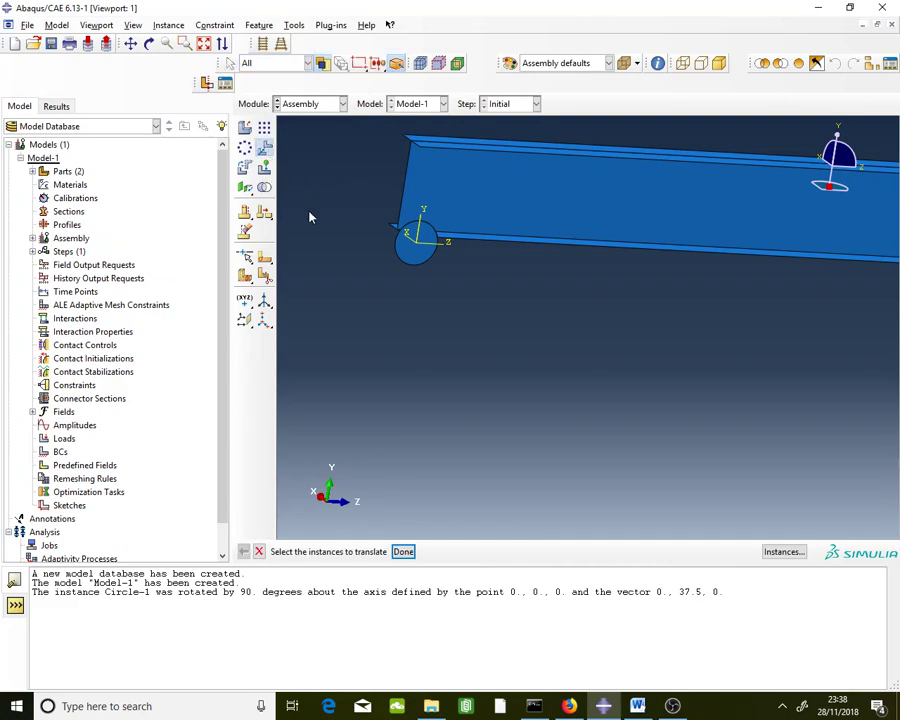
pyautogui.click(410, 268)
pyautogui.click(403, 551)
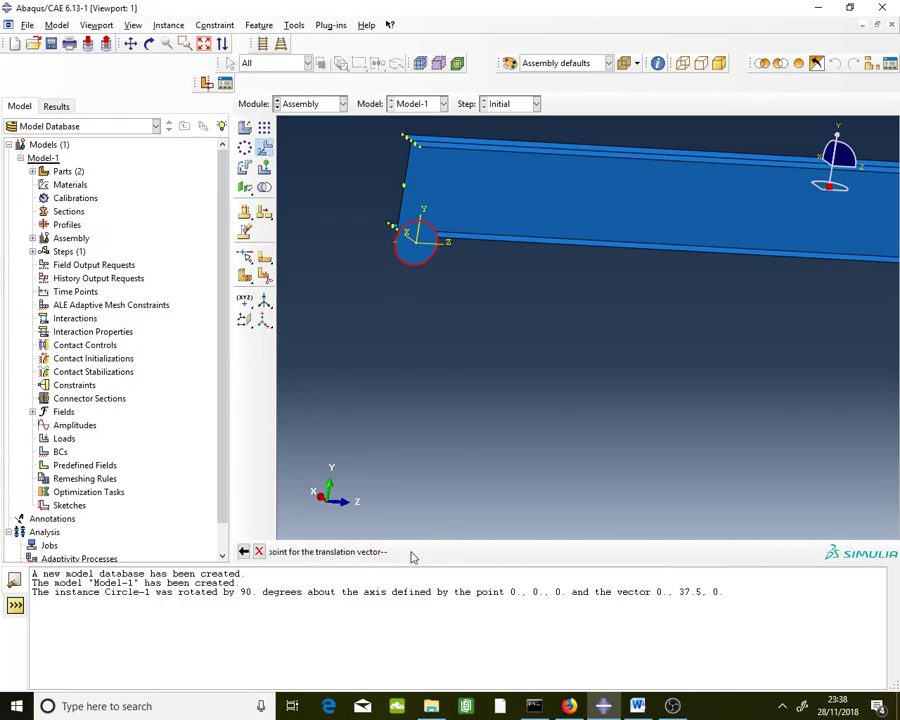
pyautogui.click(416, 246)
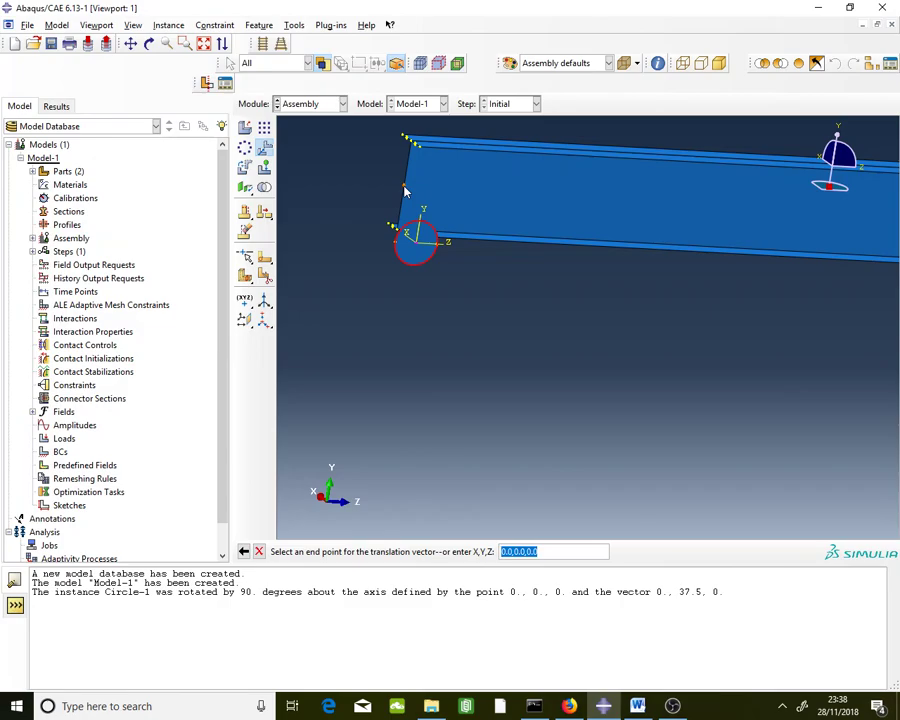
pyautogui.click(405, 190)
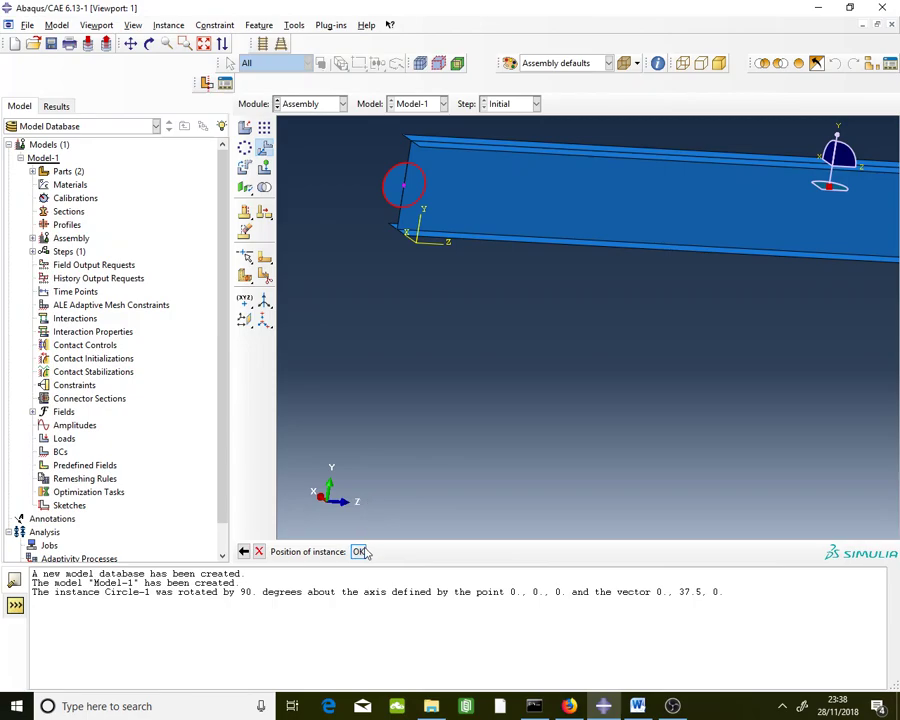
pyautogui.click(359, 551)
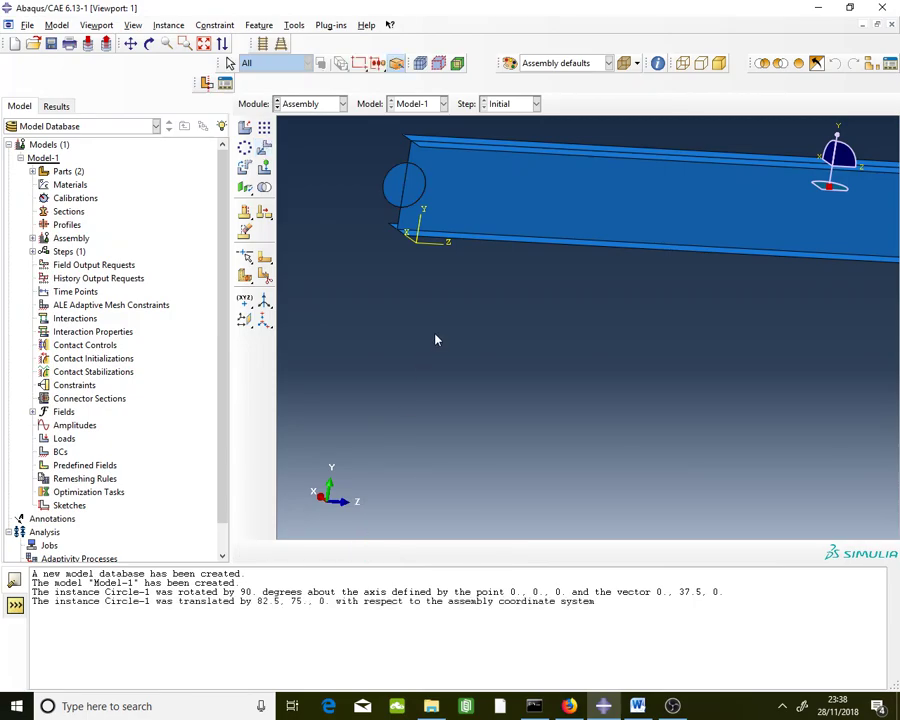
pyautogui.keyDown('ctrl'); pyautogui.keyDown('alt'); pyautogui.moveTo(496, 514); pyautogui.dragTo(428, 270, button='middle'); pyautogui.keyUp('alt'); pyautogui.keyUp('ctrl')
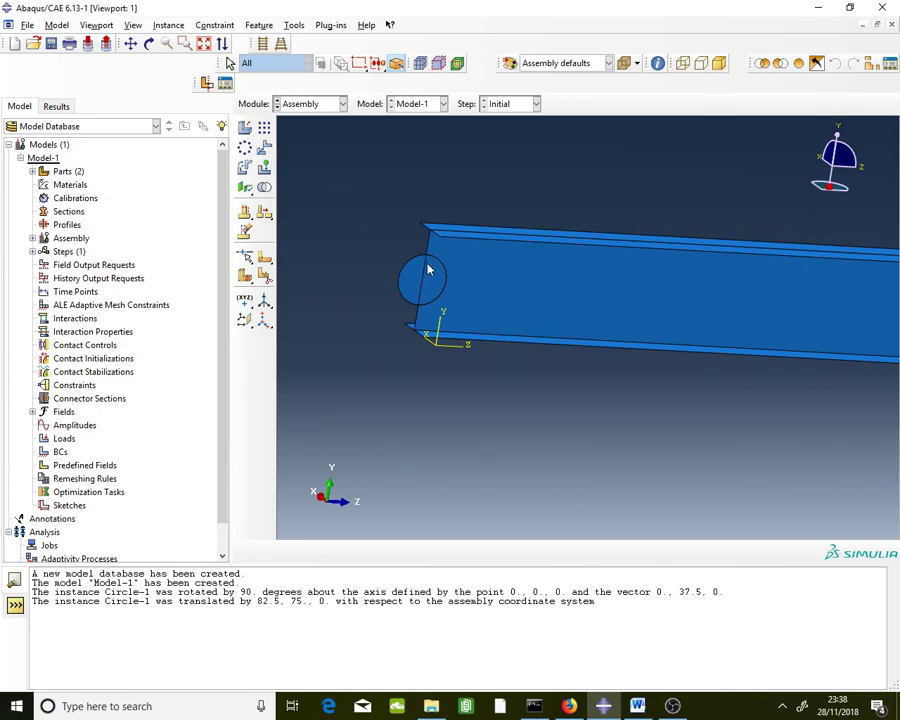
# Check the beam elevation drawing in Word for the distance from the beam end to the first opening's centre.
pyautogui.click(605, 709)
pyautogui.scroll(-2, 570, 405)
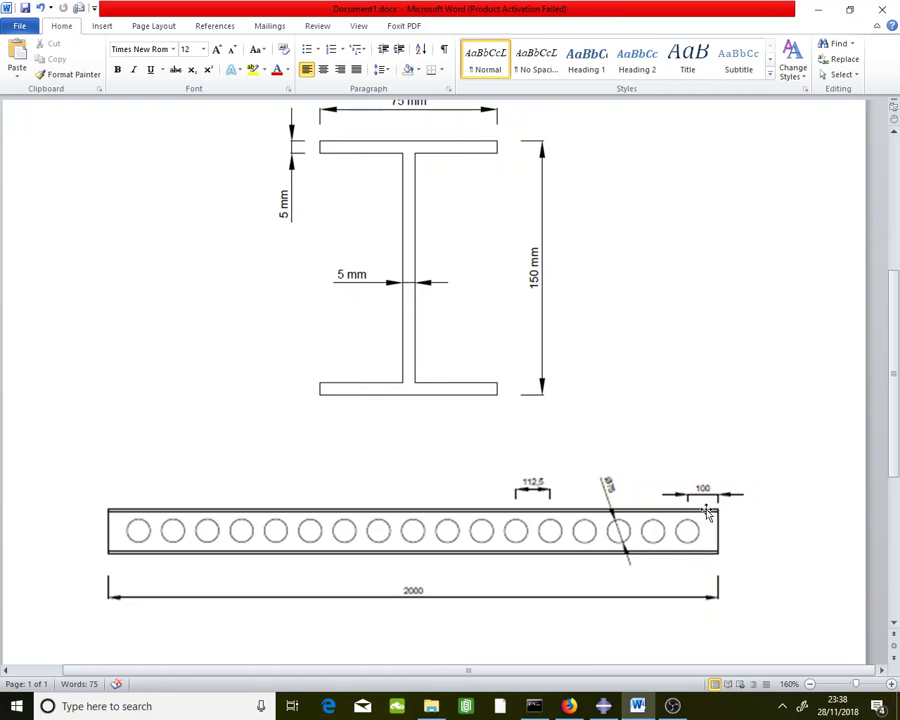
pyautogui.click(602, 706)
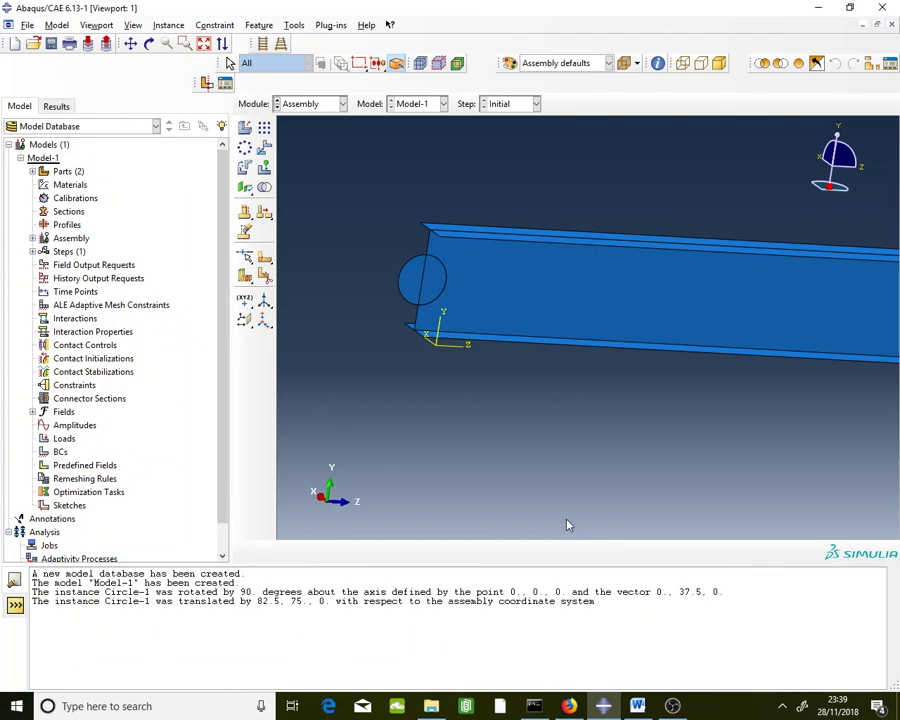
pyautogui.click(263, 151)
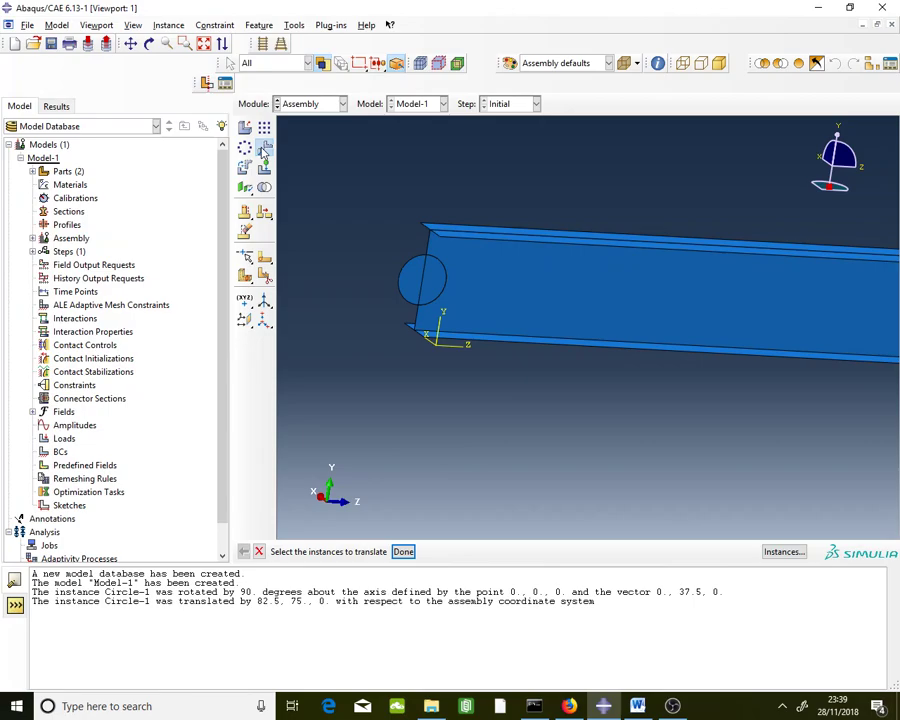
pyautogui.click(405, 285)
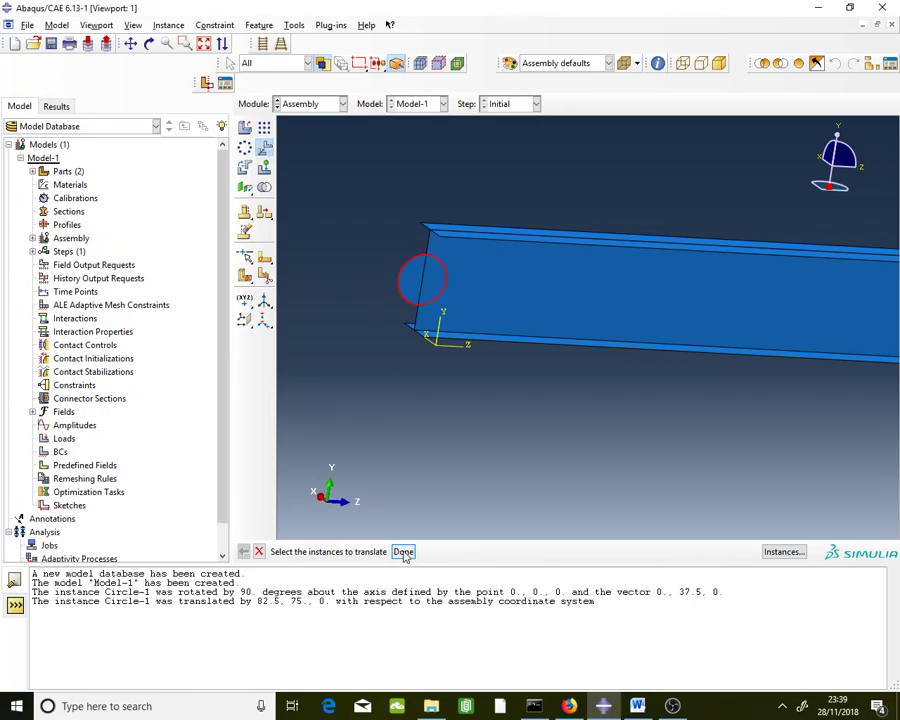
pyautogui.click(403, 552)
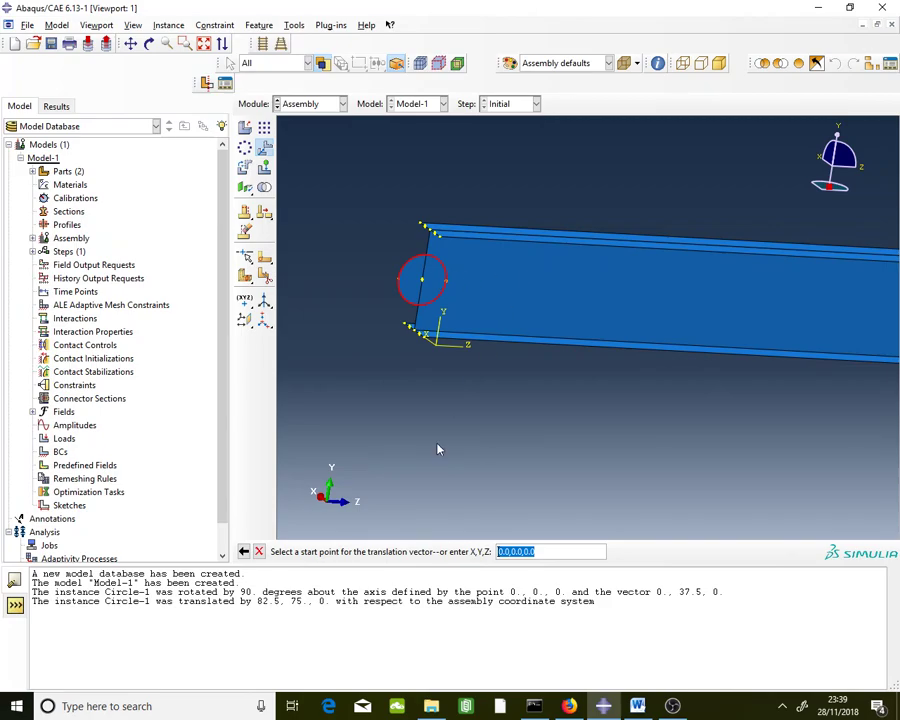
pyautogui.click(422, 284)
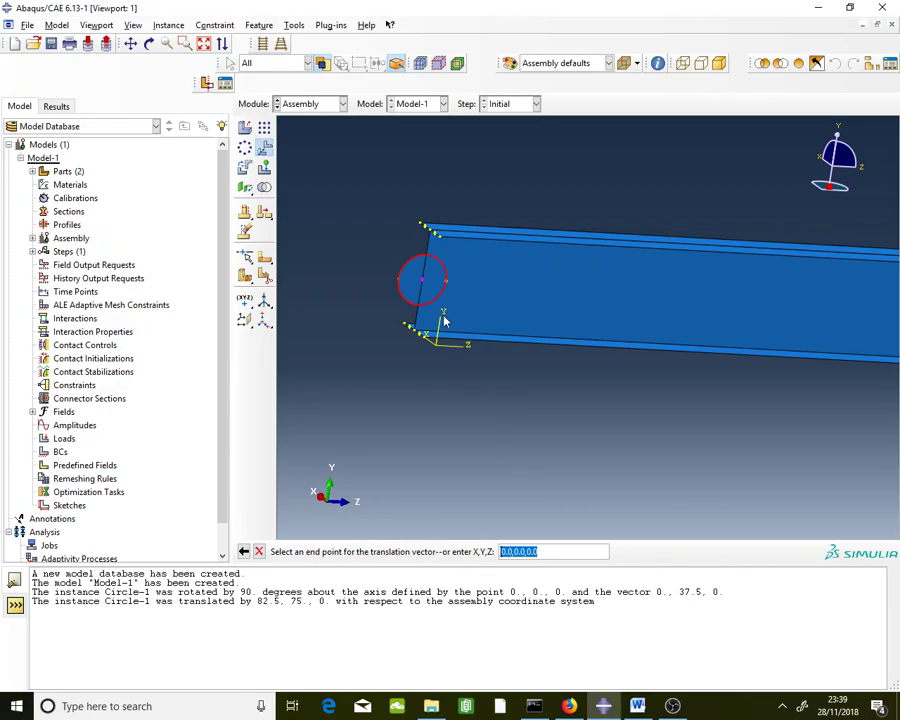
pyautogui.scroll(2, 440, 322)
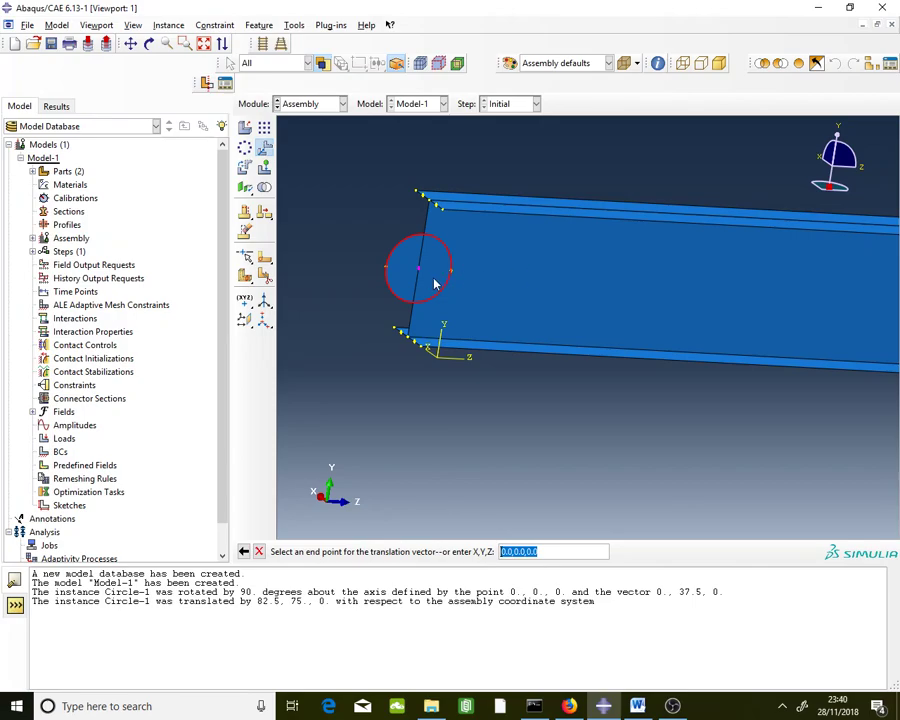
pyautogui.click(260, 553)
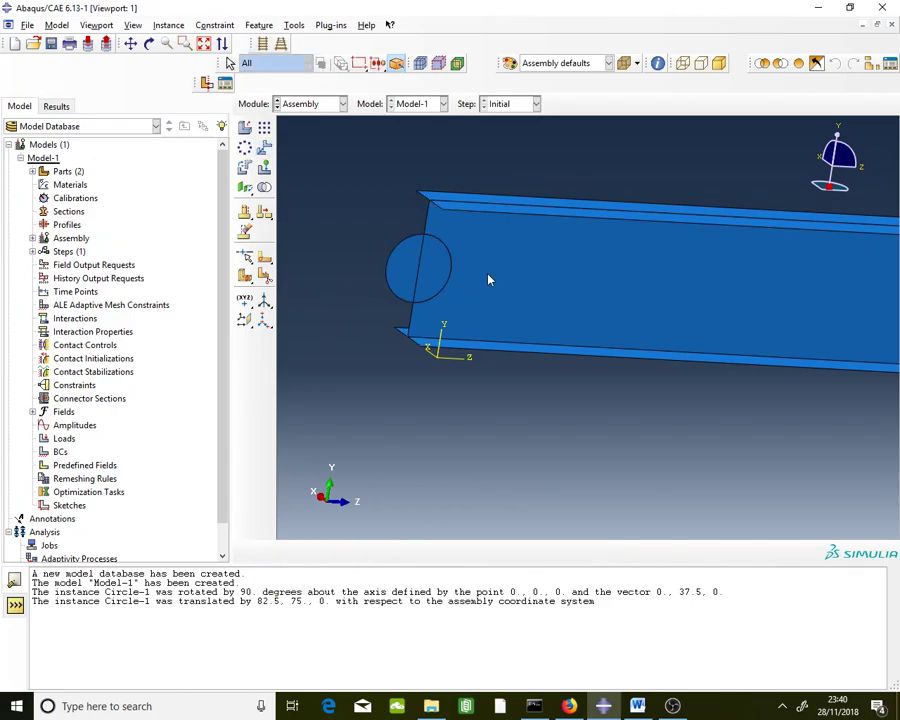
# Create a datum point on the web offset 100 mm along Z from the Circle instance's centre.
pyautogui.click(246, 311)
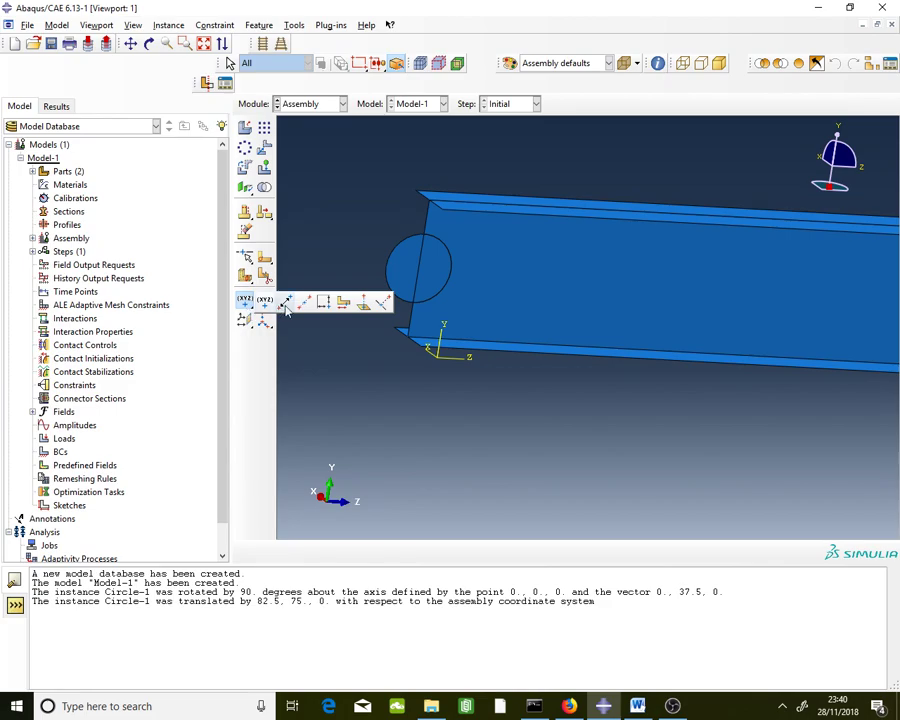
pyautogui.click(286, 306)
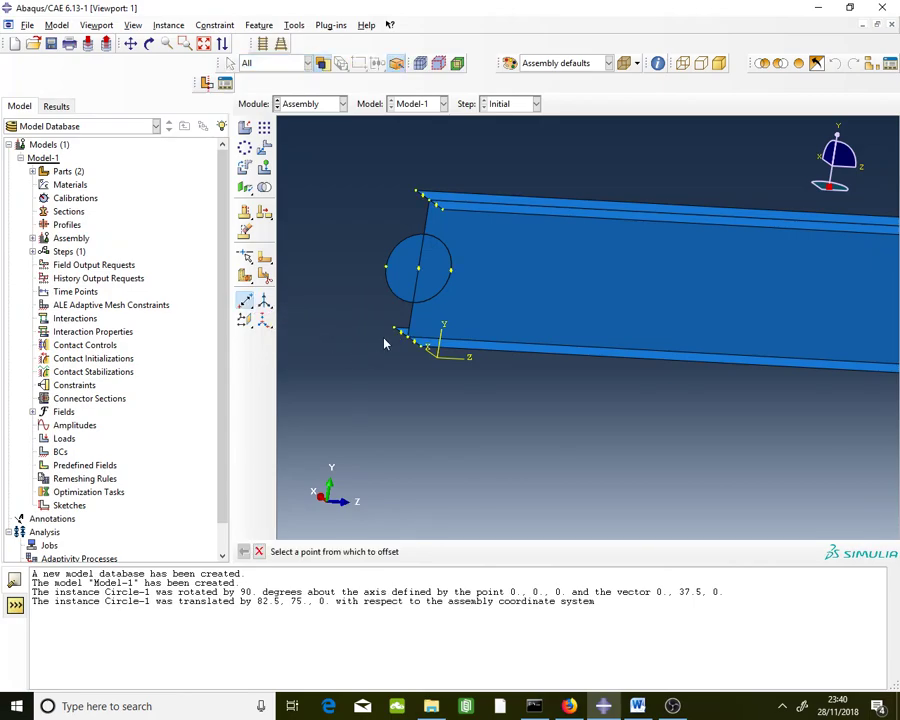
pyautogui.click(419, 274)
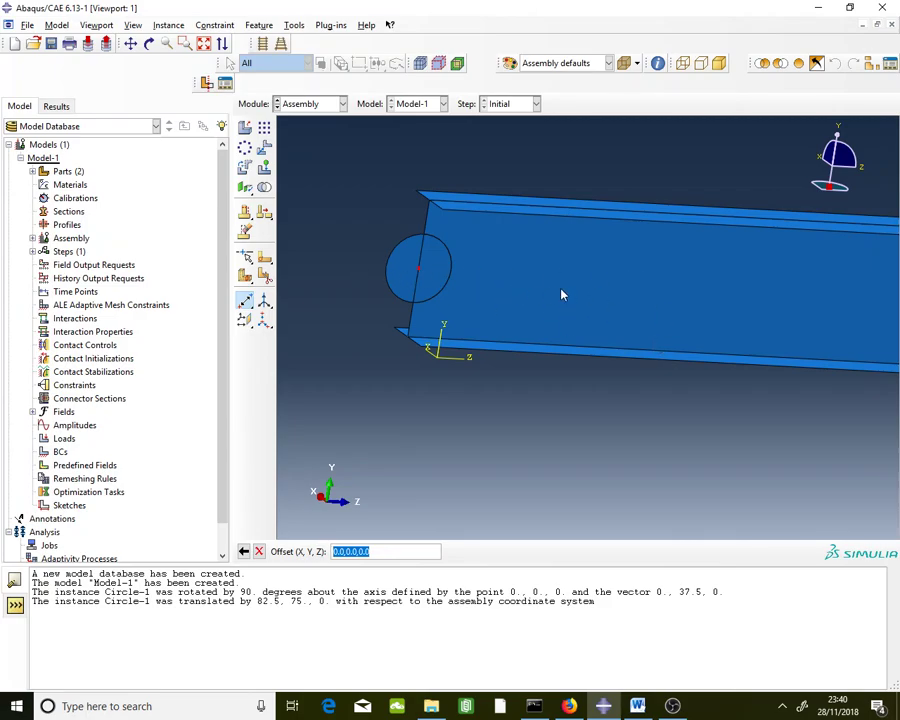
pyautogui.doubleClick(411, 551)
pyautogui.write('100')
pyautogui.press('Return')
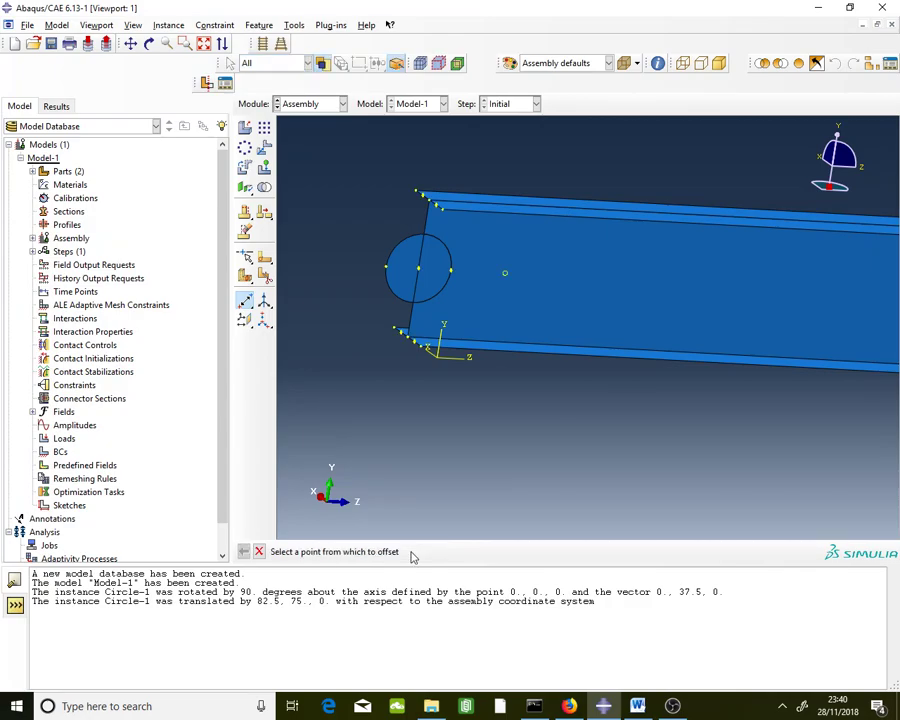
pyautogui.click(508, 283)
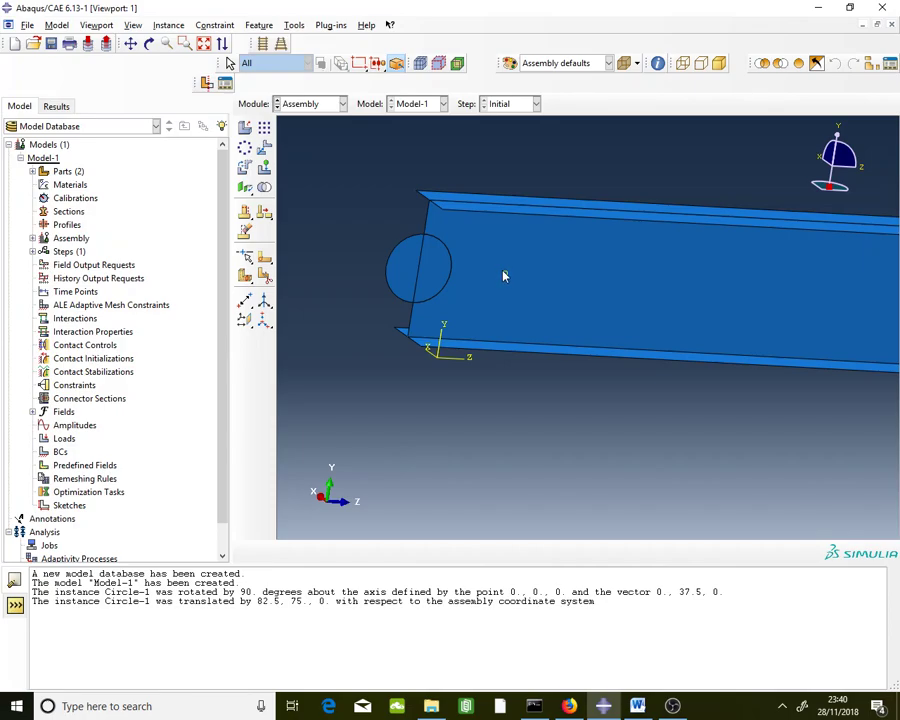
# Translate the Circle instance from its centre to the offset datum point on the web.
pyautogui.click(262, 148)
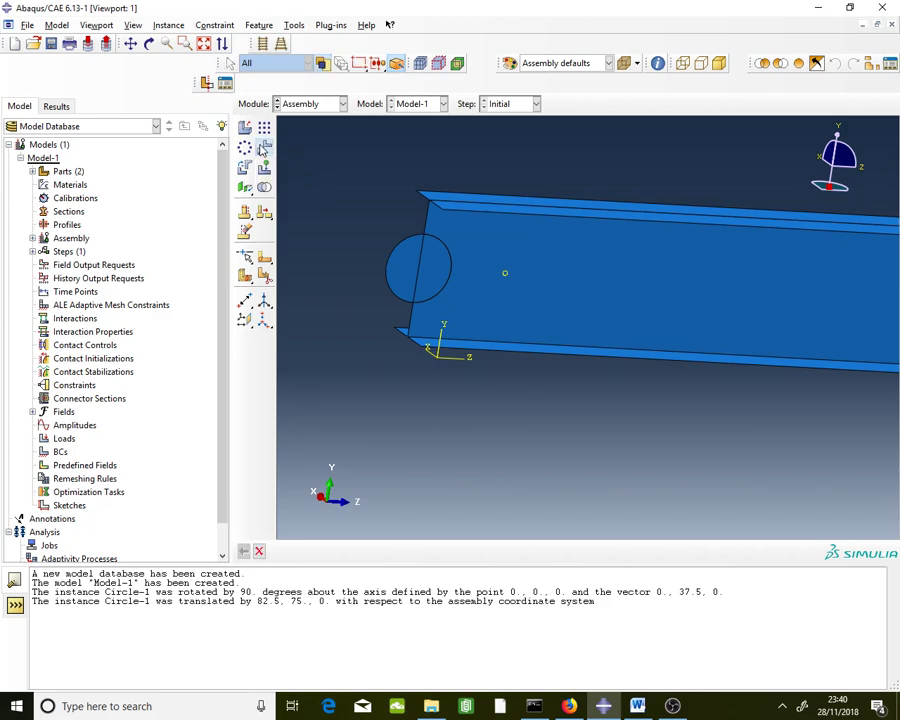
pyautogui.click(397, 290)
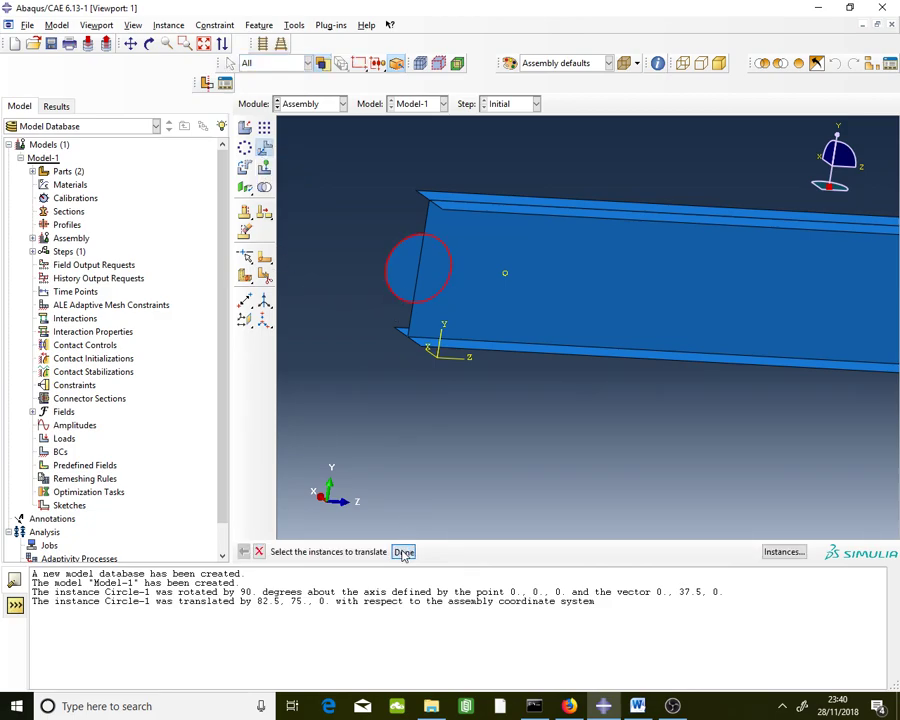
pyautogui.middleClick(410, 285)
pyautogui.click(419, 269)
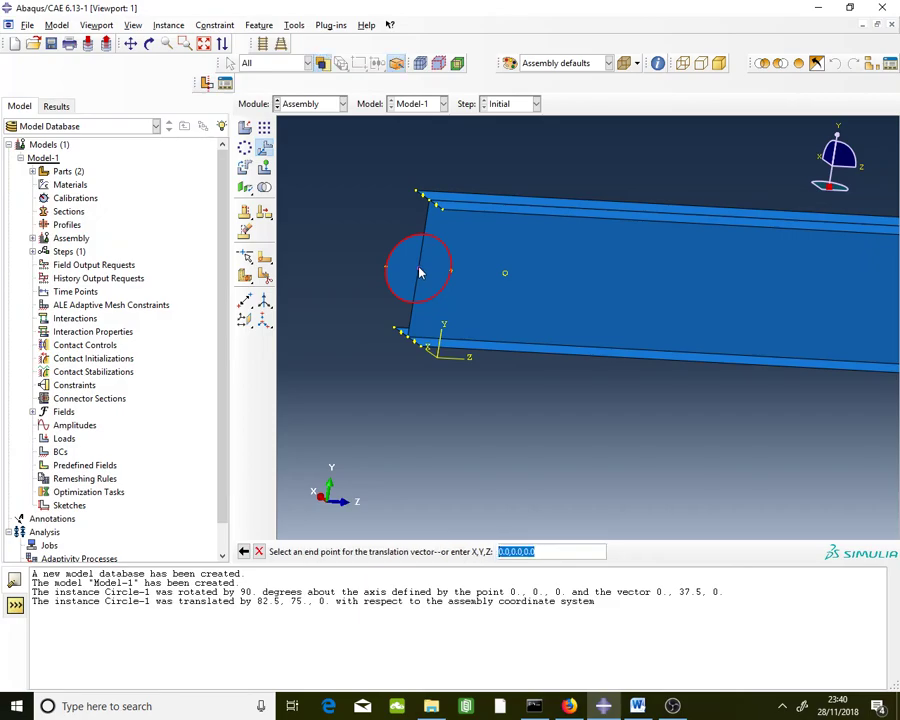
pyautogui.click(505, 278)
pyautogui.click(508, 546)
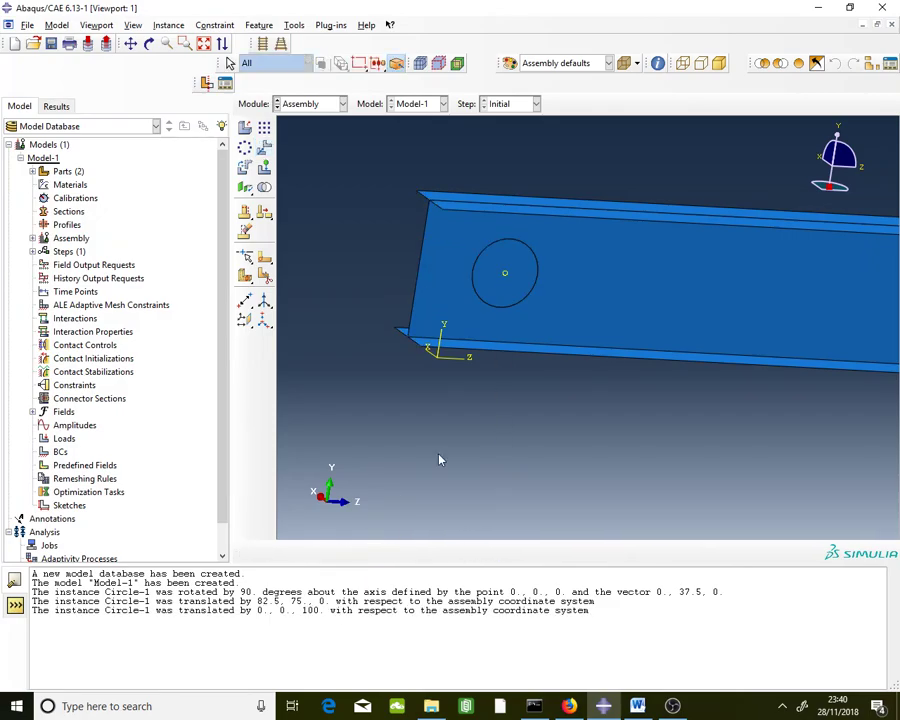
pyautogui.scroll(2, 451, 421)
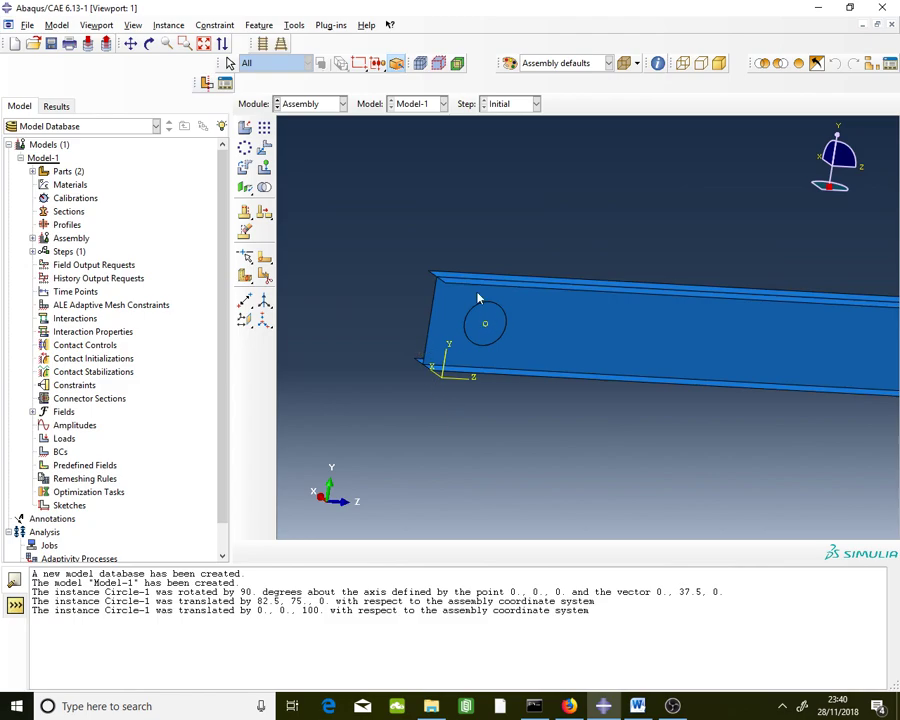
pyautogui.scroll(-2, 493, 354)
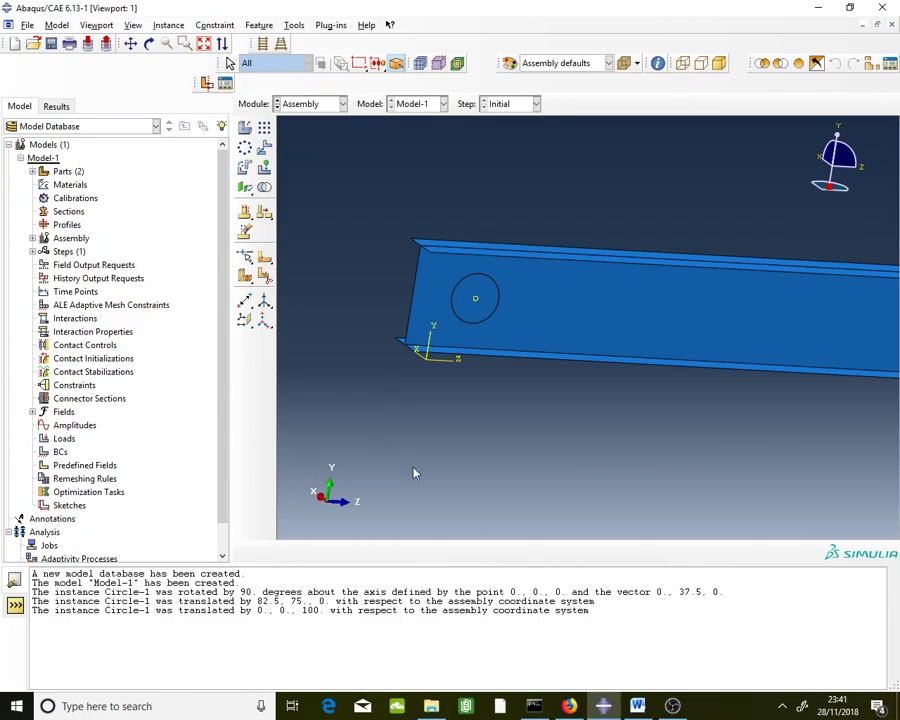
# Check the row of circular openings along the beam in the Word elevation drawing.
pyautogui.click(630, 711)
pyautogui.scroll(-2, 538, 325)
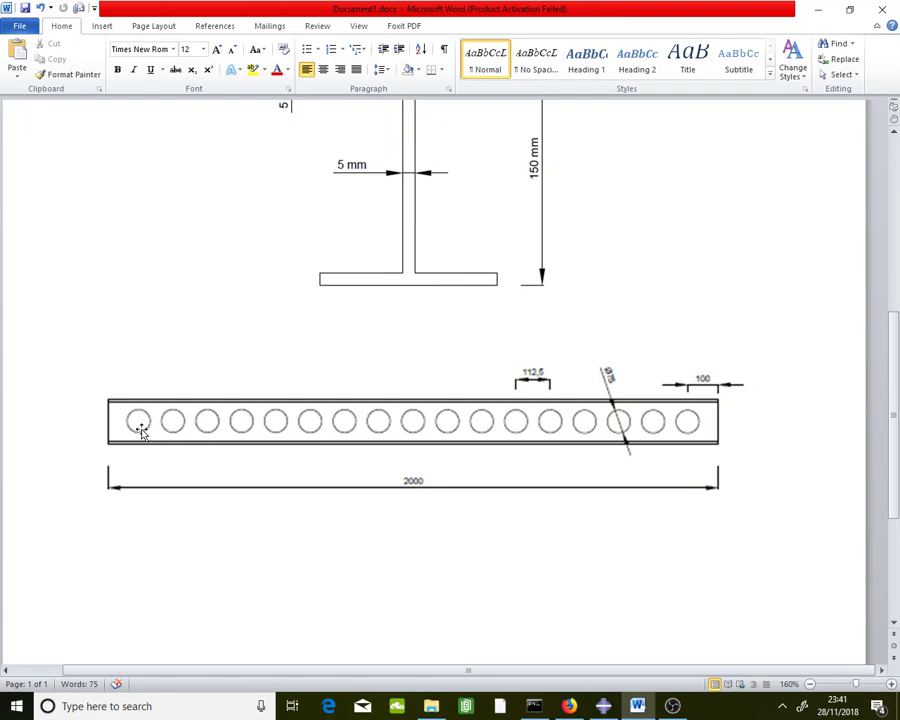
pyautogui.click(603, 706)
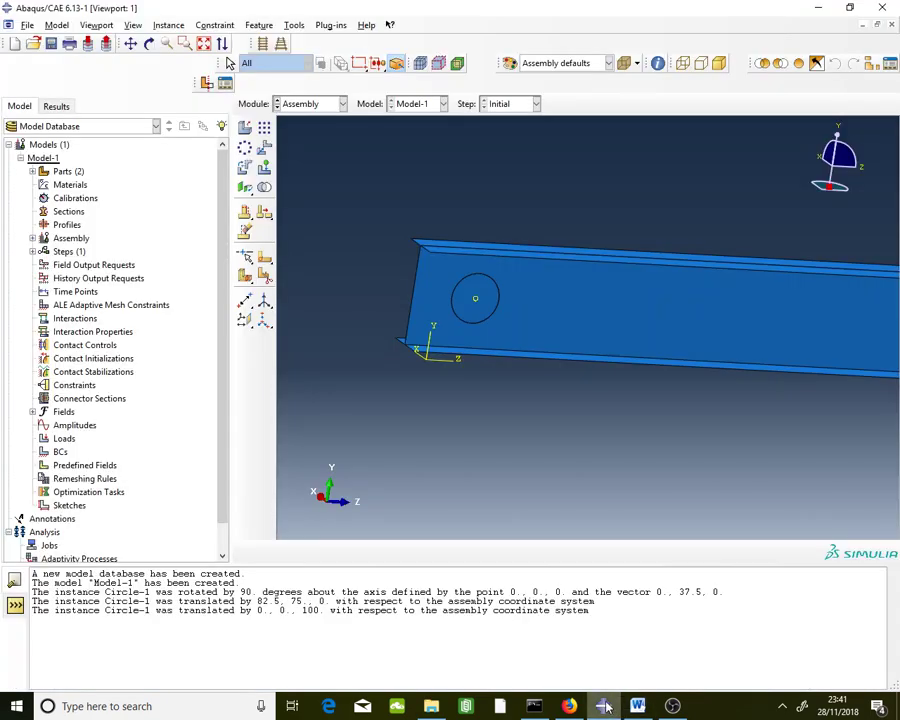
# Select the Circle instance on the web for a linear pattern and open its pattern settings.
pyautogui.scroll(-2, 340, 357)
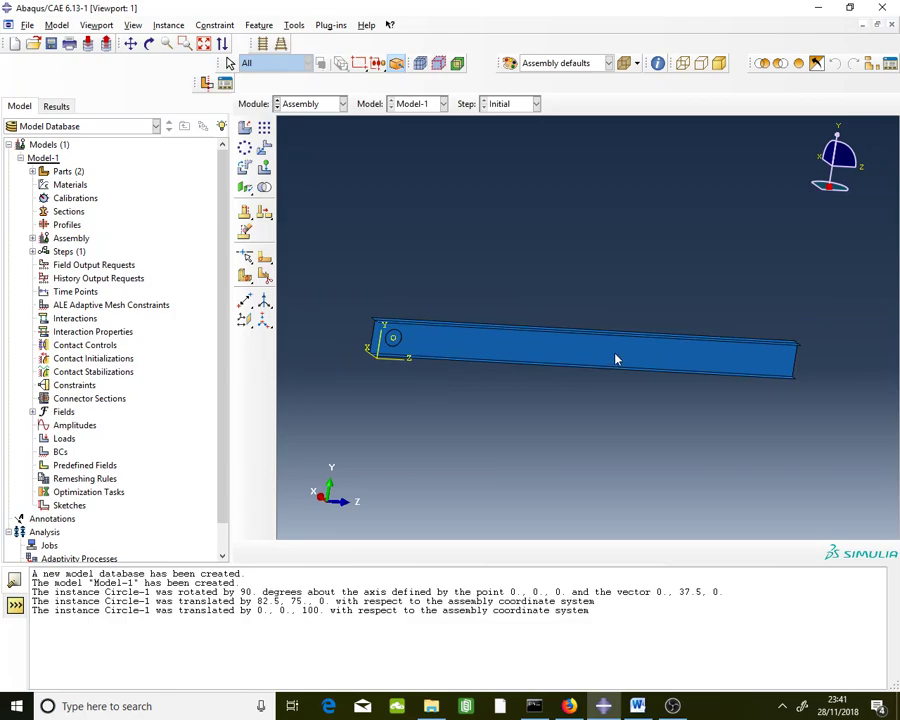
pyautogui.scroll(3, 325, 323)
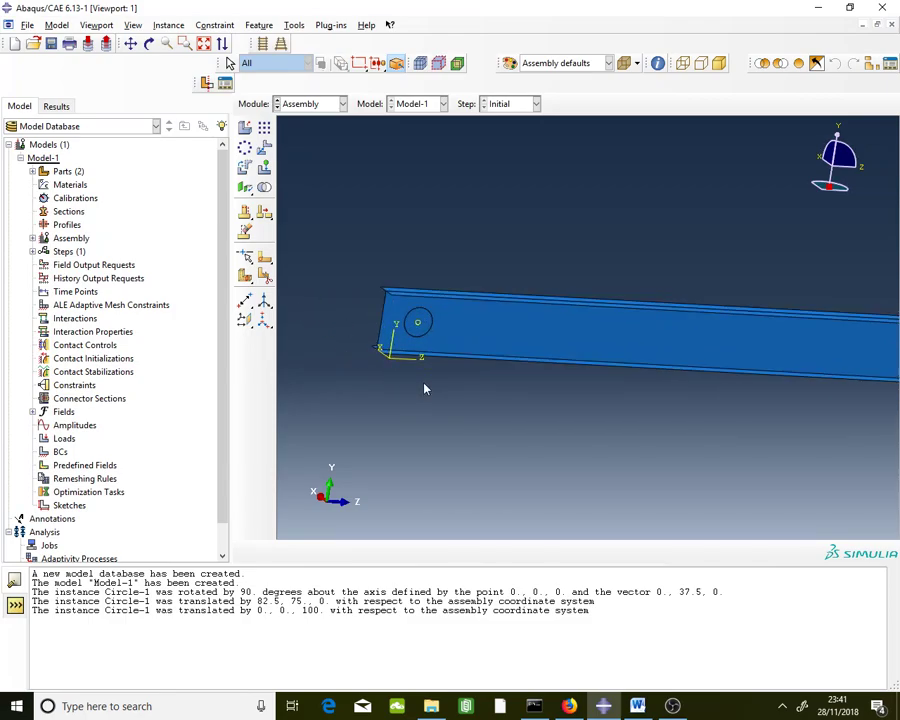
pyautogui.scroll(1, 448, 327)
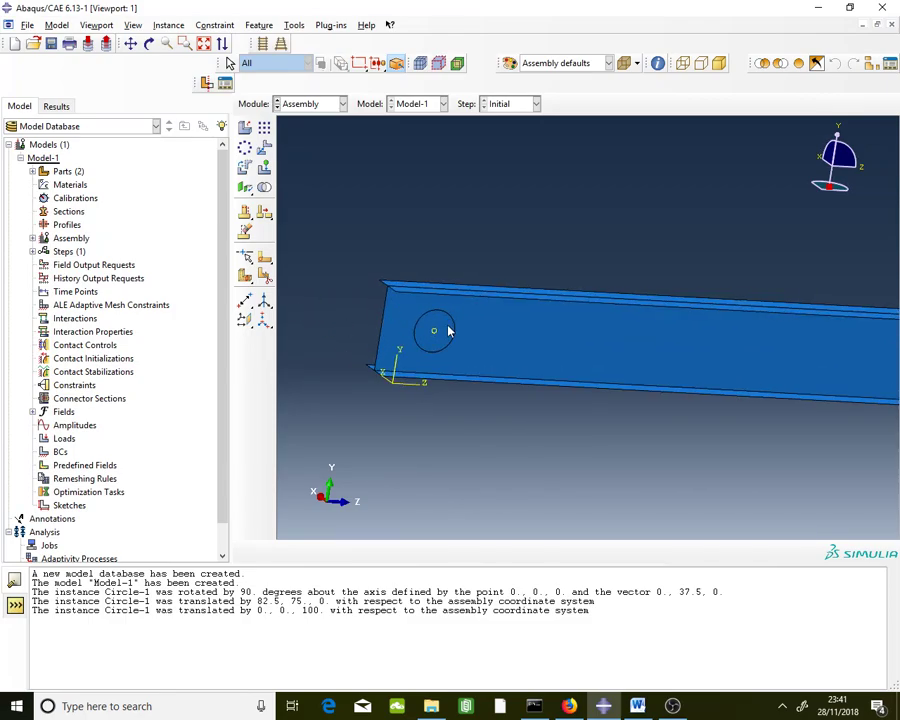
pyautogui.click(267, 133)
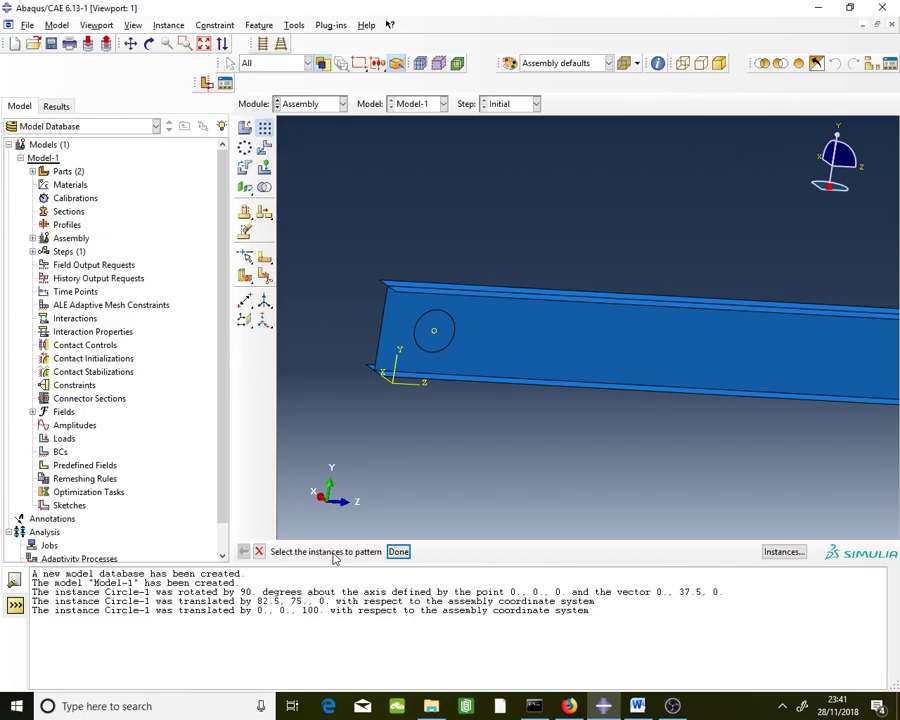
pyautogui.click(435, 350)
pyautogui.click(400, 552)
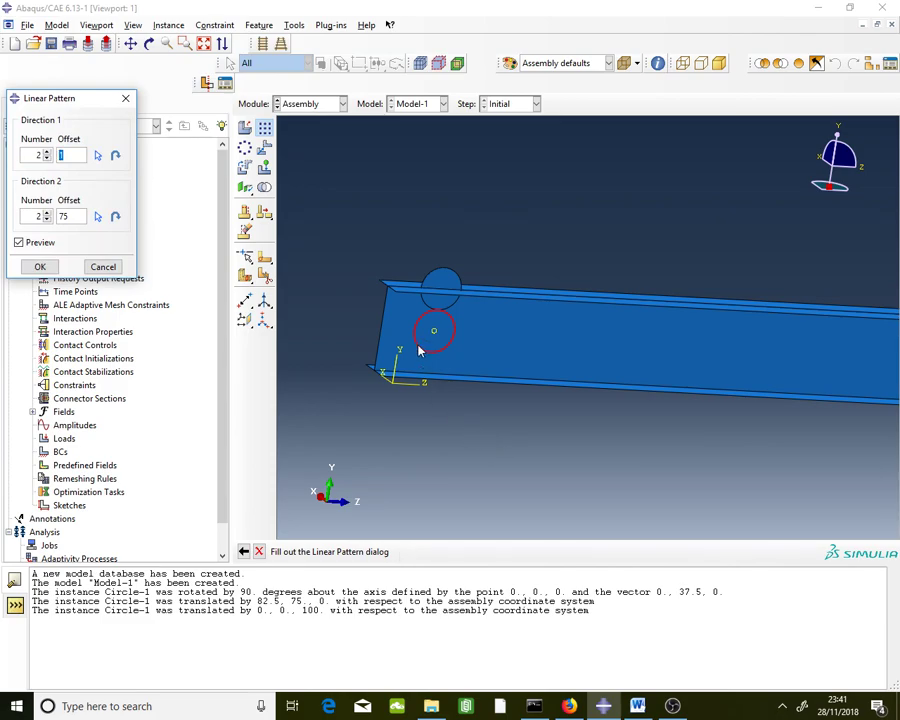
pyautogui.scroll(-1, 425, 347)
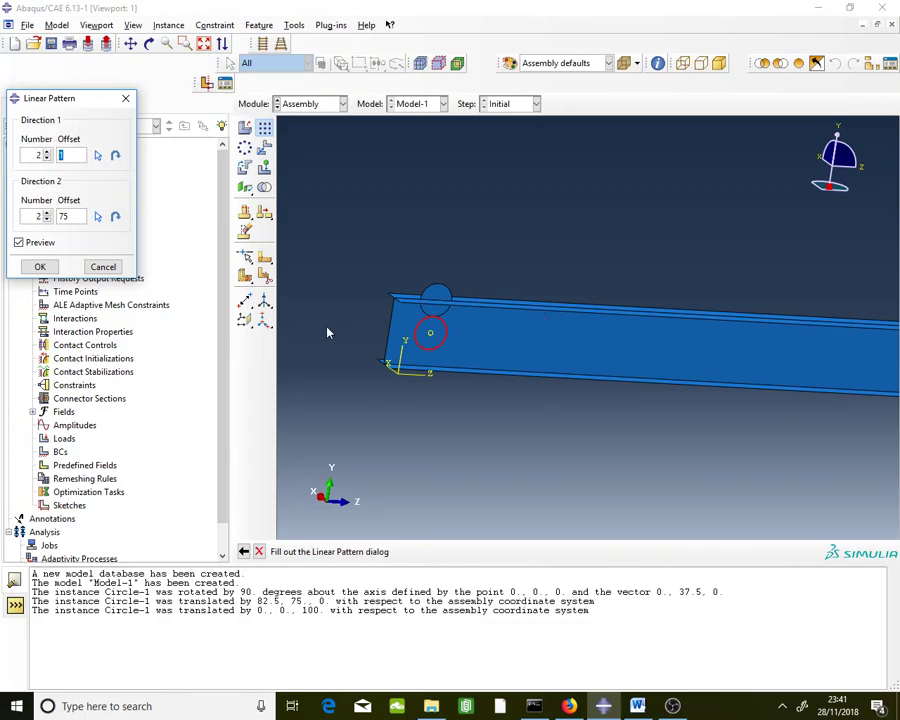
pyautogui.scroll(-4, 430, 262)
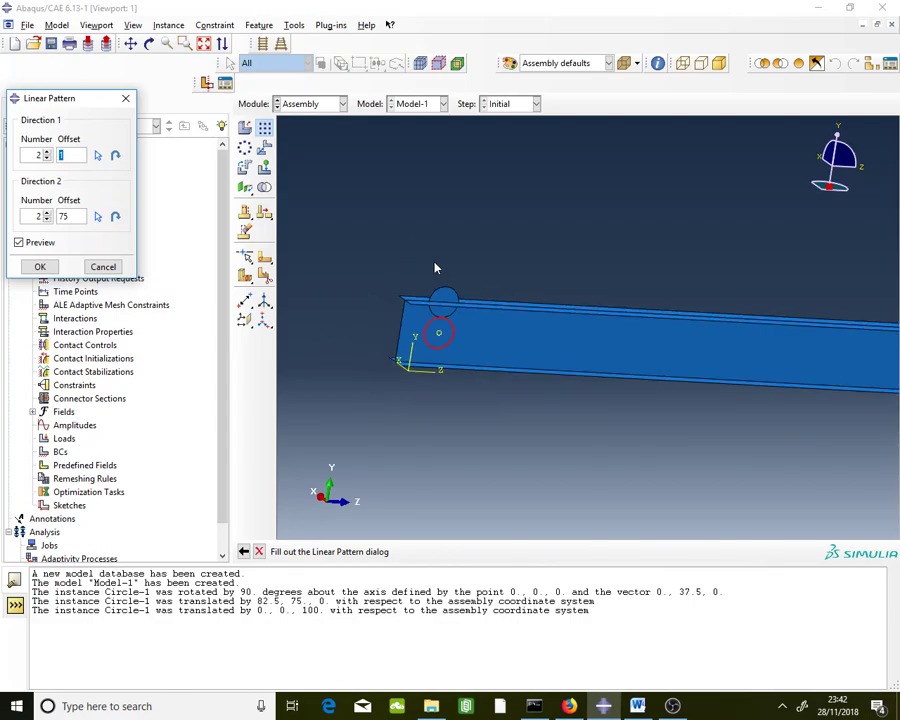
pyautogui.scroll(5, 434, 276)
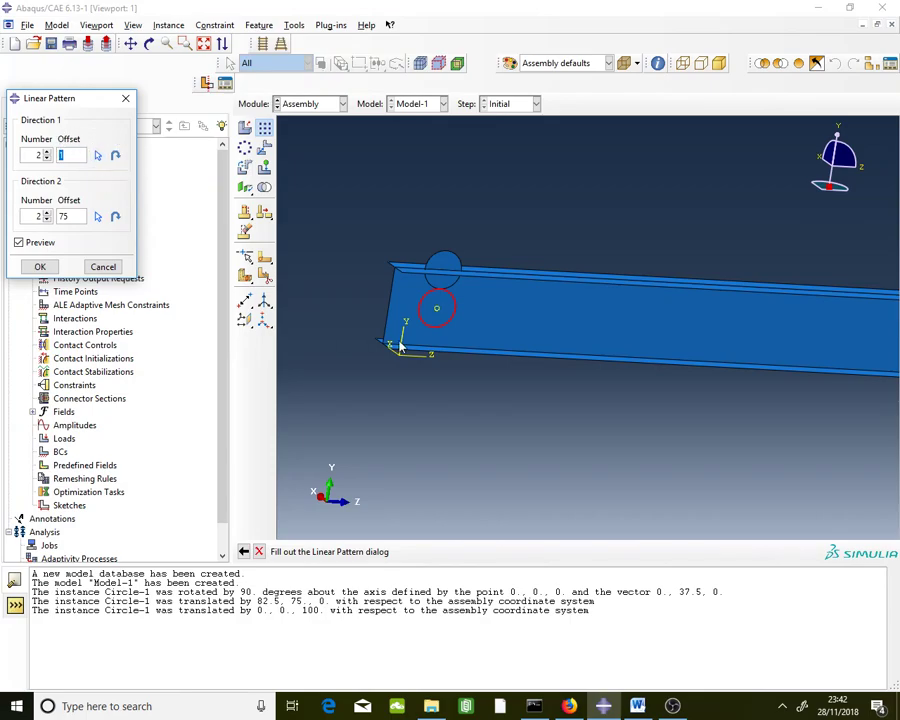
# Align pattern direction 1 with the web's lower longitudinal edge and set the number in direction 2 to 1.
pyautogui.click(98, 157)
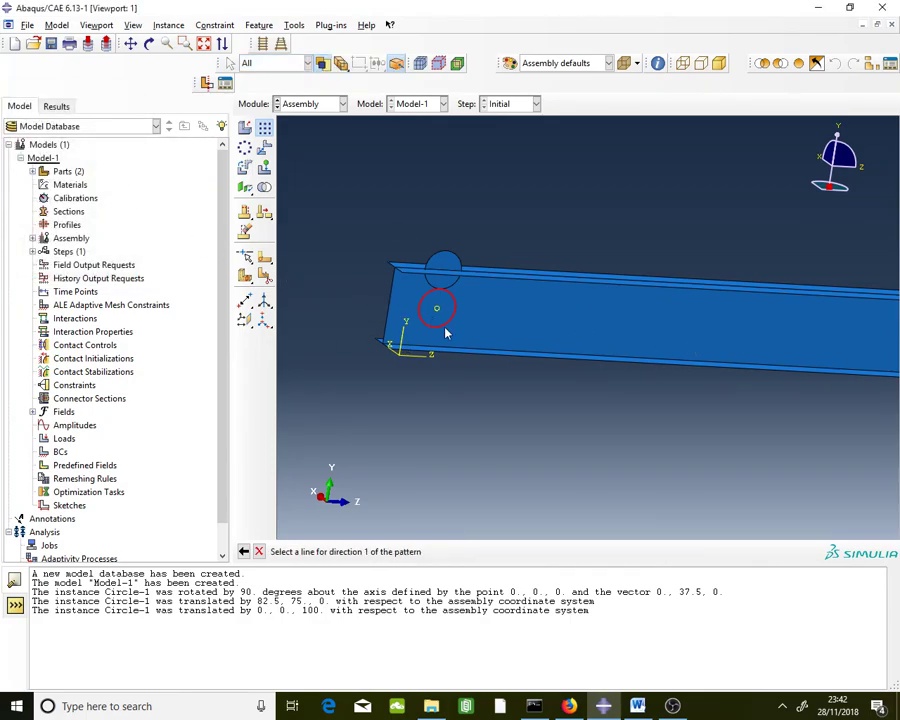
pyautogui.scroll(2, 438, 356)
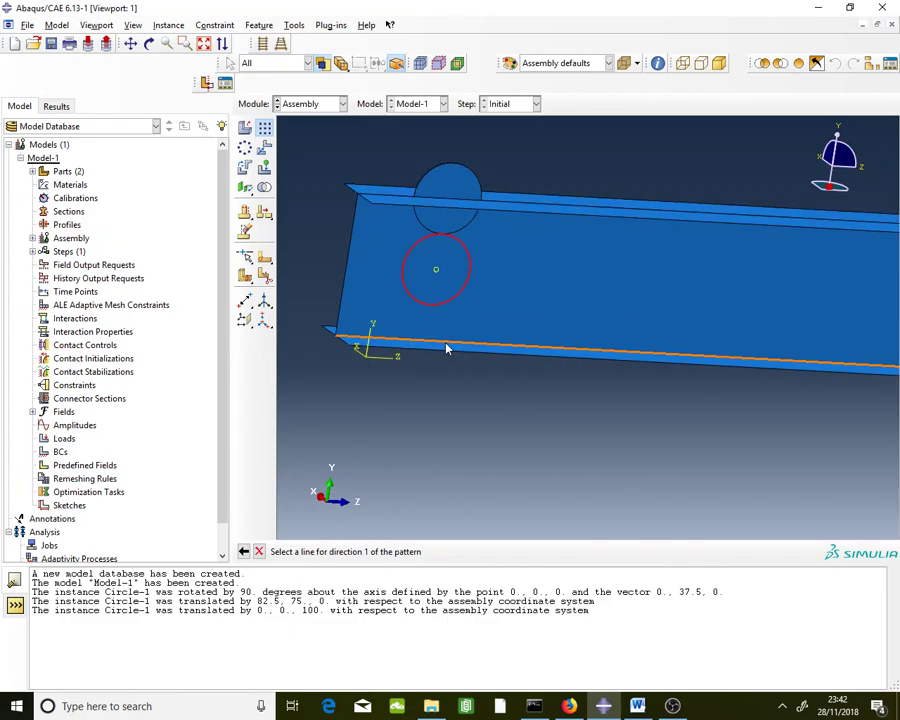
pyautogui.click(447, 347)
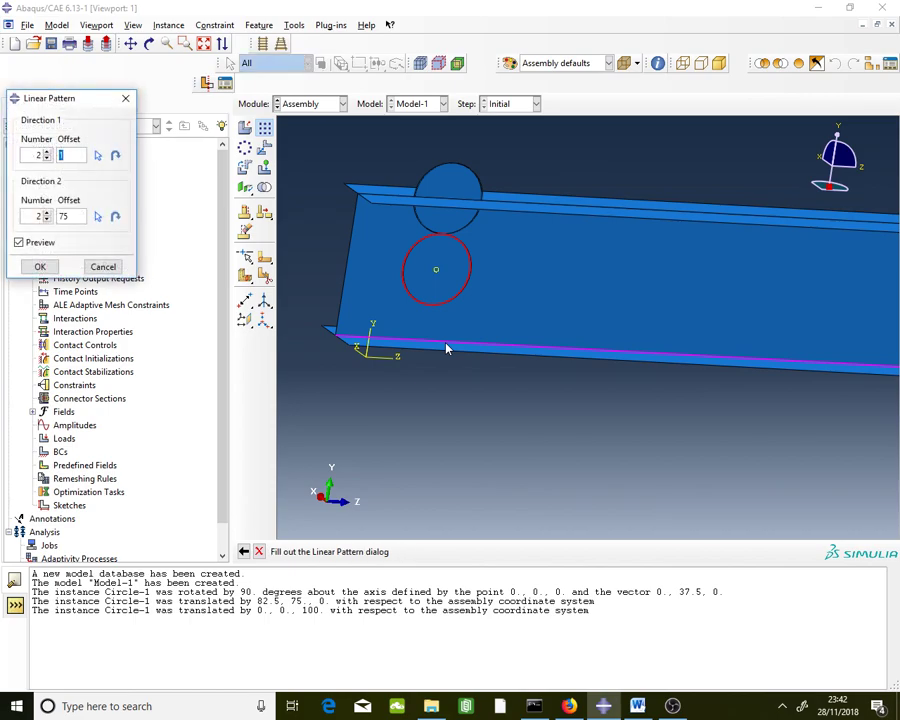
pyautogui.click(46, 219)
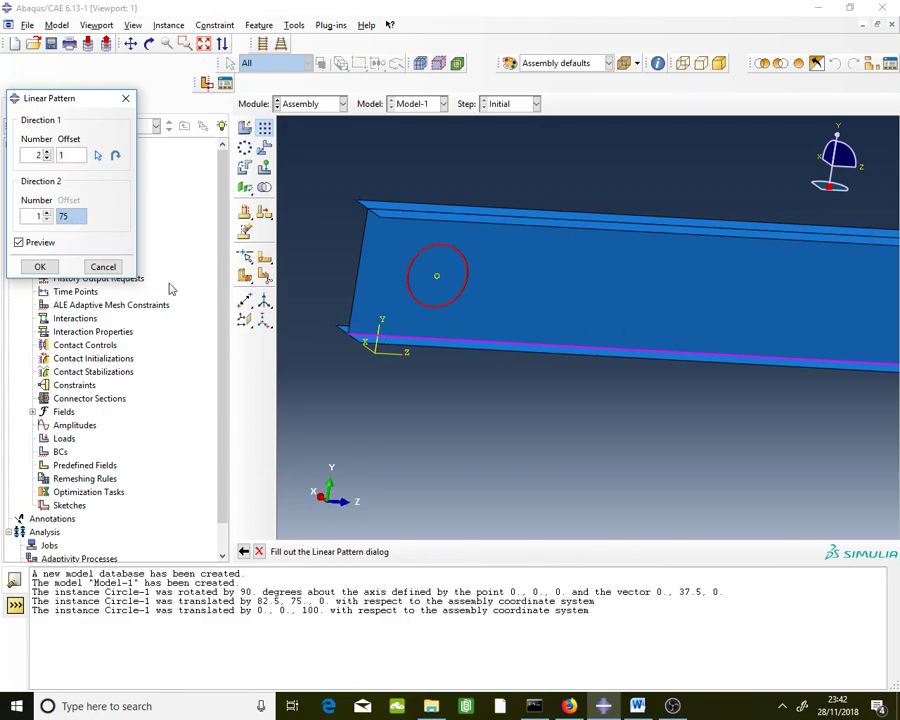
# Set the direction 1 offset of the circle pattern to 112.5, matching the hole spacing in the Word elevation drawing.
pyautogui.doubleClick(72, 153)
pyautogui.click(605, 710)
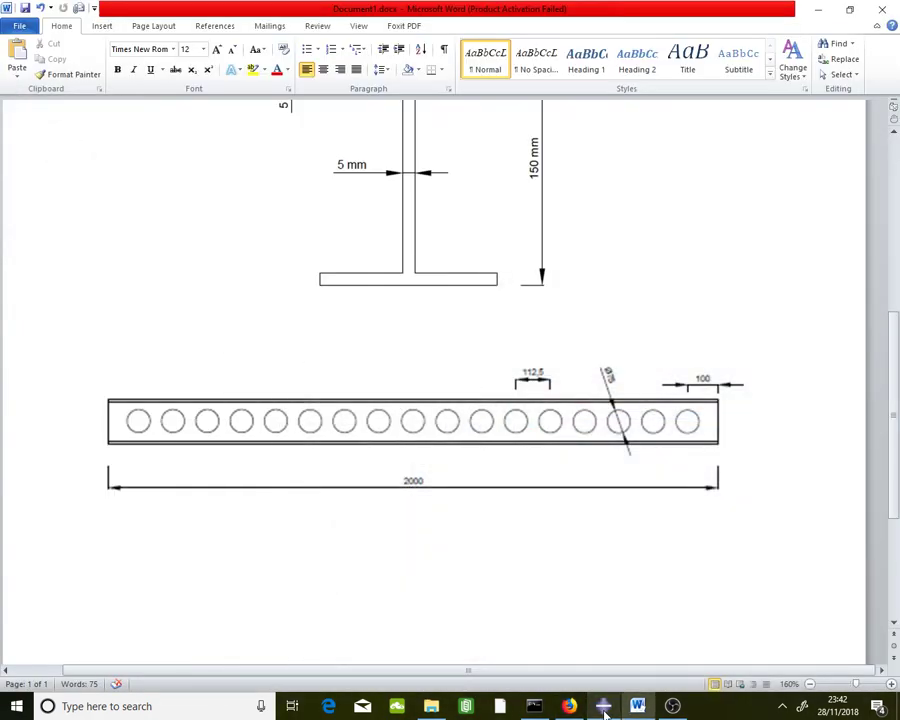
pyautogui.click(605, 708)
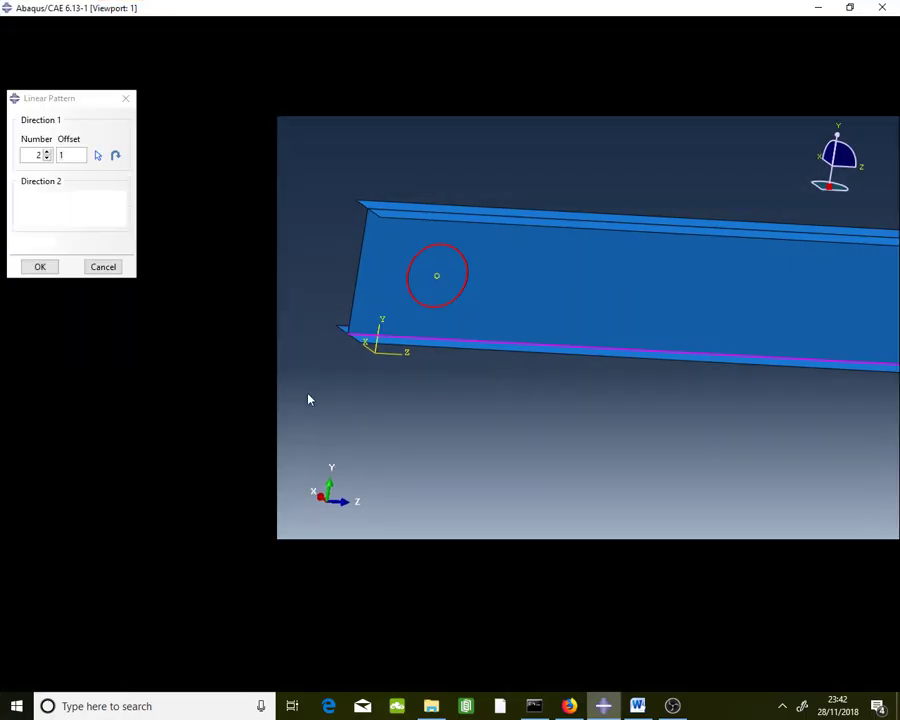
pyautogui.write('112.5')
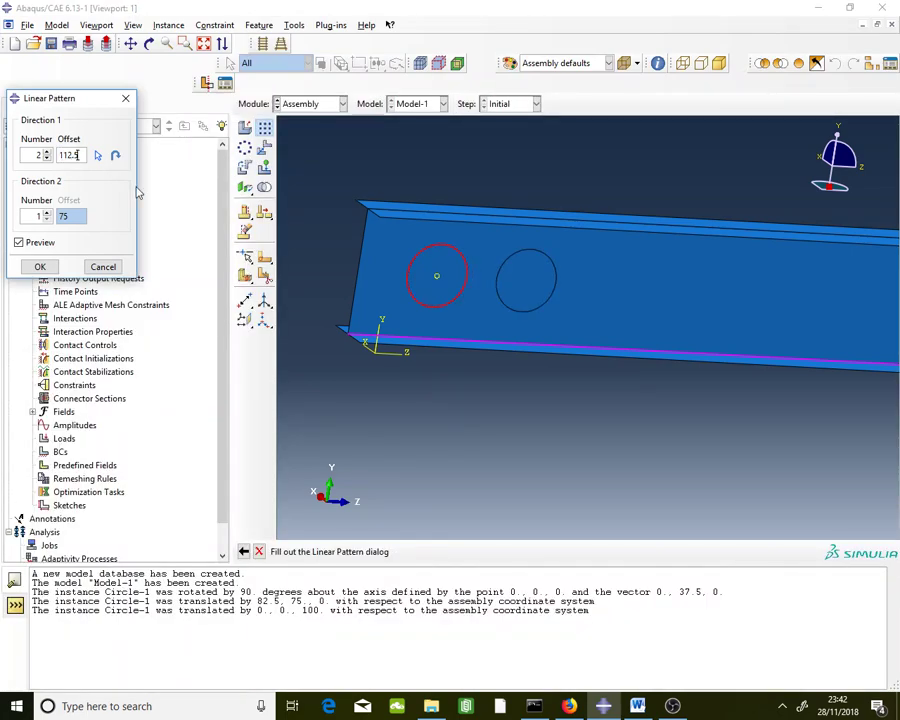
# Set the number in direction 1 to 17 and create the linear pattern of circles along the web.
pyautogui.scroll(-2, 460, 293)
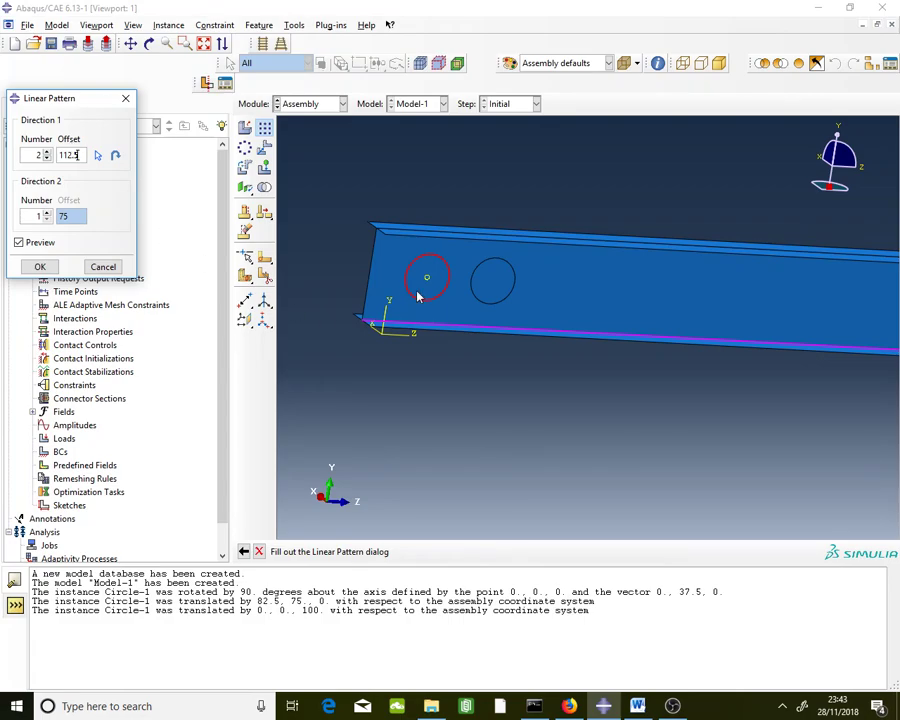
pyautogui.scroll(-4, 400, 290)
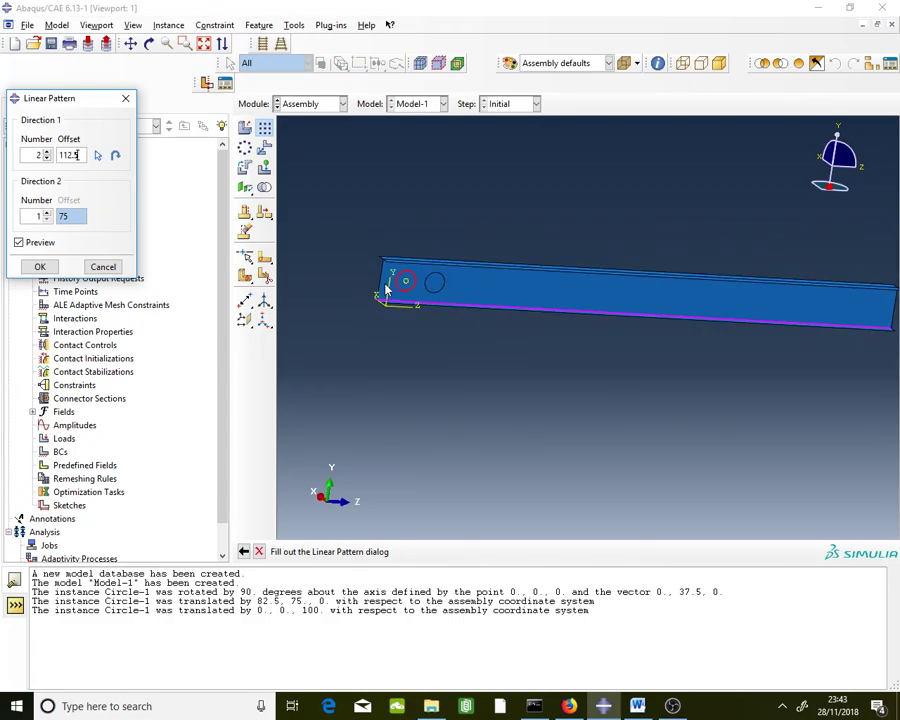
pyautogui.doubleClick(42, 155)
pyautogui.write('1')
pyautogui.press('Return')
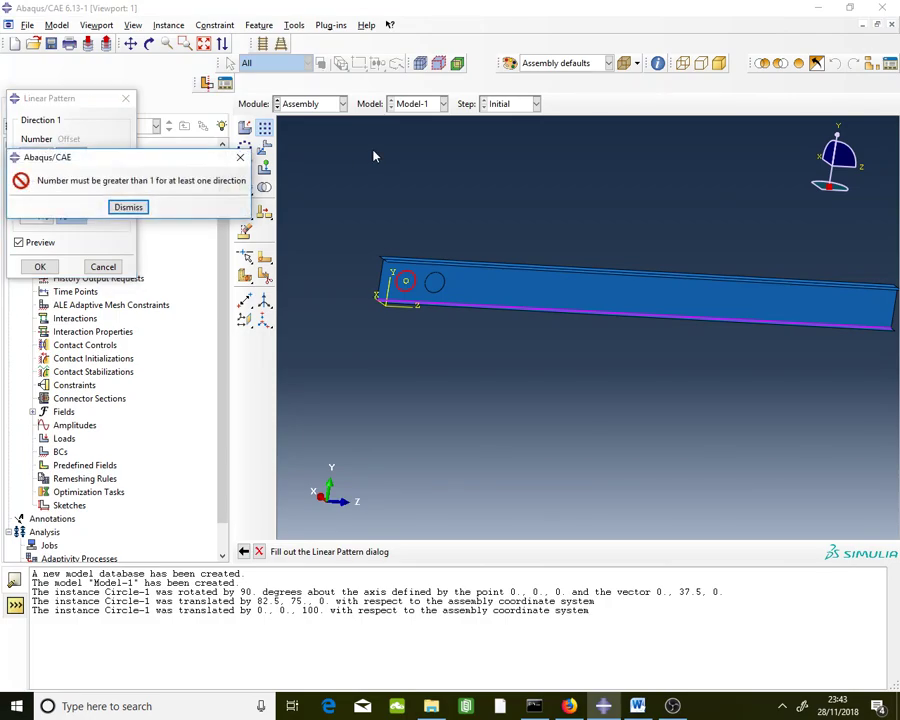
pyautogui.click(240, 157)
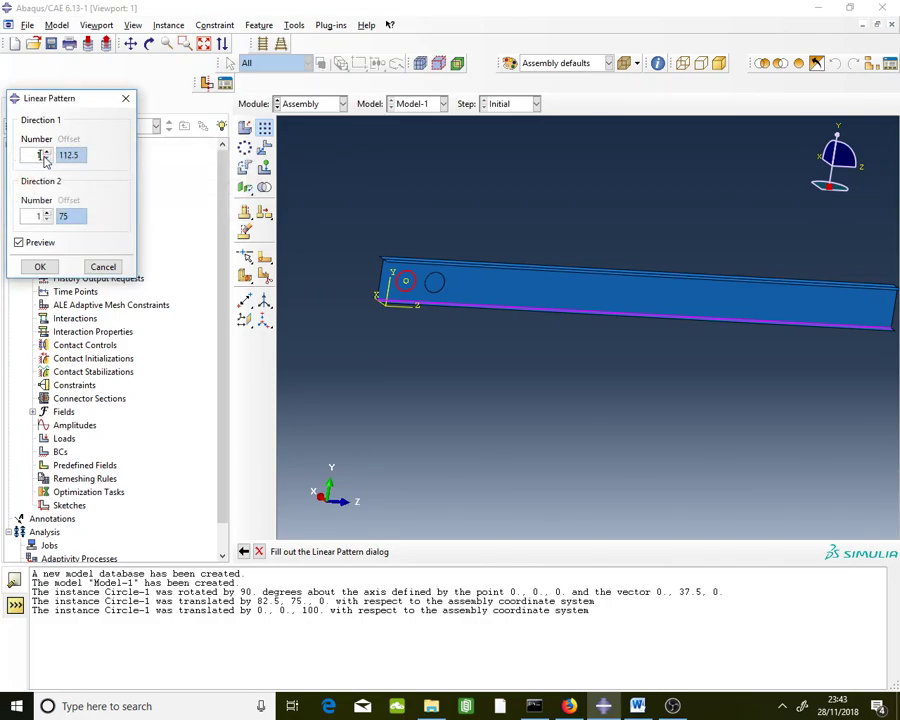
pyautogui.write('7')
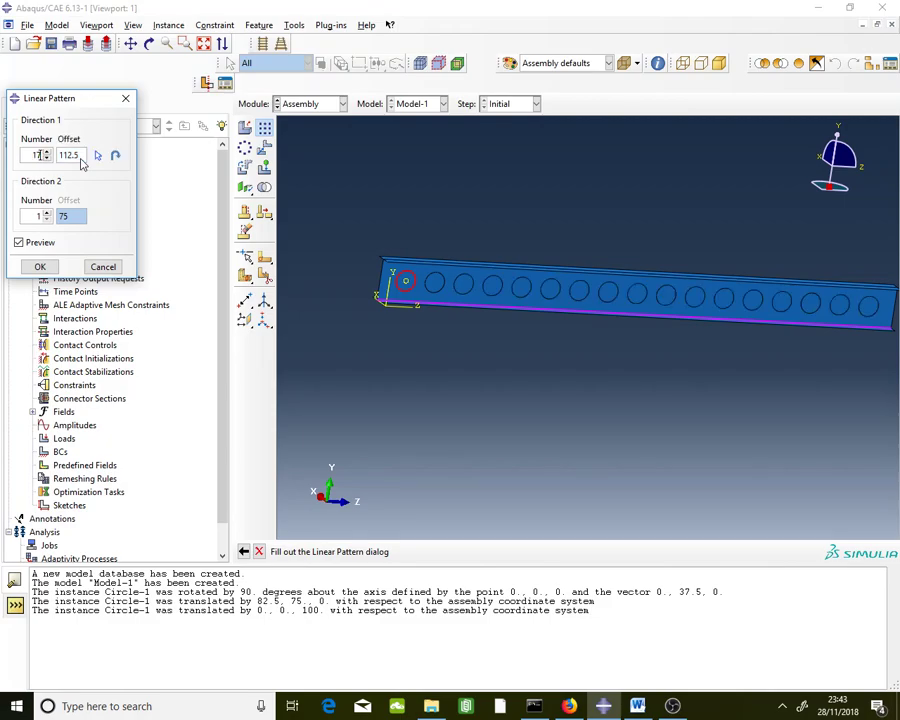
pyautogui.scroll(1, 476, 320)
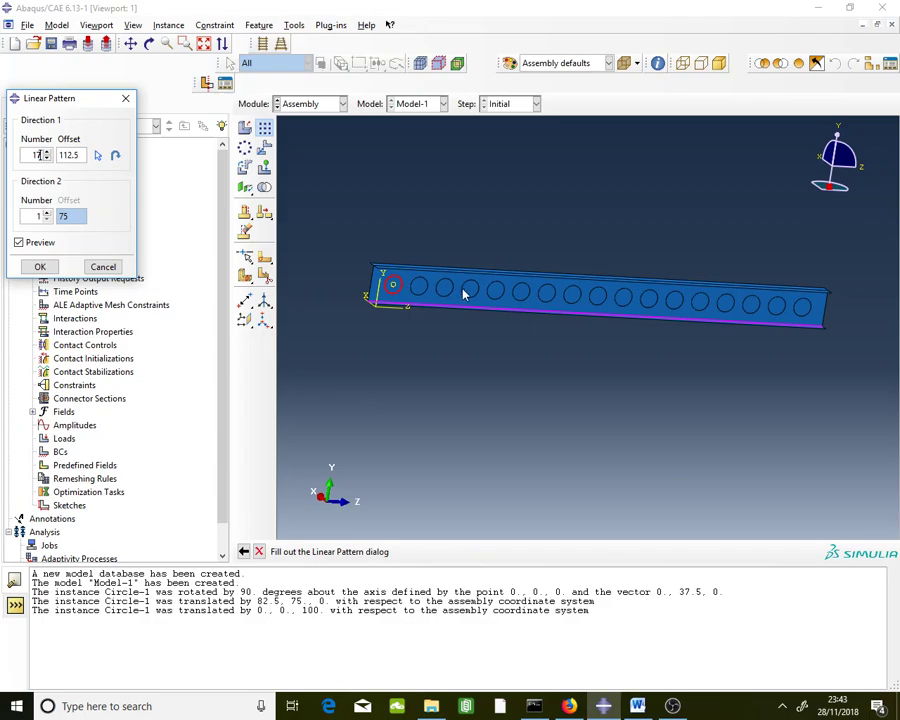
pyautogui.click(42, 267)
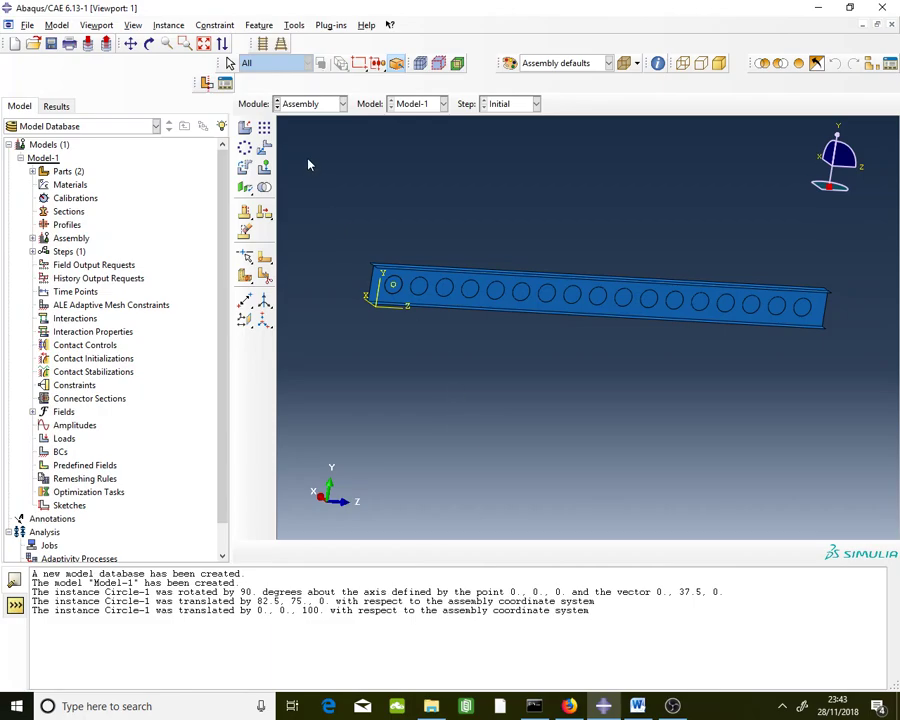
# Set up a Cut geometry operation on the instances with part name "Cellular beam" and the original instances deleted.
pyautogui.click(148, 43)
pyautogui.moveTo(680, 345); pyautogui.dragTo(645, 336)
pyautogui.moveTo(500, 326); pyautogui.dragTo(366, 306)
pyautogui.moveTo(789, 342); pyautogui.dragTo(790, 355)
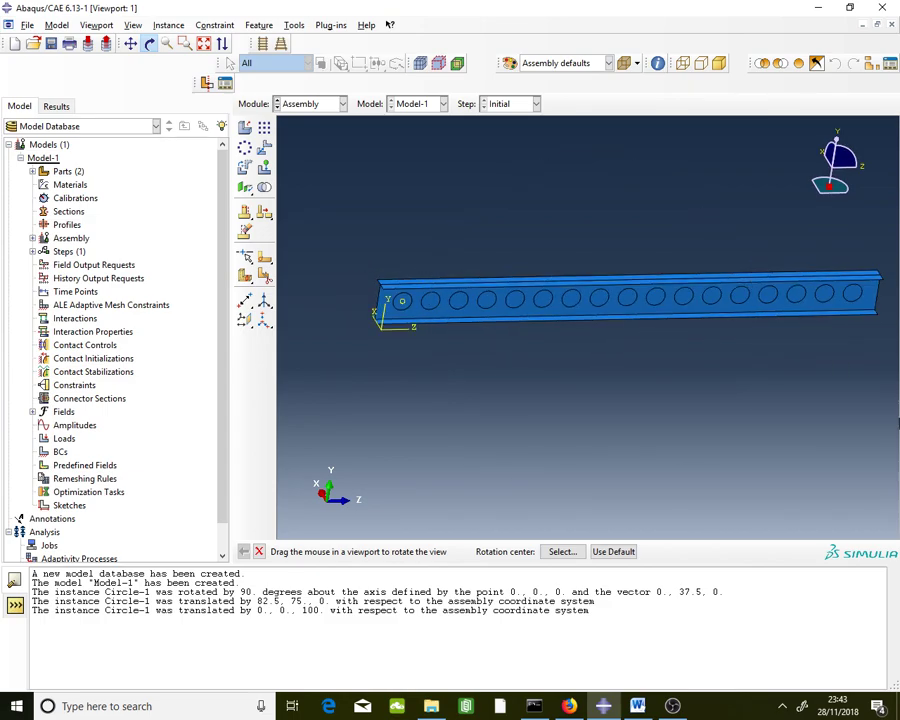
pyautogui.press('Escape')
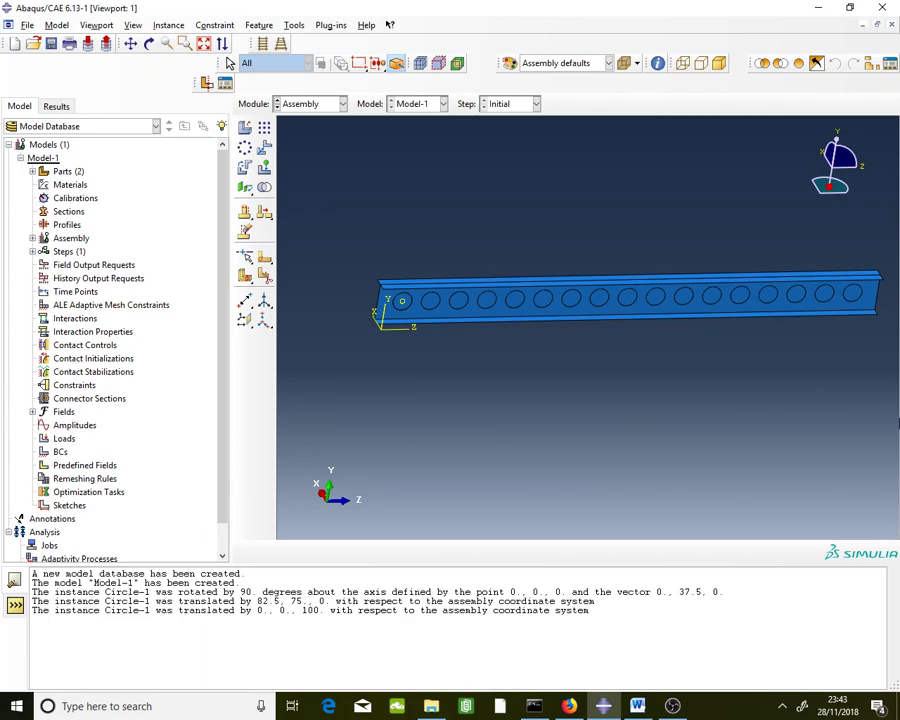
pyautogui.click(264, 189)
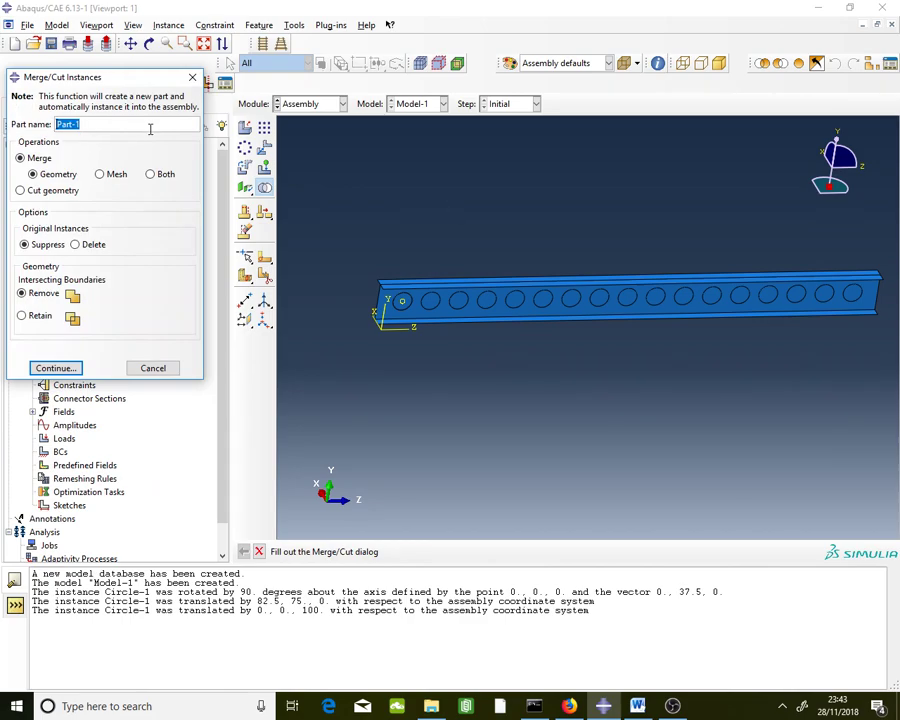
pyautogui.write('Cellular beam')
pyautogui.click(90, 249)
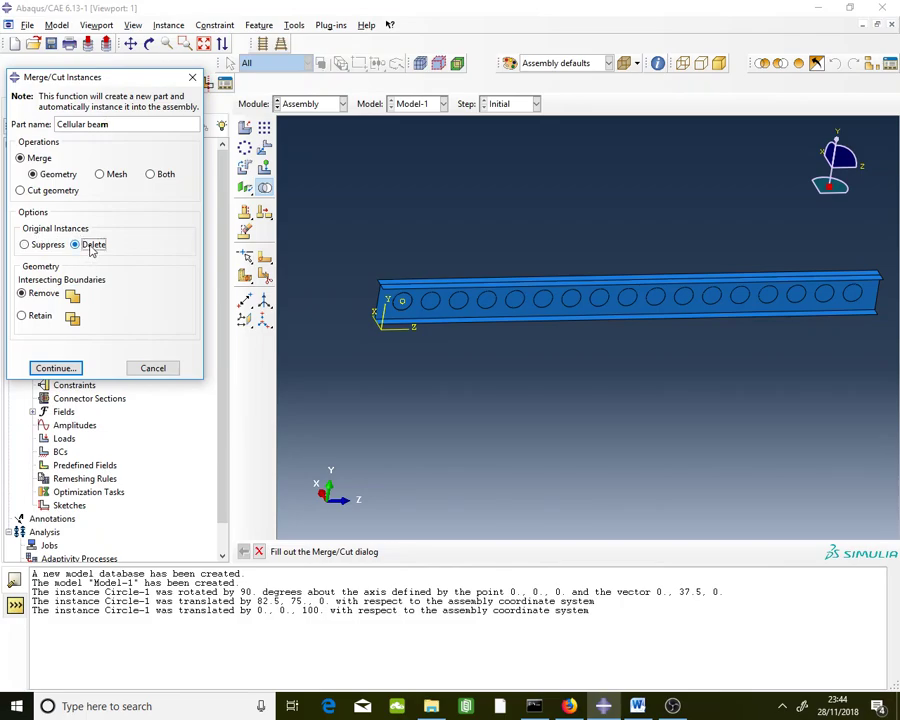
pyautogui.click(50, 191)
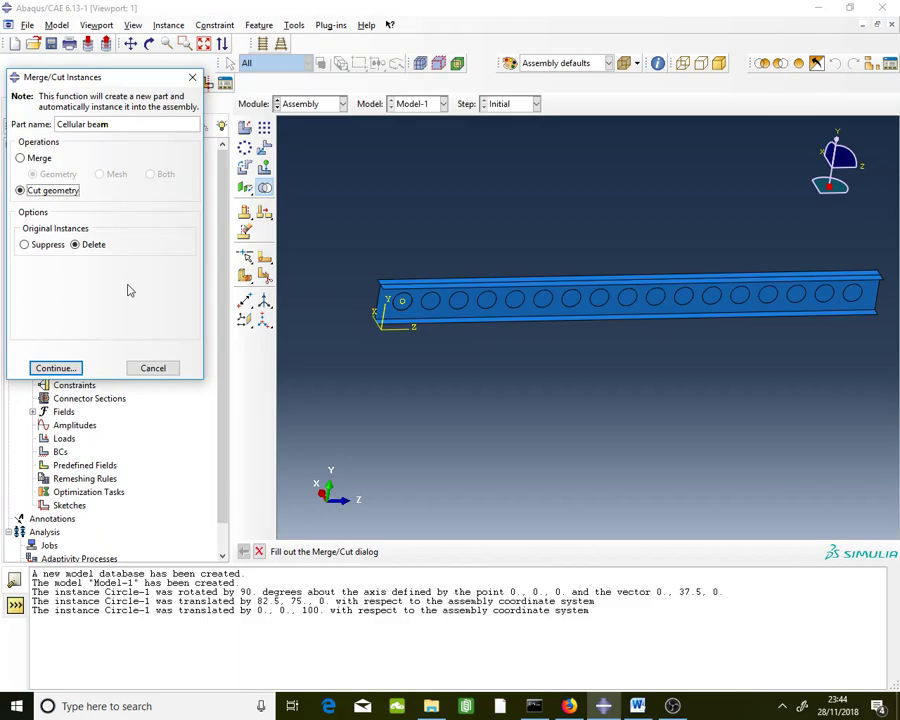
pyautogui.click(70, 368)
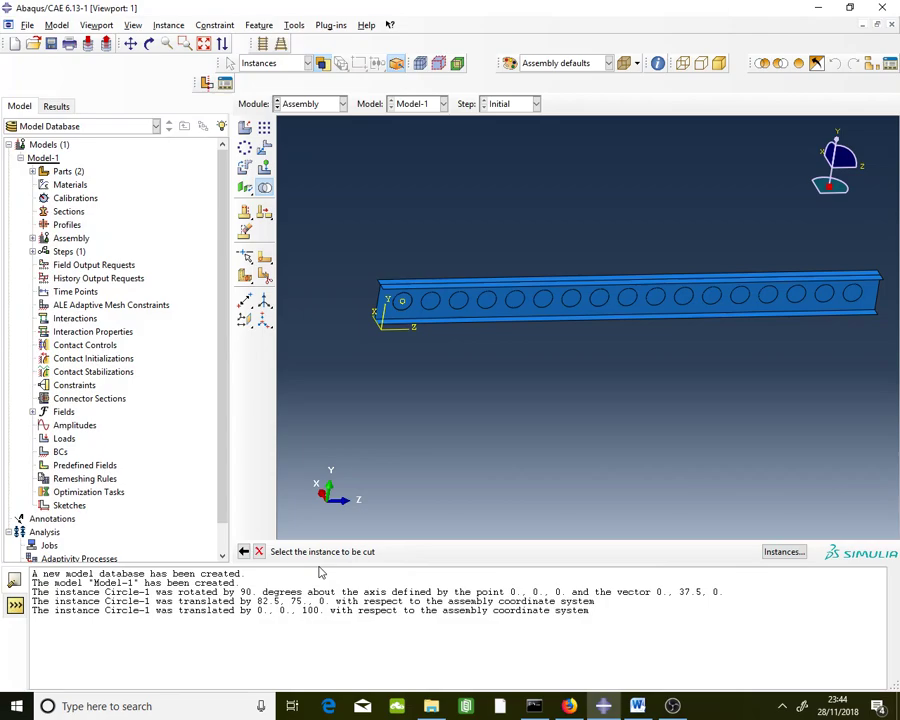
# Select the I-beam as the instance to cut and cut it with all 17 circle instances along the web.
pyautogui.scroll(2, 425, 410)
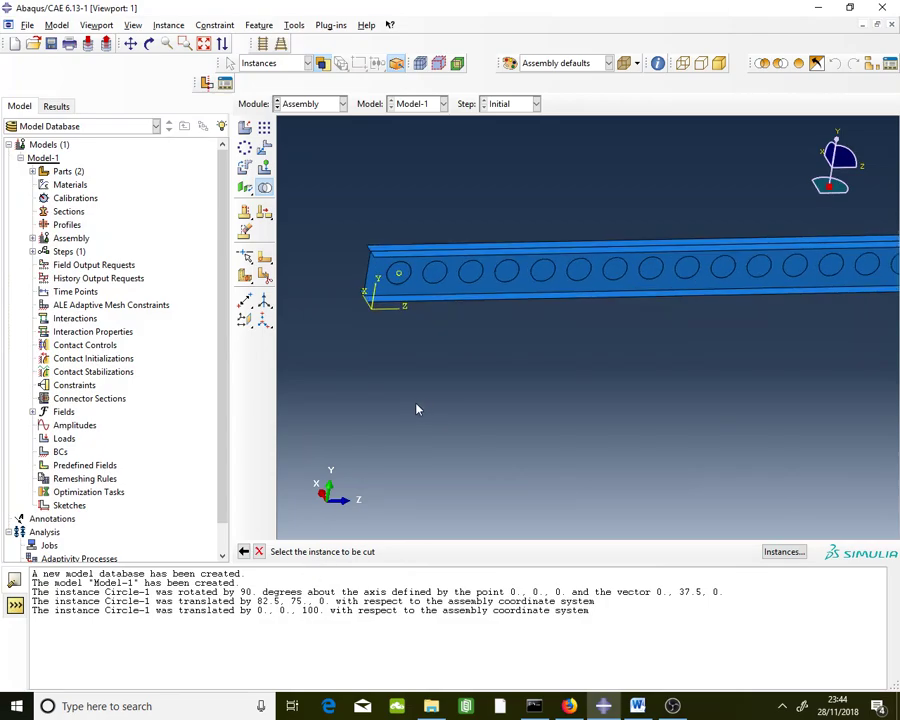
pyautogui.click(418, 291)
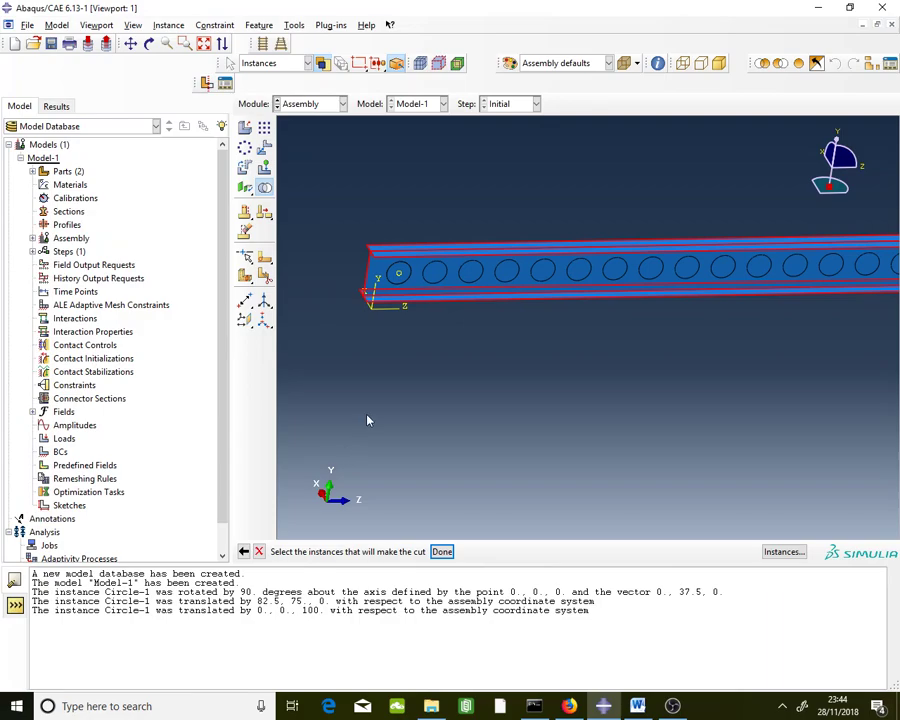
pyautogui.scroll(-5, 349, 390)
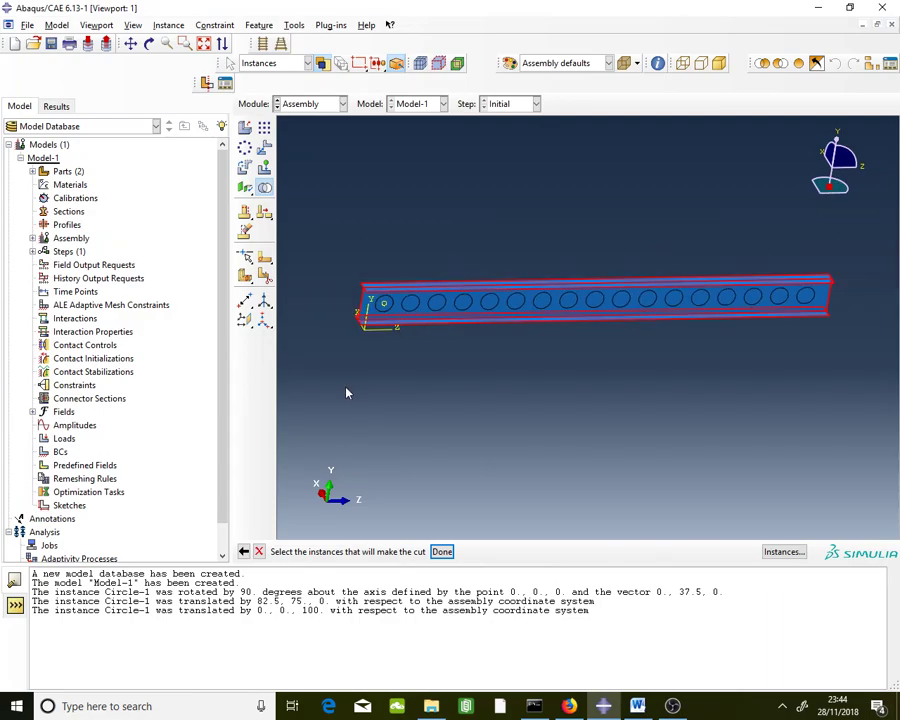
pyautogui.click(383, 308)
pyautogui.keyDown('shift'); pyautogui.click(408, 305); pyautogui.keyUp('shift')
pyautogui.keyDown('shift'); pyautogui.click(435, 309); pyautogui.keyUp('shift')
pyautogui.keyDown('shift'); pyautogui.click(462, 307); pyautogui.keyUp('shift')
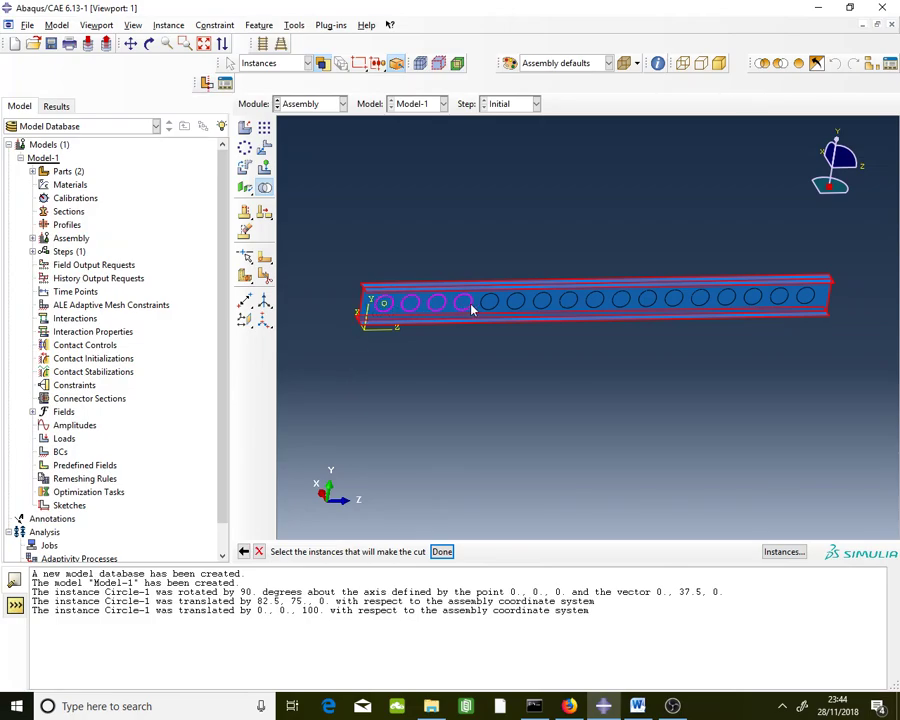
pyautogui.keyDown('shift'); pyautogui.click(492, 306); pyautogui.keyUp('shift')
pyautogui.keyDown('shift'); pyautogui.click(518, 304); pyautogui.keyUp('shift')
pyautogui.keyDown('shift'); pyautogui.click(542, 302); pyautogui.keyUp('shift')
pyautogui.keyDown('shift'); pyautogui.click(569, 303); pyautogui.keyUp('shift')
pyautogui.keyDown('shift'); pyautogui.click(595, 302); pyautogui.keyUp('shift')
pyautogui.keyDown('shift'); pyautogui.click(621, 301); pyautogui.keyUp('shift')
pyautogui.keyDown('shift'); pyautogui.click(647, 300); pyautogui.keyUp('shift')
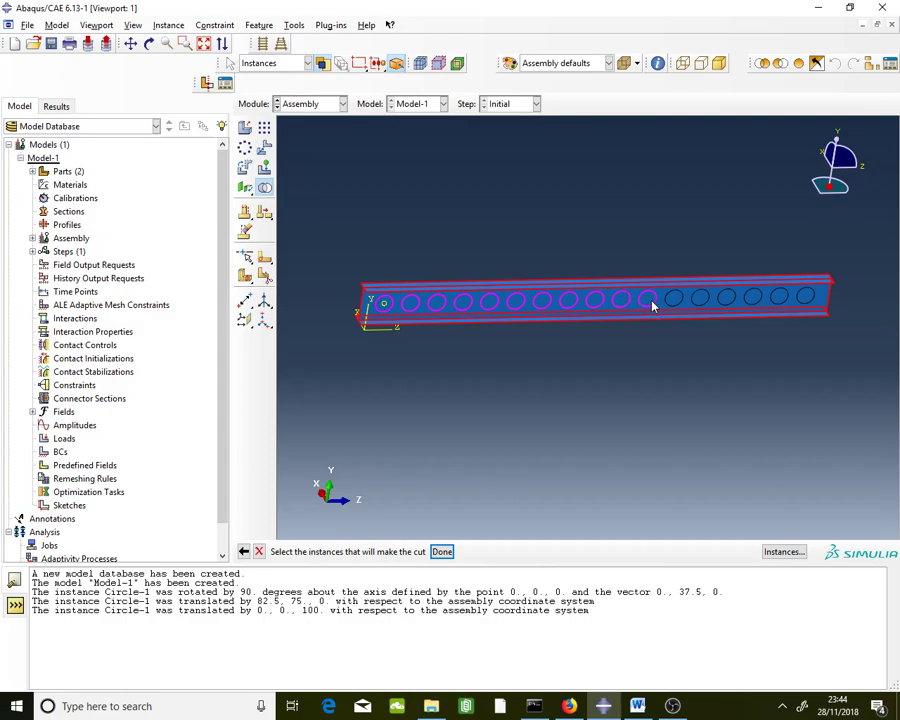
pyautogui.keyDown('shift'); pyautogui.click(674, 299); pyautogui.keyUp('shift')
pyautogui.keyDown('shift'); pyautogui.click(701, 300); pyautogui.keyUp('shift')
pyautogui.keyDown('shift'); pyautogui.click(753, 298); pyautogui.keyUp('shift')
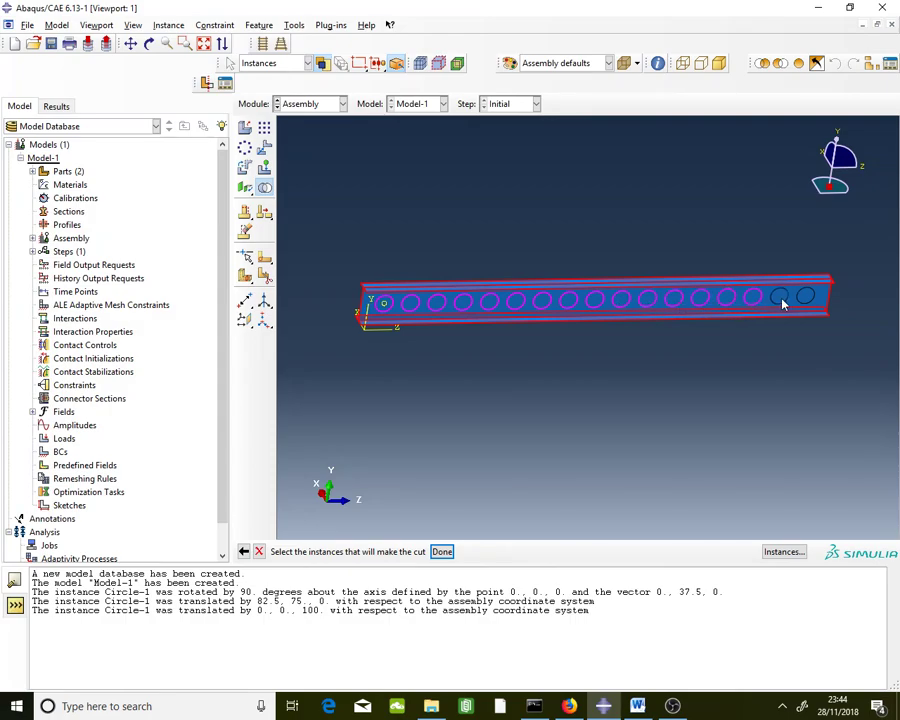
pyautogui.click(442, 551)
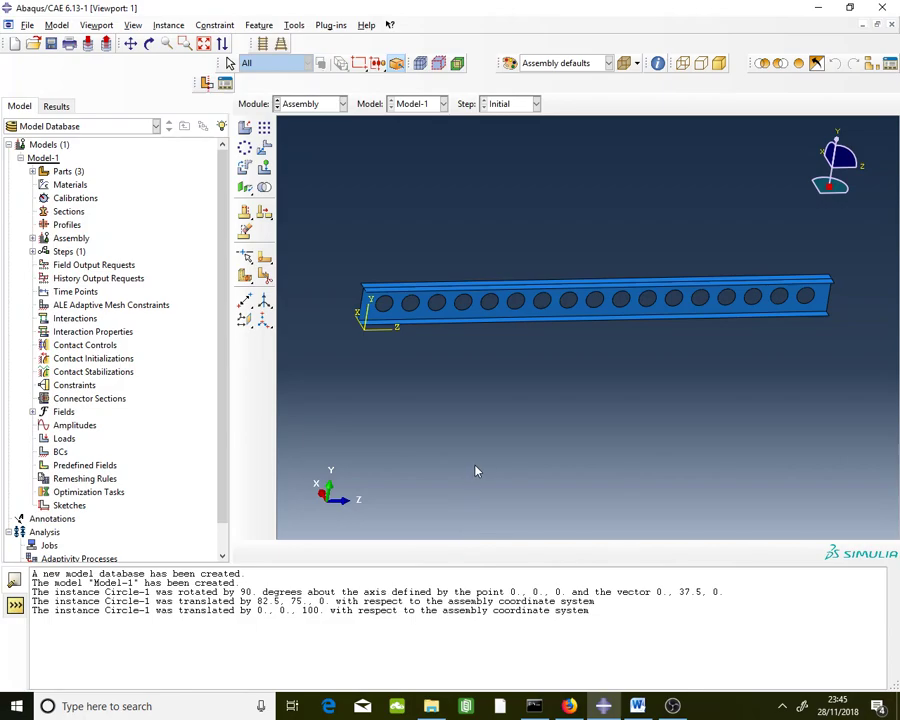
# Examine the model's parts and assembly instances in the model tree and highlight the Cellular beam instance.
pyautogui.click(32, 171)
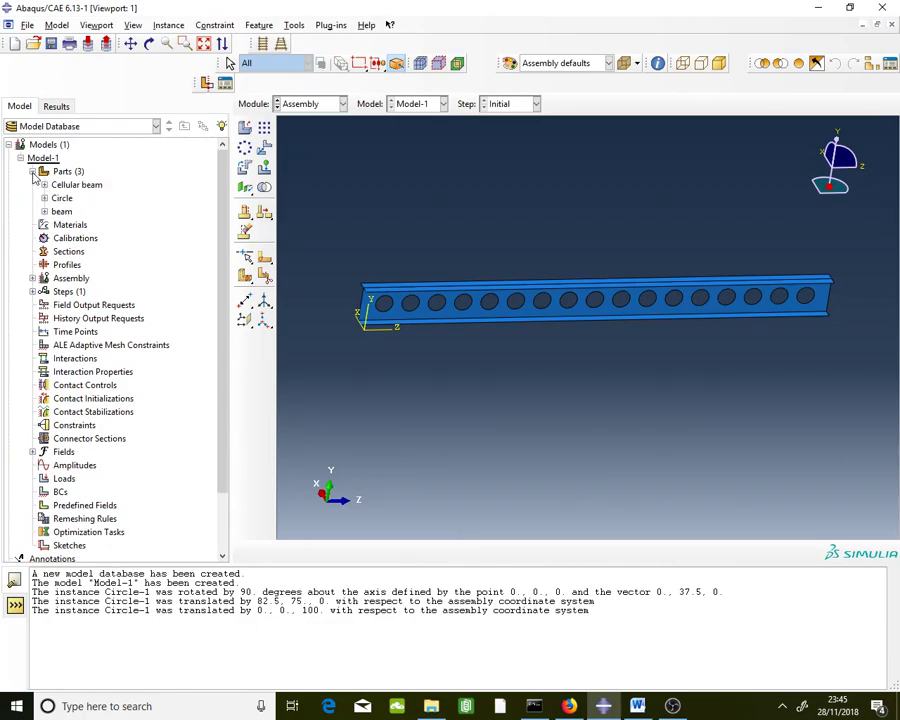
pyautogui.click(87, 187)
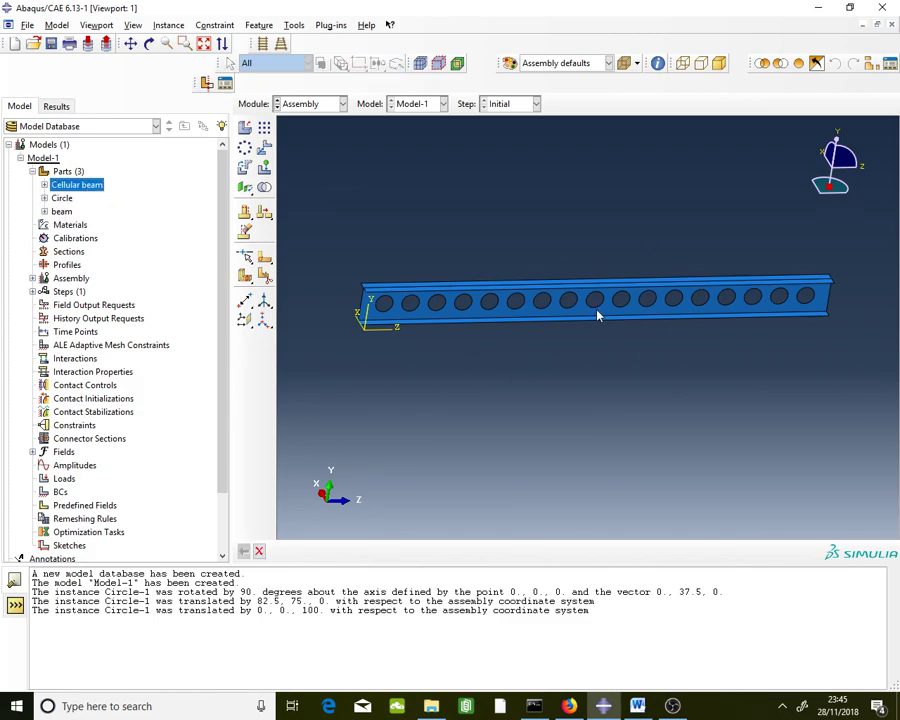
pyautogui.click(21, 159)
pyautogui.click(21, 159)
pyautogui.click(32, 172)
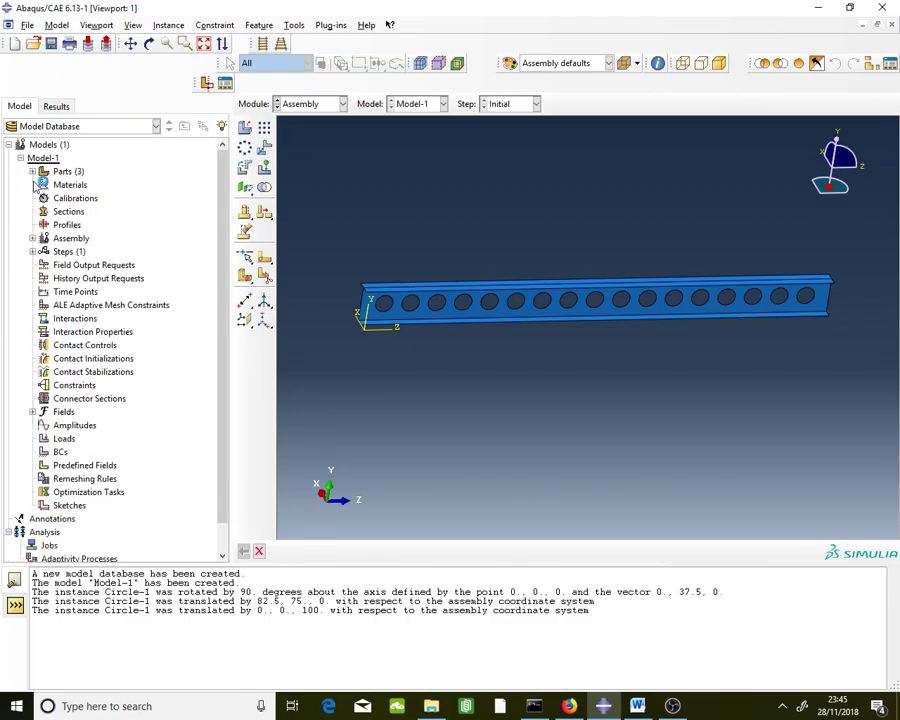
pyautogui.click(32, 238)
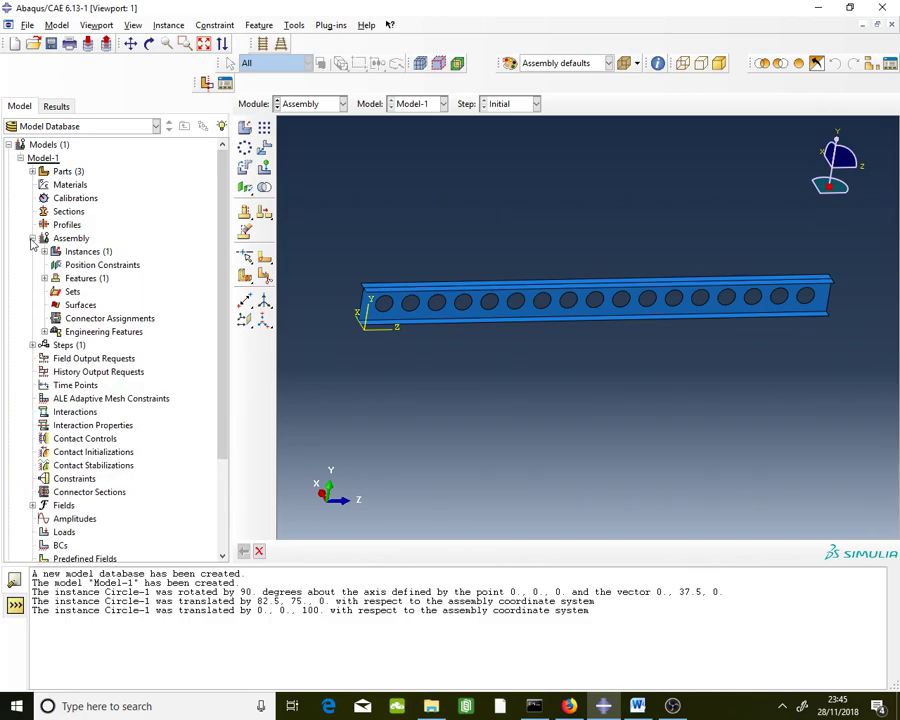
pyautogui.click(44, 251)
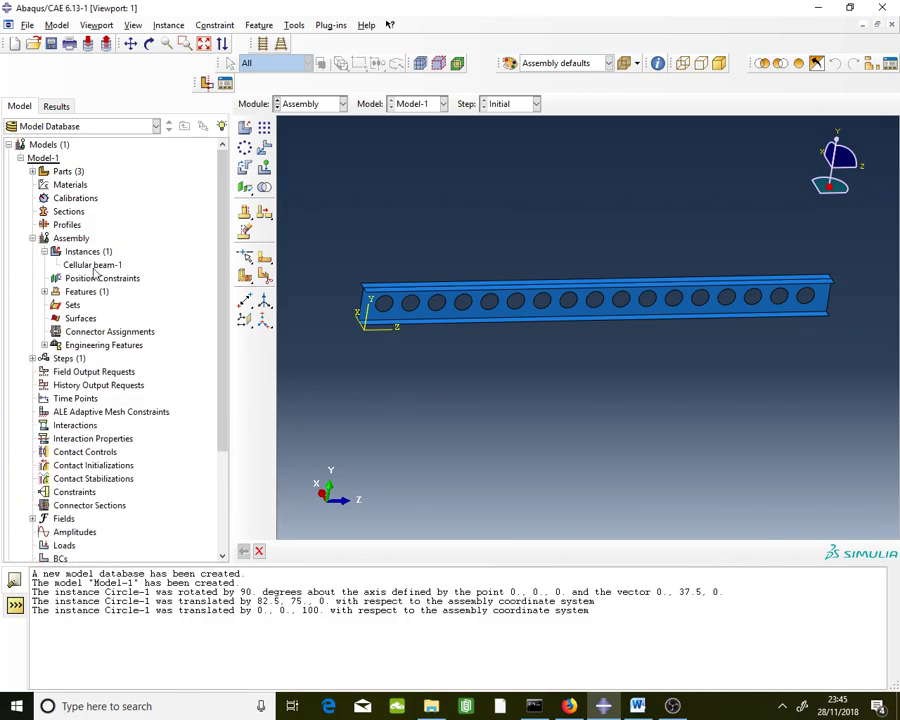
pyautogui.click(78, 264)
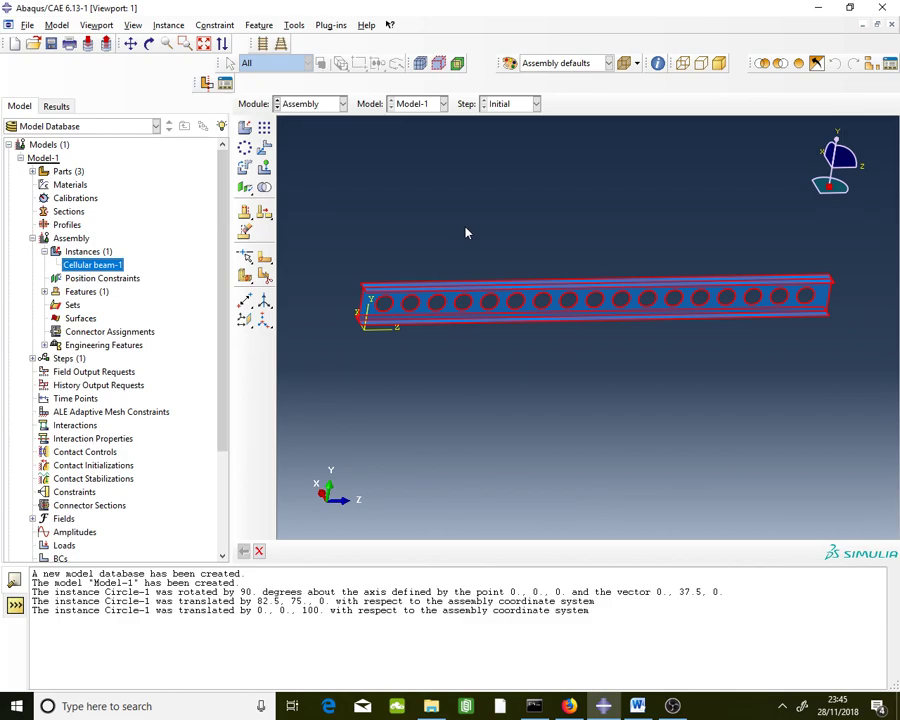
# Switch to the Part module and display the Cellular beam part.
pyautogui.click(313, 108)
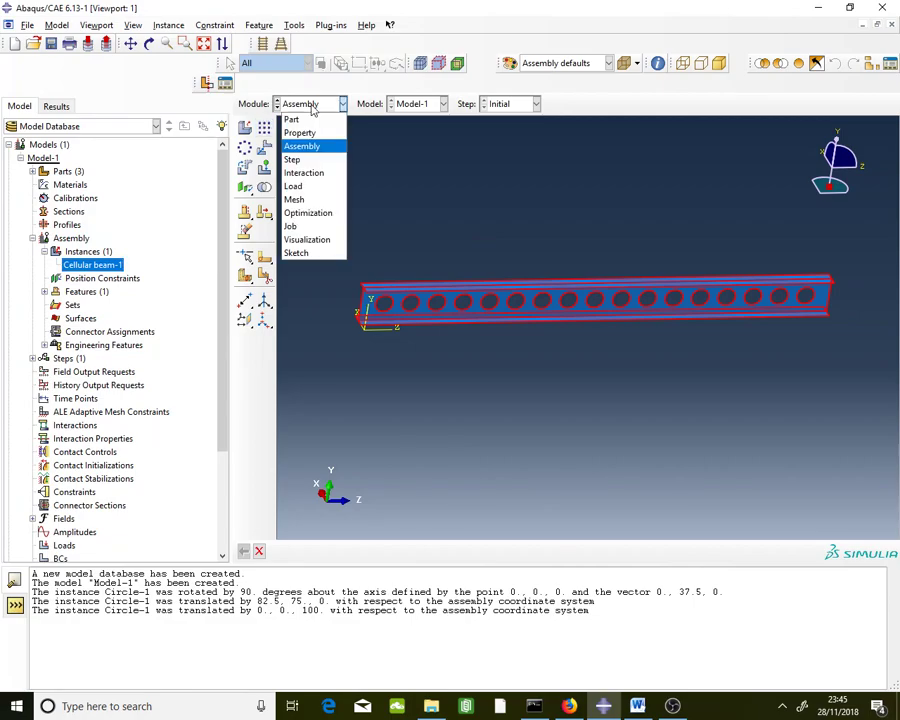
pyautogui.click(552, 261)
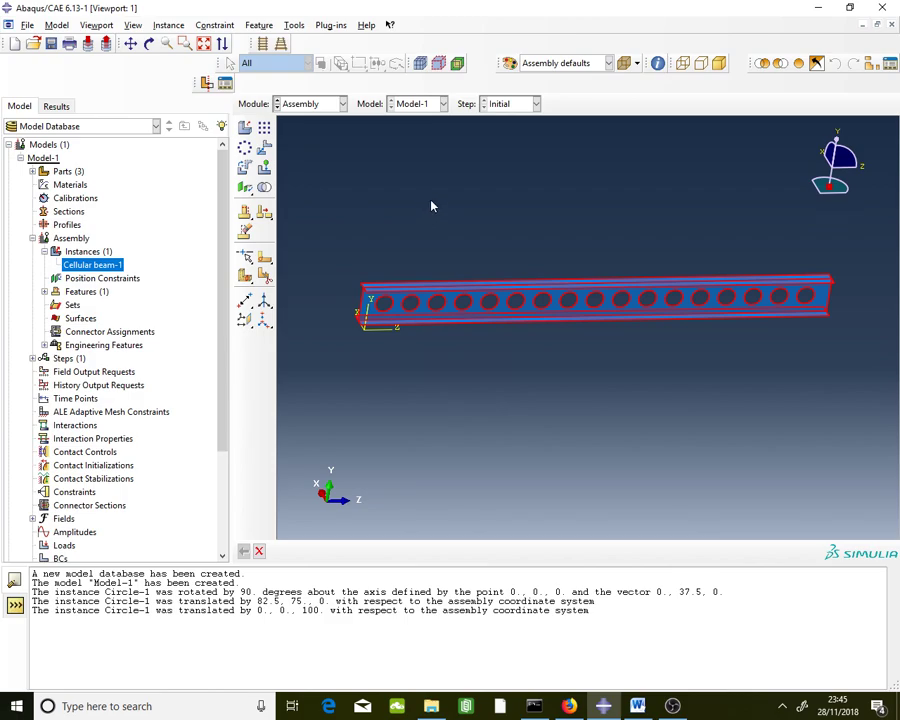
pyautogui.click(310, 108)
pyautogui.click(310, 121)
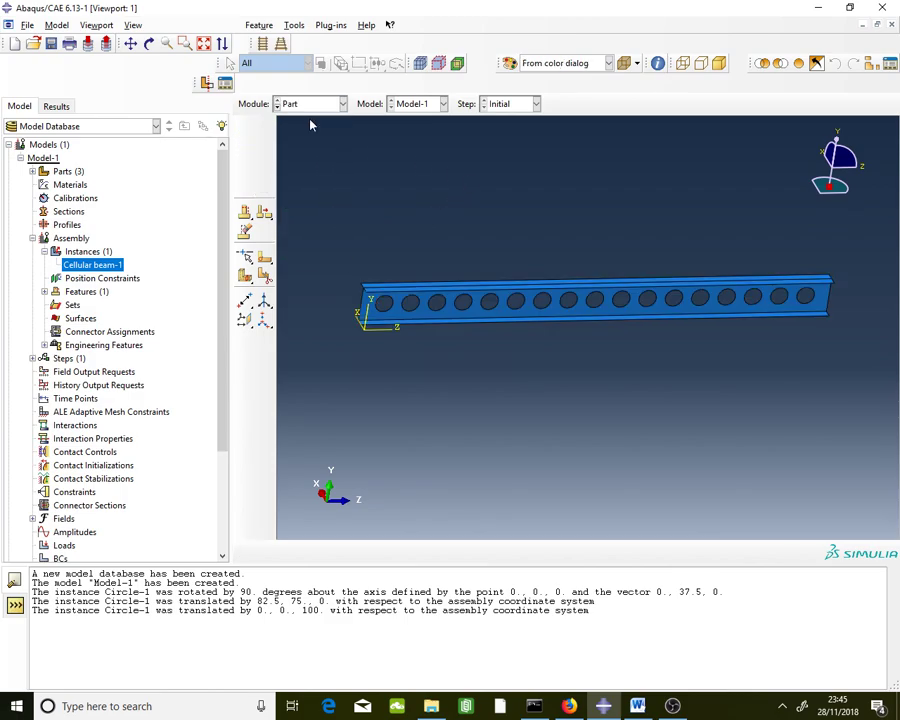
pyautogui.click(520, 105)
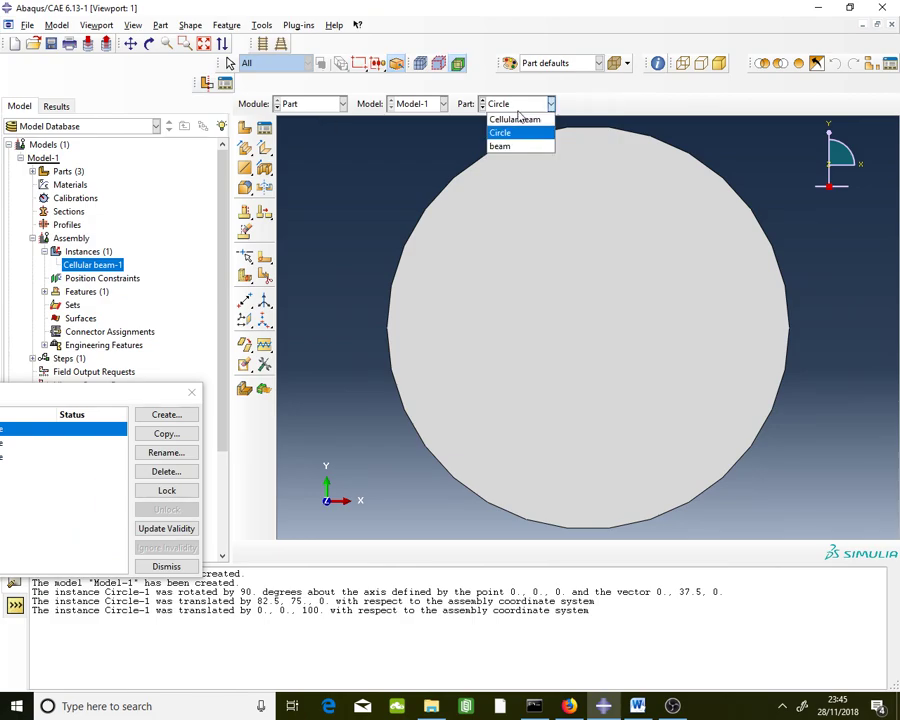
pyautogui.click(515, 119)
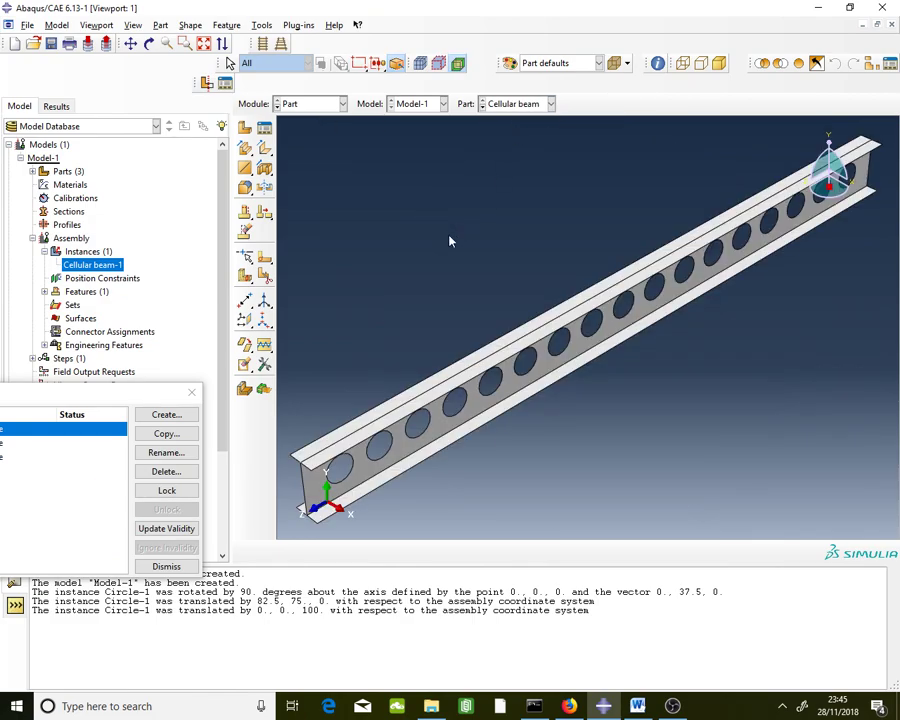
pyautogui.scroll(-3, 587, 200)
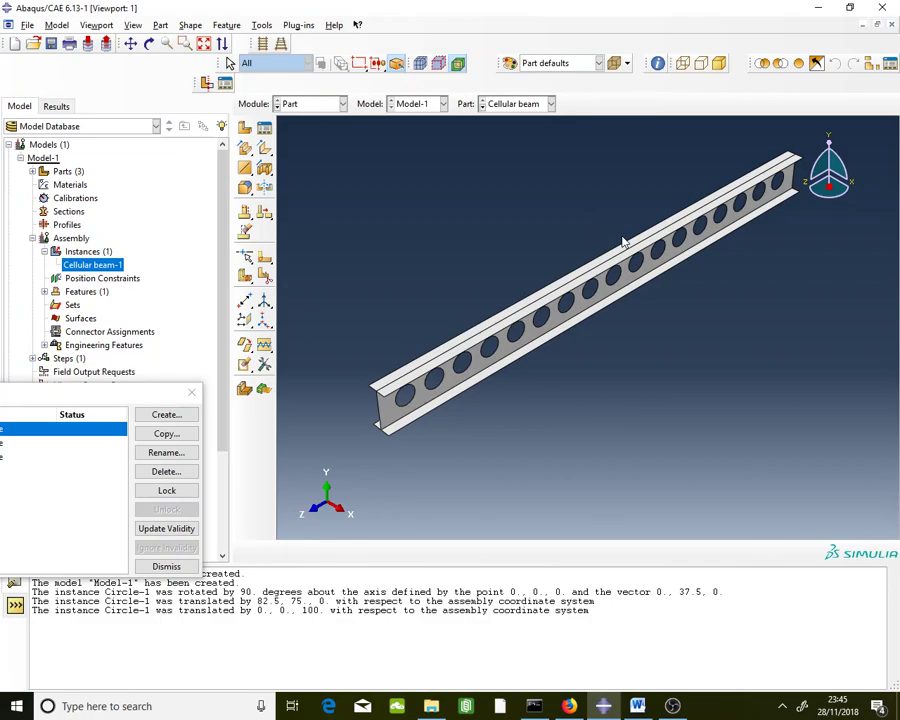
# Switch to the Property module for the Cellular beam part.
pyautogui.click(311, 104)
pyautogui.click(297, 133)
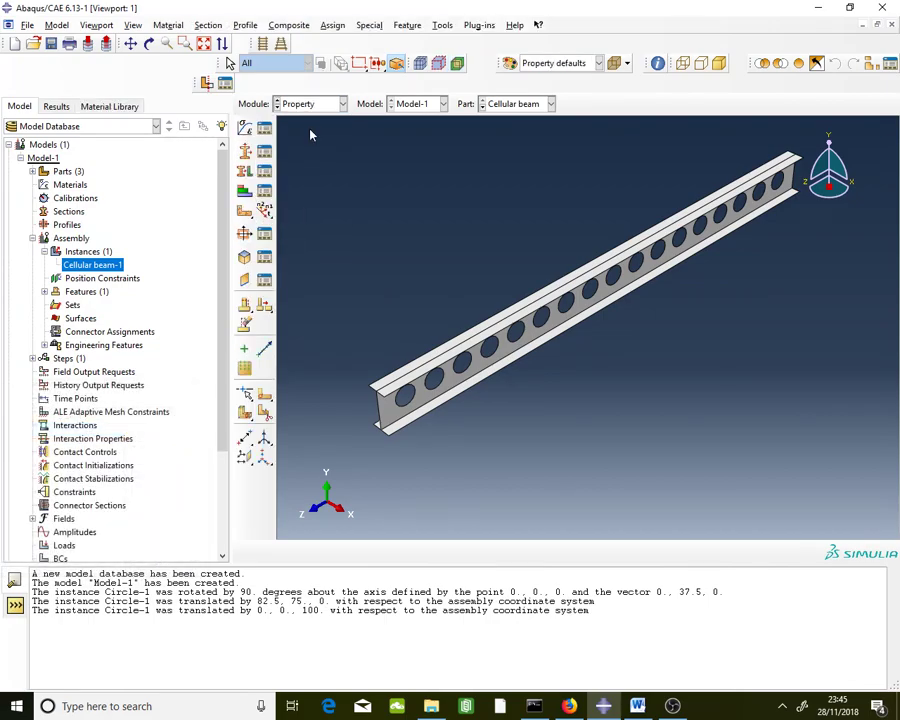
pyautogui.click(52, 44)
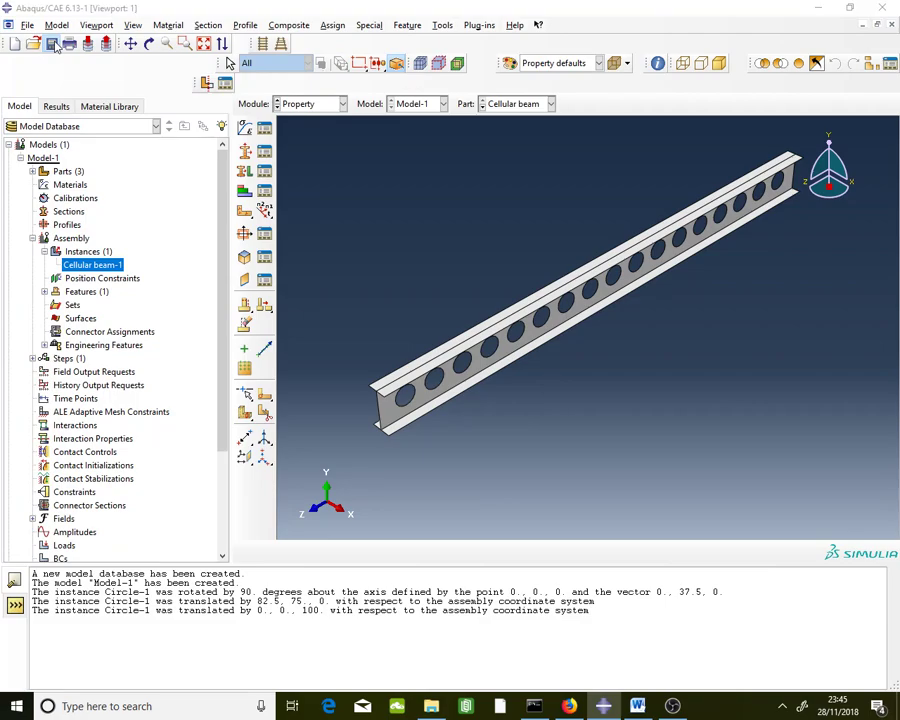
pyautogui.click(624, 202)
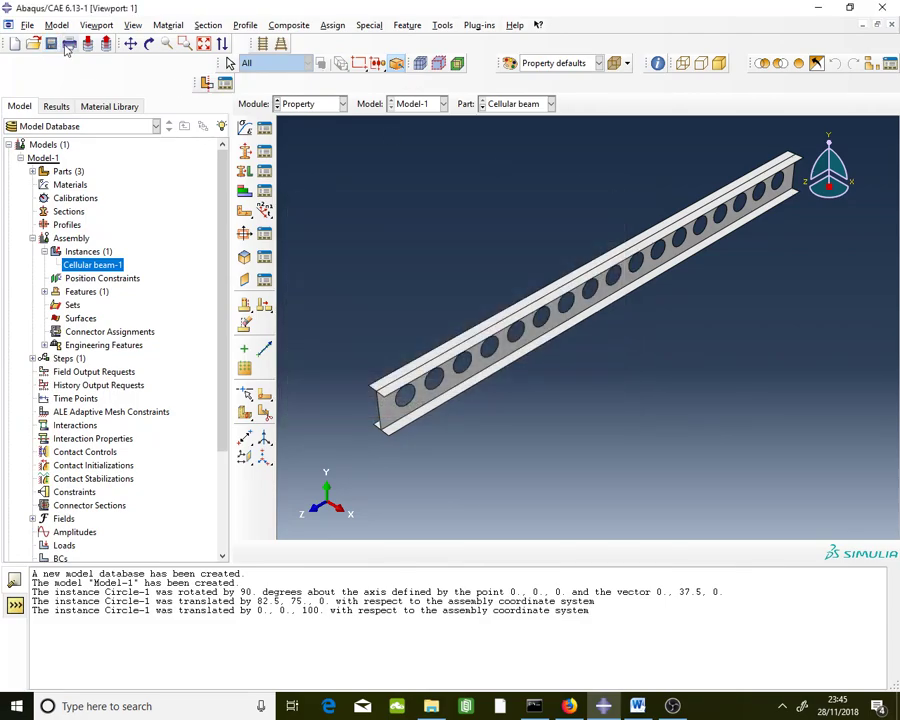
# Set the work directory to C:\Temp.
pyautogui.click(27, 25)
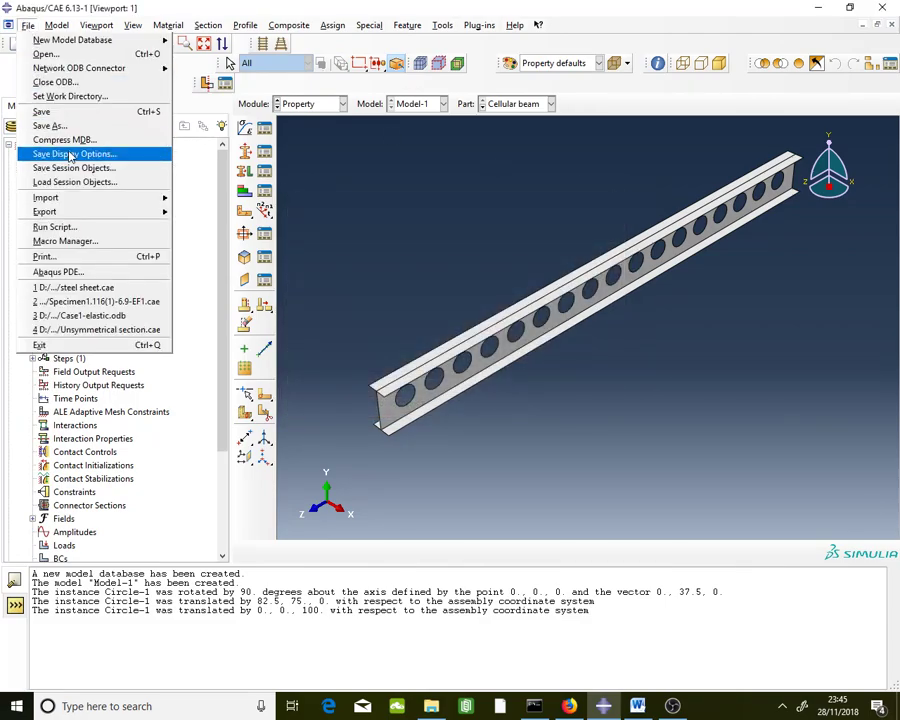
pyautogui.moveTo(57, 30)
pyautogui.moveTo(27, 25)
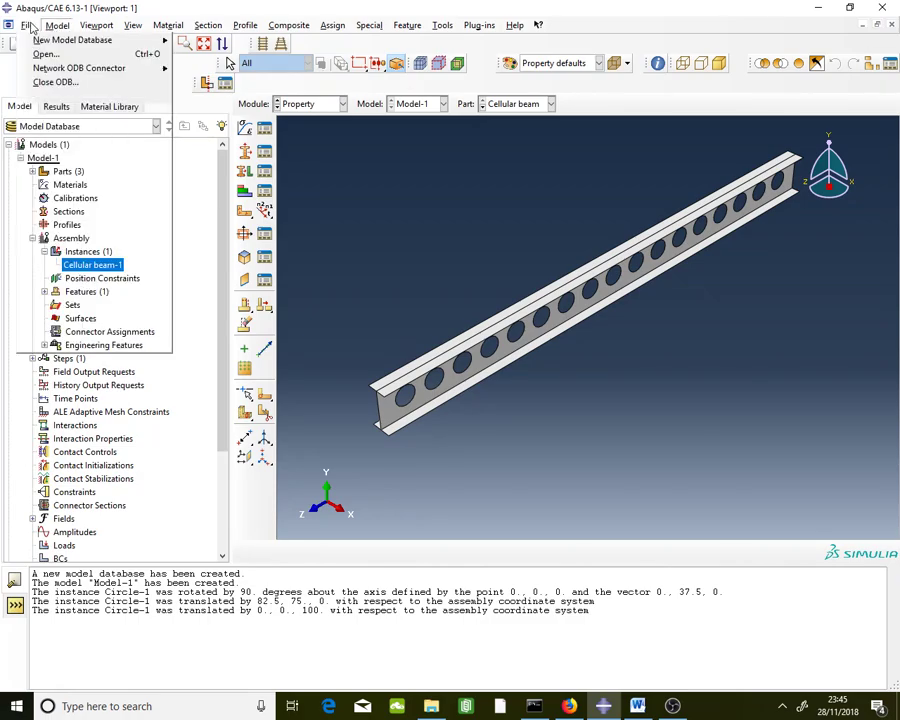
pyautogui.click(70, 97)
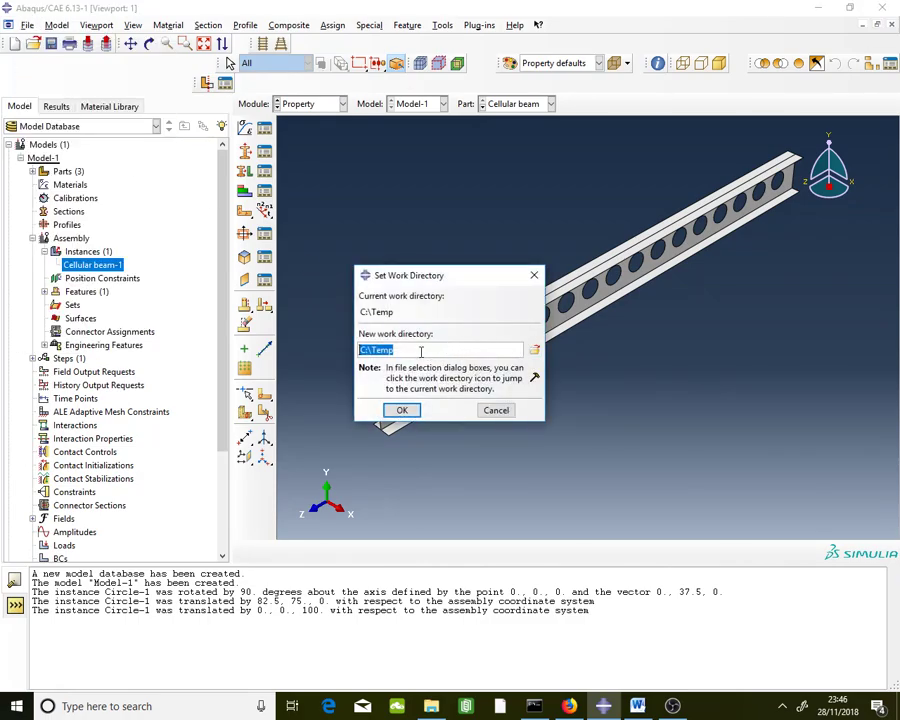
pyautogui.click(406, 412)
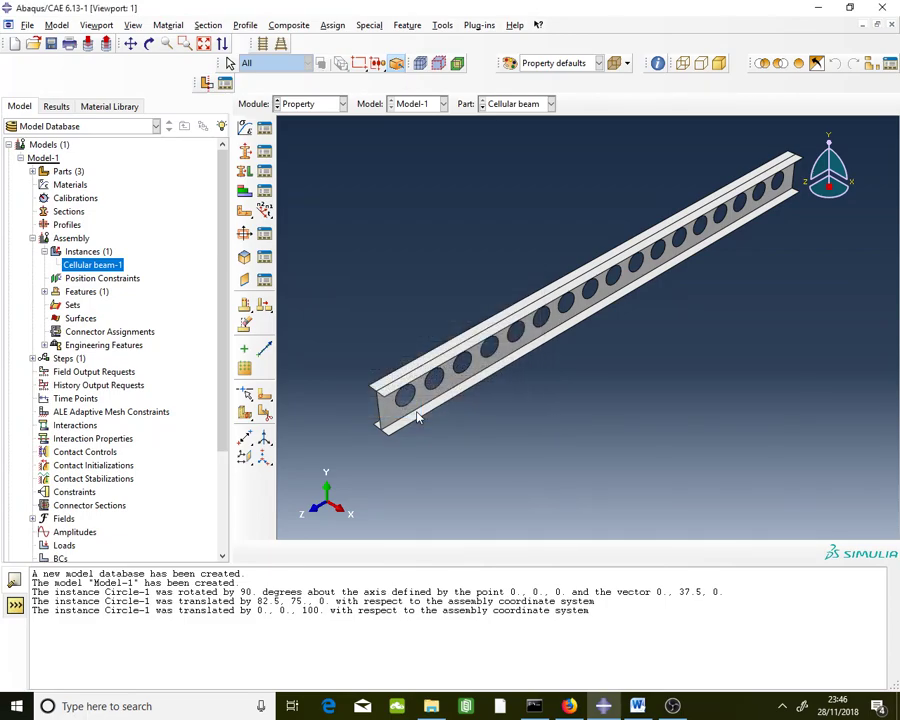
# Save the model database in the Temp folder under the file name "cellular beam".
pyautogui.click(48, 44)
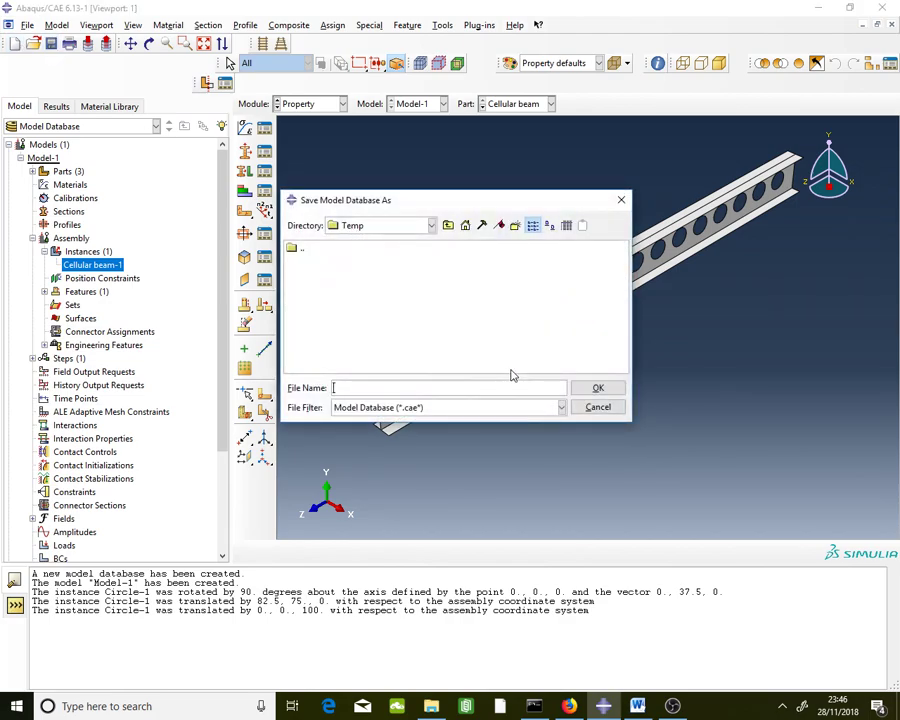
pyautogui.write('cellular beam')
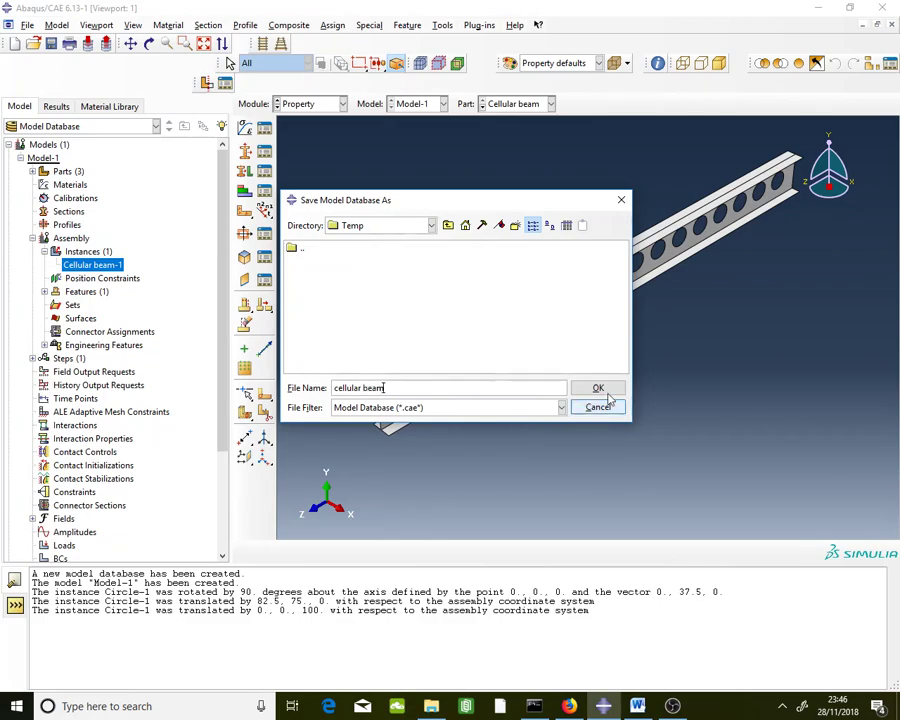
pyautogui.click(612, 395)
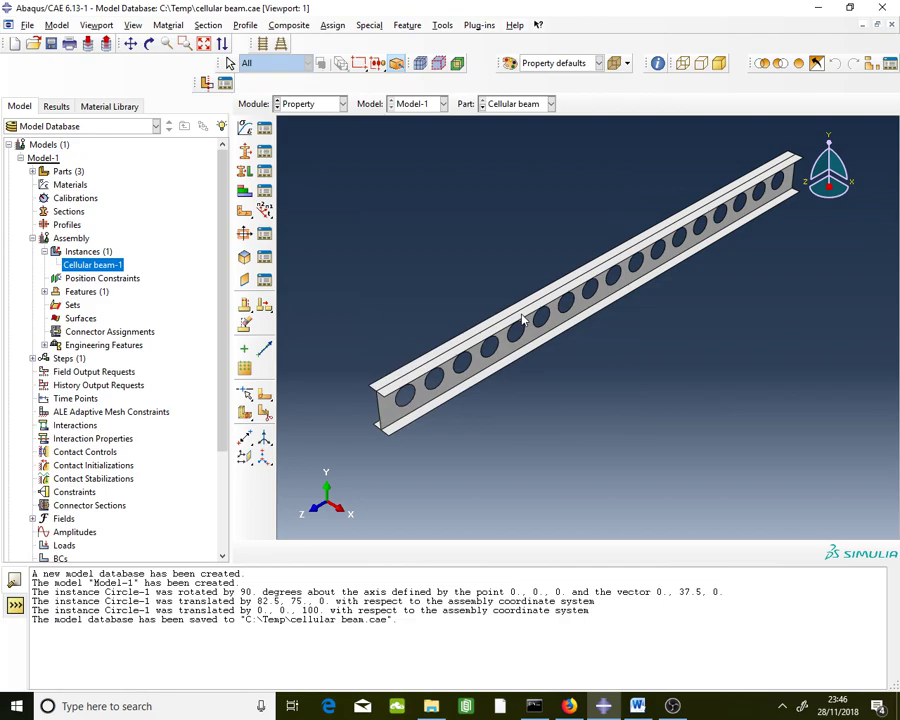
# Create a new material named "Steel".
pyautogui.click(264, 129)
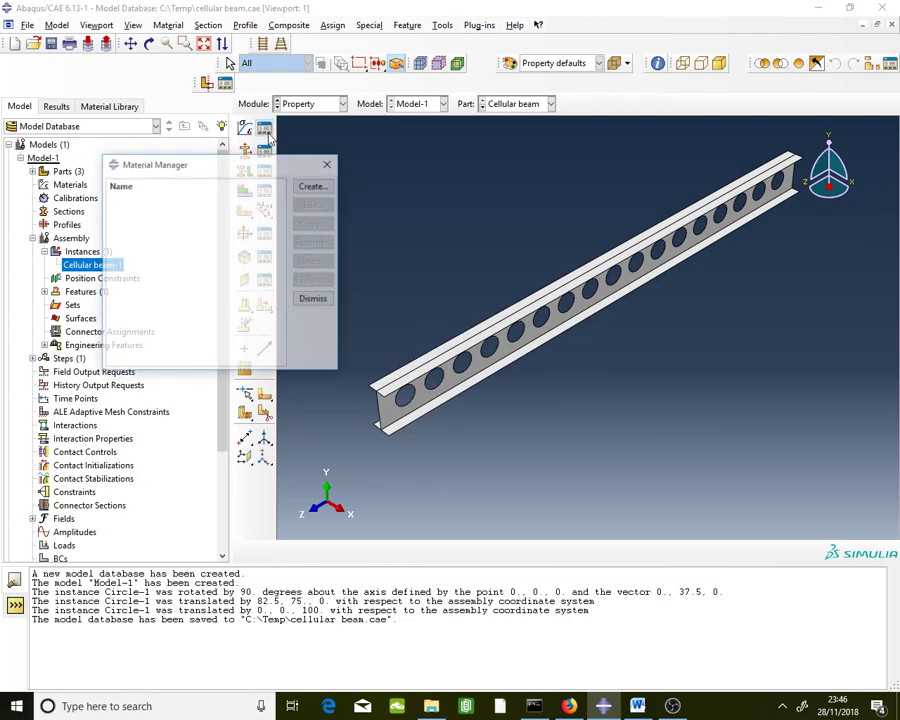
pyautogui.click(316, 185)
pyautogui.write('S')
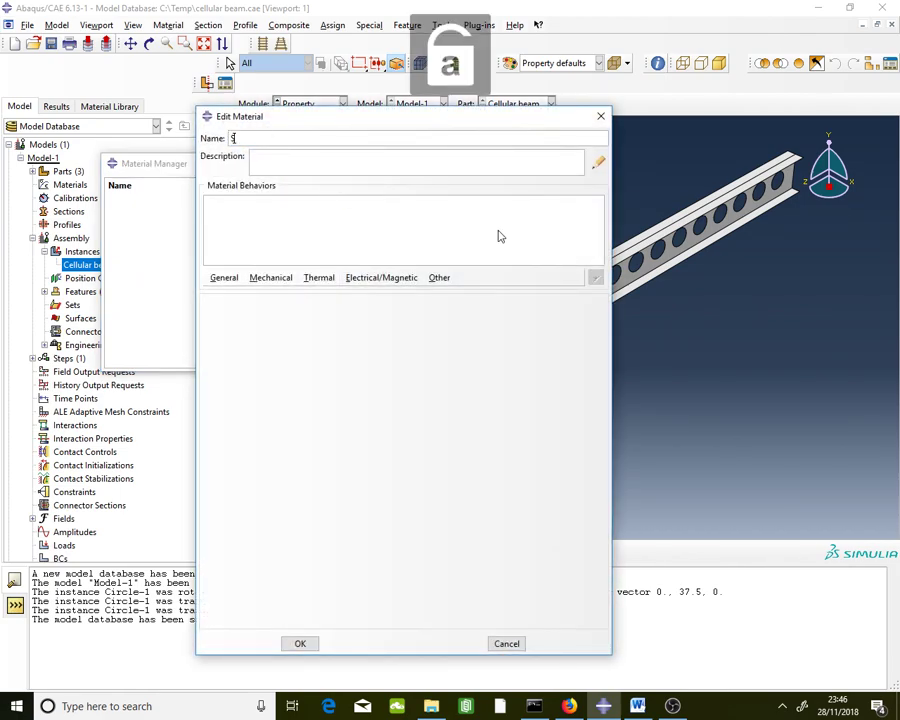
pyautogui.write('teel')
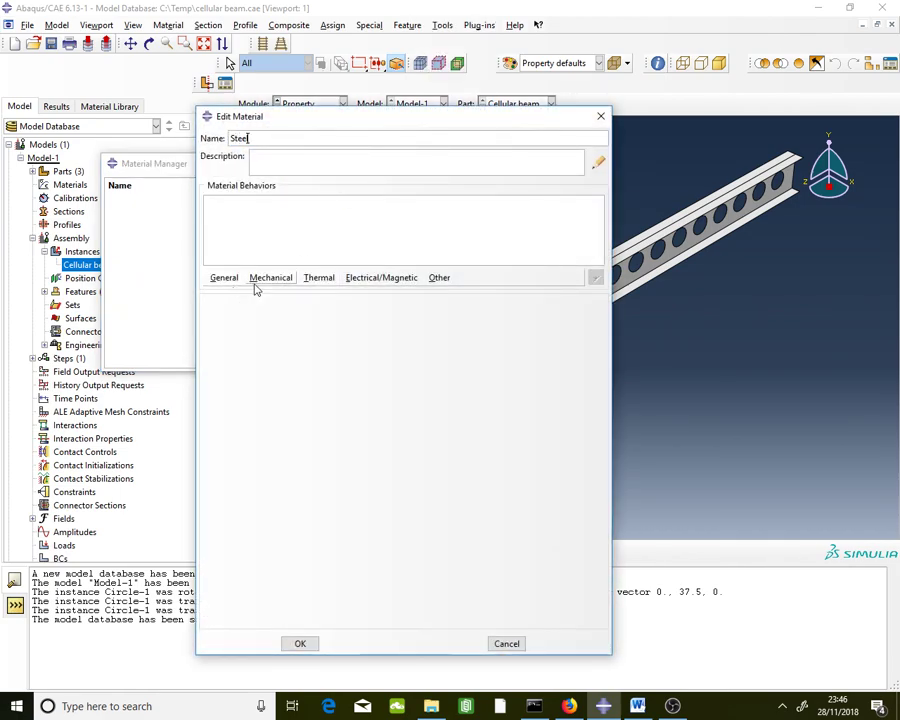
# Add isotropic elastic behaviour to Steel with a Young's modulus of 200000 and a Poisson's ratio of 0.3.
pyautogui.click(268, 279)
pyautogui.moveTo(362, 293)
pyautogui.click(496, 298)
pyautogui.click(279, 468)
pyautogui.write('200')
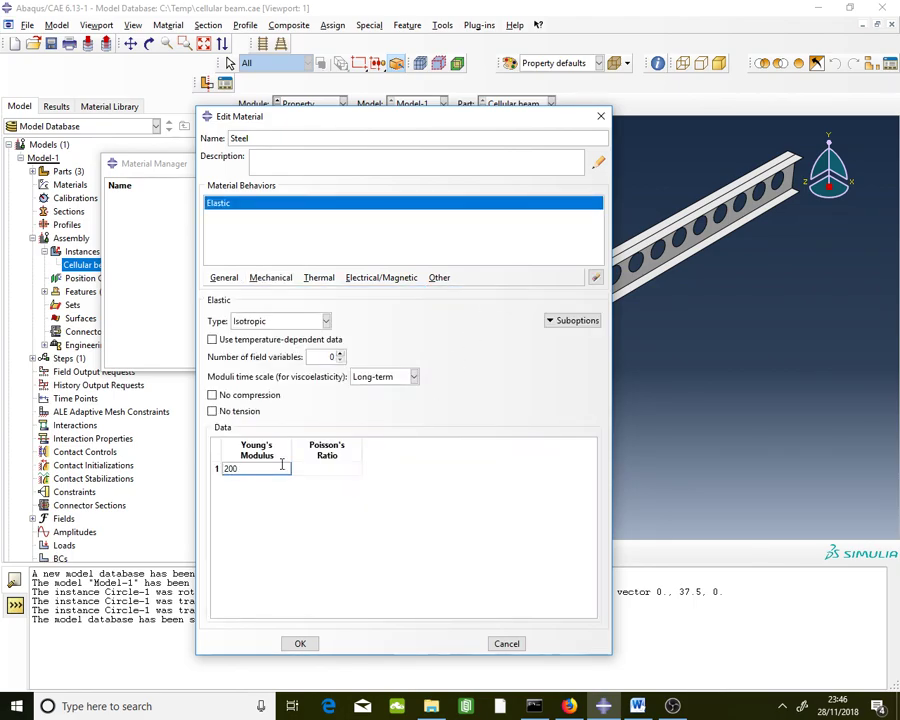
pyautogui.write('000')
pyautogui.click(314, 467)
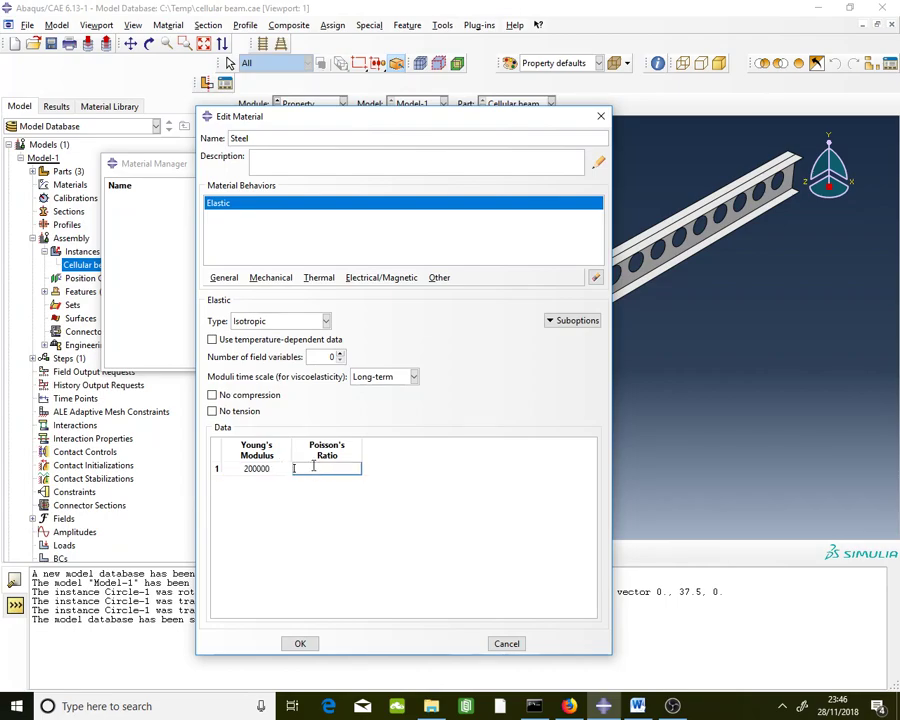
pyautogui.write('0.')
pyautogui.click(368, 560)
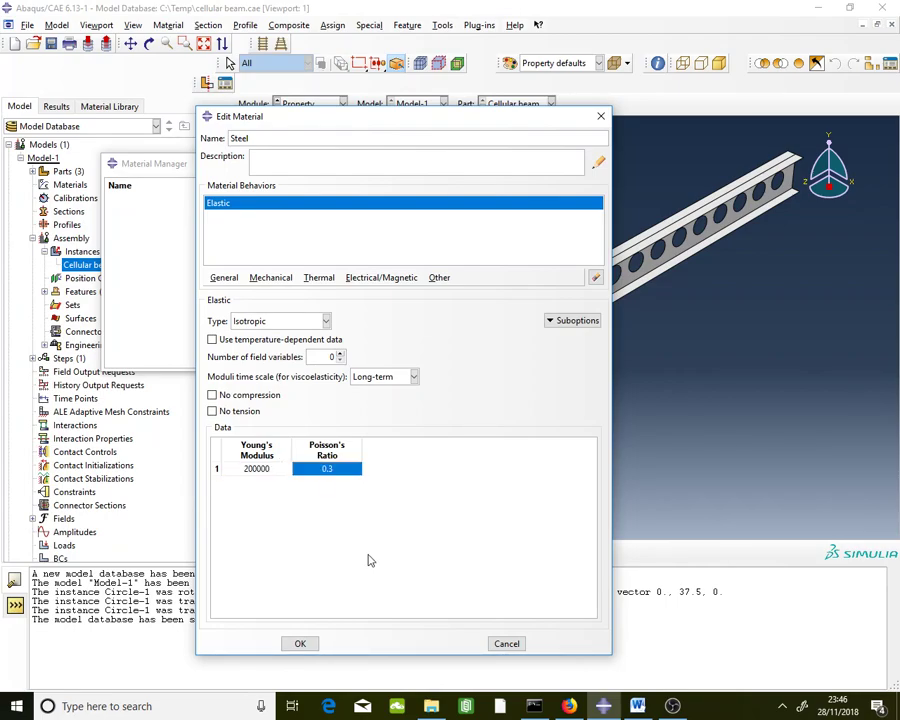
# Add isotropic plastic behaviour to Steel with yield stress 355 at plastic strain 0, and finish the material definition.
pyautogui.click(271, 279)
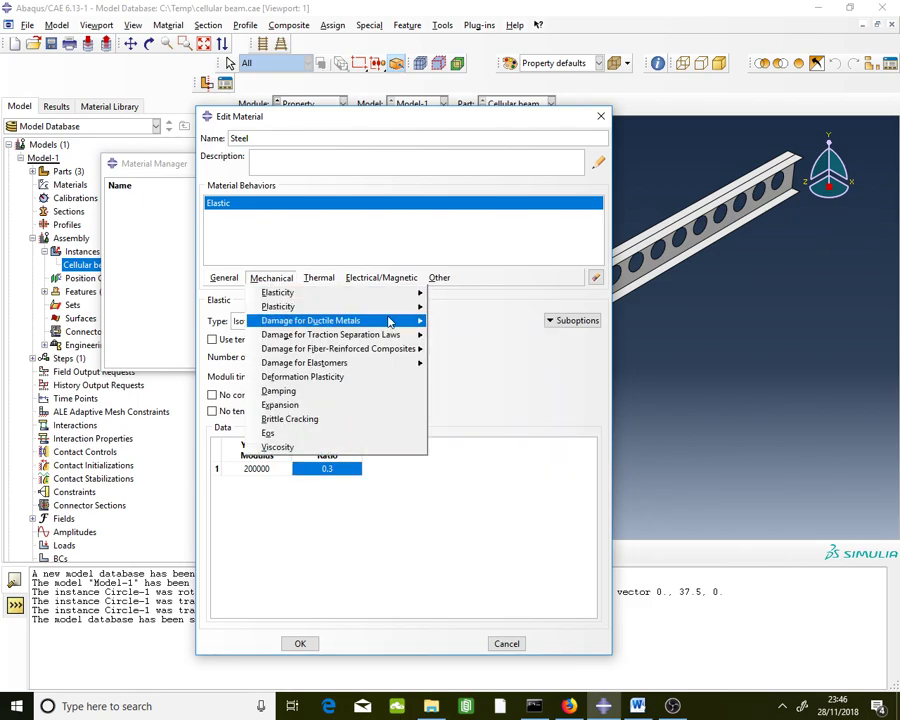
pyautogui.moveTo(392, 308)
pyautogui.click(455, 308)
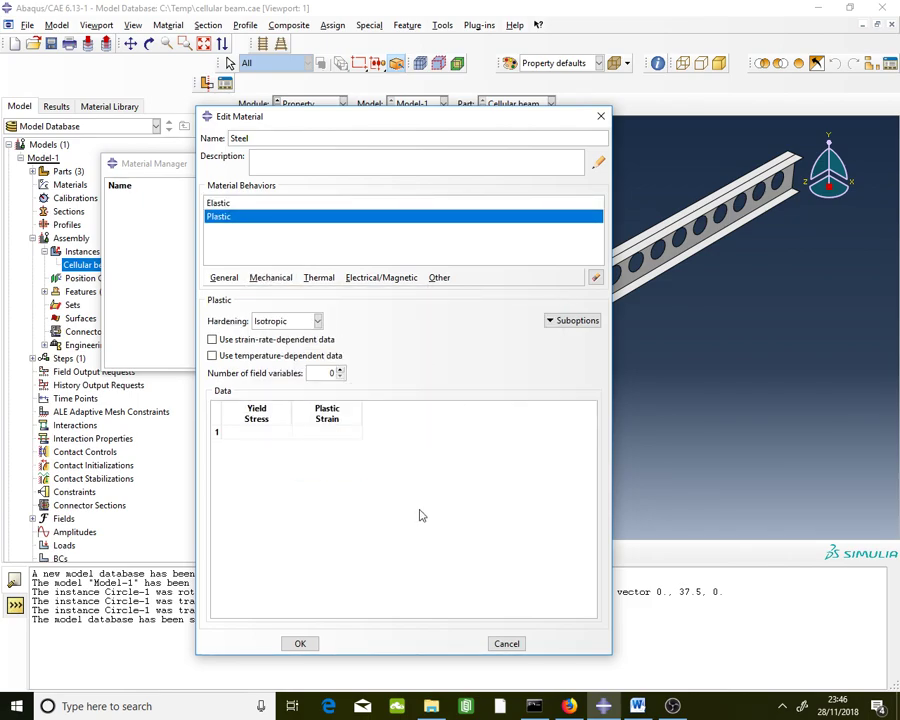
pyautogui.click(244, 432)
pyautogui.write('355')
pyautogui.click(348, 431)
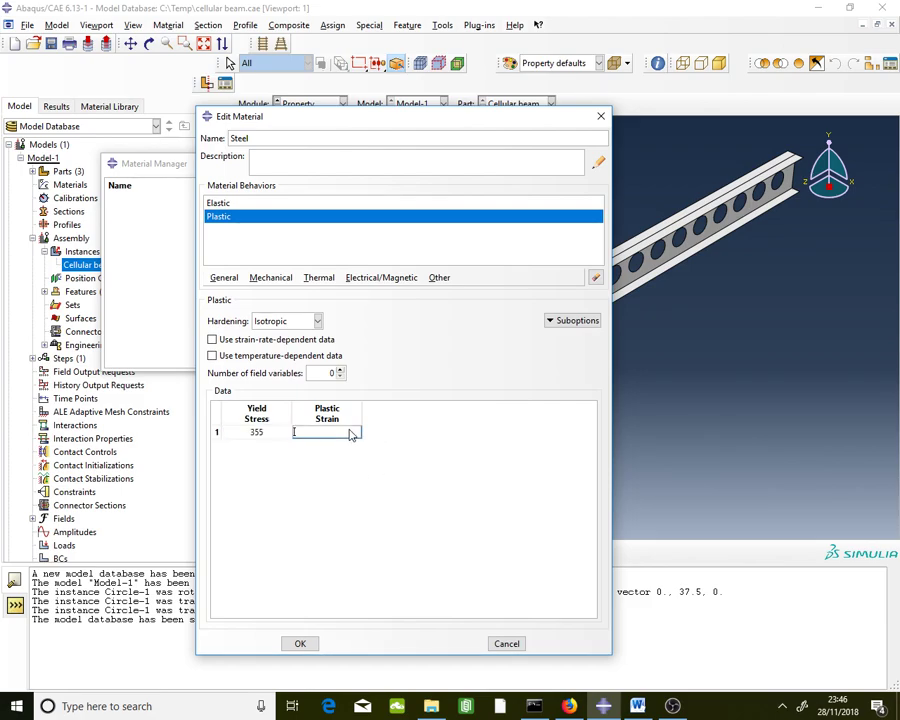
pyautogui.write('0')
pyautogui.click(430, 510)
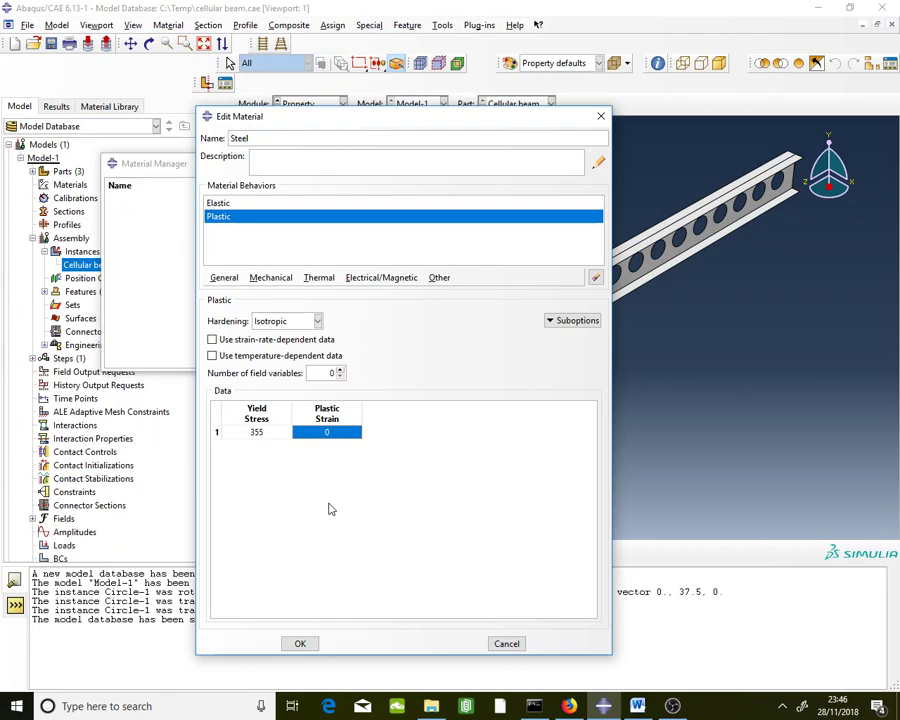
pyautogui.click(300, 643)
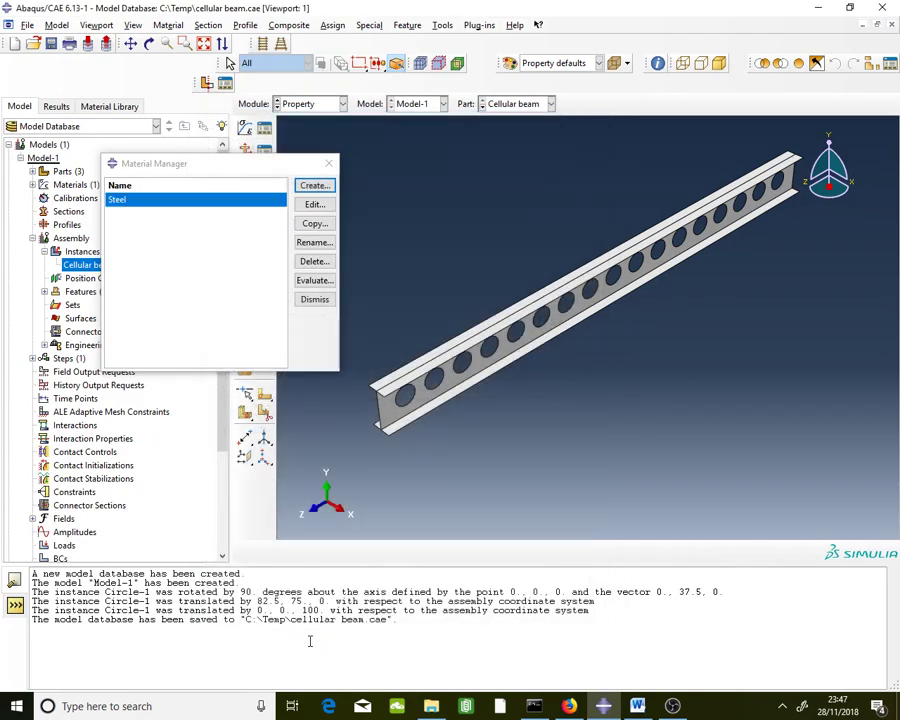
pyautogui.click(313, 300)
# Create a homogeneous shell section, Section-1, with a shell thickness of 5 and Steel as its material.
pyautogui.keyDown('ctrl'); pyautogui.keyDown('alt'); pyautogui.moveTo(352, 297); pyautogui.dragTo(268, 163); pyautogui.keyUp('alt'); pyautogui.keyUp('ctrl')
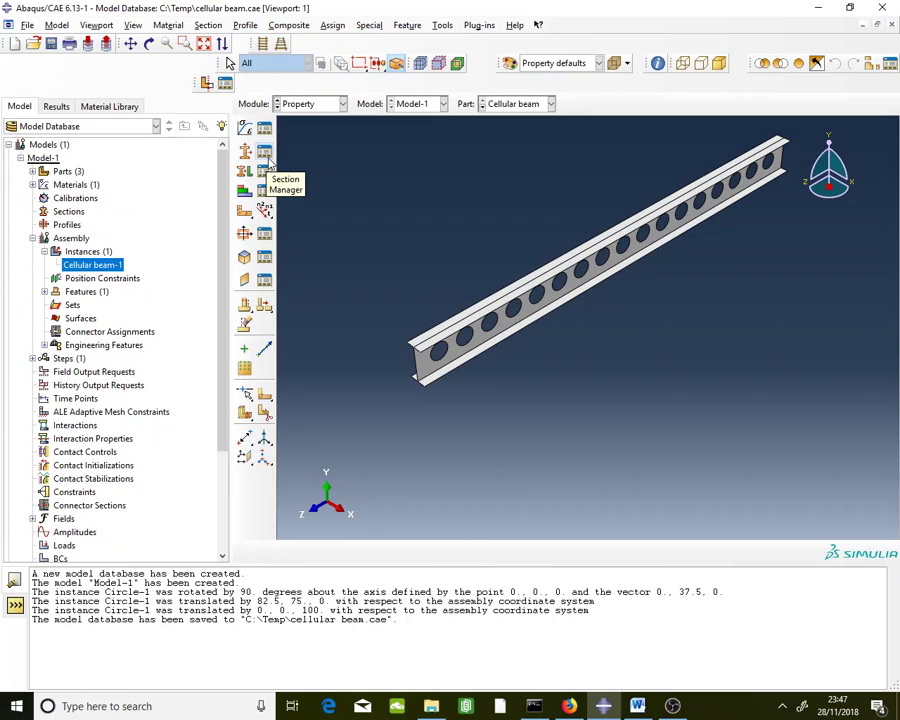
pyautogui.click(266, 156)
pyautogui.click(41, 300)
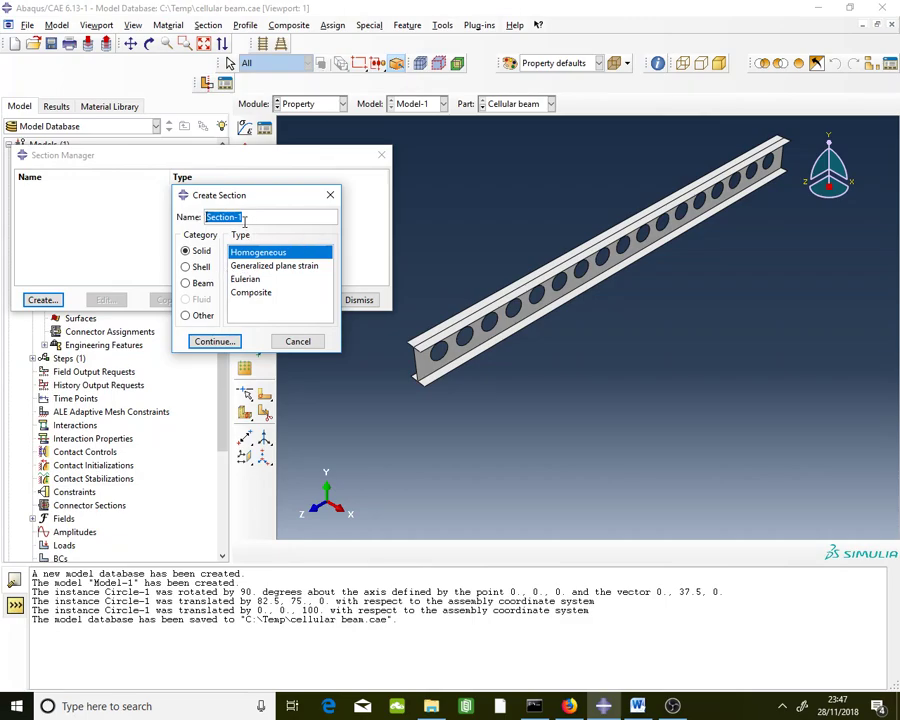
pyautogui.click(188, 266)
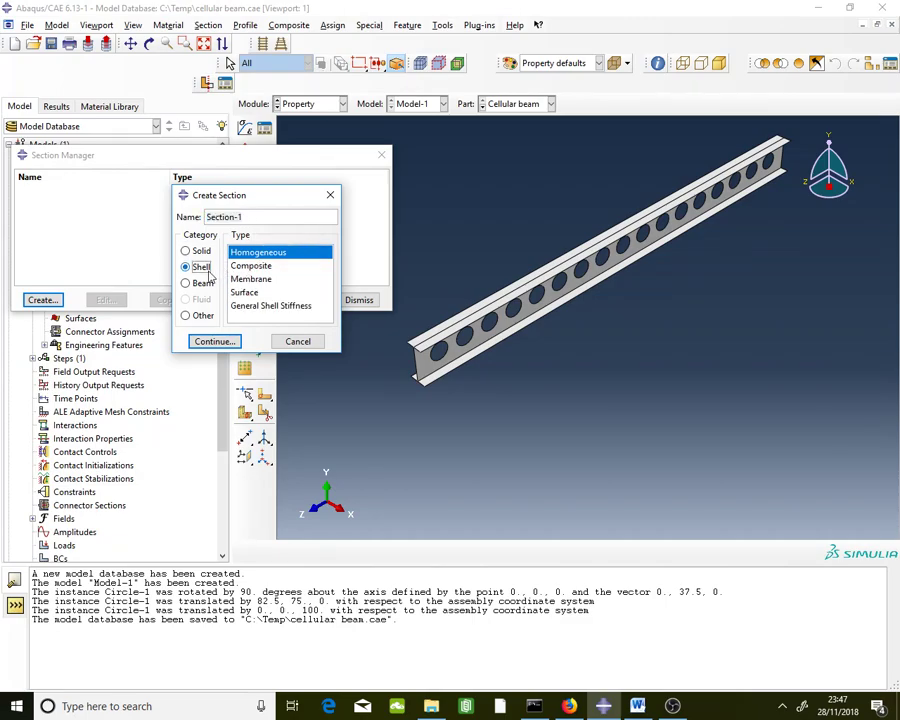
pyautogui.click(211, 342)
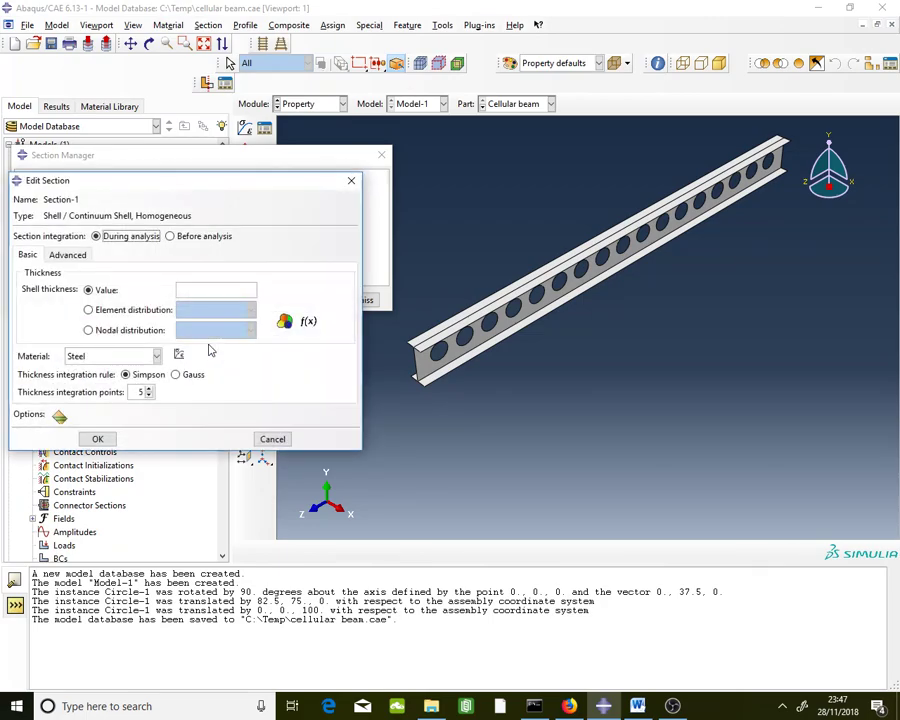
pyautogui.click(180, 289)
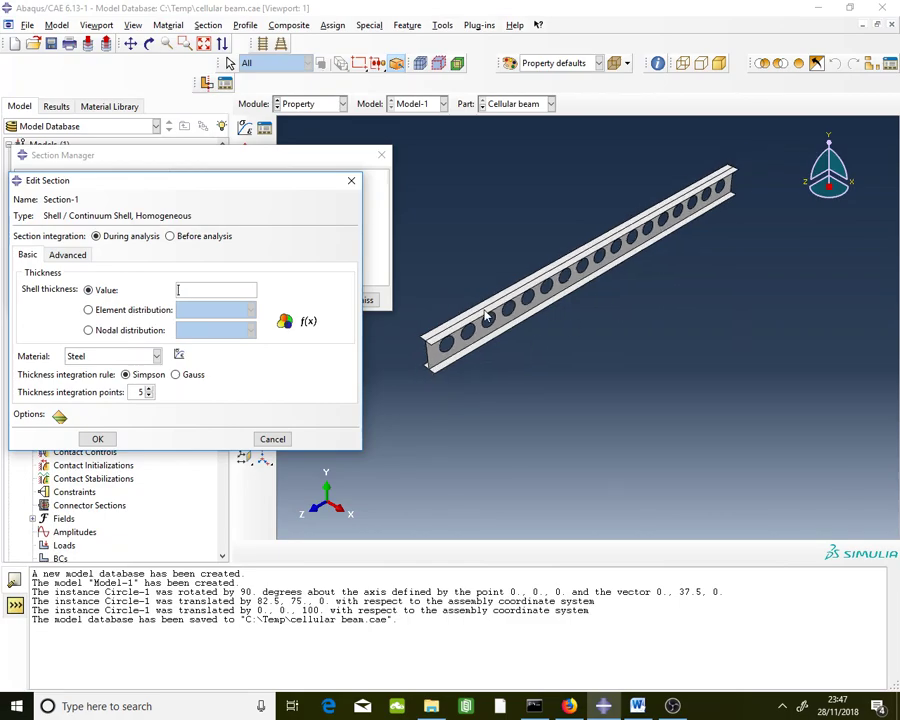
pyautogui.scroll(2, 432, 357)
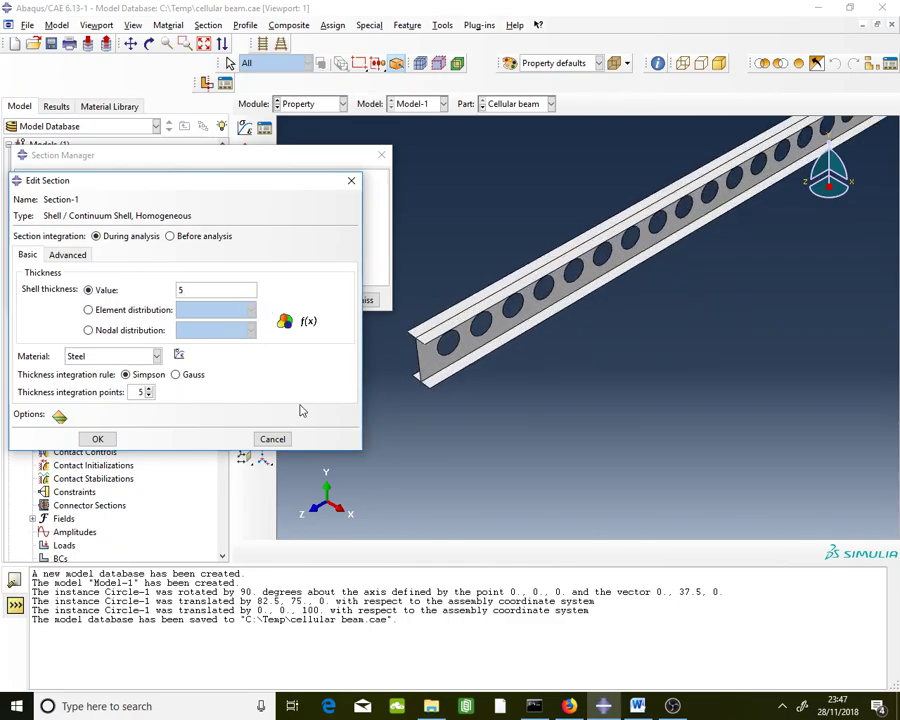
pyautogui.click(113, 445)
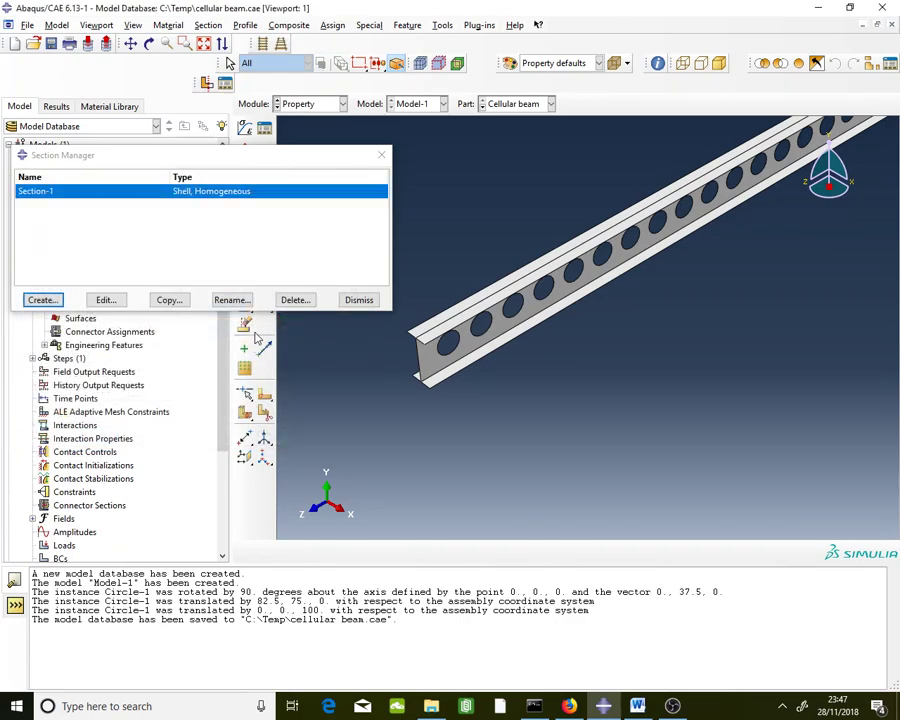
pyautogui.click(361, 302)
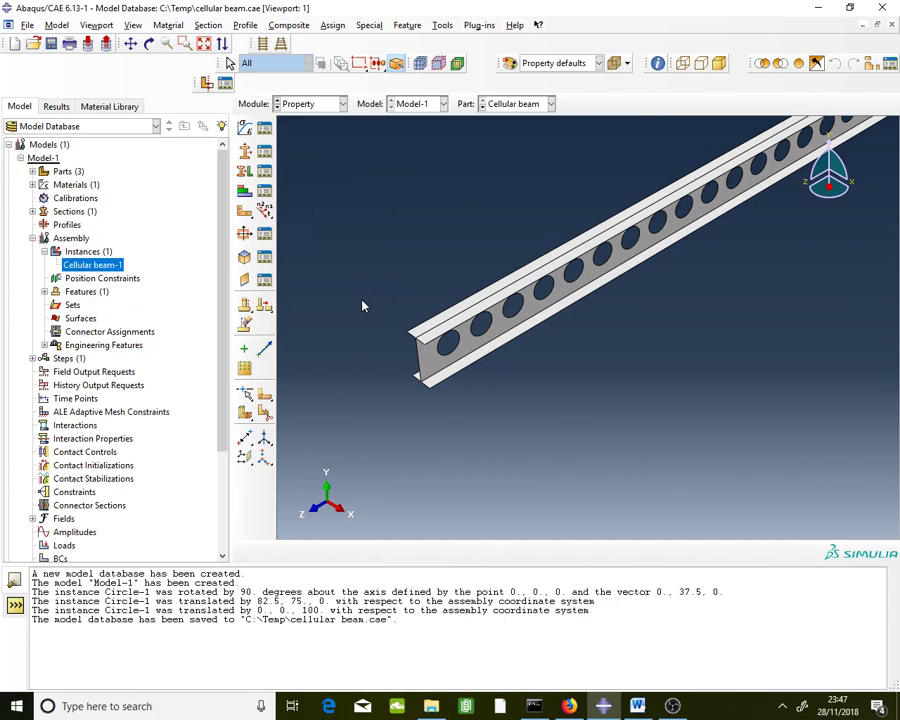
# Assign Section-1 to the whole cellular beam as Set-1, with thickness from section and middle-surface shell offset.
pyautogui.scroll(-2, 363, 306)
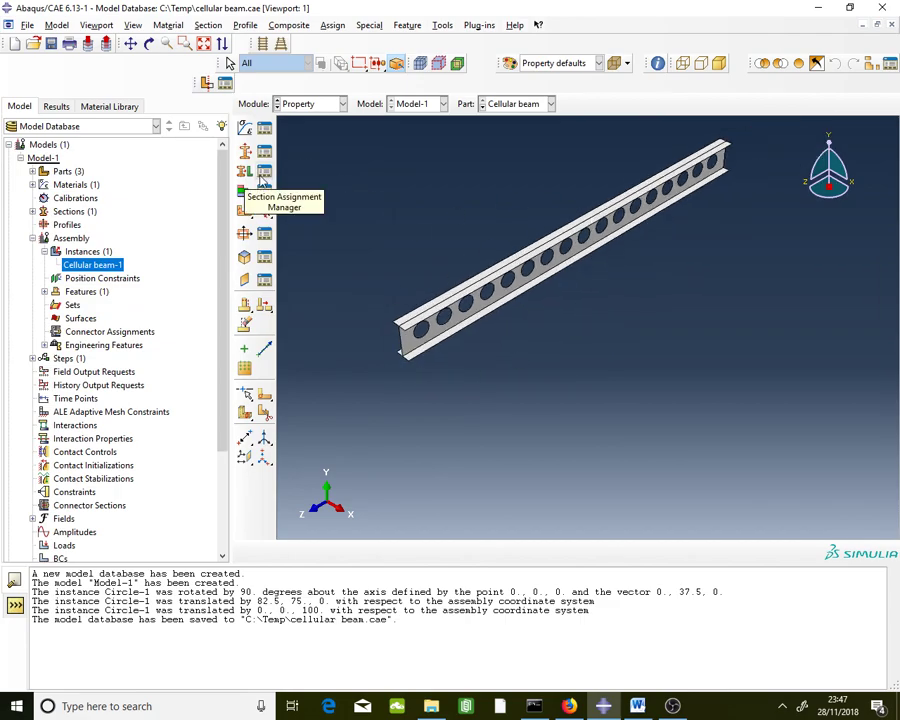
pyautogui.click(262, 180)
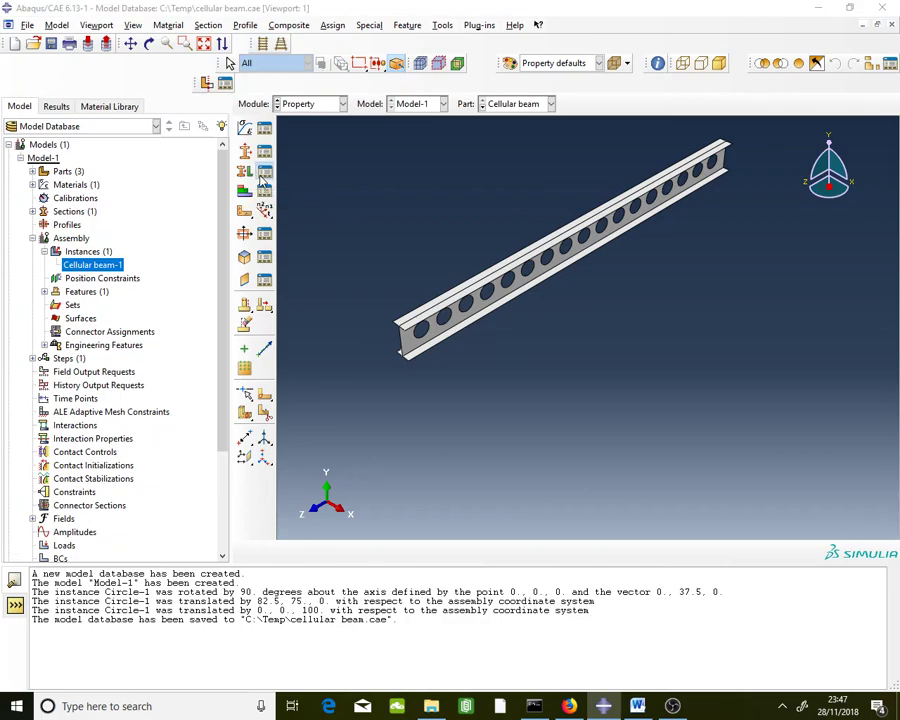
pyautogui.click(68, 464)
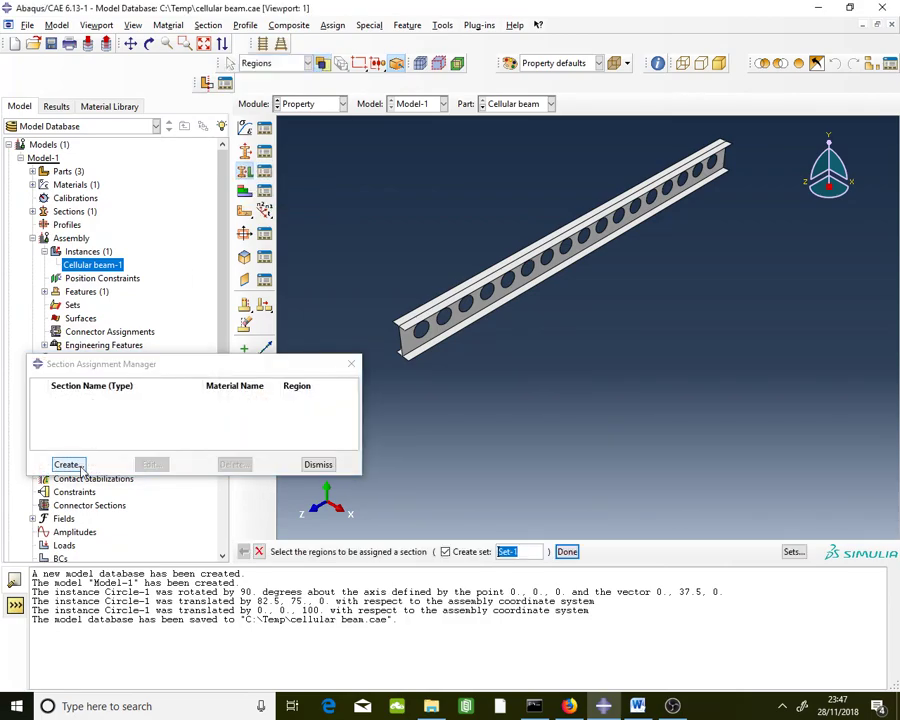
pyautogui.moveTo(560, 188); pyautogui.dragTo(457, 468)
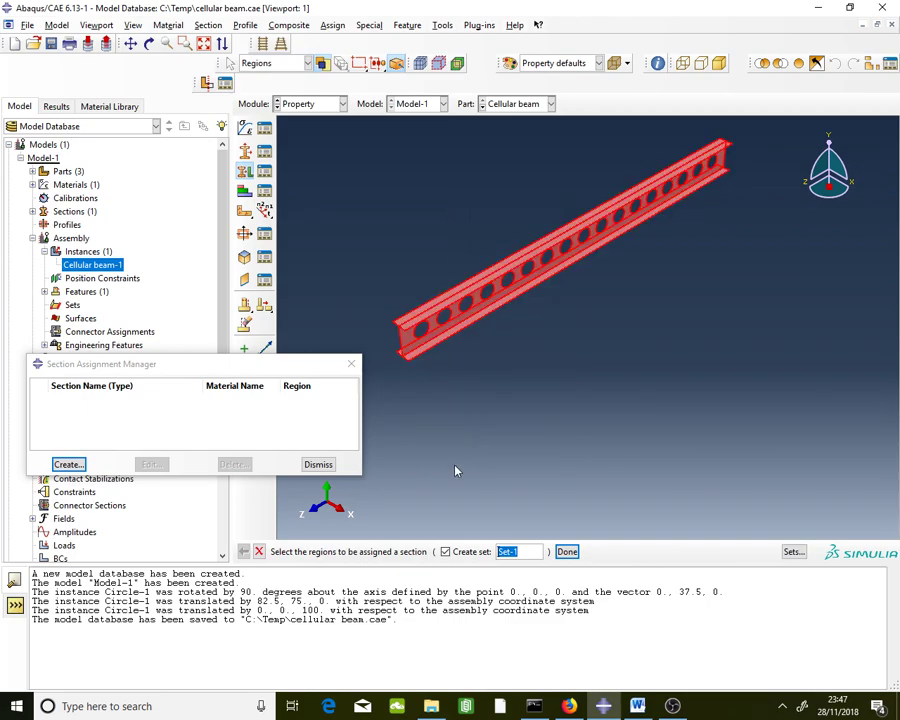
pyautogui.click(567, 552)
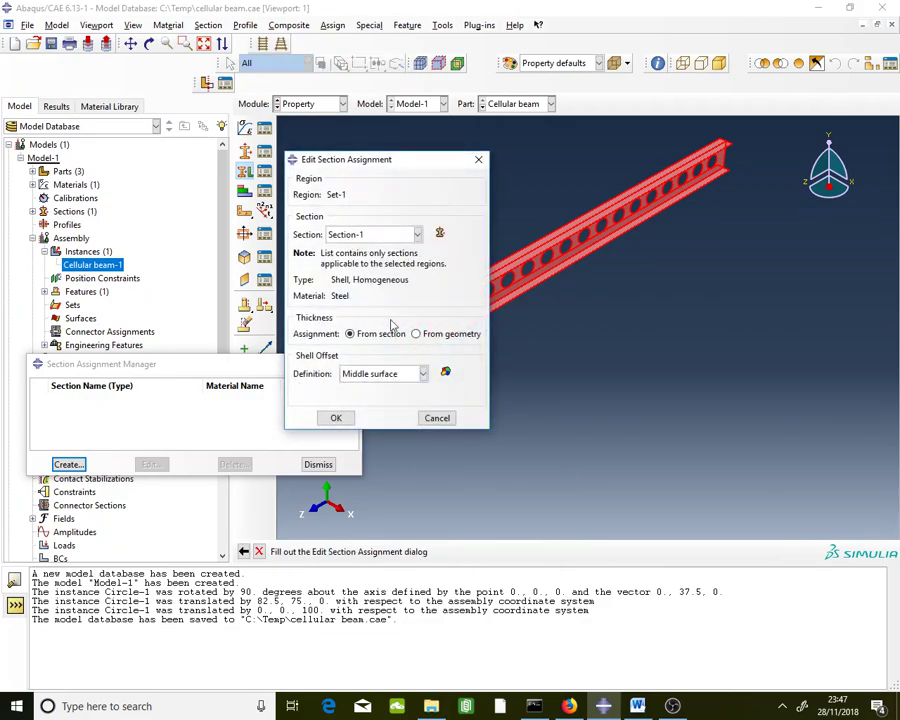
pyautogui.click(345, 417)
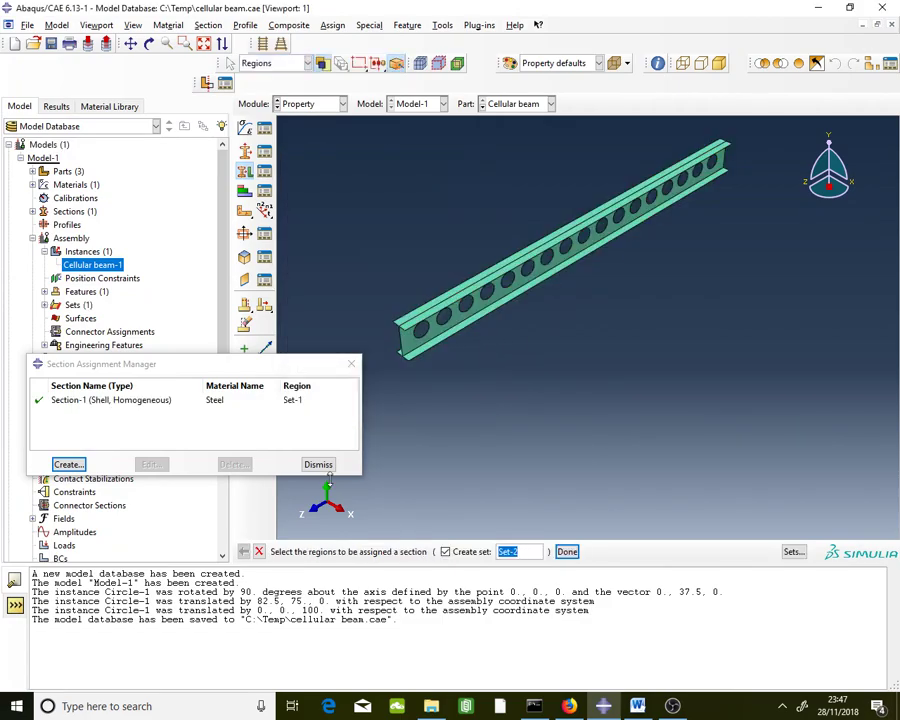
# Close the section assignments, end the assignment command and switch to the Step module.
pyautogui.click(318, 465)
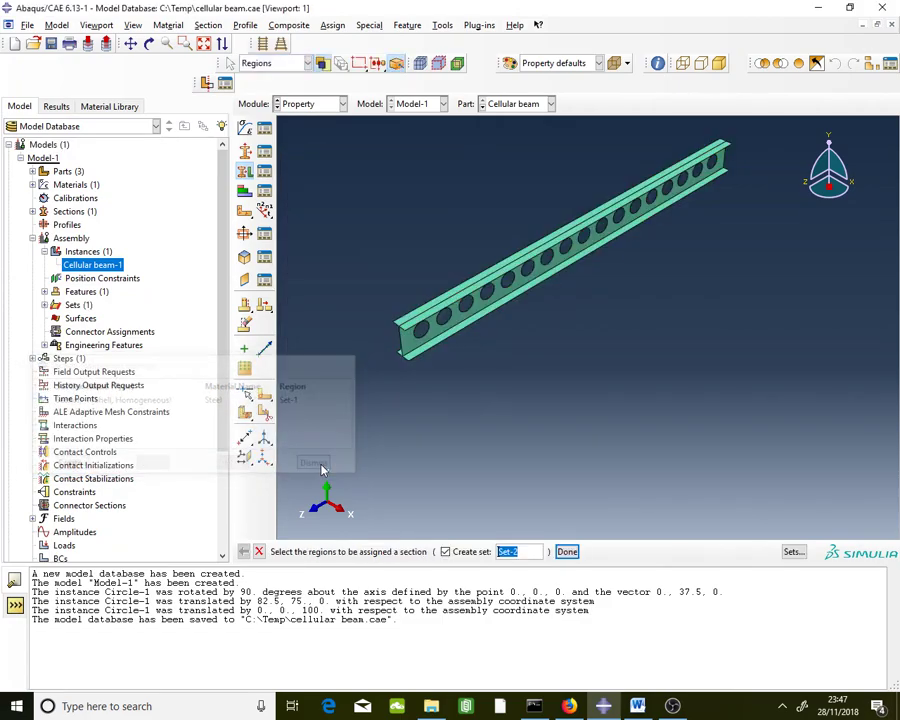
pyautogui.click(567, 552)
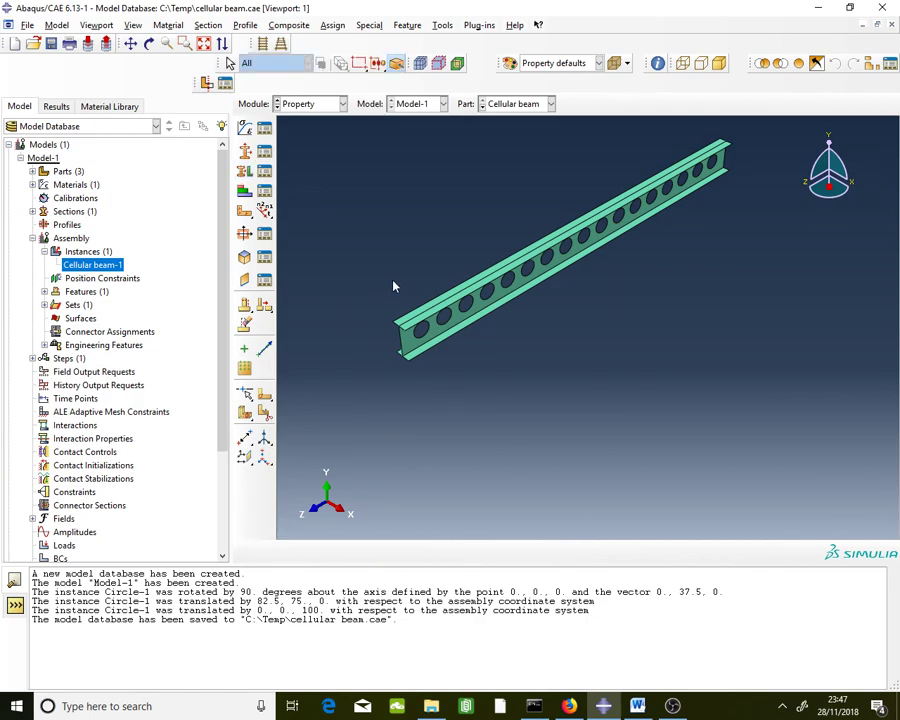
pyautogui.click(320, 106)
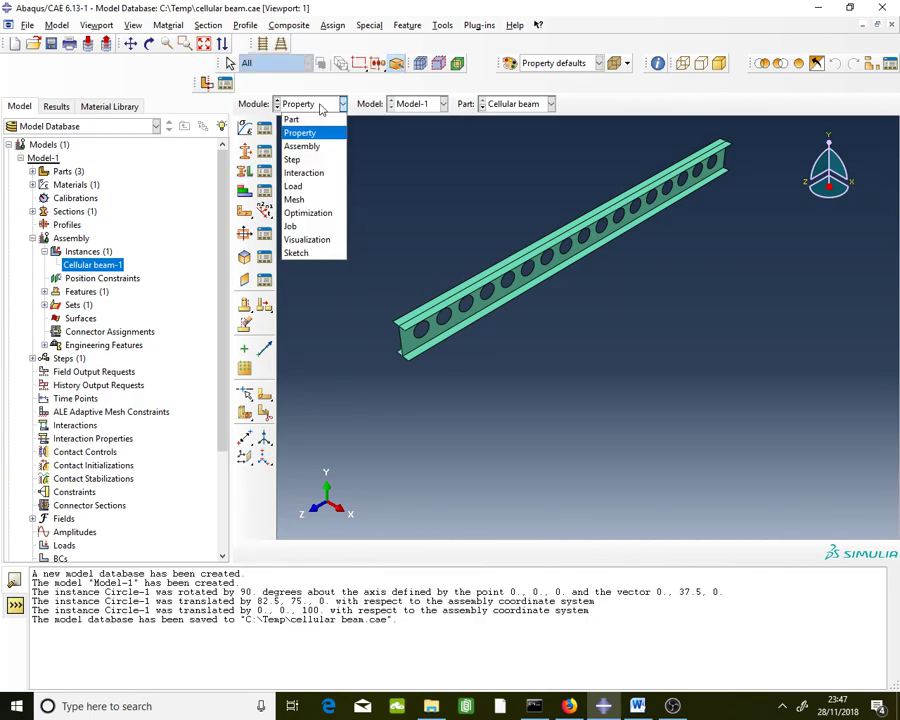
pyautogui.click(318, 146)
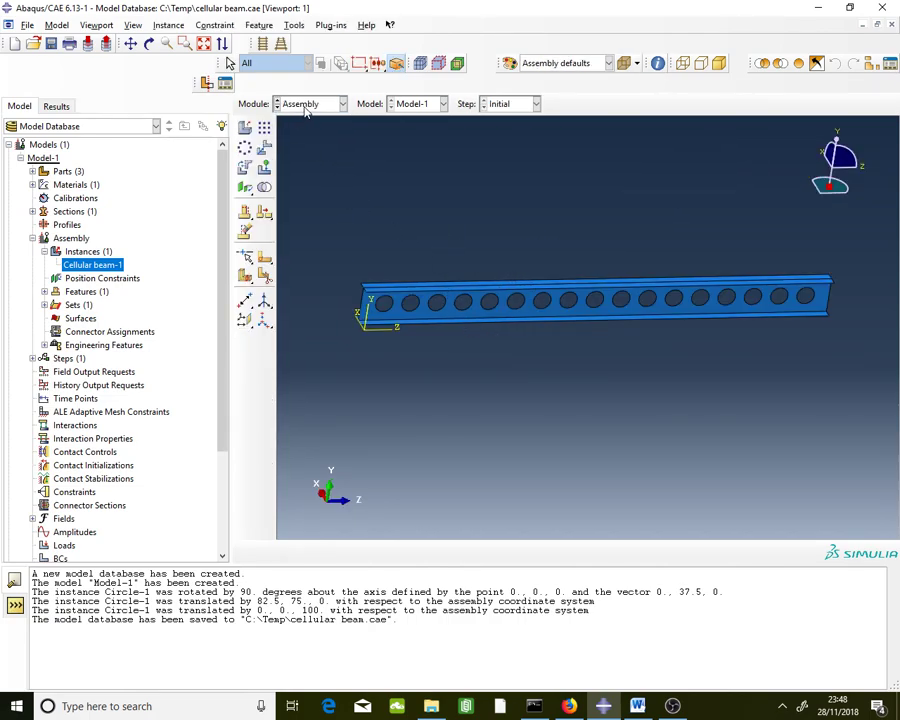
pyautogui.click(308, 104)
pyautogui.click(291, 159)
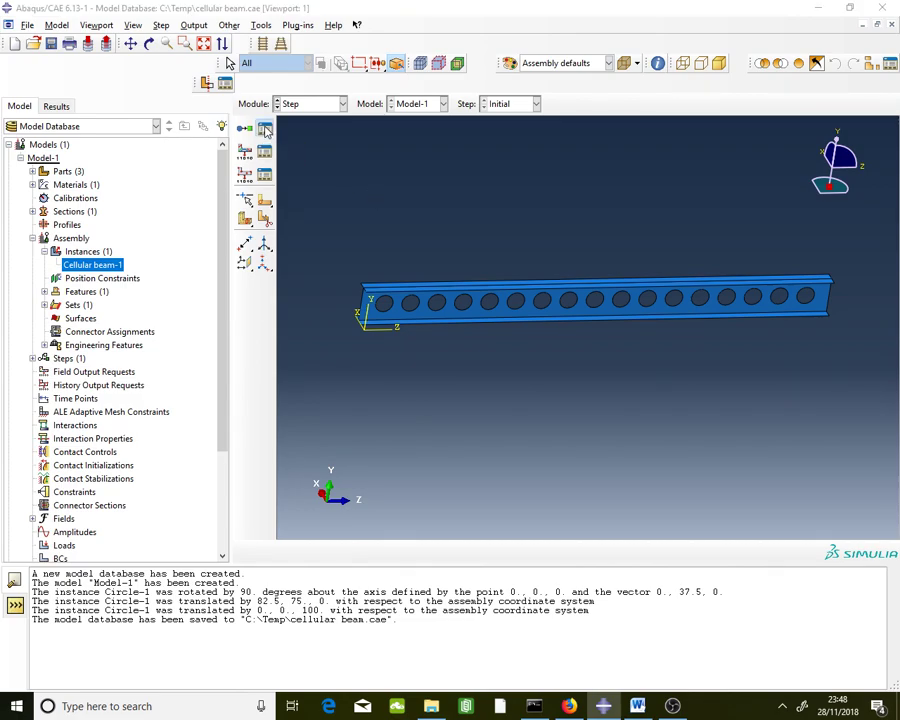
# Create a Static, General step named Step-1 after Initial, with nonlinear geometry (Nlgeom) turned on.
pyautogui.click(266, 131)
pyautogui.click(148, 300)
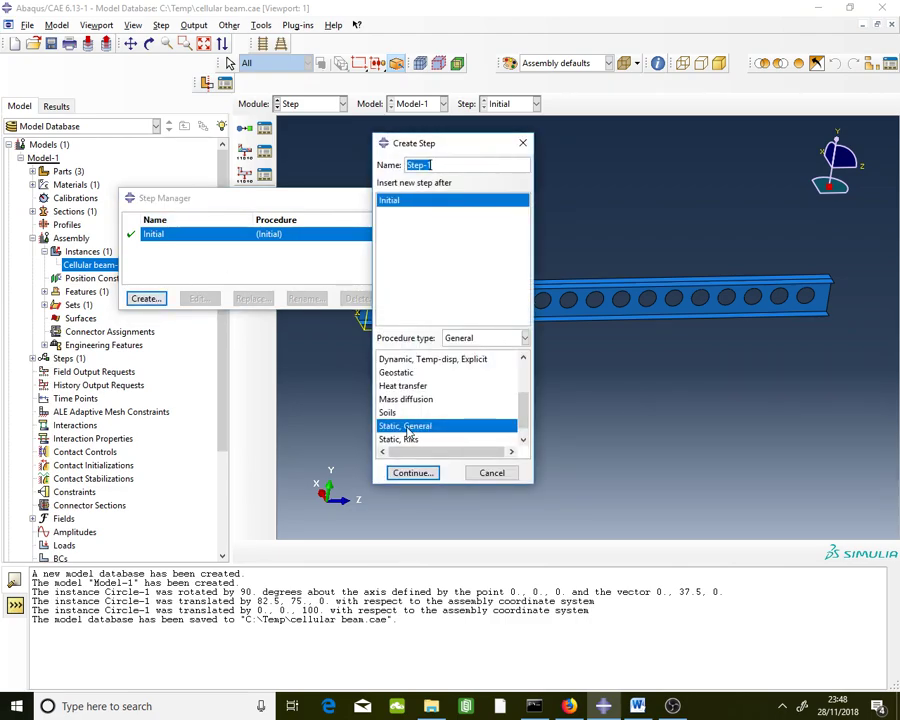
pyautogui.click(412, 472)
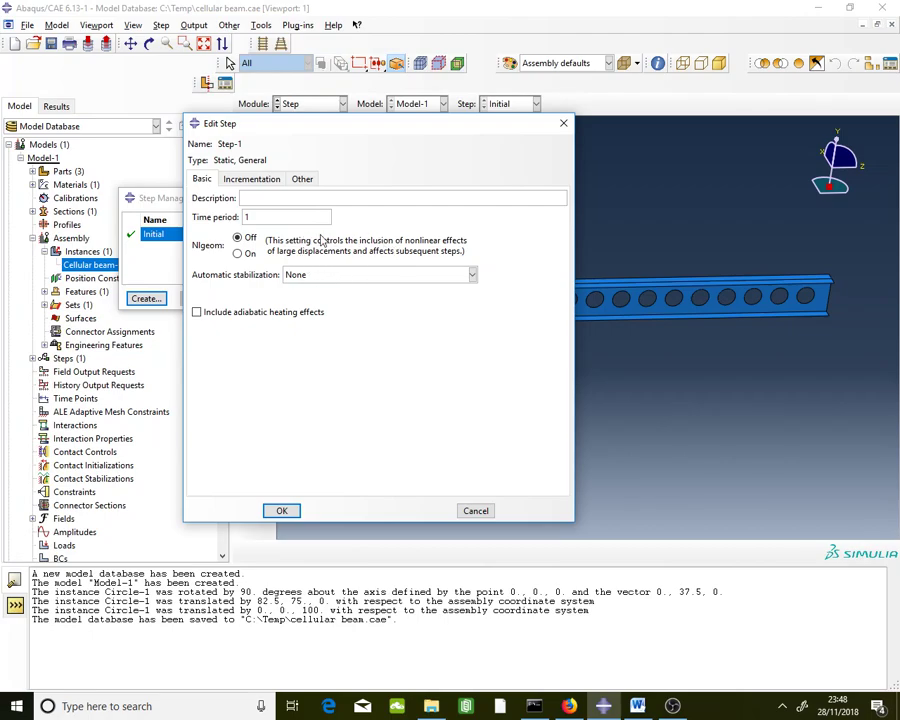
pyautogui.click(238, 254)
# Set Step-1's initial increment size to 0.01 and maximum to 0.5, and finish the step definition.
pyautogui.click(262, 180)
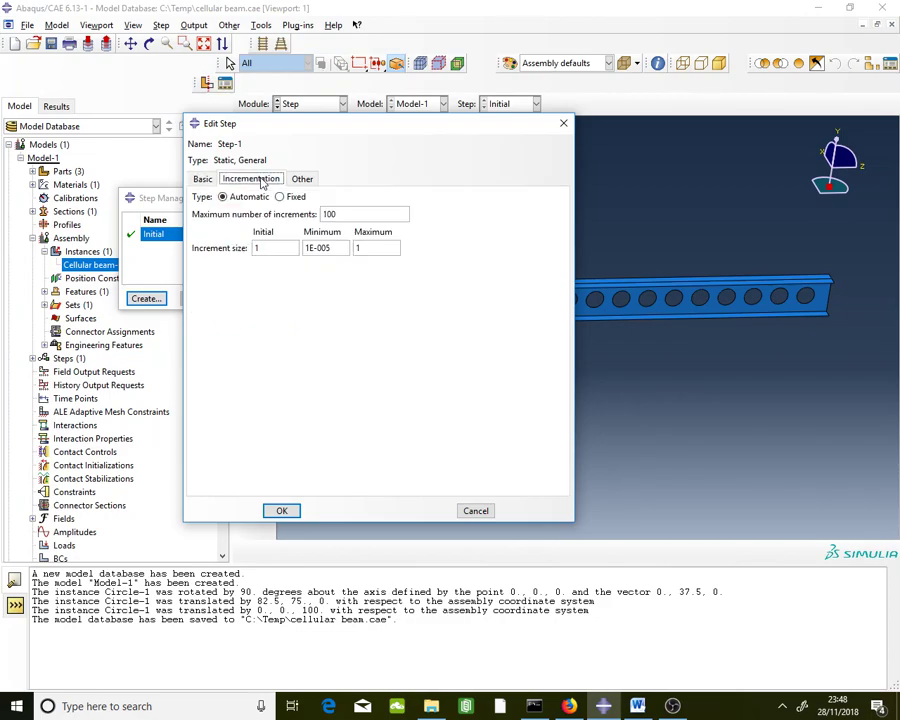
pyautogui.doubleClick(270, 252)
pyautogui.write('0.01')
pyautogui.doubleClick(375, 246)
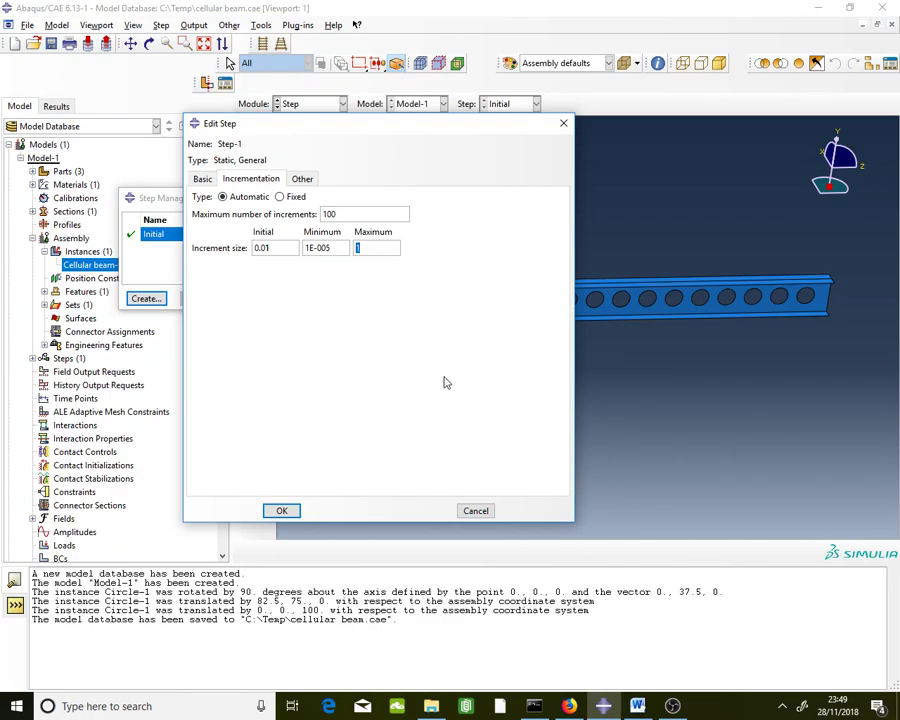
pyautogui.write('0.5')
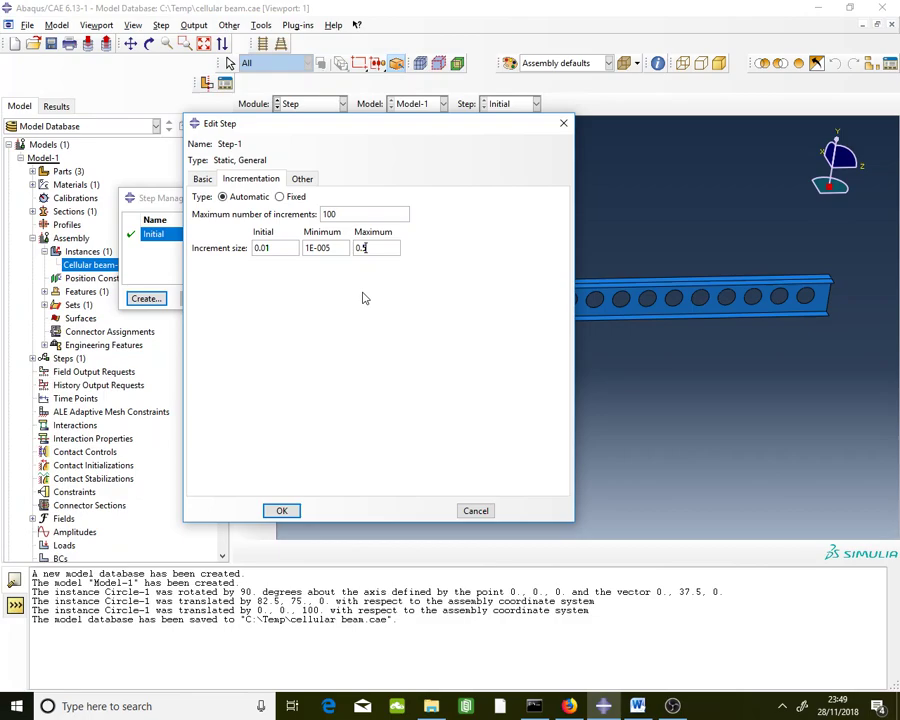
pyautogui.click(284, 510)
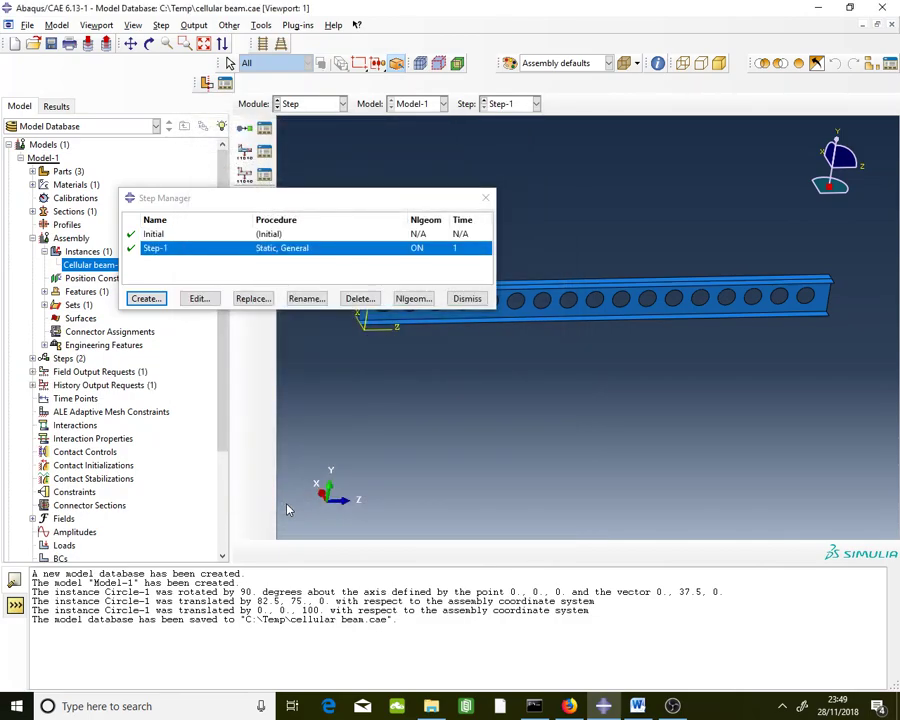
pyautogui.click(468, 299)
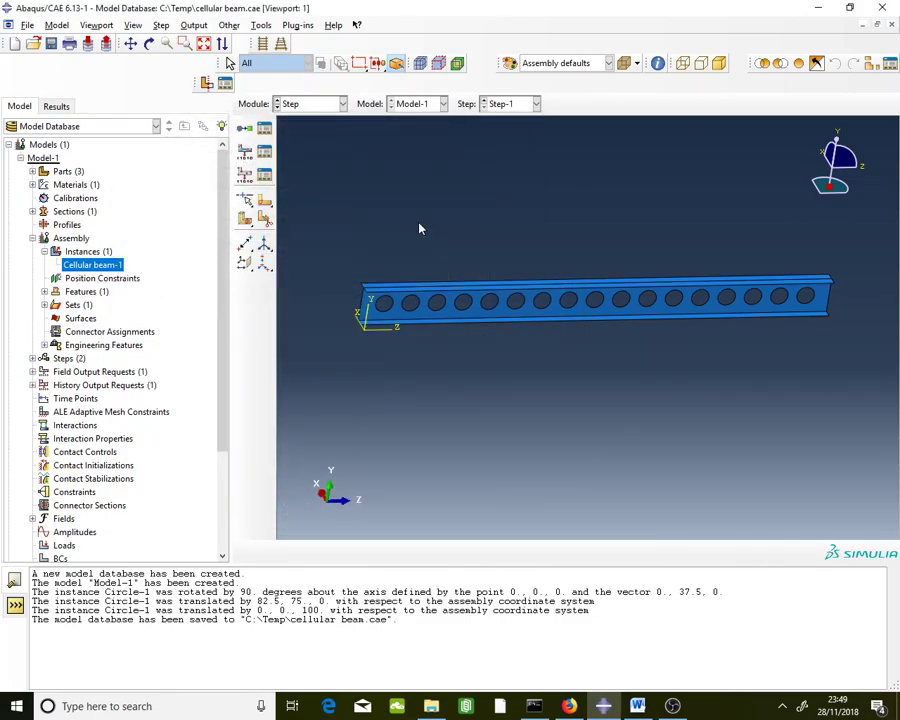
# Switch to the Load module and open the Boundary Condition Manager, keeping the whole beam in view.
pyautogui.click(317, 104)
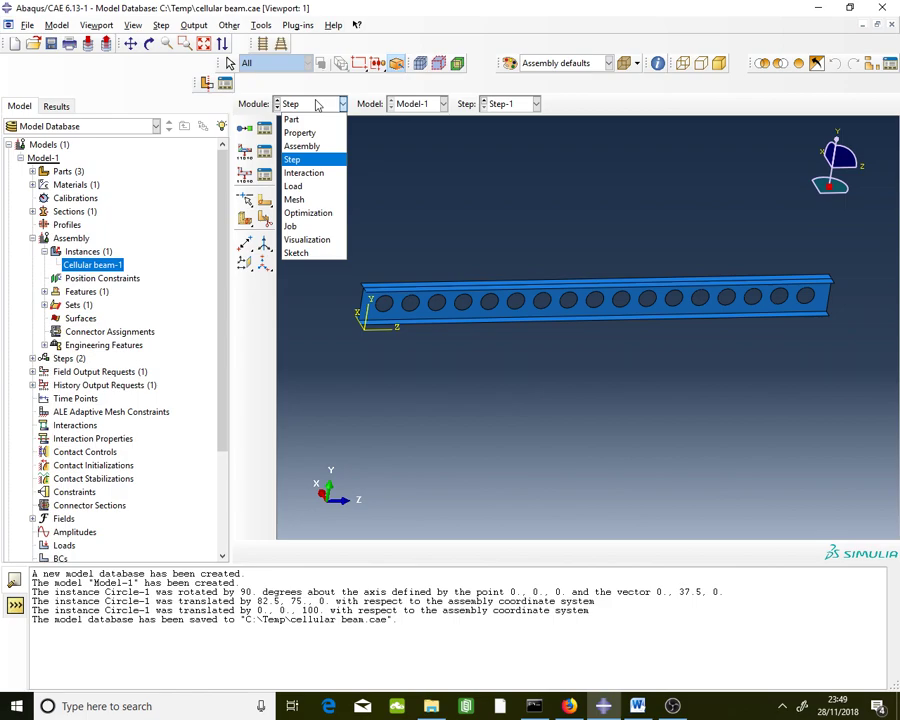
pyautogui.click(318, 188)
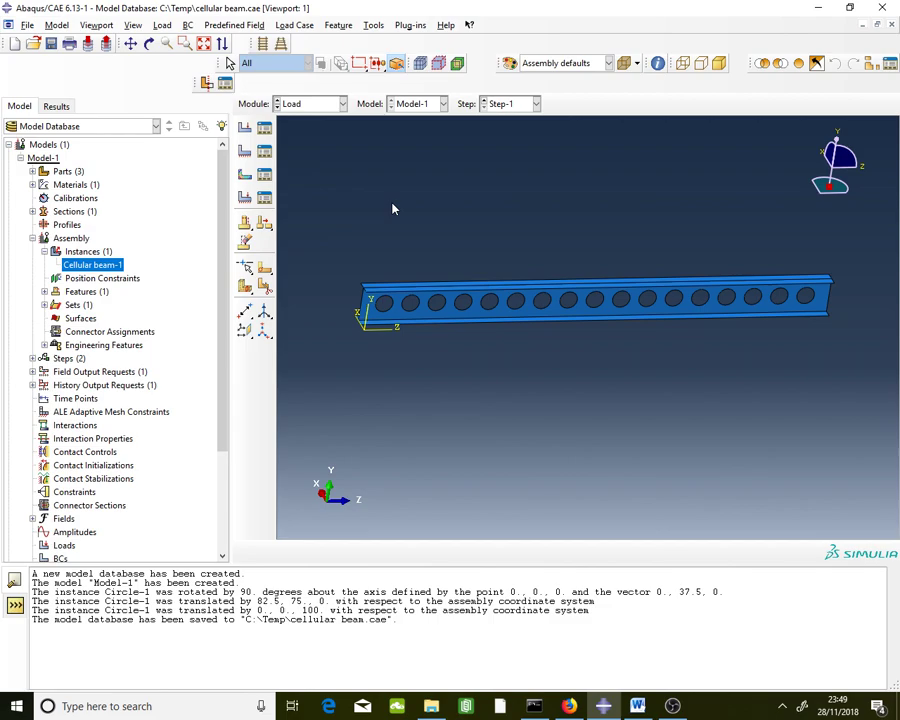
pyautogui.click(267, 160)
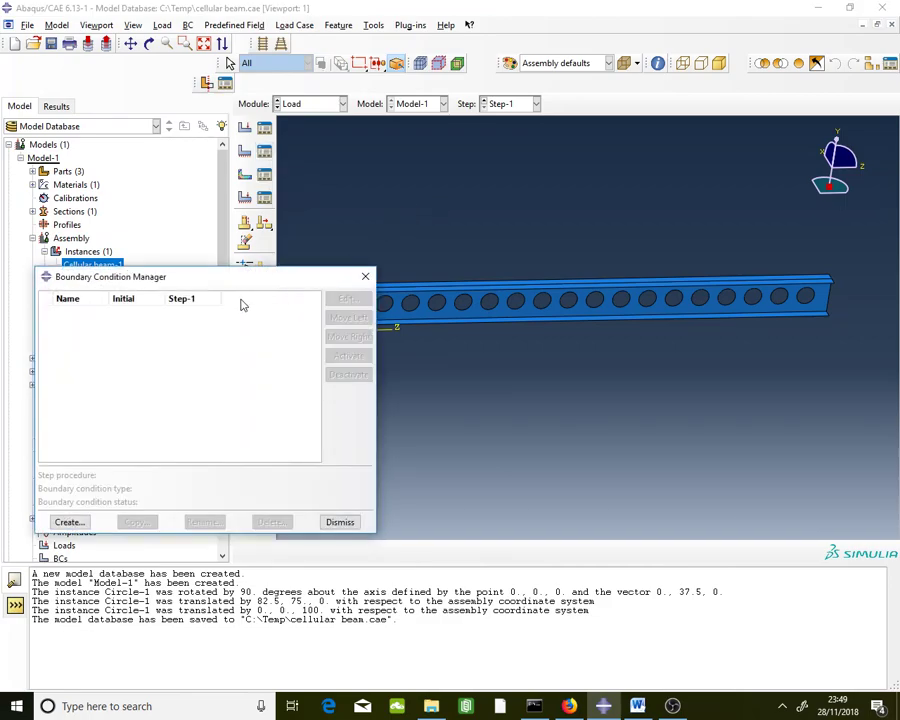
pyautogui.moveTo(228, 280); pyautogui.dragTo(278, 222)
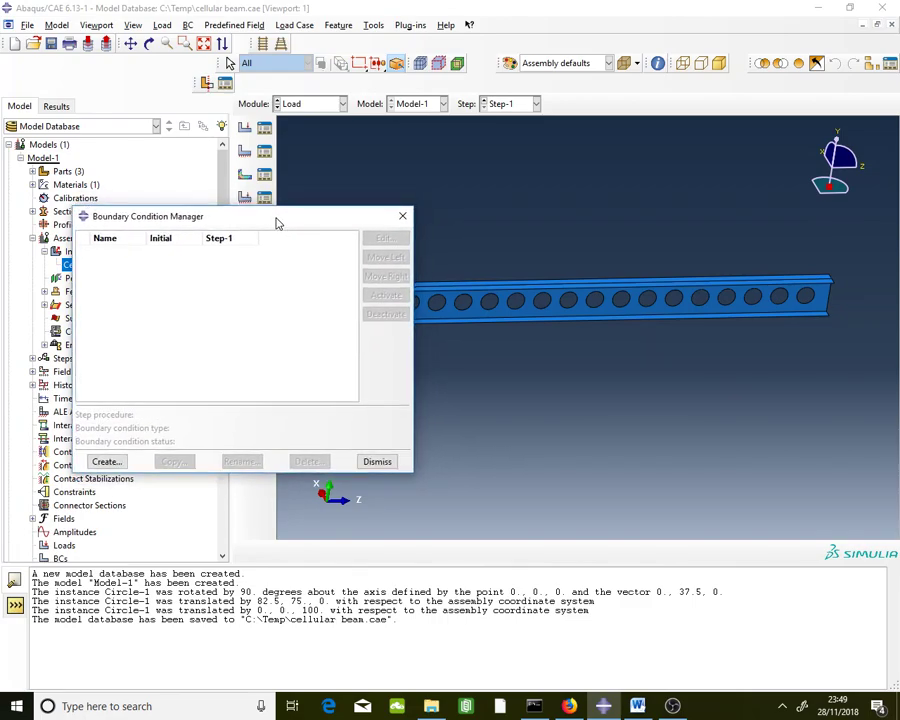
pyautogui.scroll(-2, 801, 243)
pyautogui.scroll(3, 509, 348)
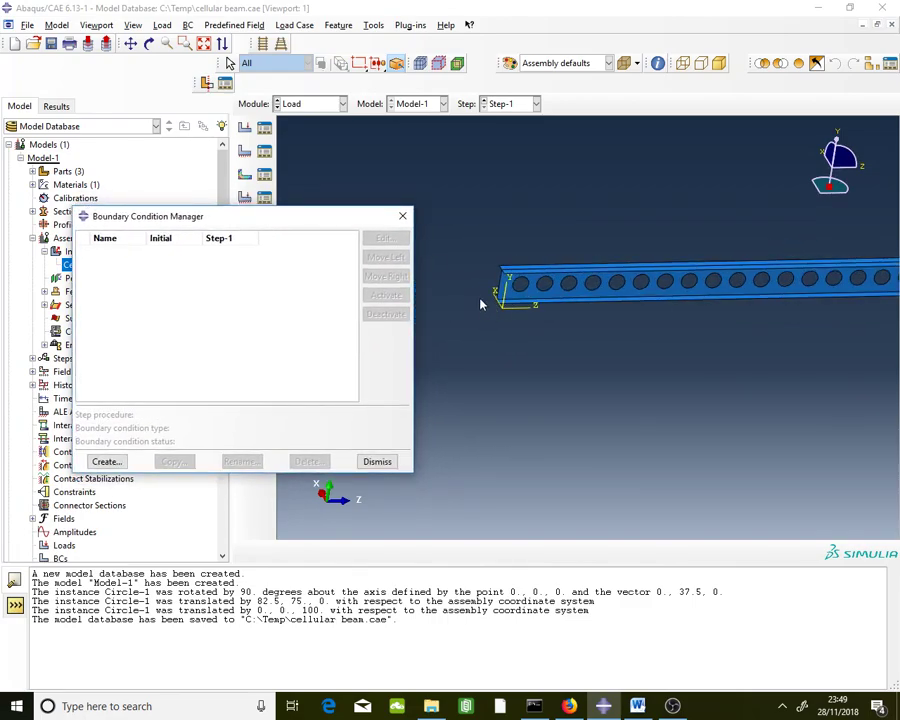
pyautogui.scroll(-1, 481, 301)
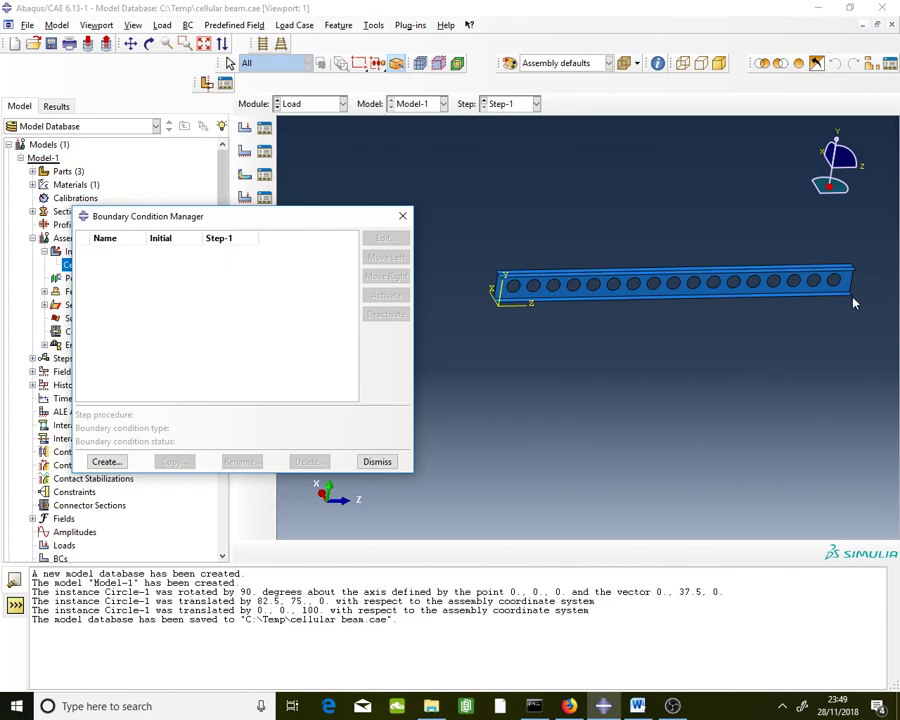
# Start a mechanical Displacement/Rotation boundary condition named Roller in Step-1.
pyautogui.click(107, 462)
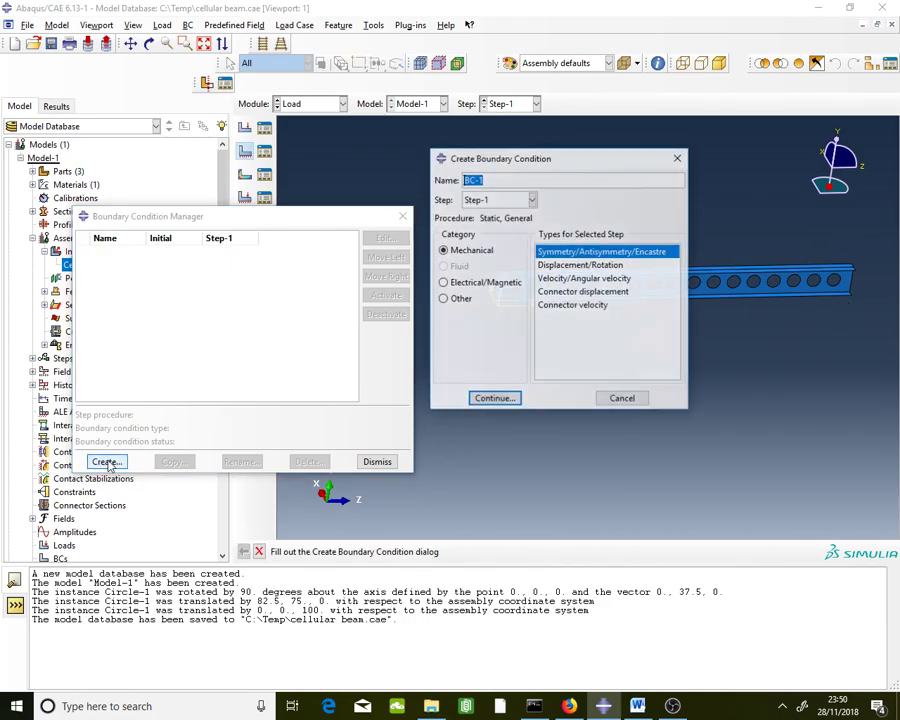
pyautogui.moveTo(593, 150); pyautogui.dragTo(207, 155)
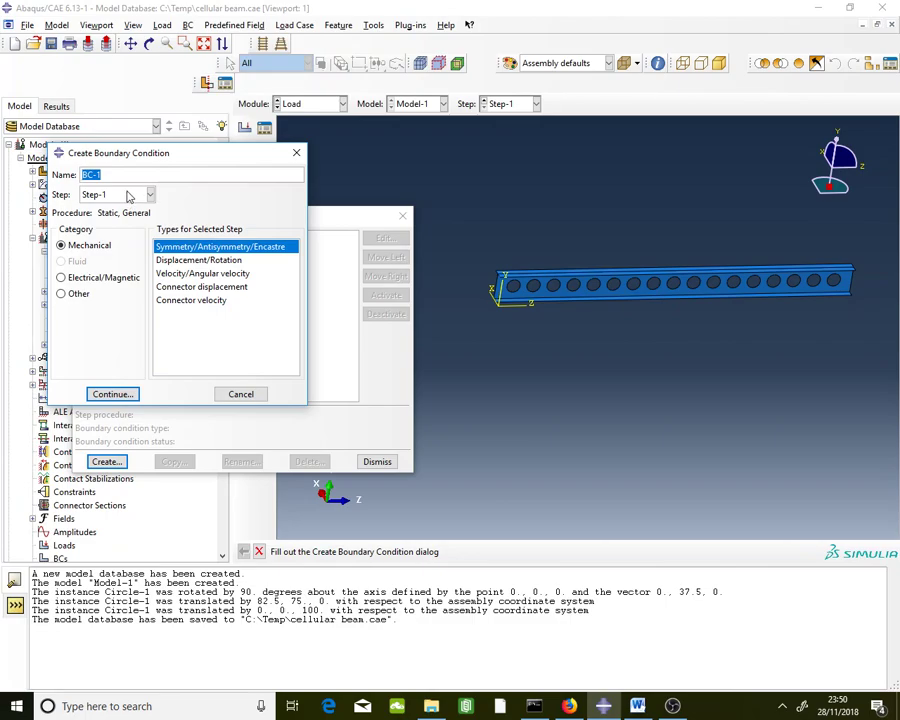
pyautogui.press('capslock')
pyautogui.write('BC')
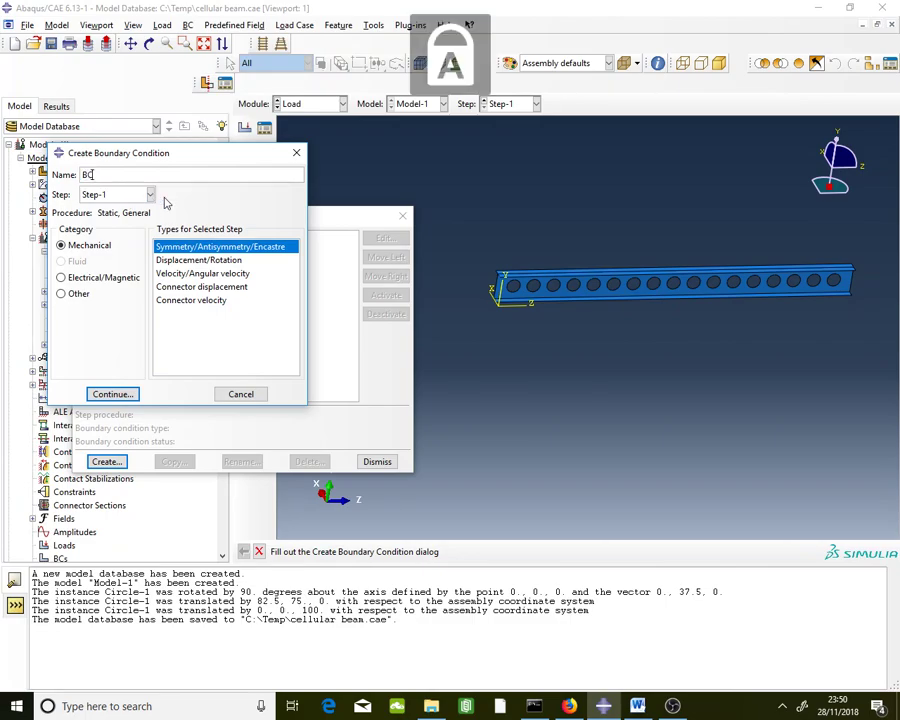
pyautogui.press('BackSpace')
pyautogui.press('BackSpace')
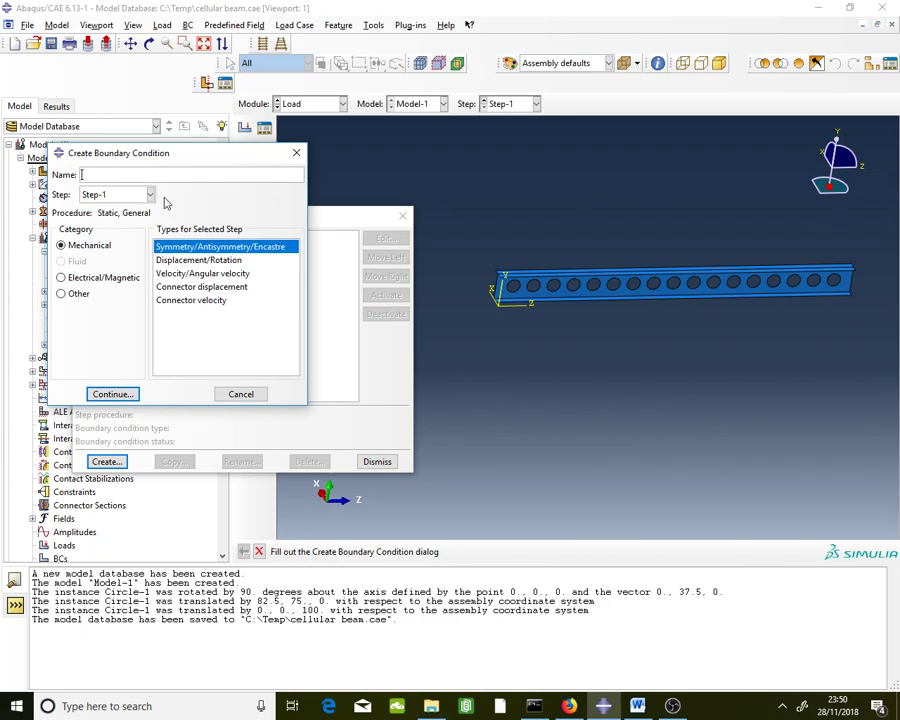
pyautogui.press('capslock')
pyautogui.write('Roller')
pyautogui.click(205, 261)
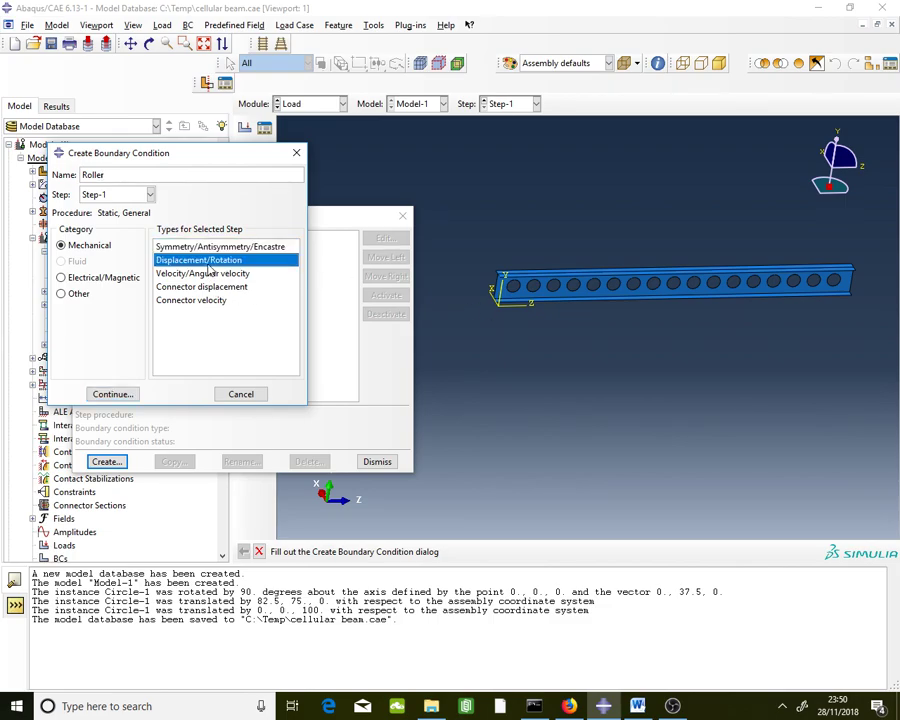
pyautogui.click(116, 398)
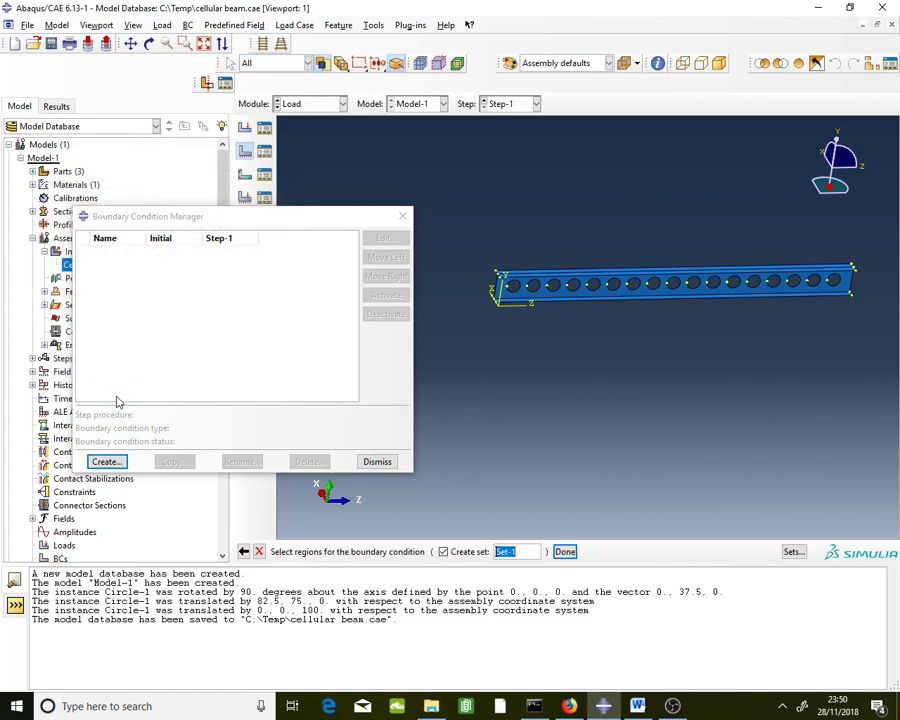
# Select the bottom flange's end edges nearest the origin as the Roller region, stored as Set-1.
pyautogui.click(148, 43)
pyautogui.moveTo(575, 313); pyautogui.dragTo(513, 301)
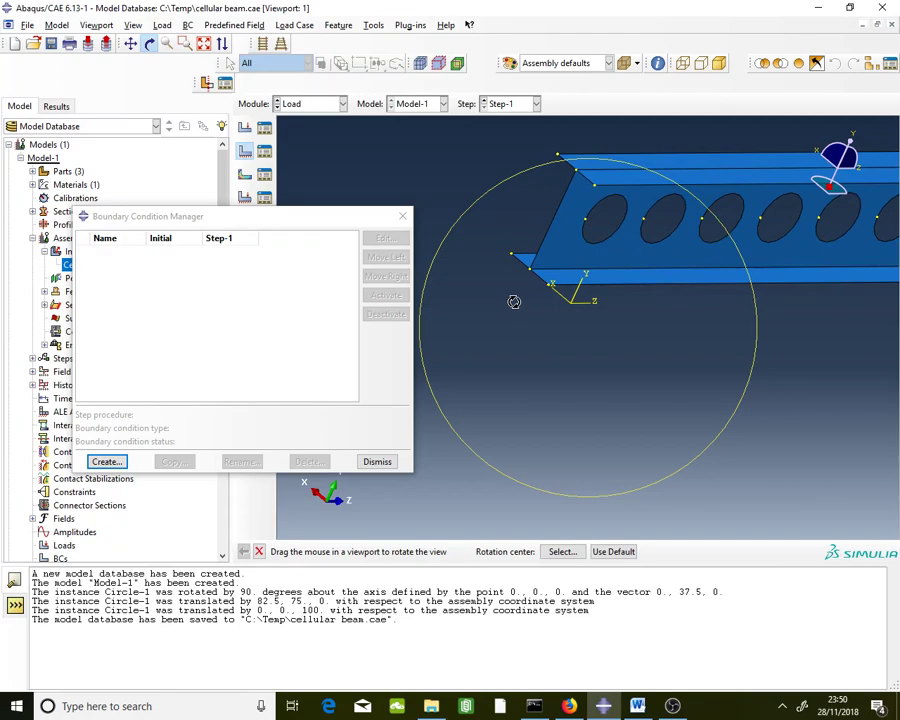
pyautogui.press('Escape')
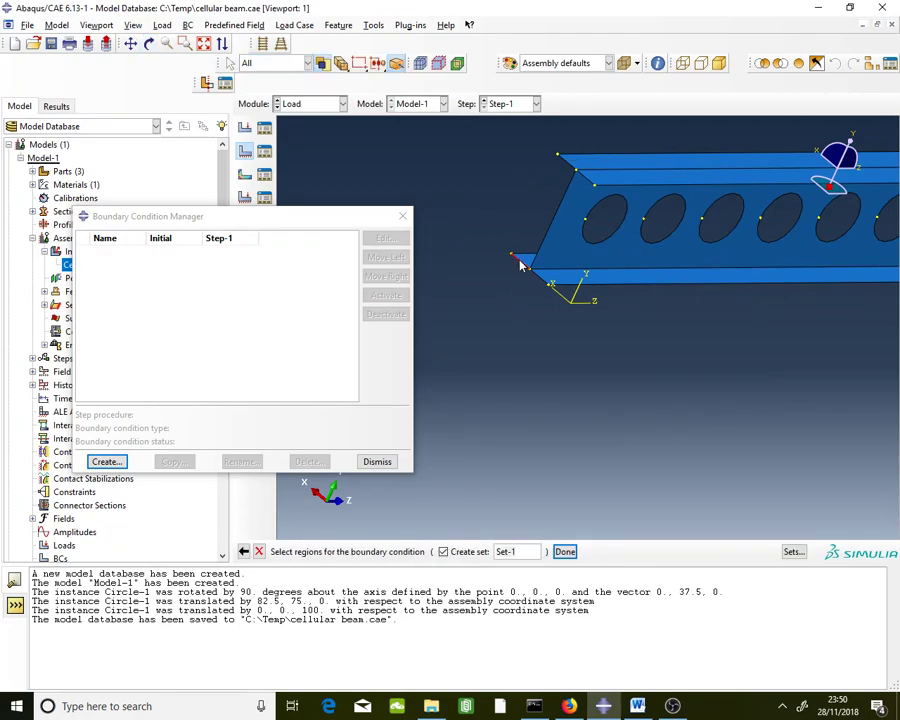
pyautogui.click(530, 268)
pyautogui.click(565, 552)
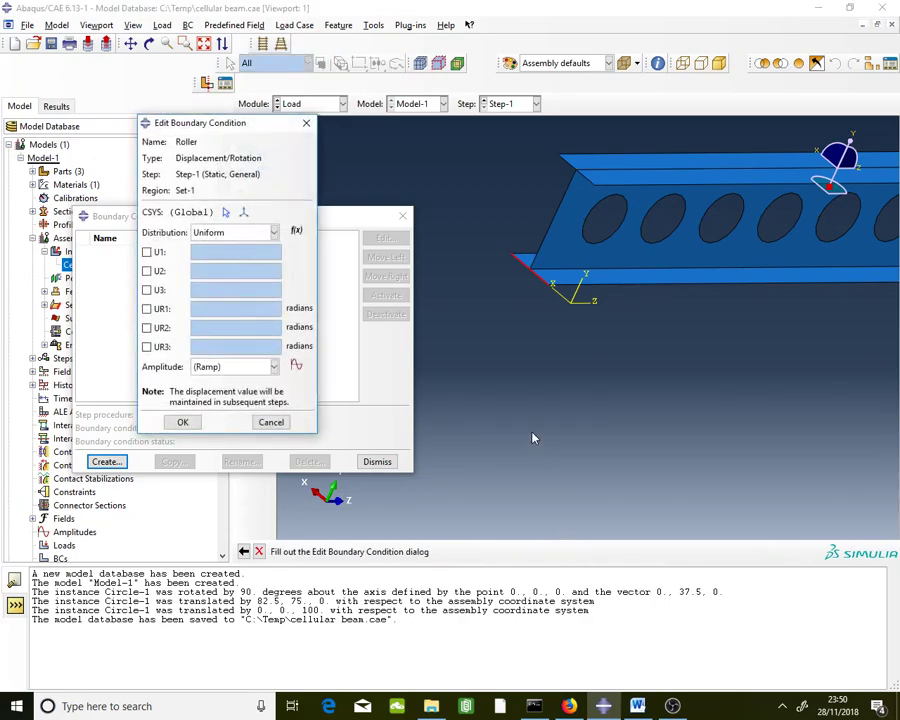
# Restrain U1 and U2 at 0 for the Roller support and finish the boundary condition.
pyautogui.scroll(-2, 583, 345)
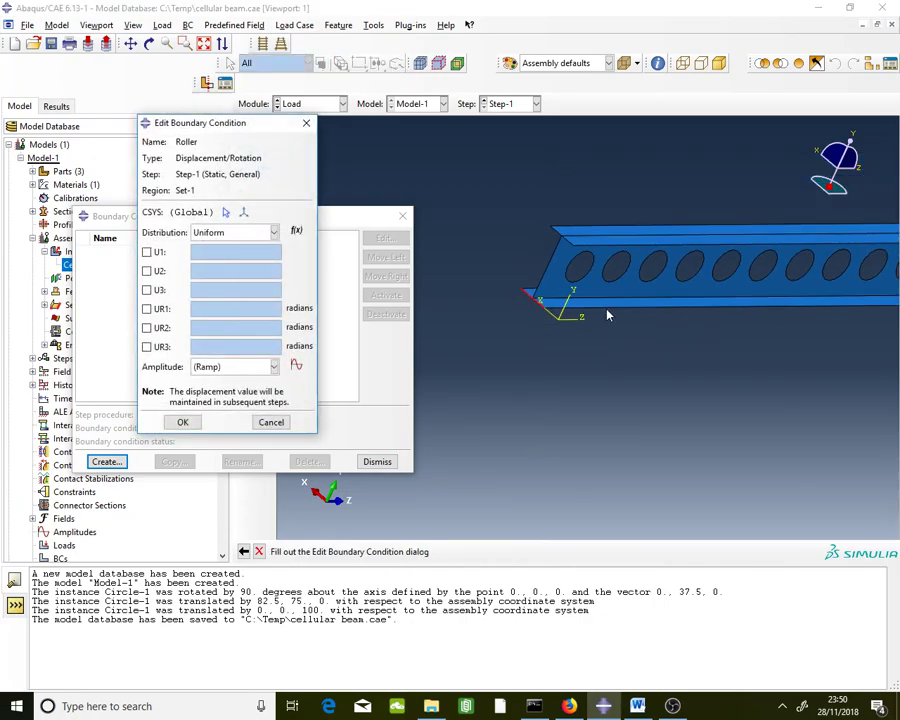
pyautogui.click(147, 252)
pyautogui.click(155, 270)
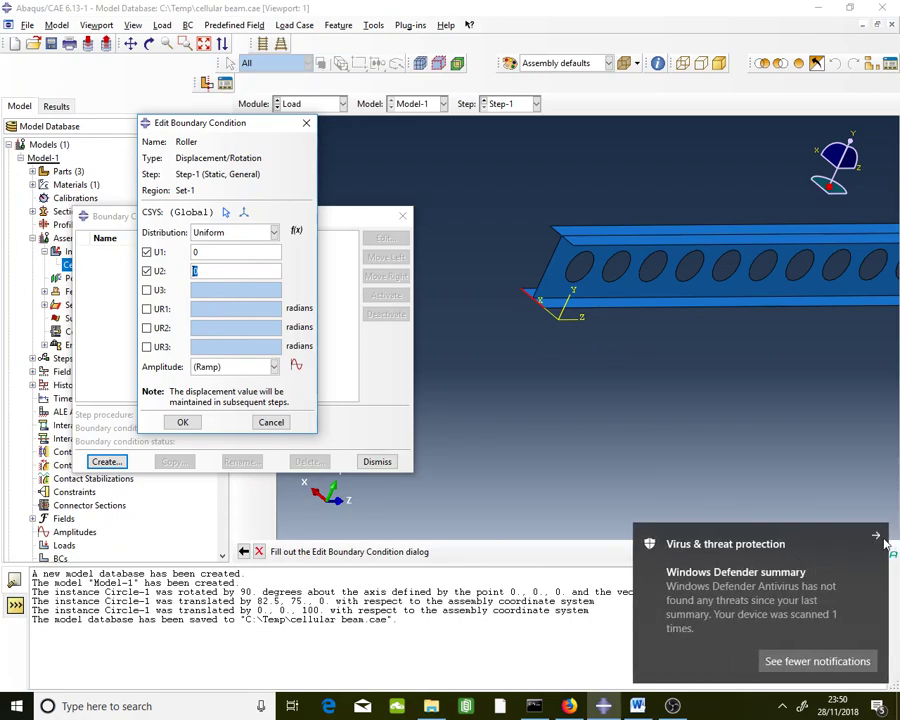
pyautogui.click(880, 537)
pyautogui.click(190, 268)
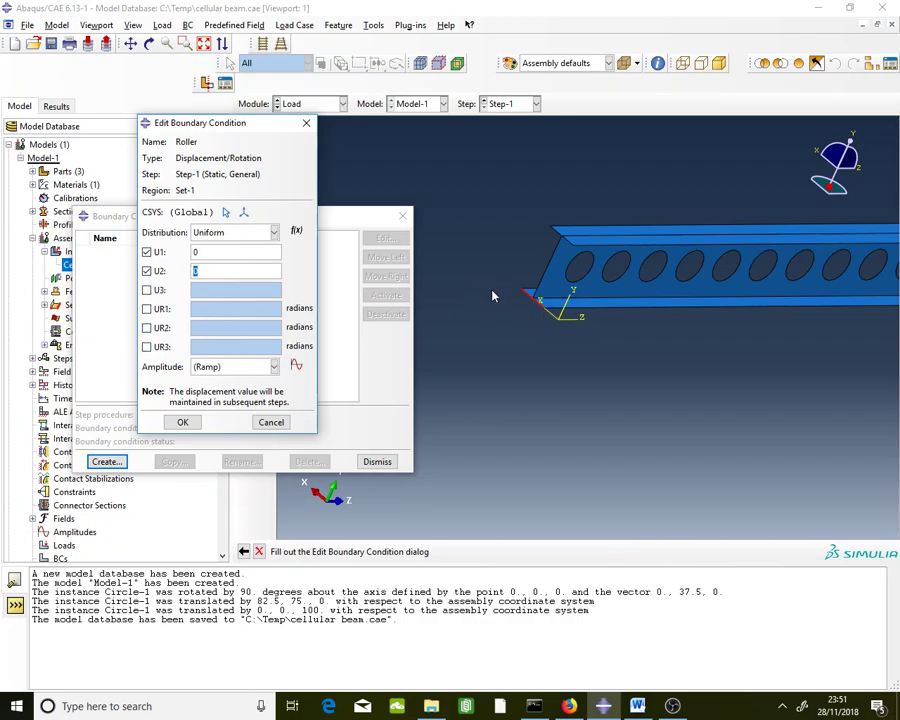
pyautogui.scroll(-1, 484, 275)
pyautogui.click(184, 422)
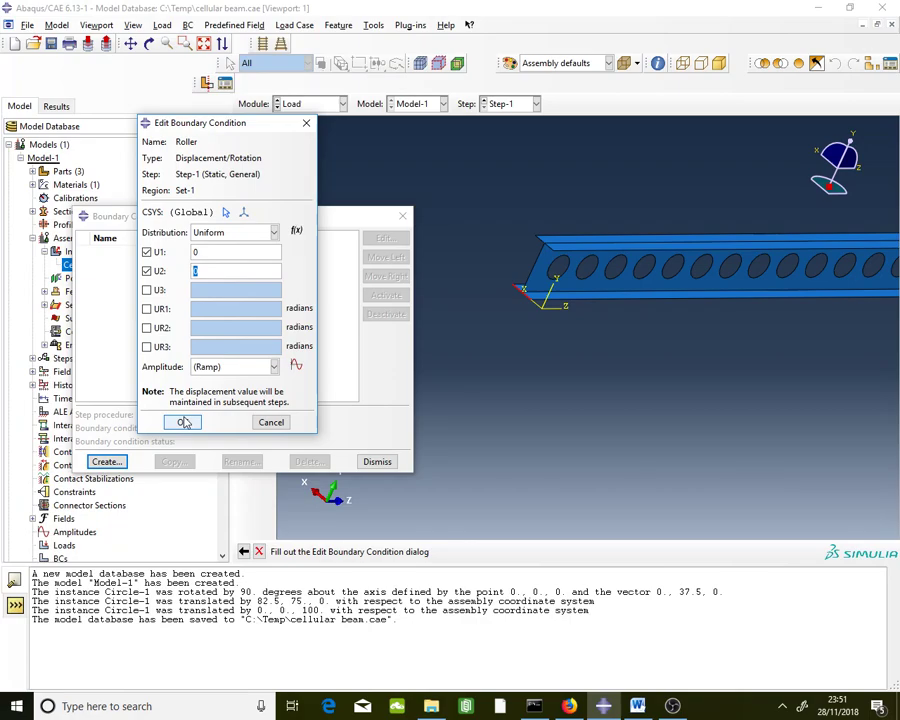
pyautogui.click(184, 422)
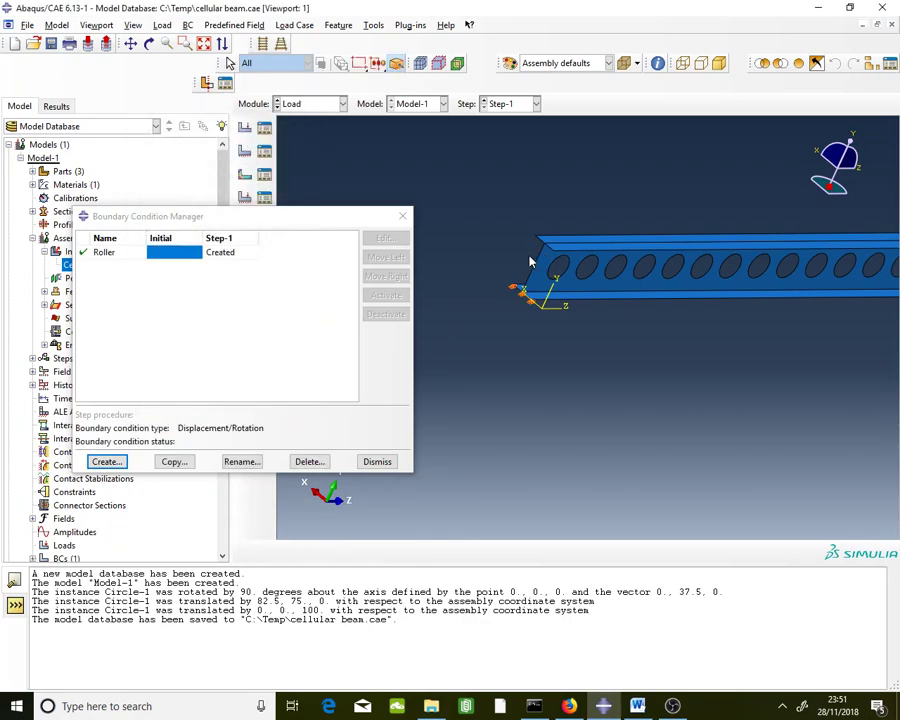
# Start a Displacement/Rotation boundary condition named Pinned in Step-1, with the beam's opposite end in view.
pyautogui.scroll(-3, 528, 262)
pyautogui.keyDown('ctrl'); pyautogui.keyDown('alt'); pyautogui.moveTo(635, 257); pyautogui.dragTo(735, 295); pyautogui.keyUp('alt'); pyautogui.keyUp('ctrl')
pyautogui.click(149, 43)
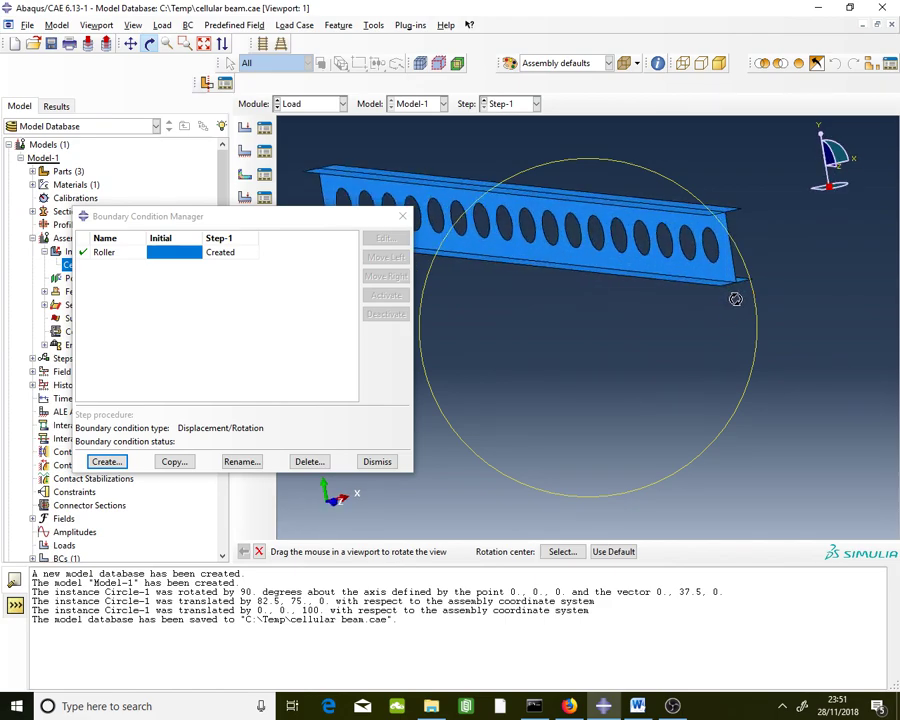
pyautogui.click(122, 463)
pyautogui.press('capslock')
pyautogui.write('P')
pyautogui.press('capslock')
pyautogui.write('inned')
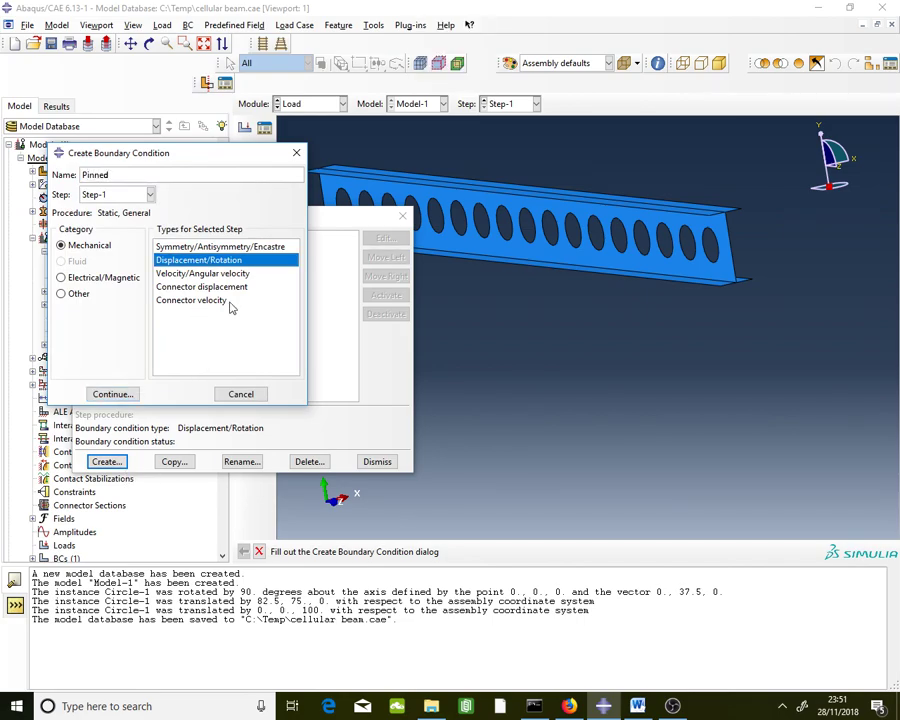
pyautogui.click(124, 395)
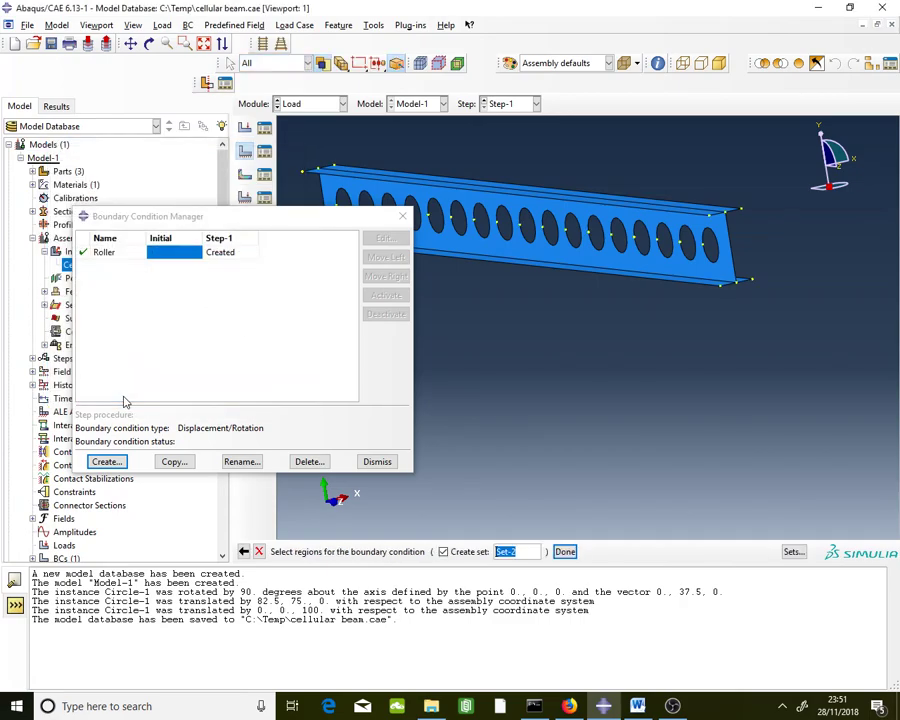
# Apply the Pinned boundary condition to the bottom flange edges at the beam's far end, fixing U1, U2 and U3 at 0.
pyautogui.click(729, 288)
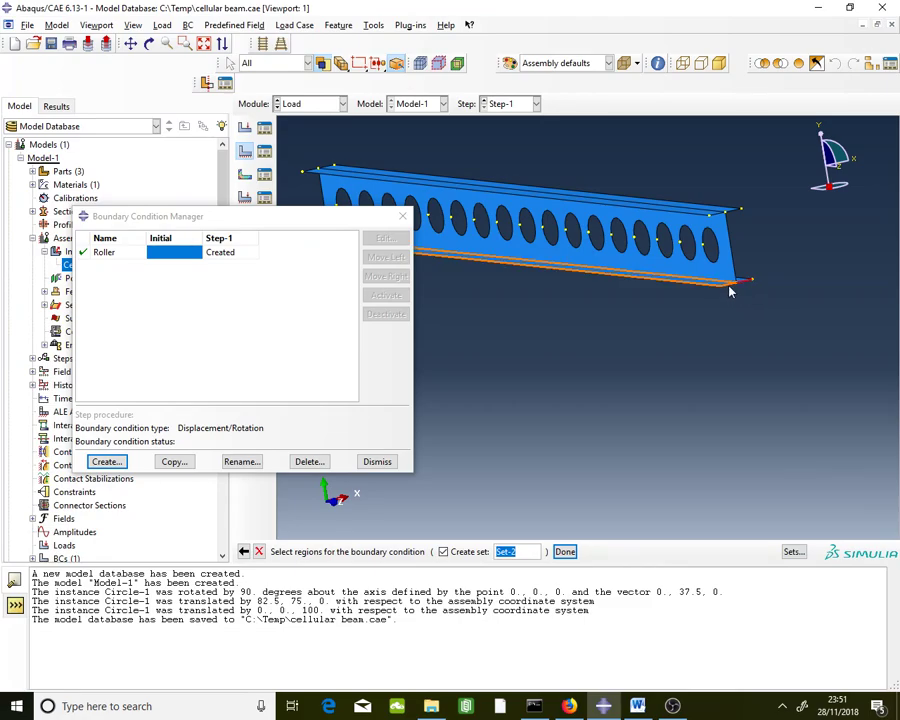
pyautogui.click(574, 555)
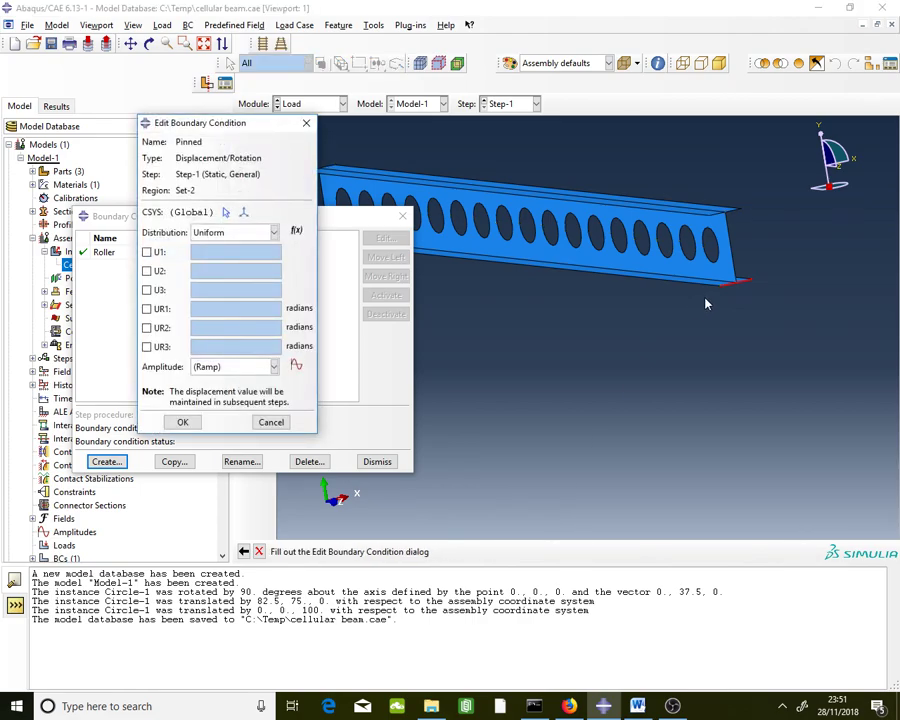
pyautogui.click(146, 252)
pyautogui.click(146, 271)
pyautogui.click(146, 290)
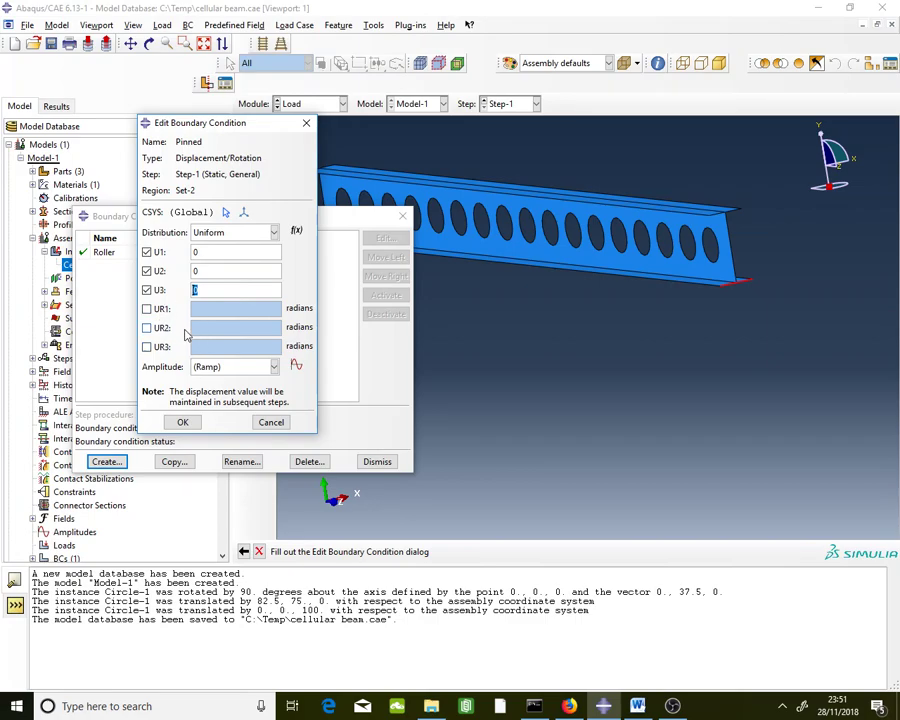
pyautogui.click(182, 422)
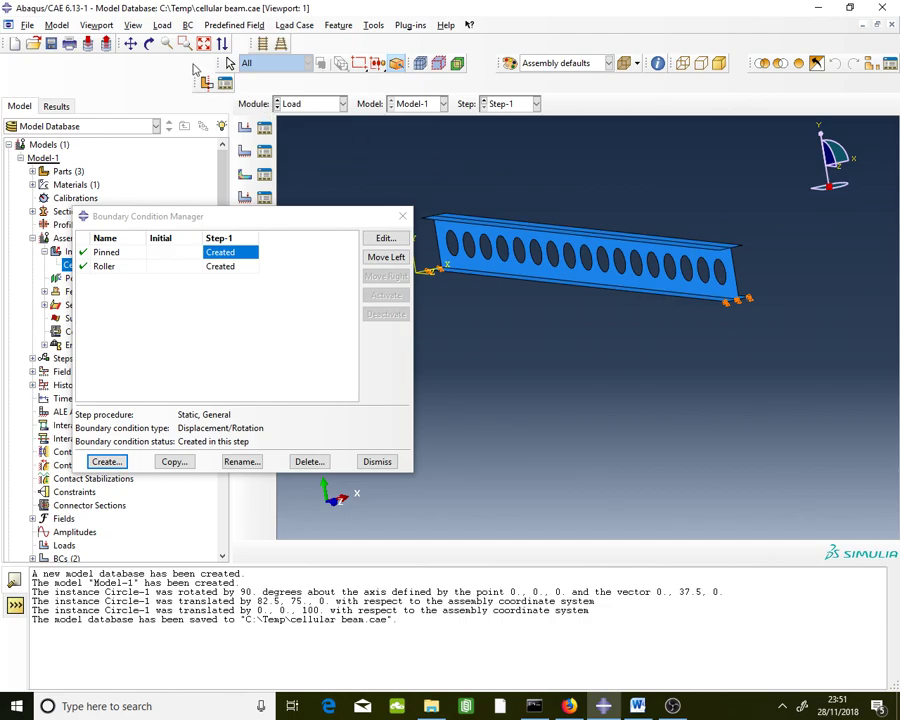
# Examine the beam and its supports from the side and dismiss the Boundary Condition Manager.
pyautogui.click(149, 43)
pyautogui.moveTo(609, 271); pyautogui.dragTo(671, 235)
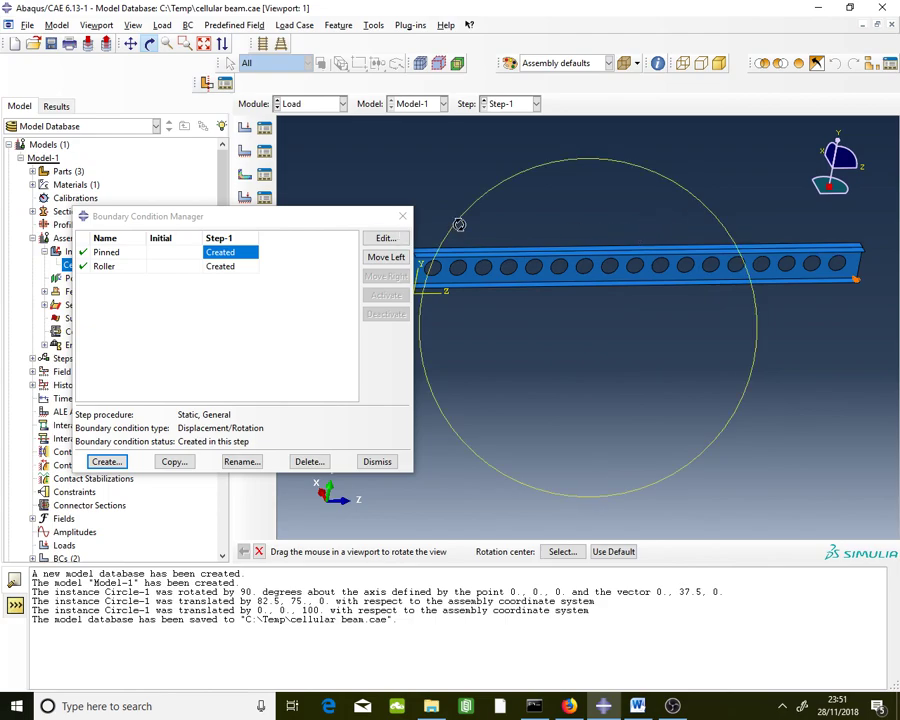
pyautogui.press('Escape')
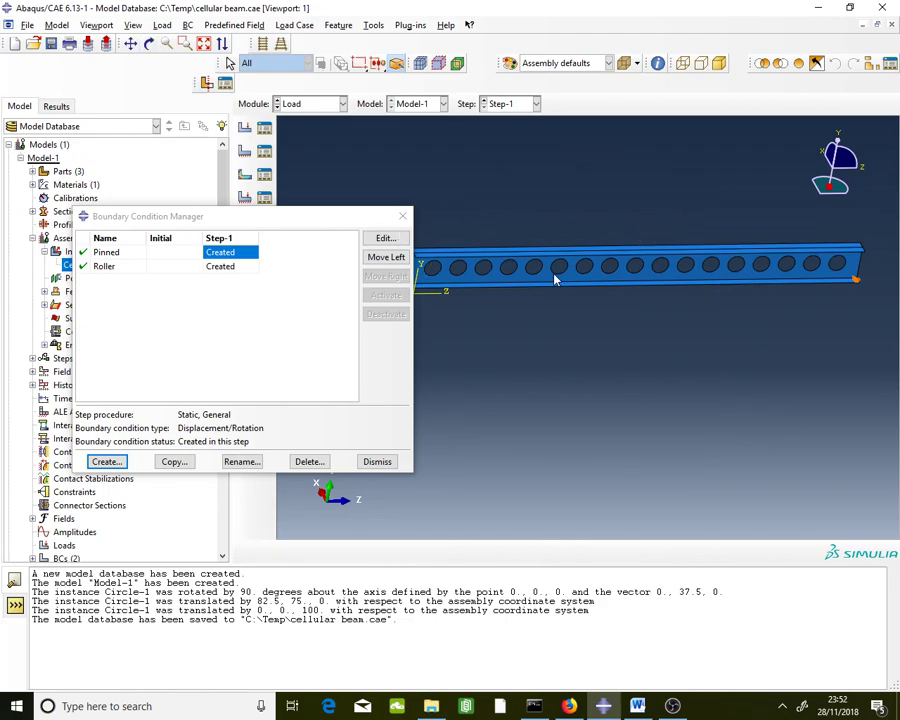
pyautogui.keyDown('ctrl'); pyautogui.keyDown('alt'); pyautogui.moveTo(635, 277); pyautogui.dragTo(676, 316); pyautogui.keyUp('alt'); pyautogui.keyUp('ctrl')
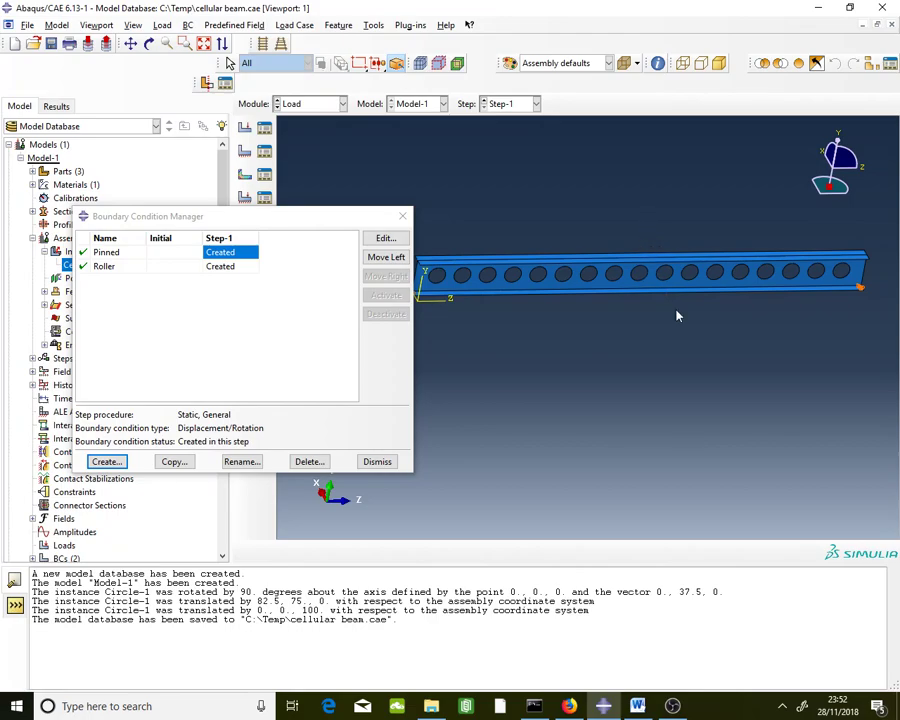
pyautogui.scroll(2, 647, 262)
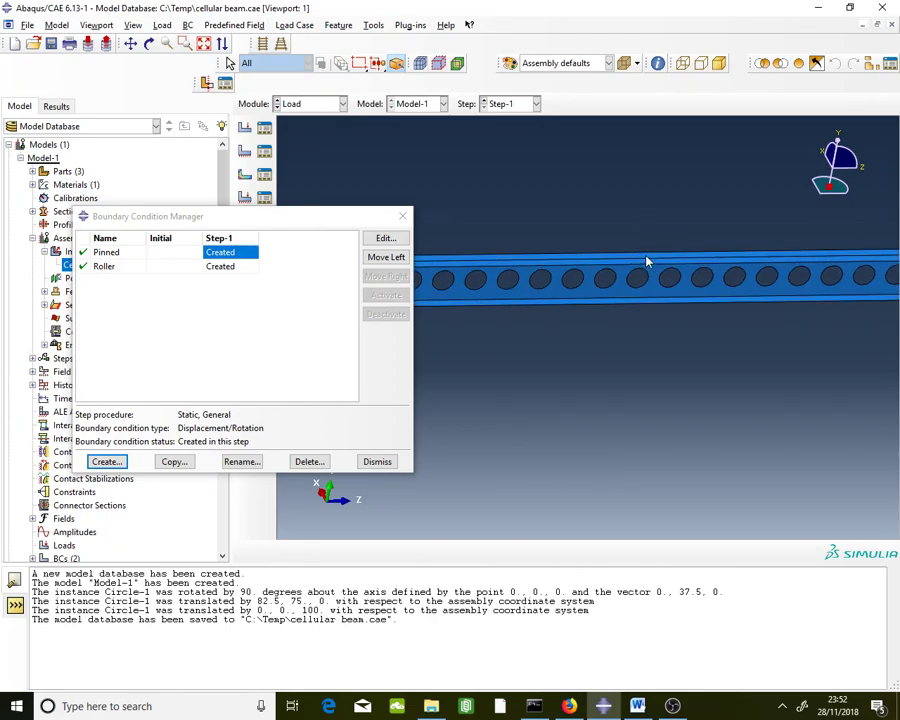
pyautogui.scroll(2, 660, 262)
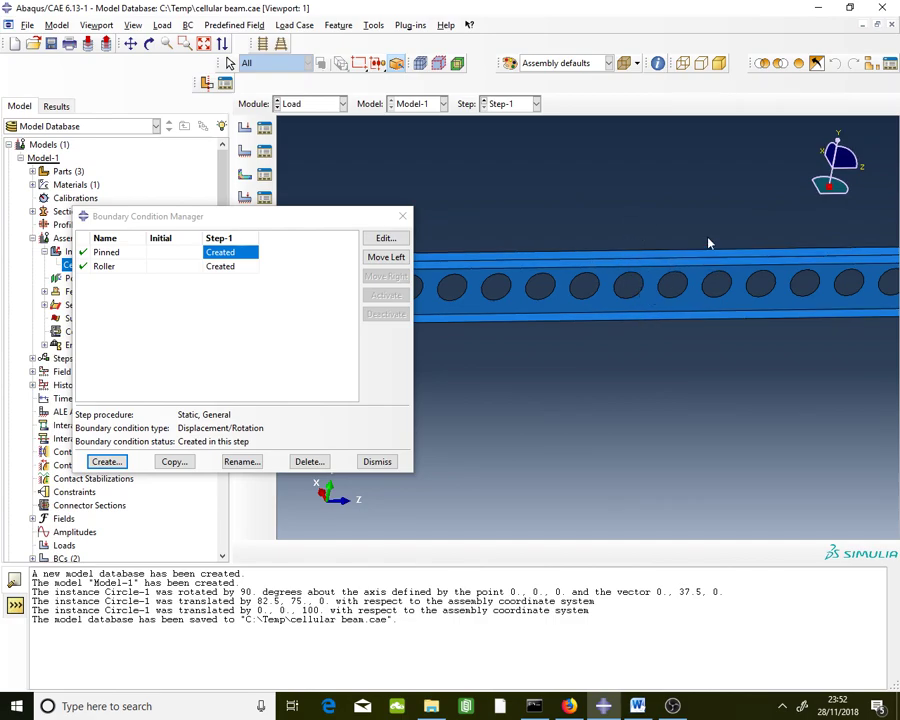
pyautogui.scroll(-1, 690, 261)
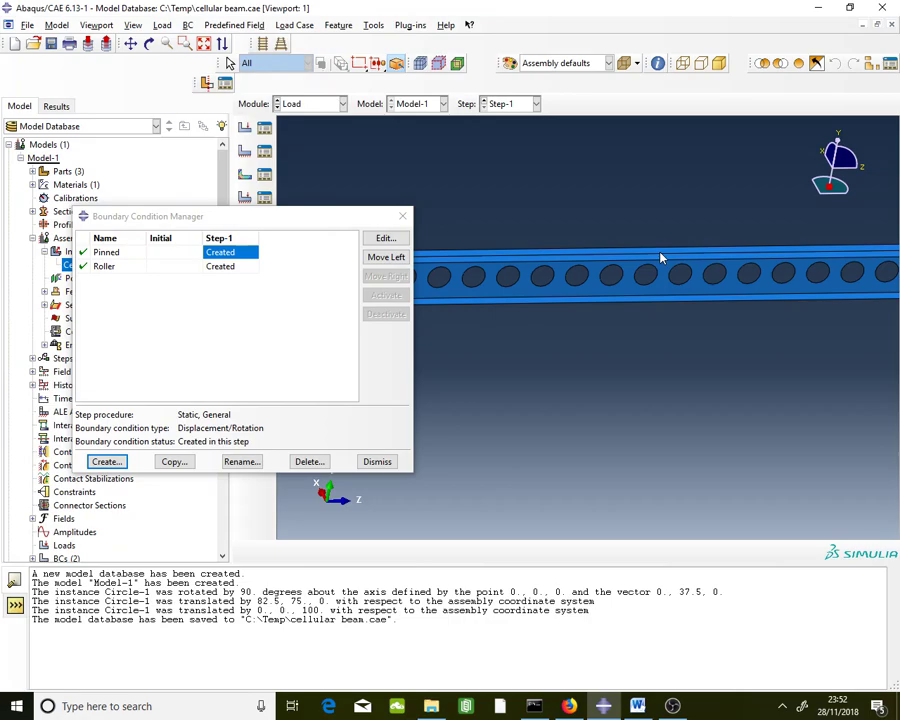
pyautogui.moveTo(262, 222); pyautogui.dragTo(172, 225)
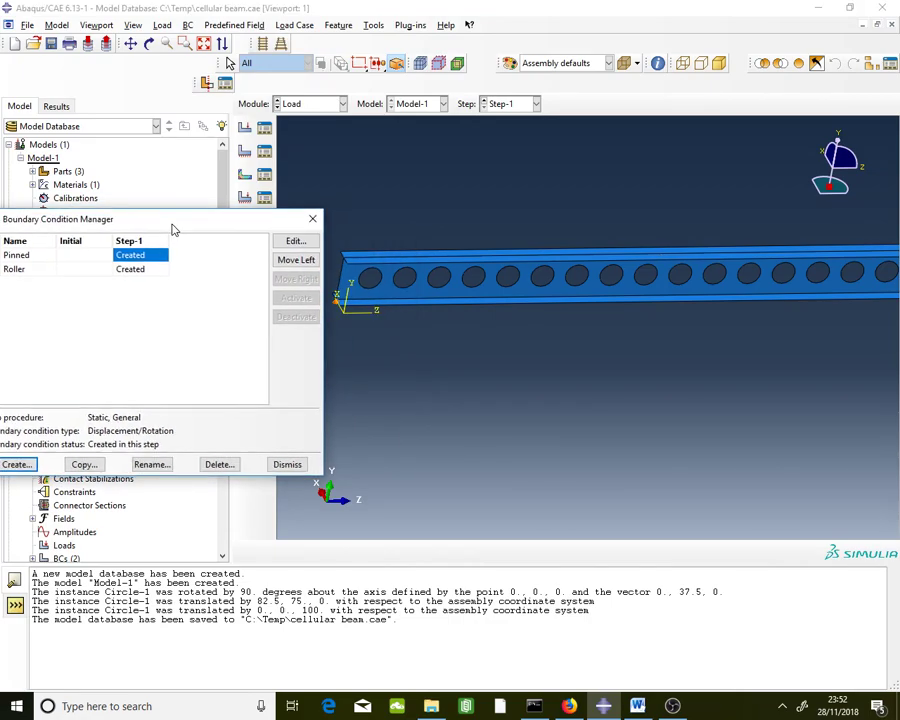
pyautogui.keyDown('ctrl'); pyautogui.keyDown('alt'); pyautogui.moveTo(641, 258); pyautogui.dragTo(680, 247, button='middle'); pyautogui.keyUp('alt'); pyautogui.keyUp('ctrl')
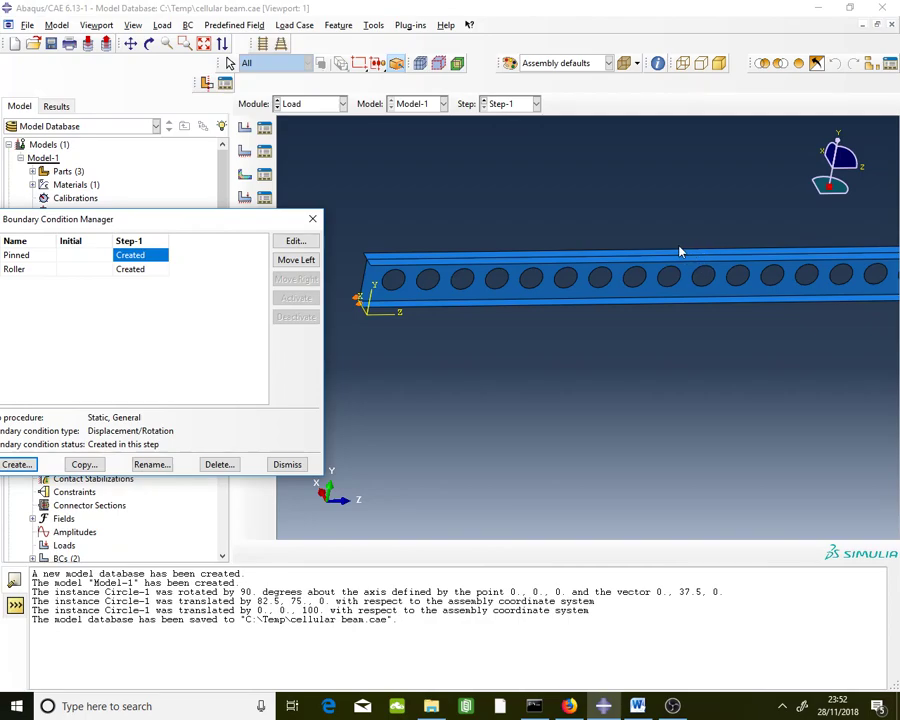
pyautogui.scroll(2, 700, 255)
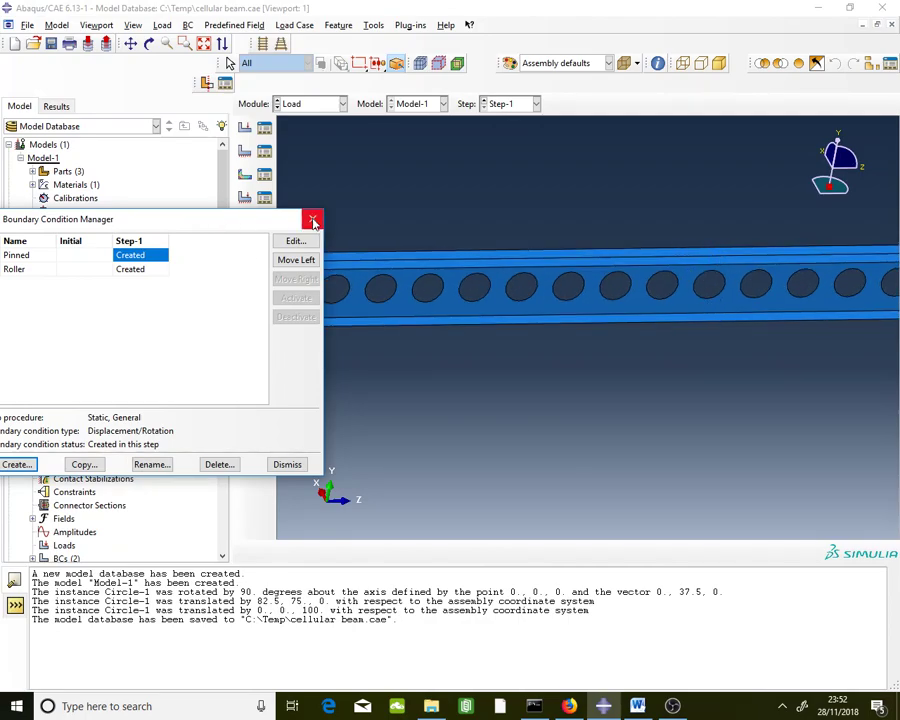
pyautogui.click(287, 464)
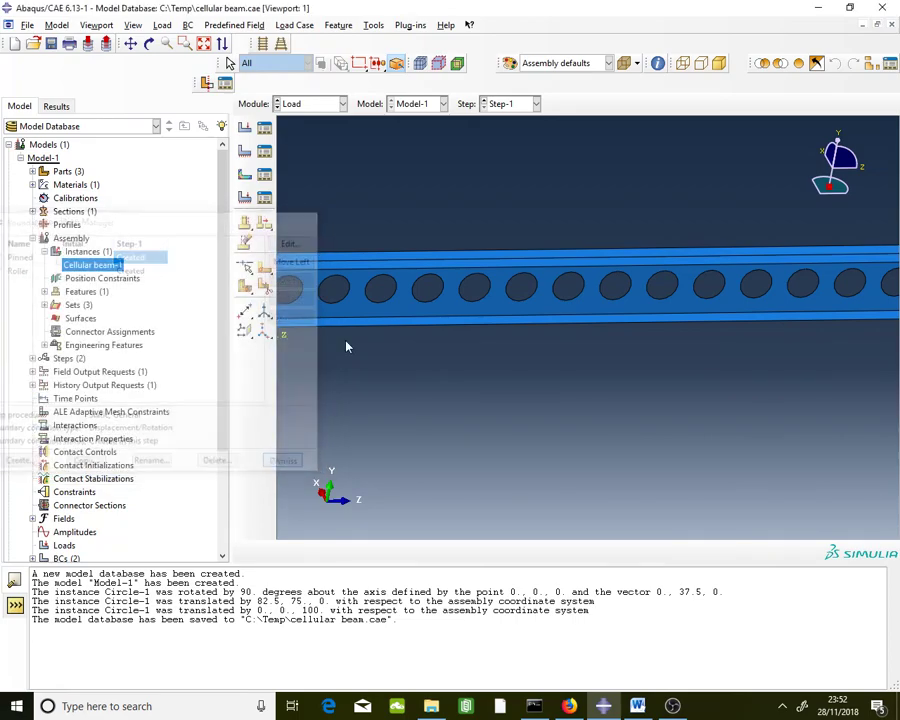
# Create a three-point datum plane across the beam at midspan, using two top flange points and one bottom flange point.
pyautogui.scroll(-1, 723, 203)
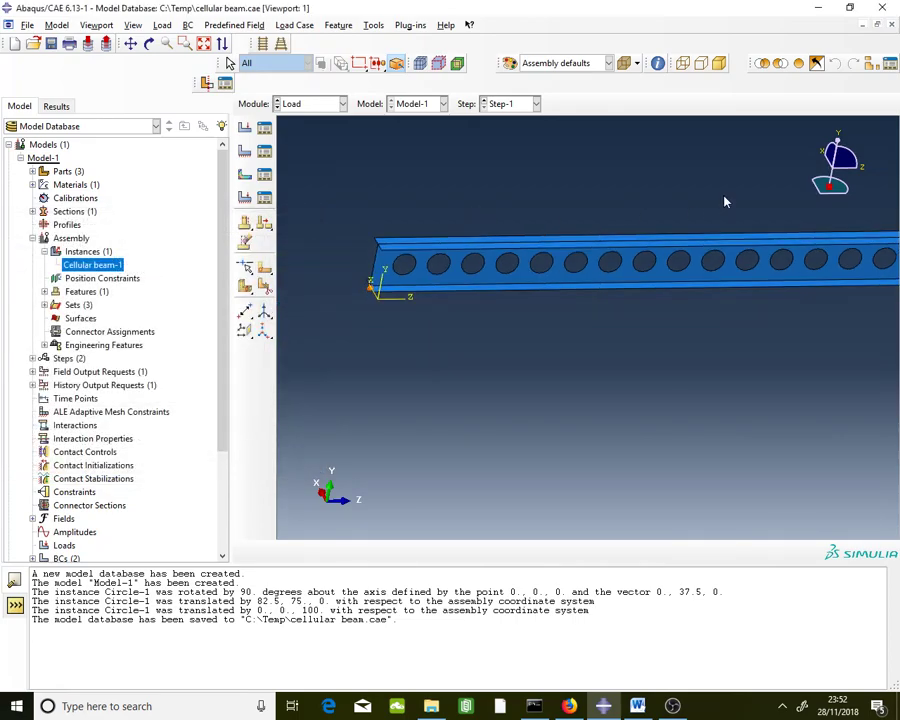
pyautogui.scroll(-1, 518, 201)
pyautogui.scroll(-1, 717, 253)
pyautogui.scroll(1, 717, 253)
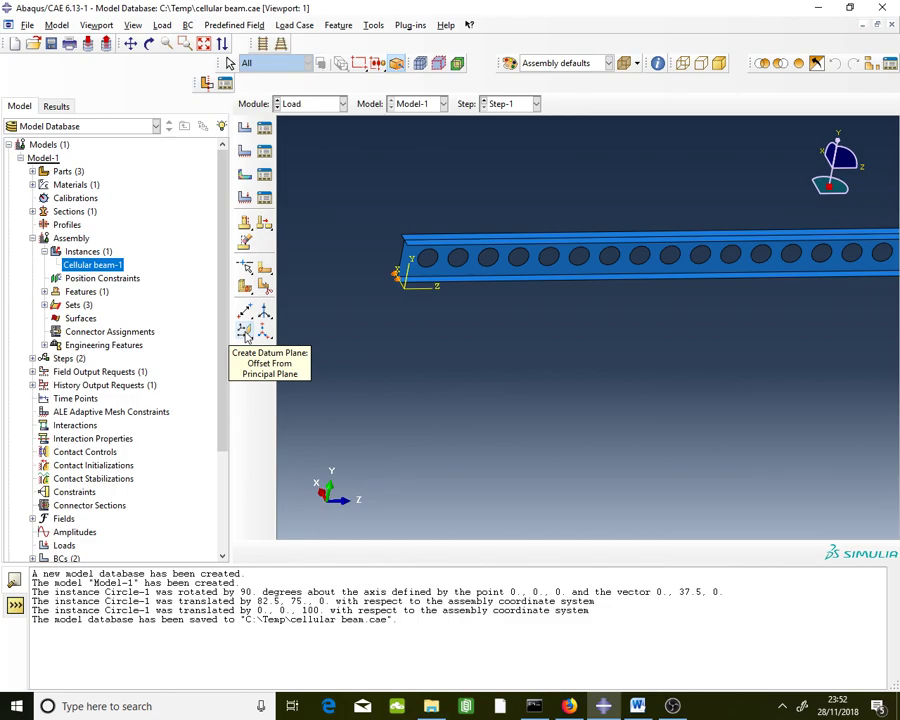
pyautogui.click(246, 337)
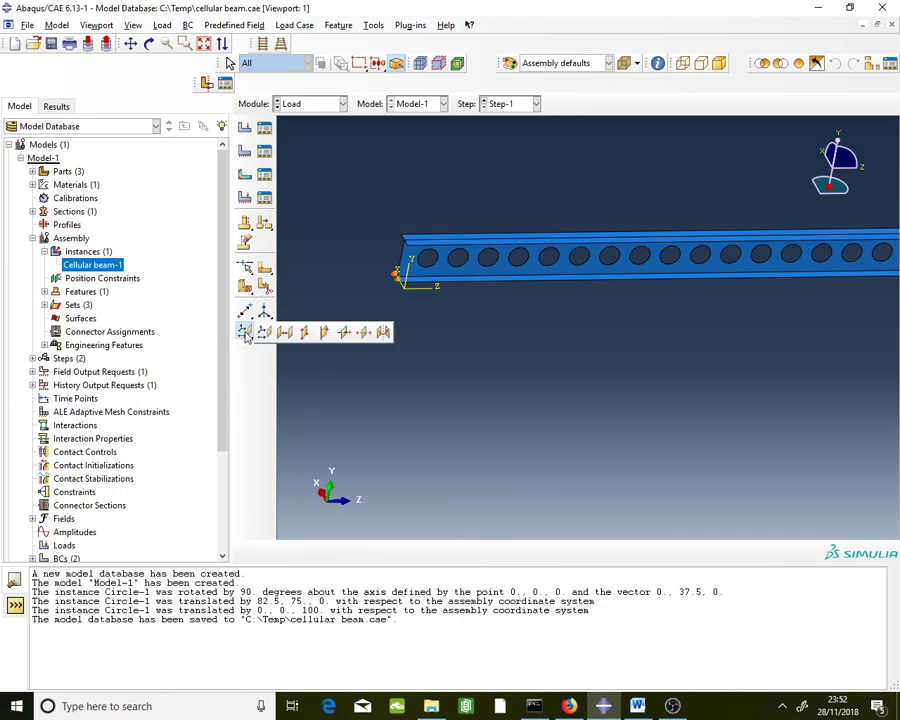
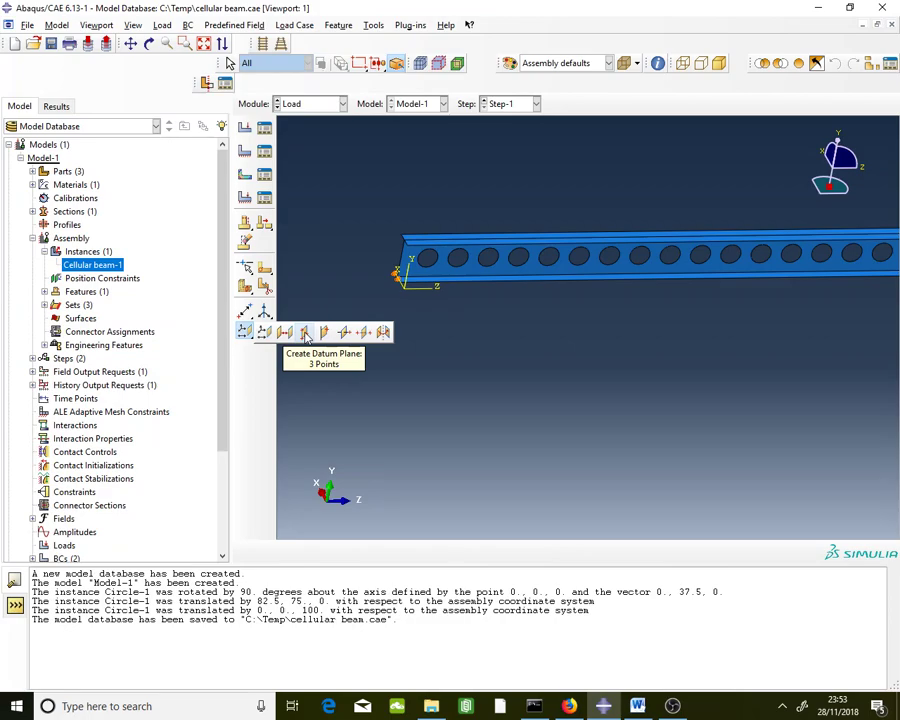
pyautogui.click(305, 336)
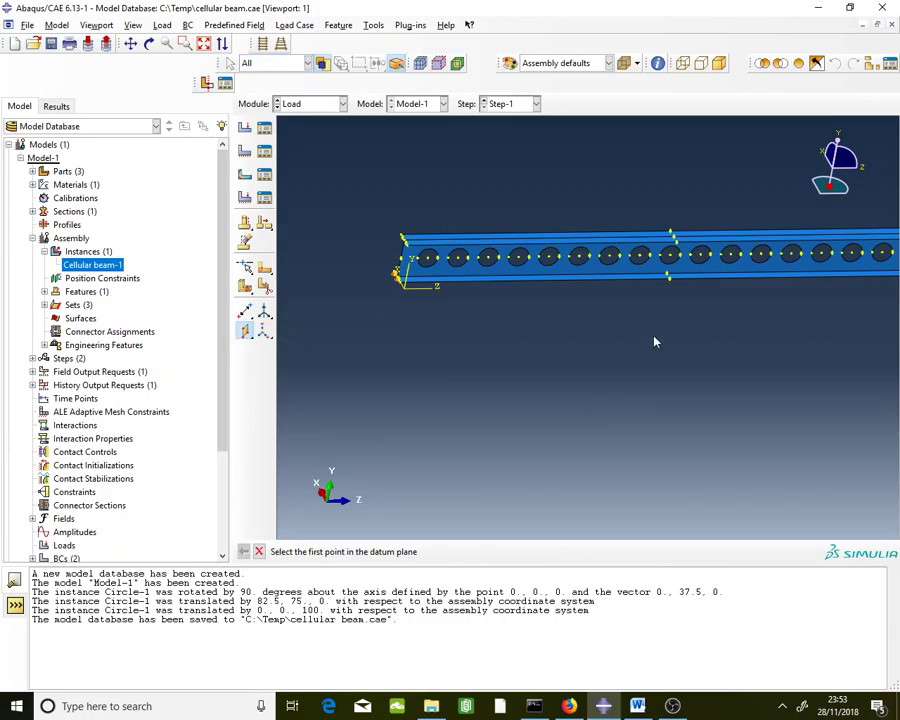
pyautogui.scroll(-1, 580, 278)
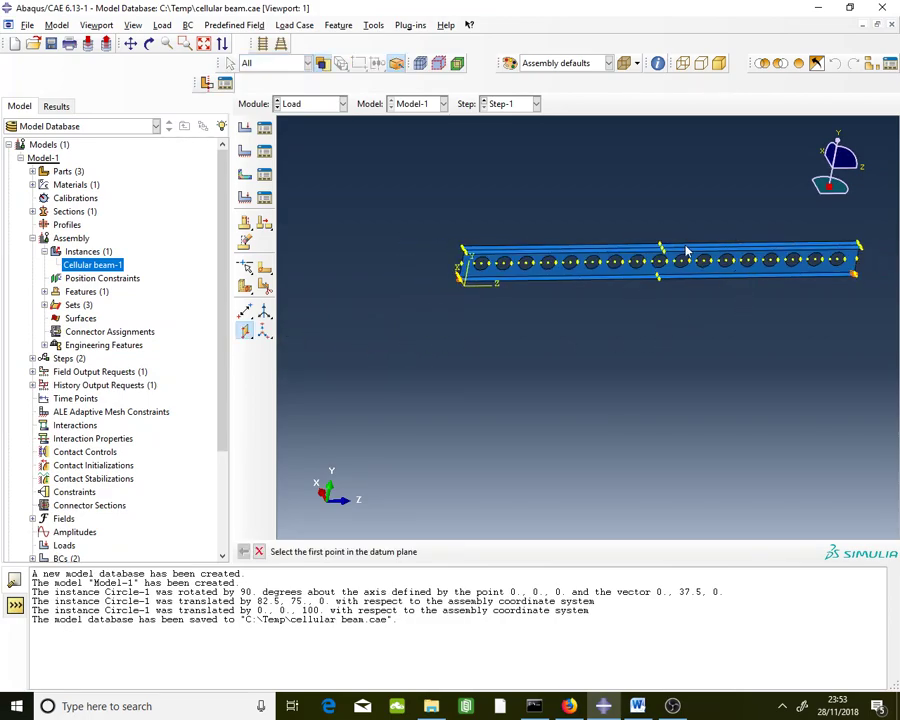
pyautogui.scroll(2, 688, 262)
pyautogui.scroll(-1, 688, 262)
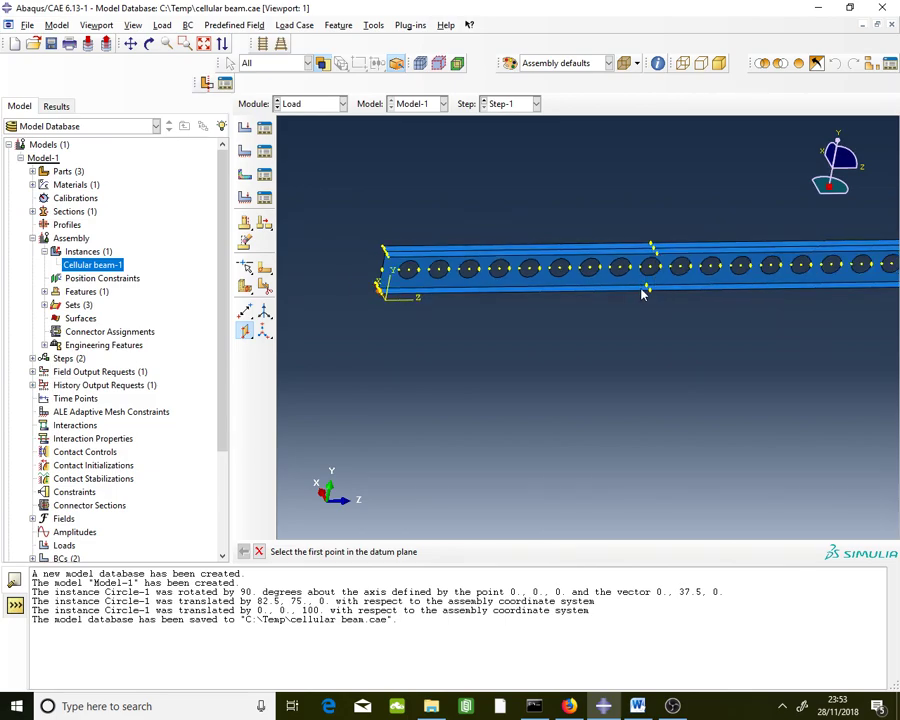
pyautogui.scroll(2, 670, 255)
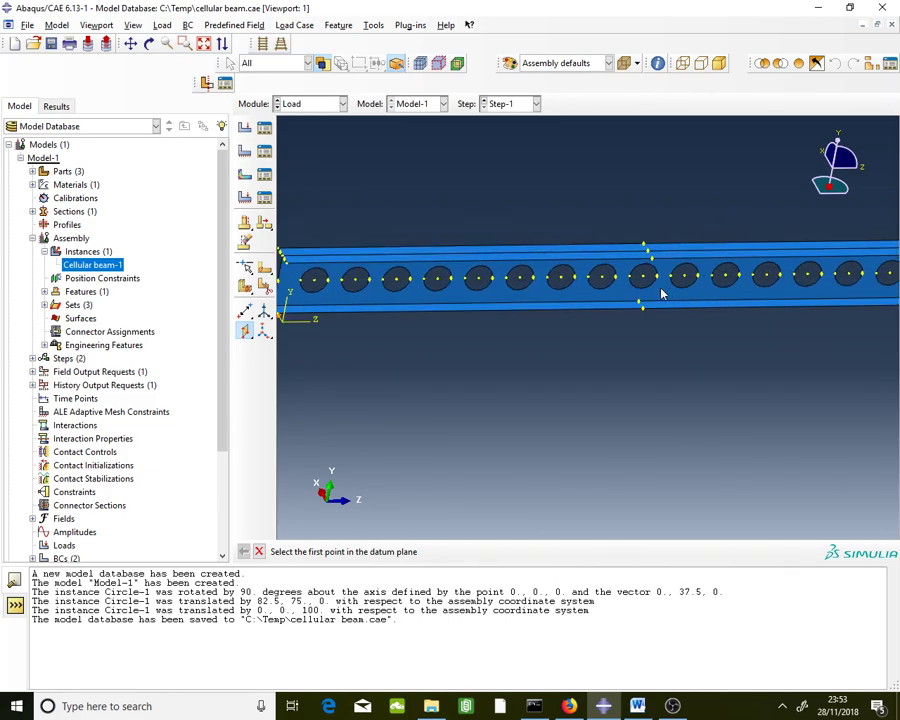
pyautogui.scroll(1, 660, 293)
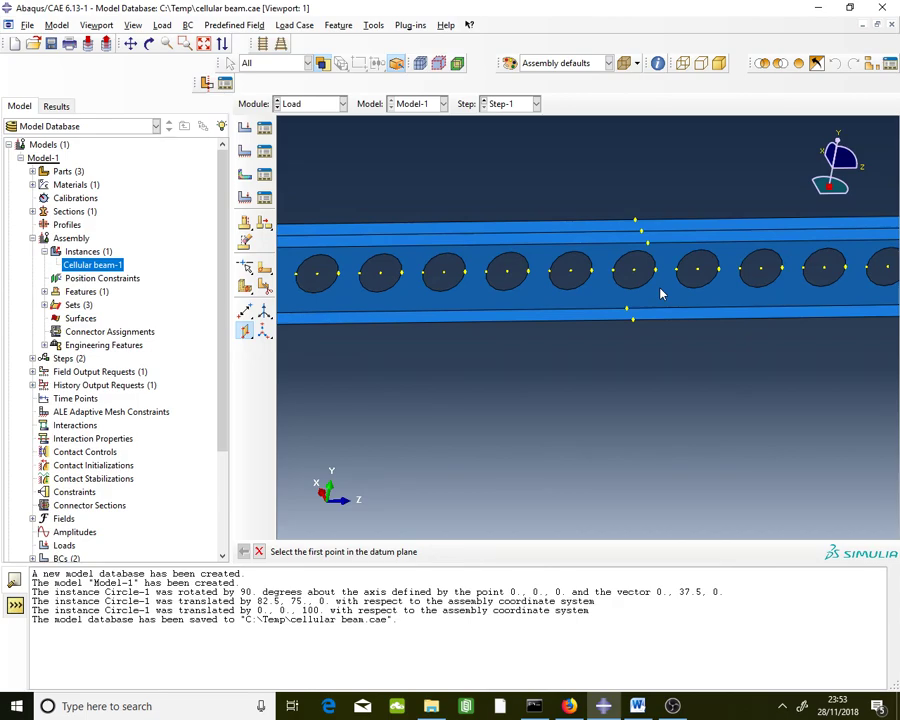
pyautogui.click(634, 220)
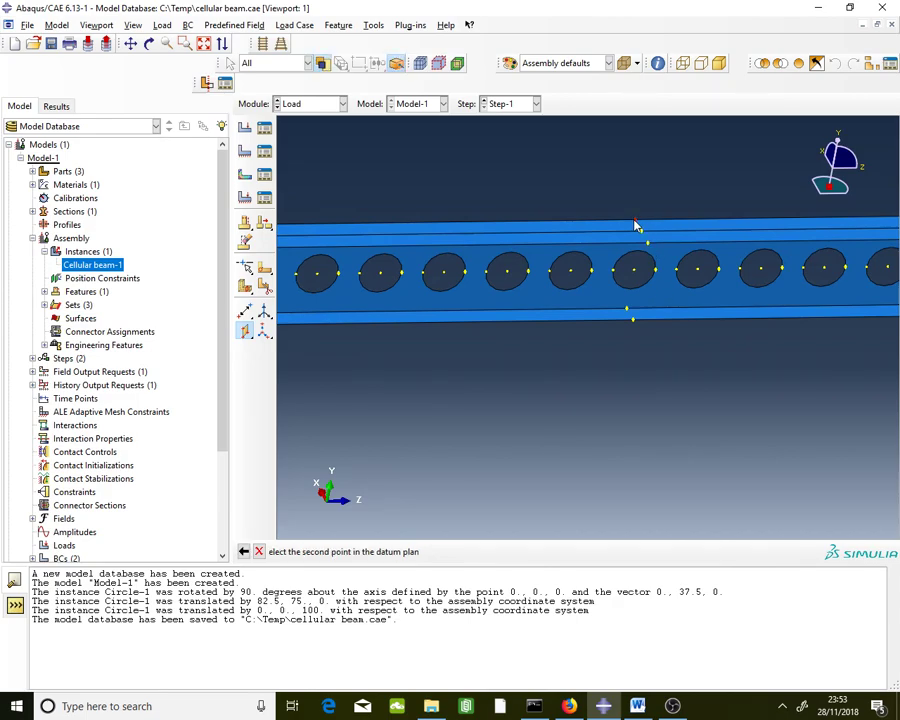
pyautogui.click(645, 240)
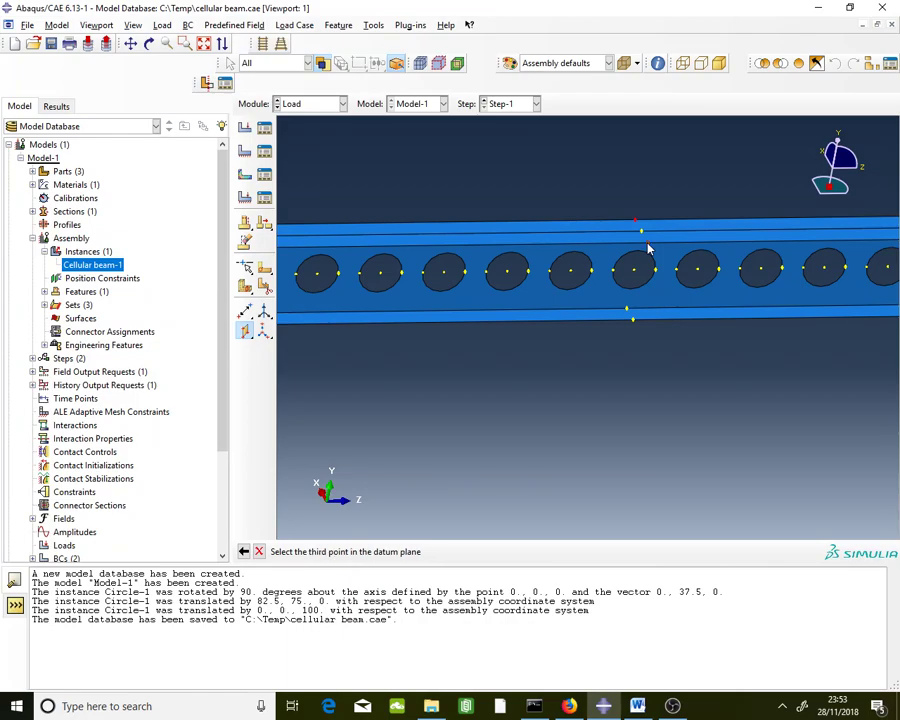
pyautogui.click(627, 308)
# Create a datum plane offset 12.5 from the midspan datum plane in the positive Z direction.
pyautogui.scroll(-2, 688, 258)
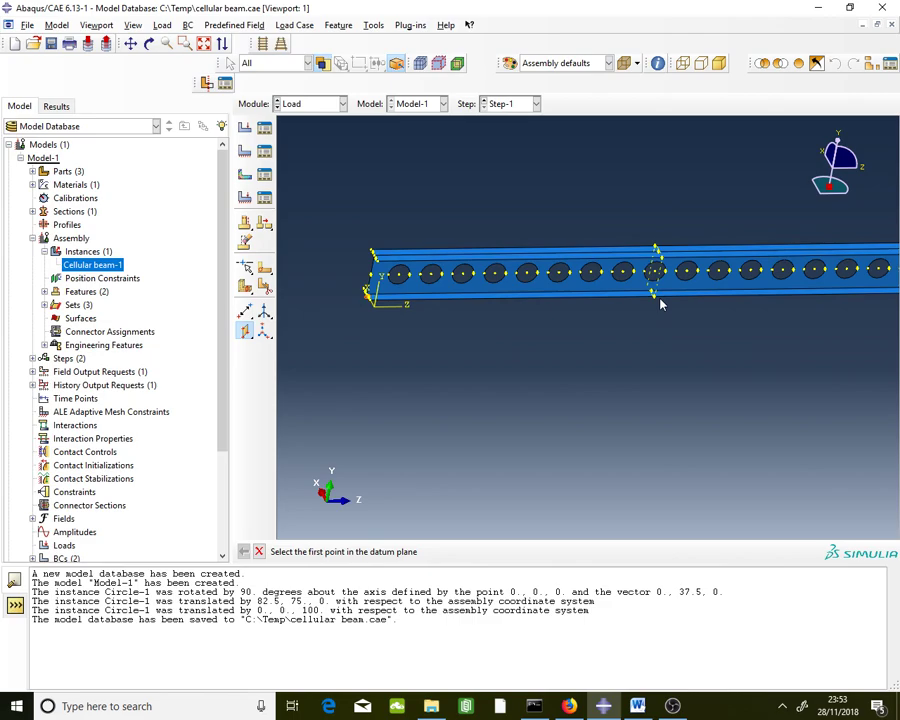
pyautogui.scroll(-2, 627, 283)
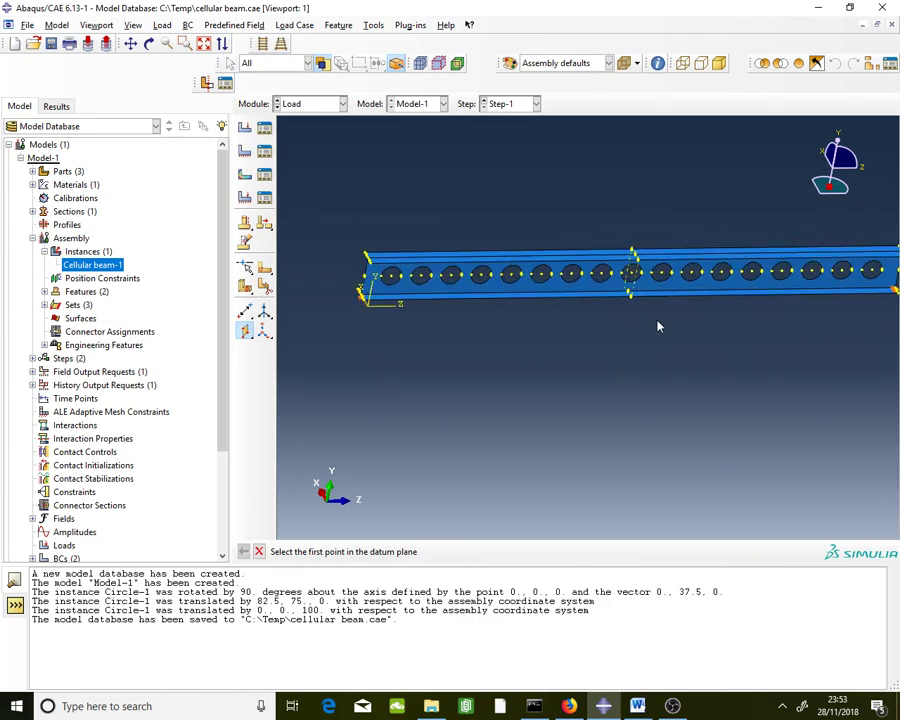
pyautogui.scroll(-3, 630, 260)
pyautogui.scroll(-1, 645, 275)
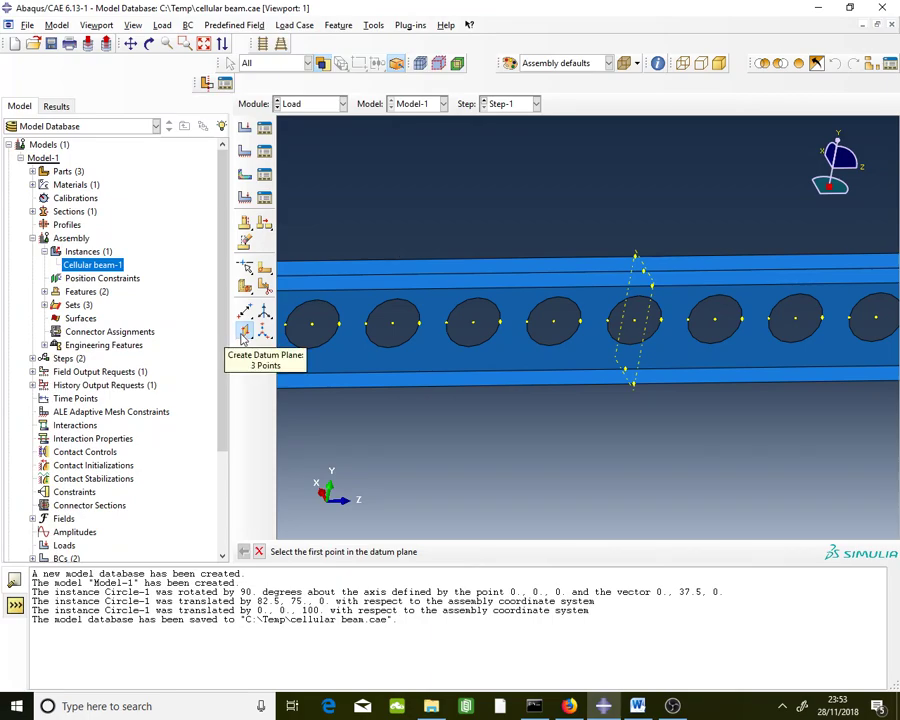
pyautogui.click(243, 333)
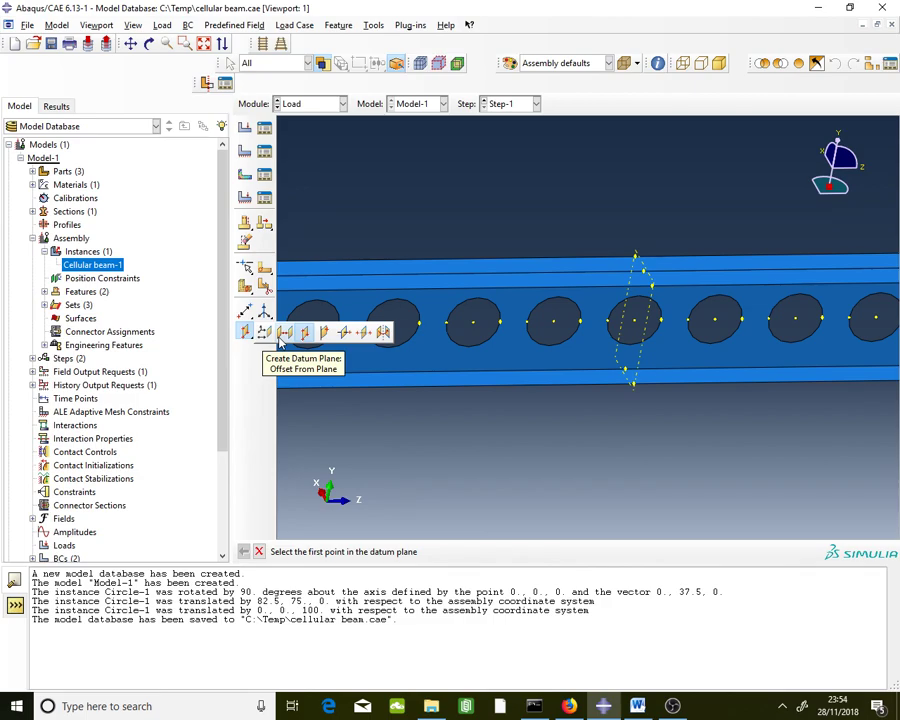
pyautogui.click(282, 336)
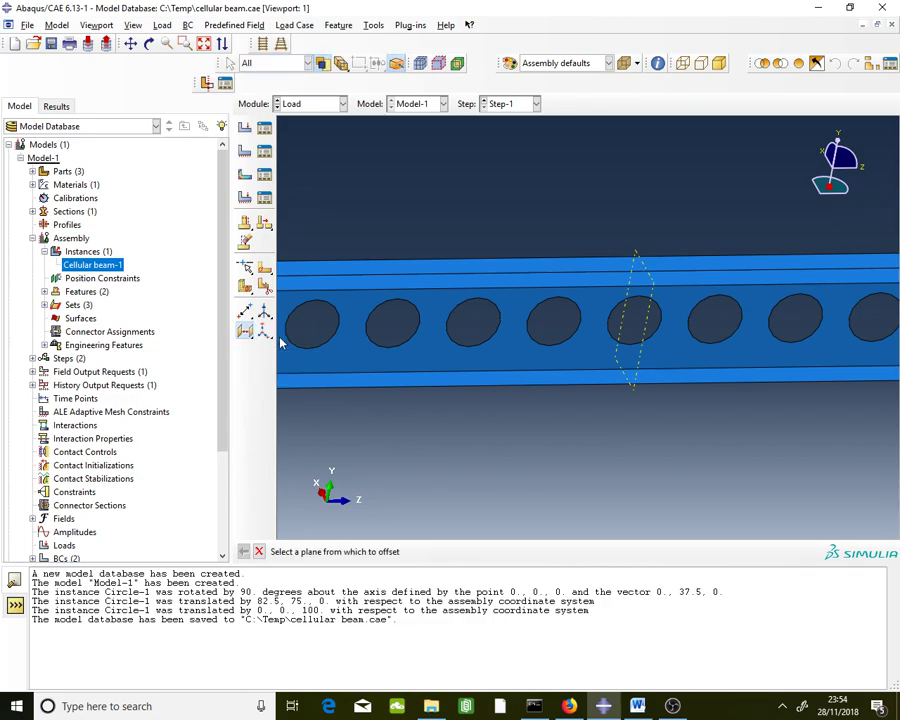
pyautogui.click(643, 263)
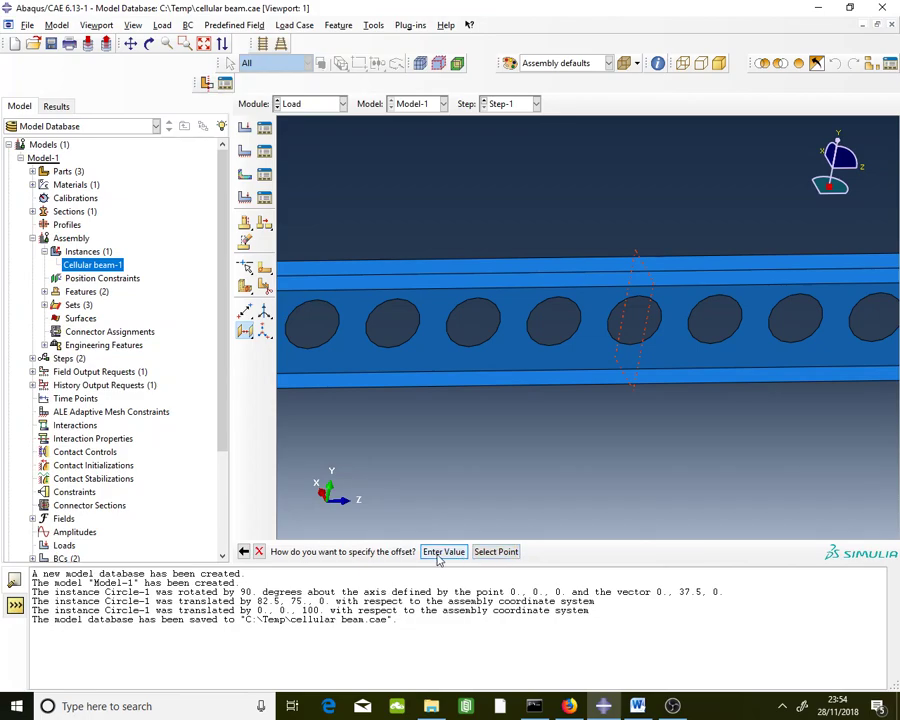
pyautogui.click(442, 552)
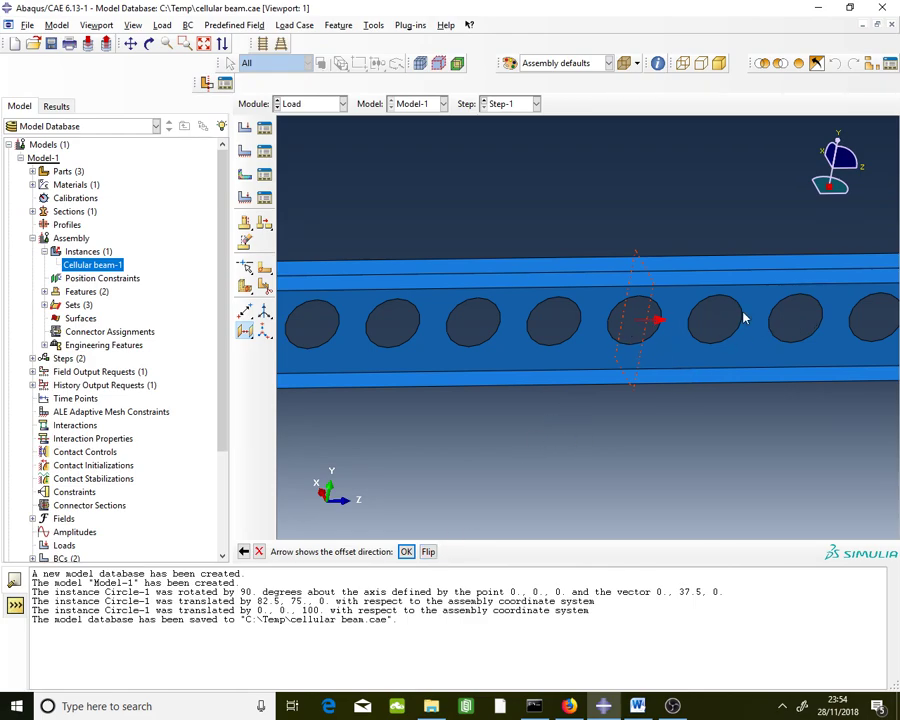
pyautogui.click(407, 553)
pyautogui.write('12.5')
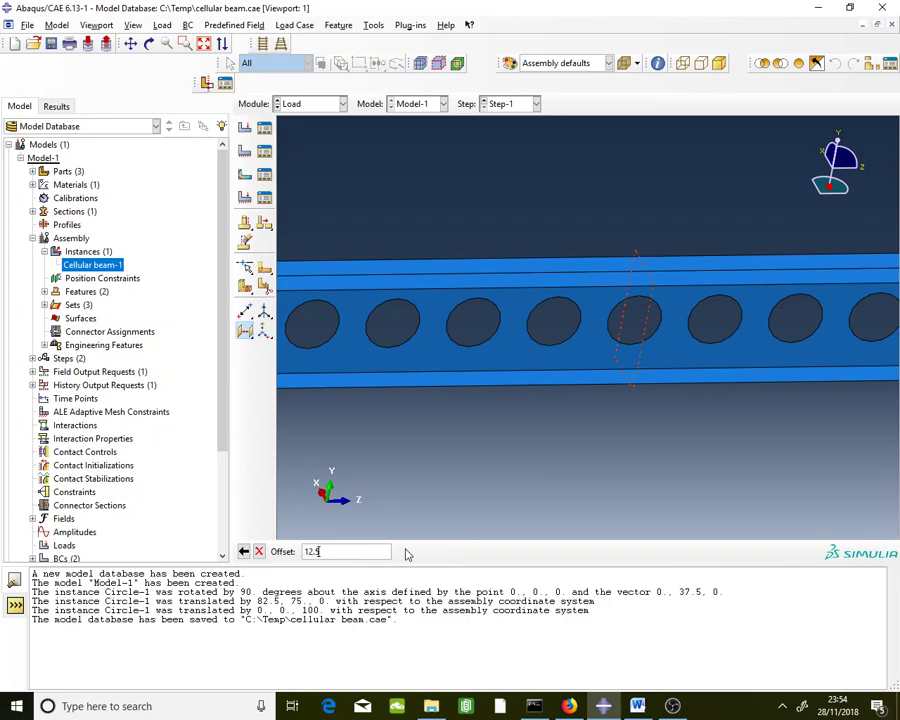
pyautogui.press('Return')
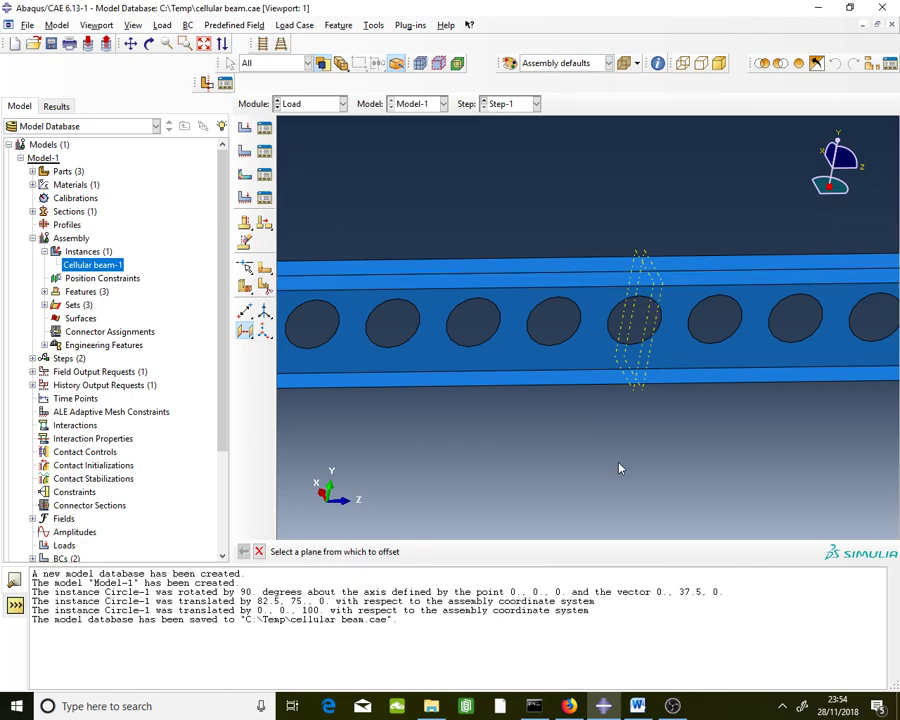
# Create a datum plane offset 12.5 from the midspan datum plane in the negative Z direction.
pyautogui.click(634, 393)
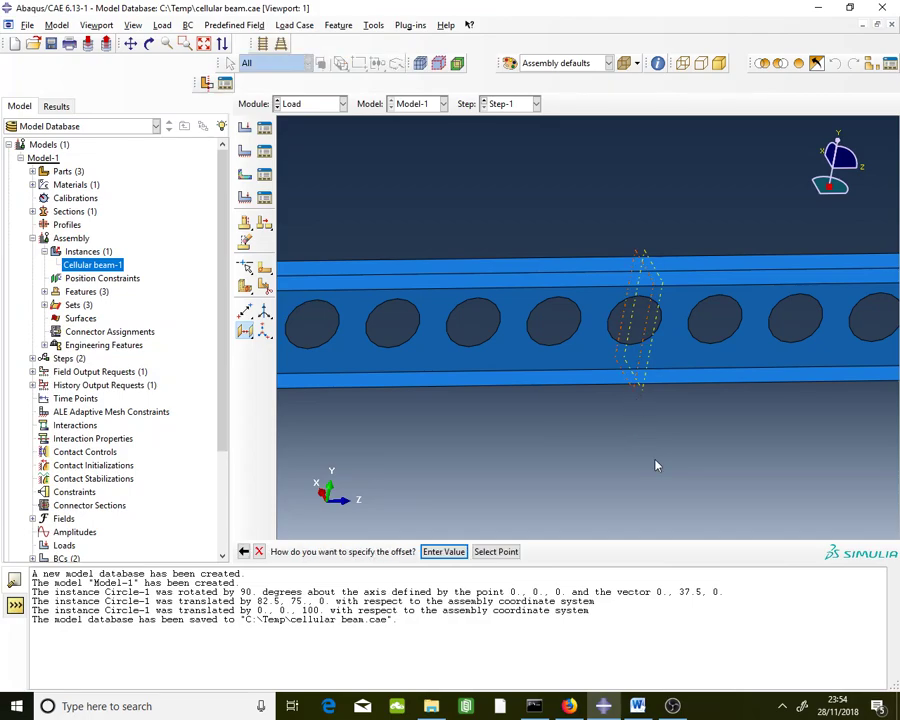
pyautogui.click(445, 552)
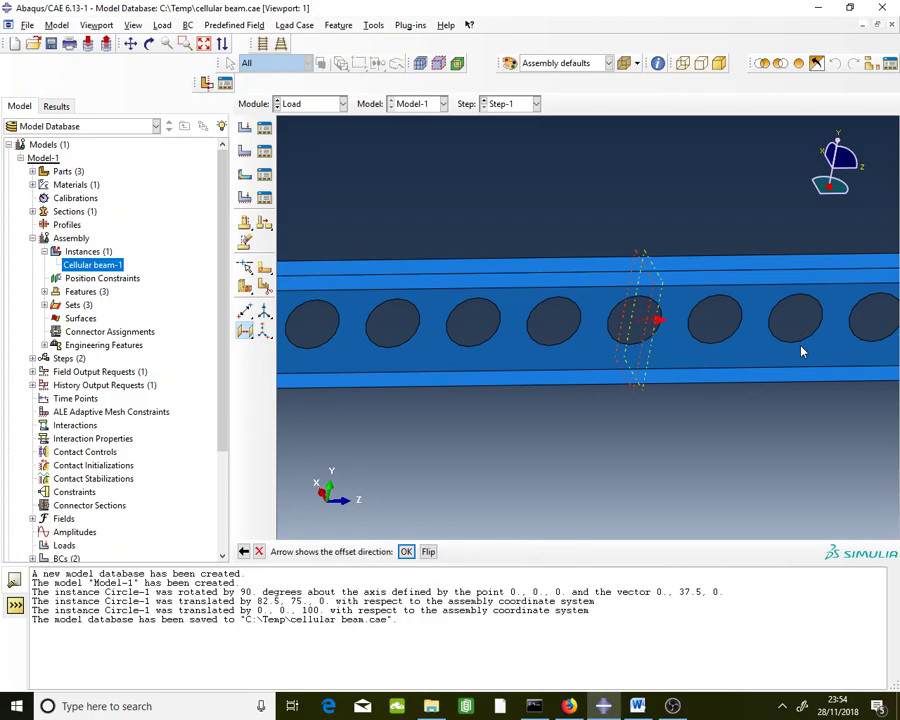
pyautogui.click(430, 552)
pyautogui.click(403, 554)
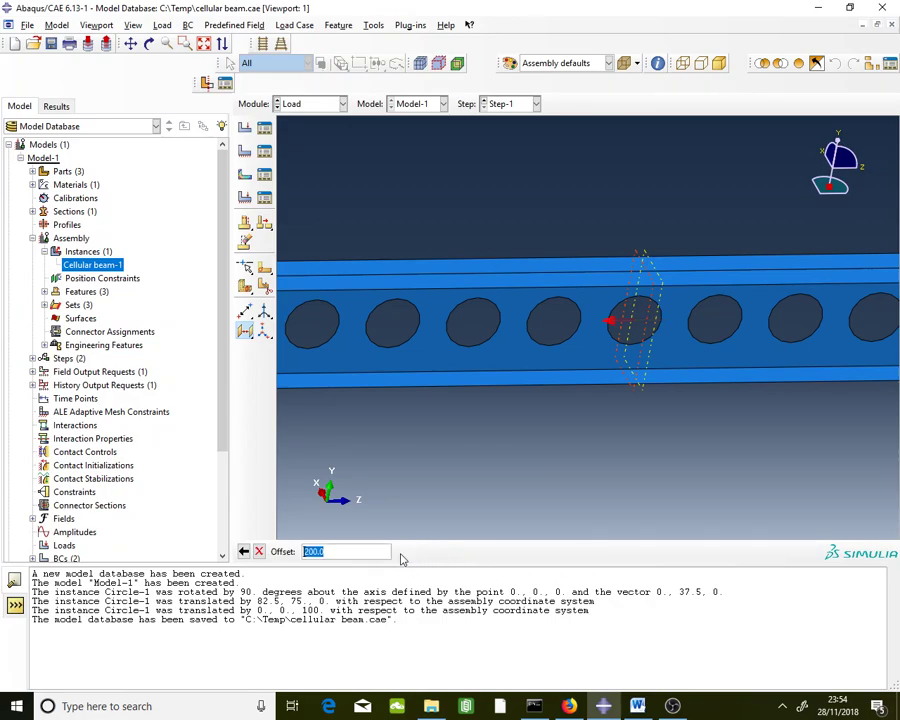
pyautogui.write('12.5')
pyautogui.press('Return')
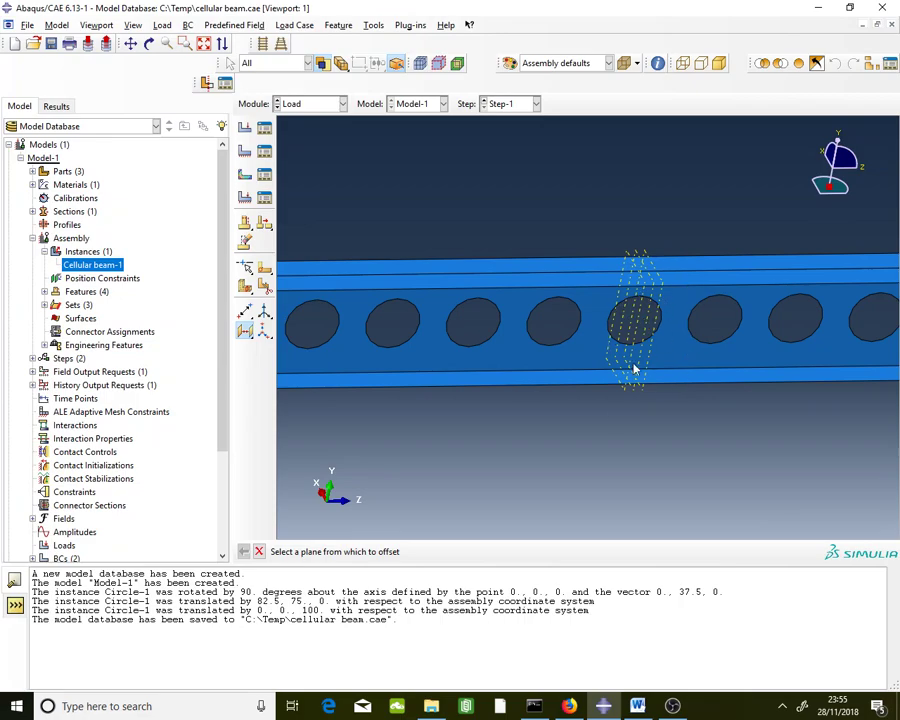
pyautogui.click(258, 551)
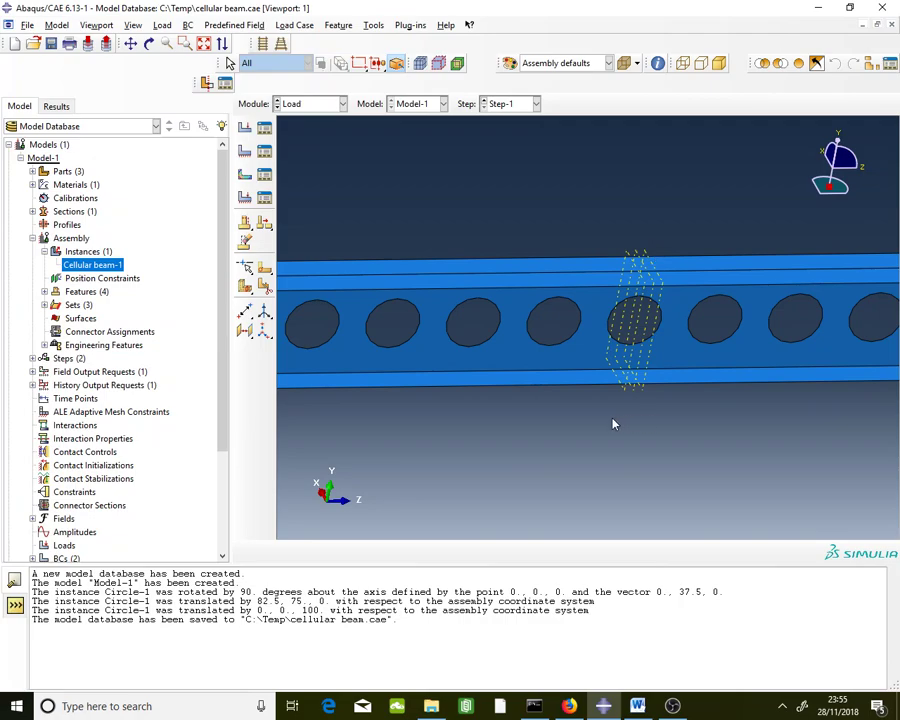
# Try to partition faces with a datum plane, and make the Cellular beam-1 instance independent.
pyautogui.click(266, 271)
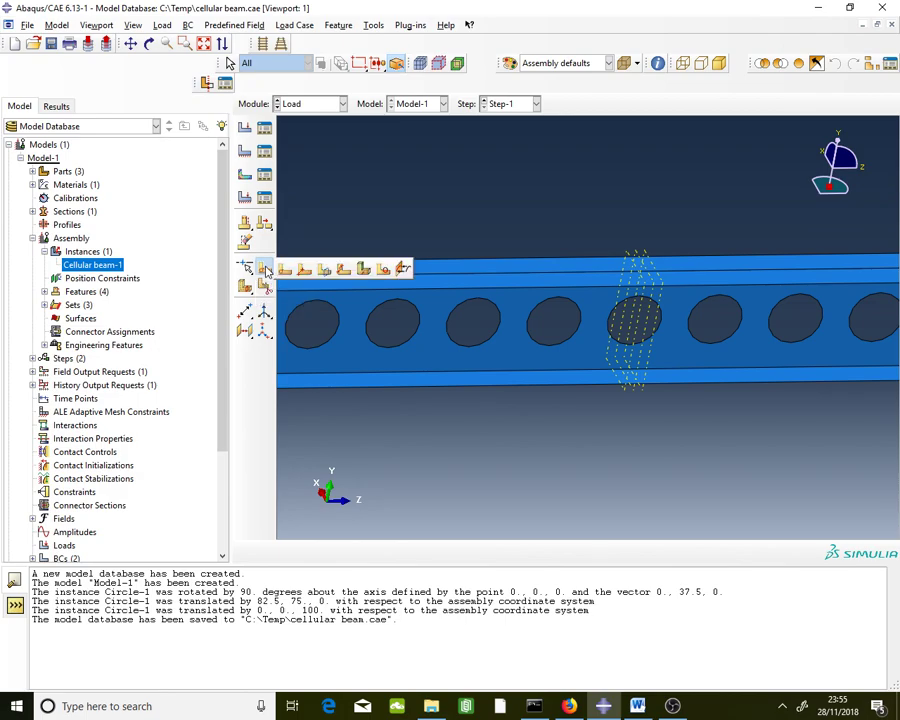
pyautogui.click(324, 271)
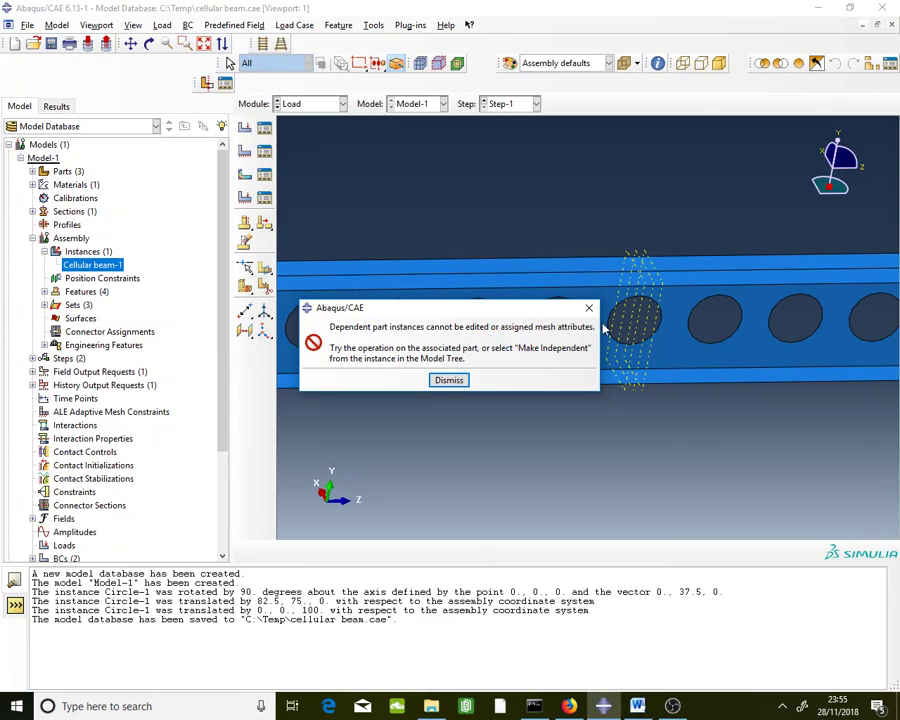
pyautogui.click(449, 380)
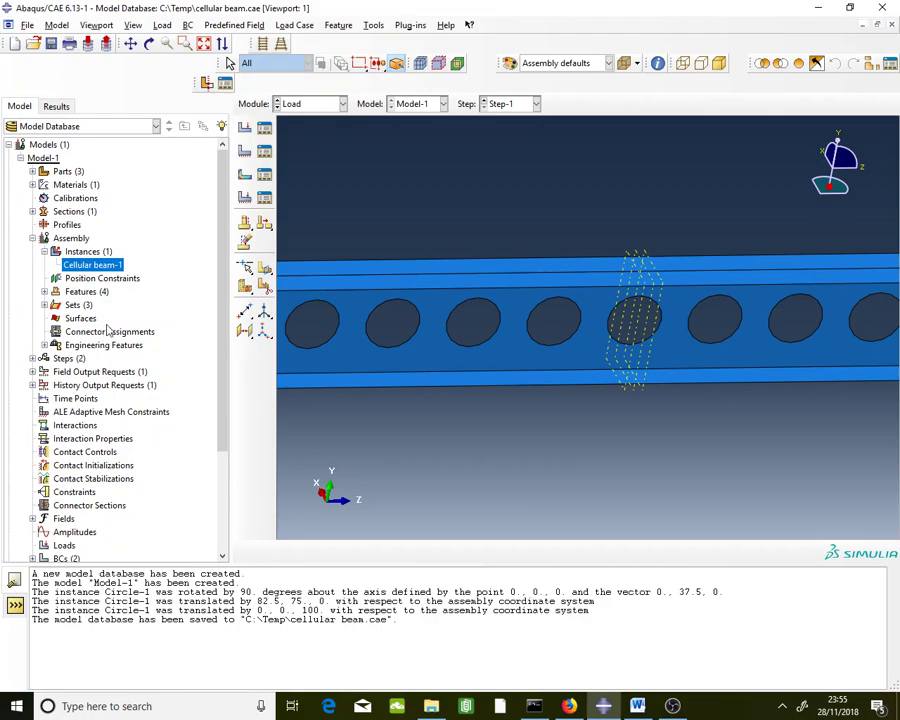
pyautogui.rightClick(108, 268)
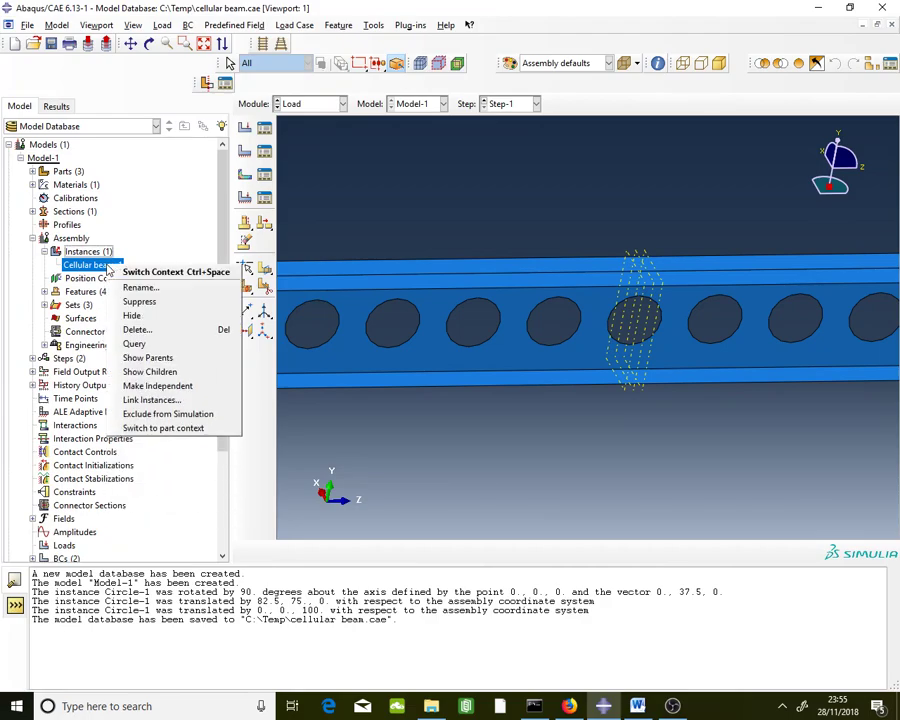
pyautogui.click(194, 388)
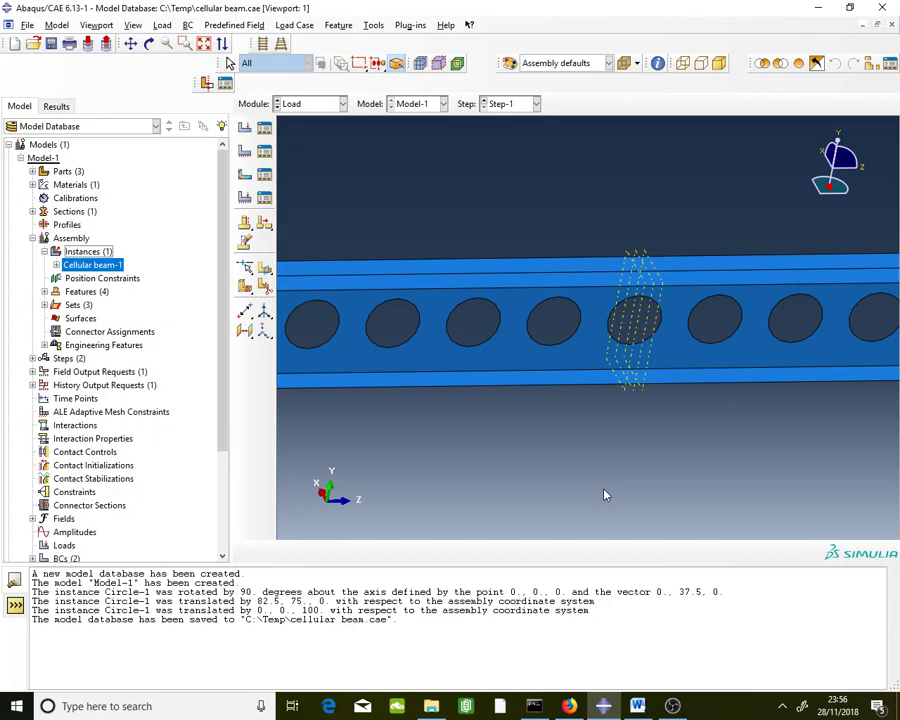
# Partition both top flange faces with the offset datum plane on the negative Z side of midspan.
pyautogui.click(264, 268)
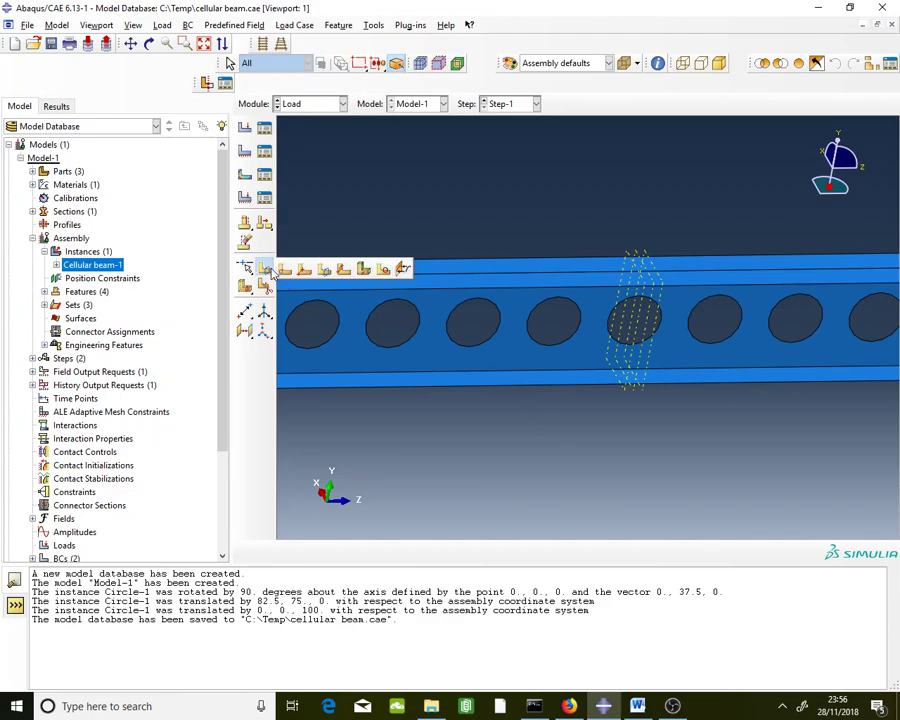
pyautogui.click(324, 271)
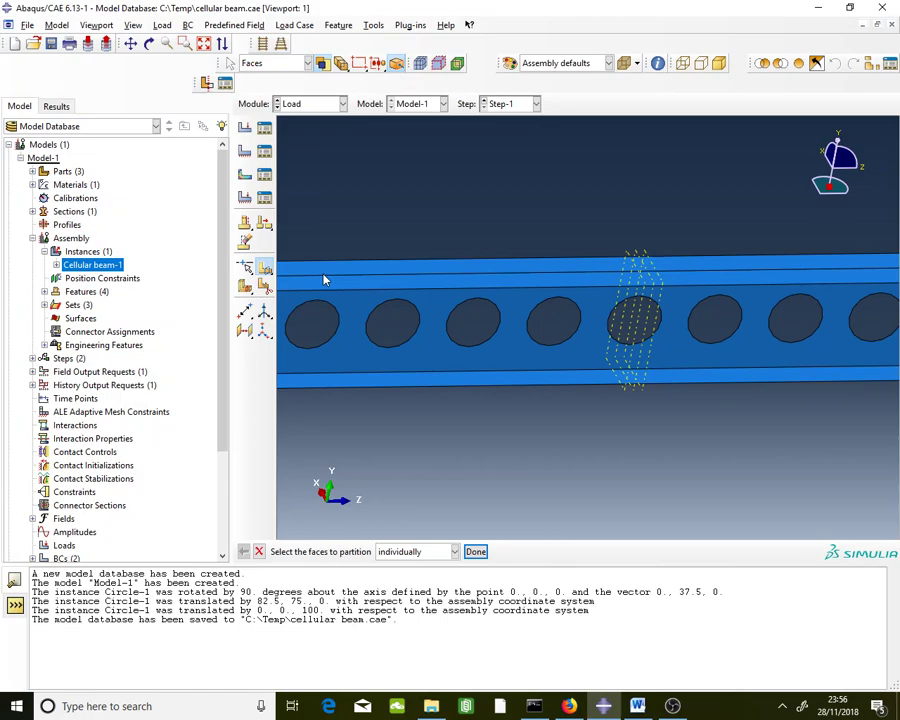
pyautogui.click(565, 271)
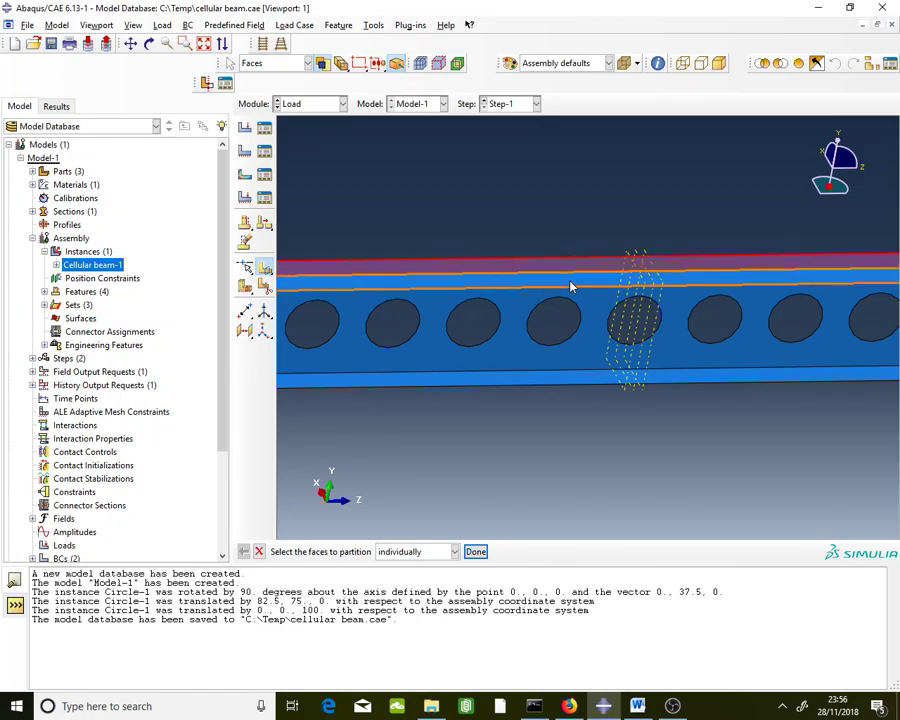
pyautogui.keyDown('shift'); pyautogui.click(570, 287); pyautogui.keyUp('shift')
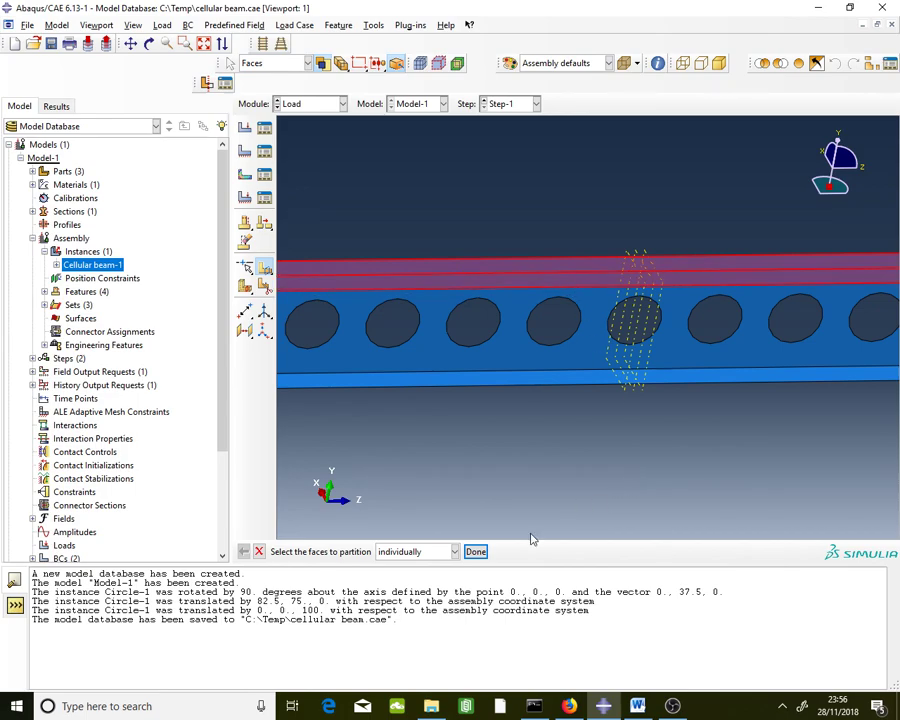
pyautogui.click(476, 551)
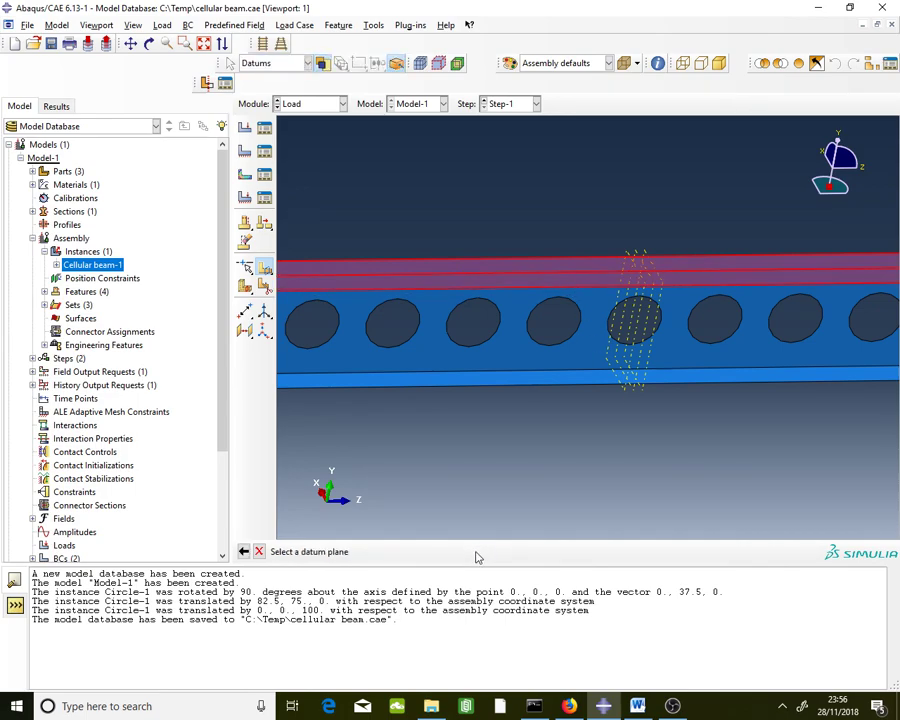
pyautogui.click(634, 256)
pyautogui.click(415, 553)
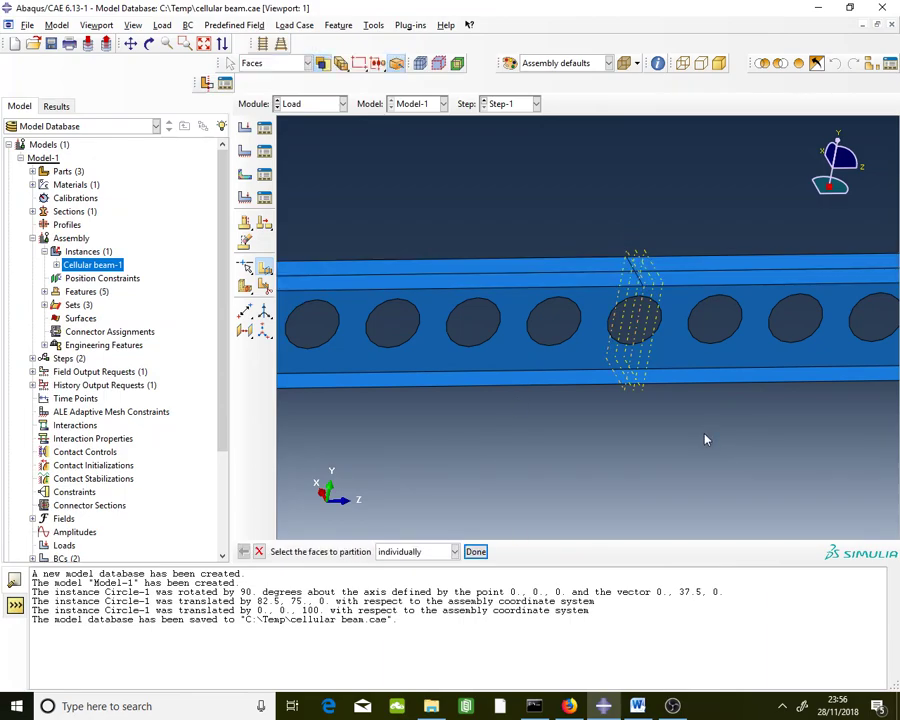
# Partition the top flange faces on the positive Z side of the new cut with the positive Z offset datum plane.
pyautogui.click(688, 264)
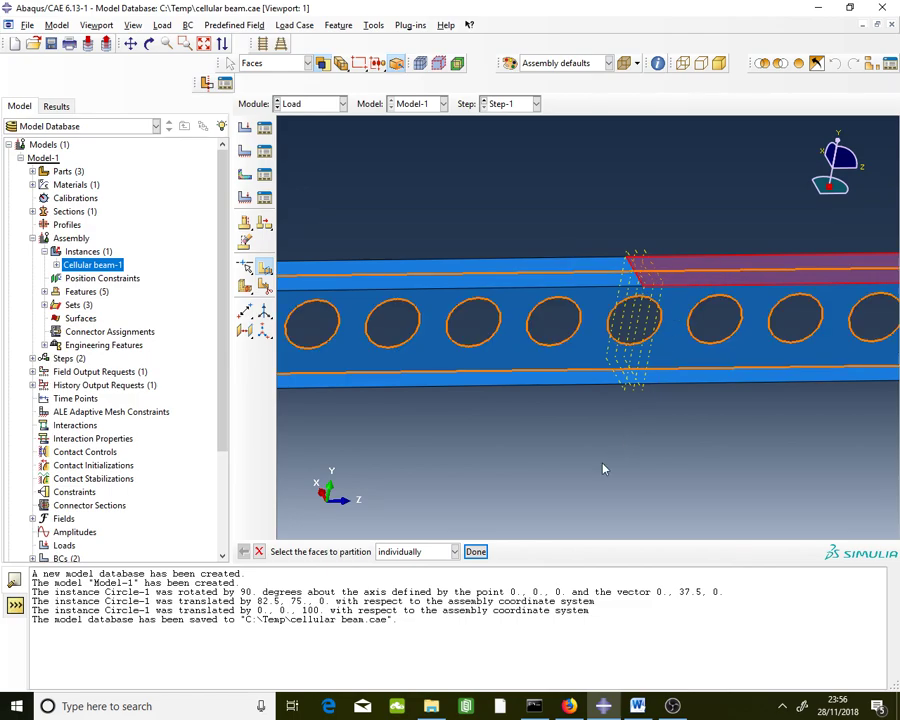
pyautogui.click(476, 552)
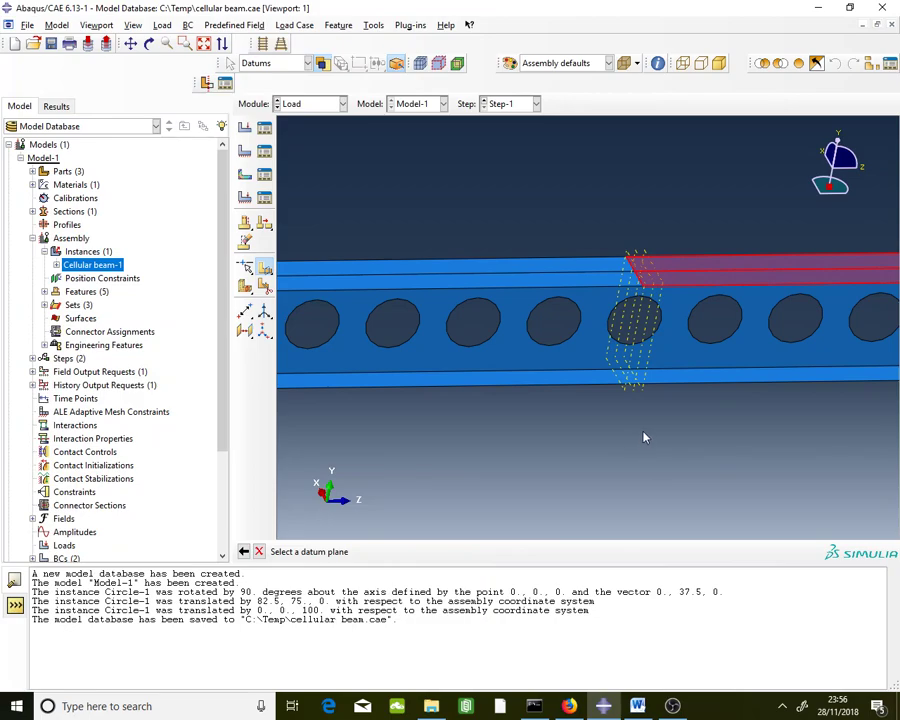
pyautogui.click(644, 393)
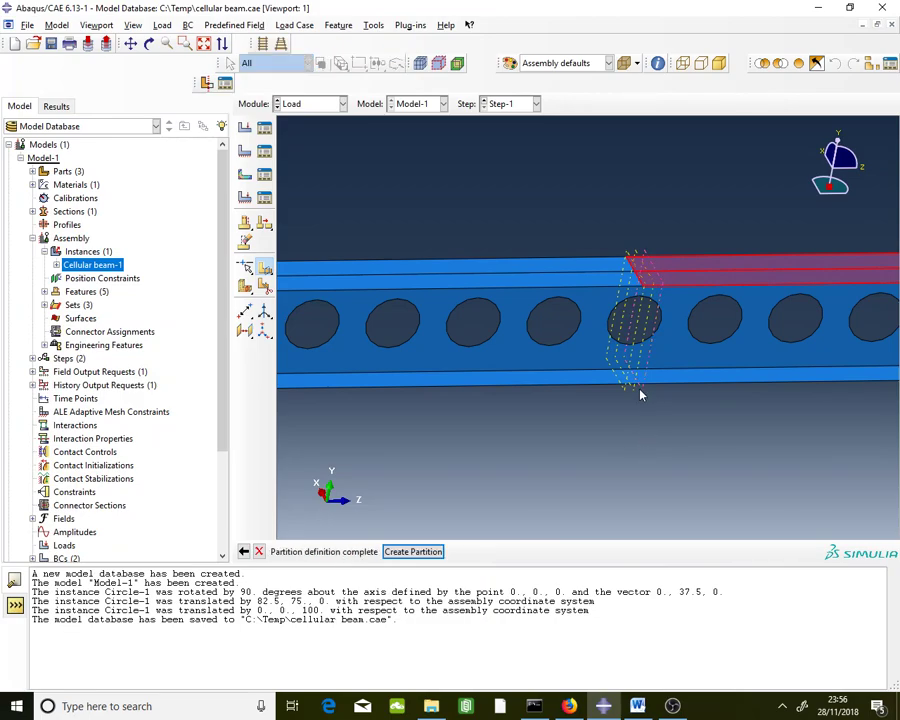
pyautogui.click(412, 549)
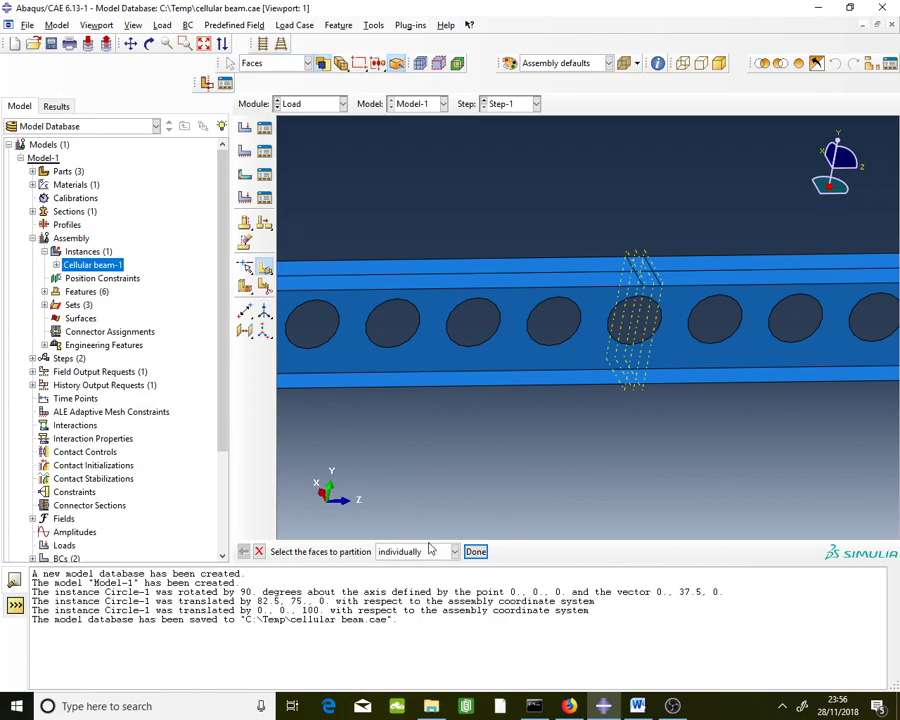
pyautogui.click(476, 552)
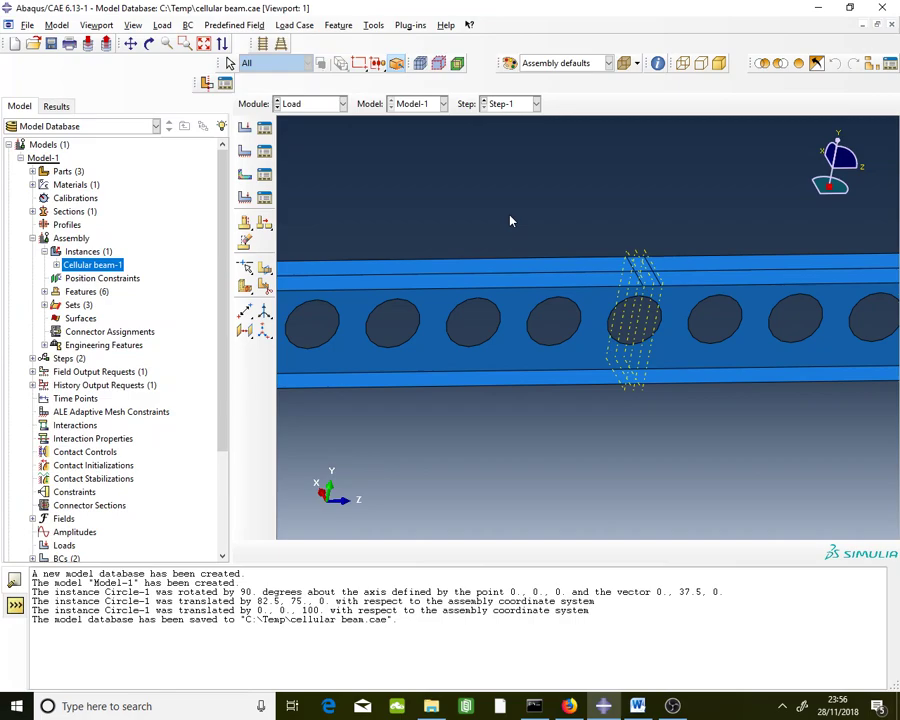
# Create a Displacement/Rotation boundary condition named loading in Step-1 on the narrow top flange strip at midspan, using Set-3 as region.
pyautogui.click(263, 154)
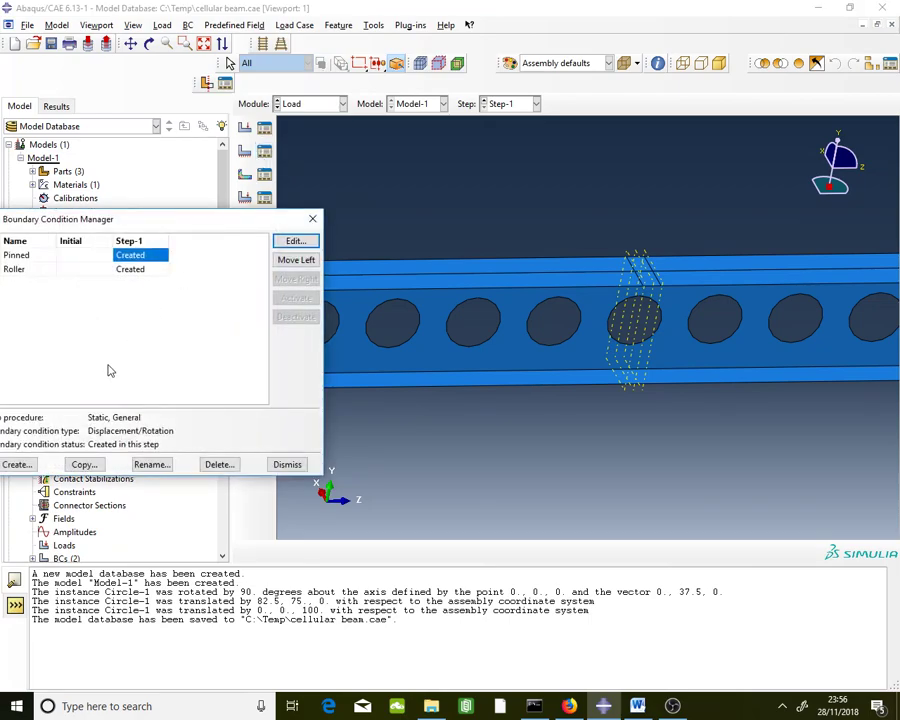
pyautogui.moveTo(152, 224); pyautogui.dragTo(210, 210)
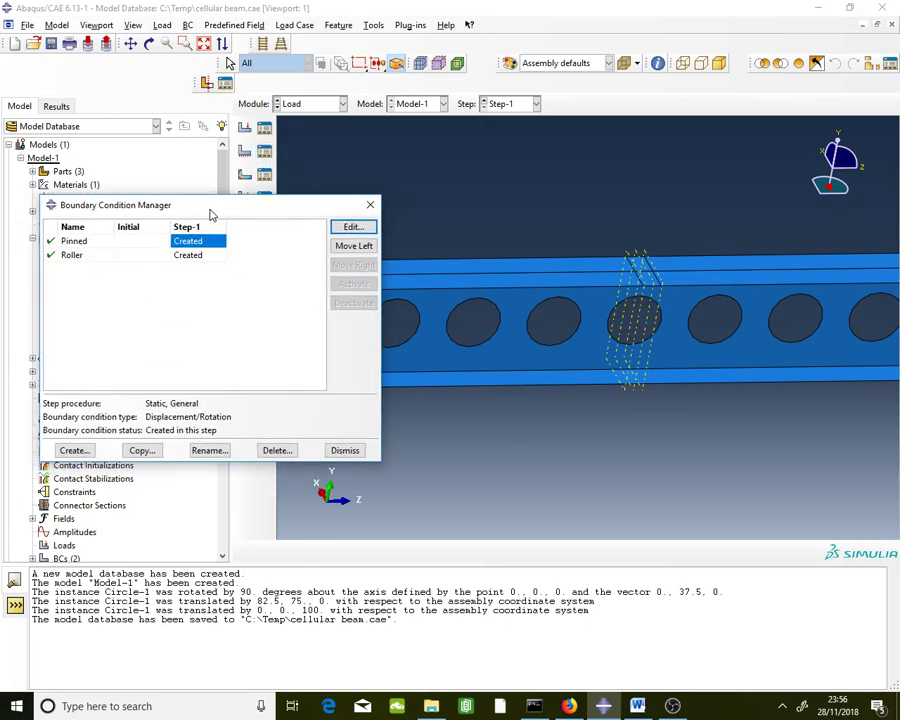
pyautogui.click(74, 451)
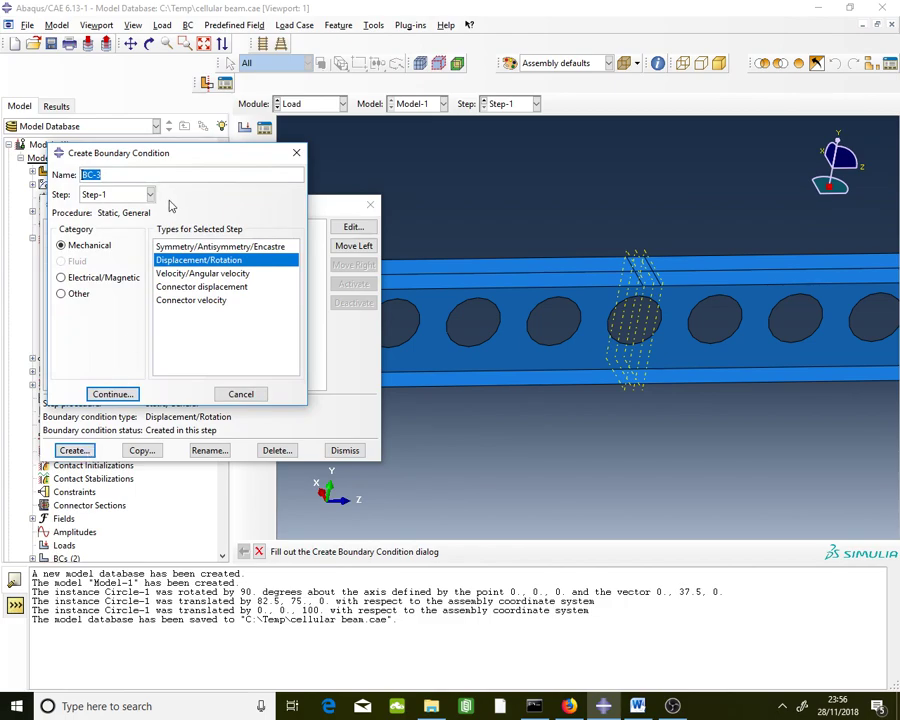
pyautogui.write('loading')
pyautogui.click(111, 394)
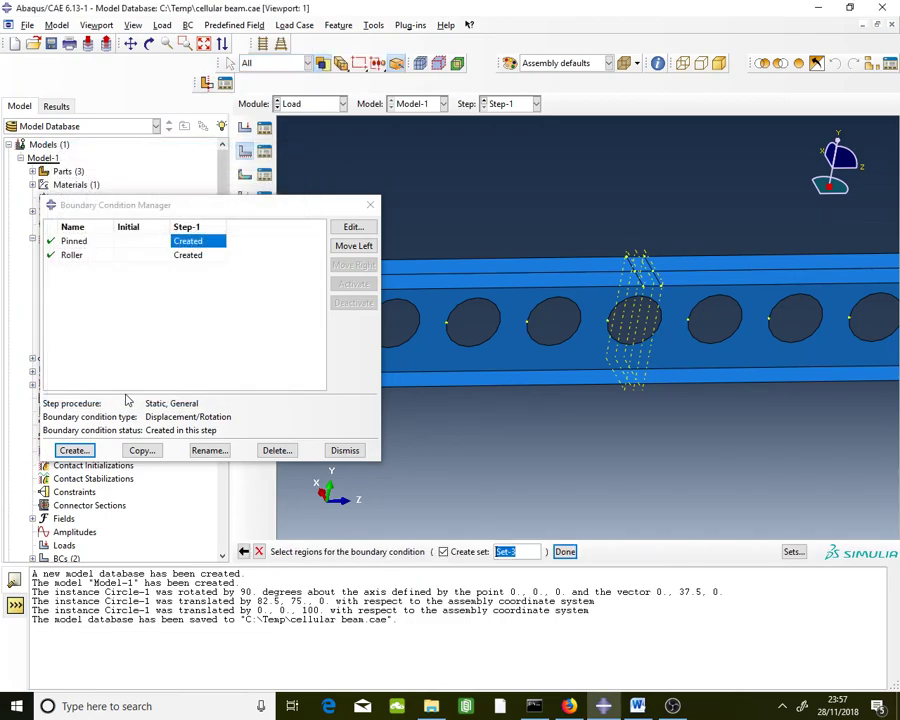
pyautogui.click(646, 270)
pyautogui.click(645, 272)
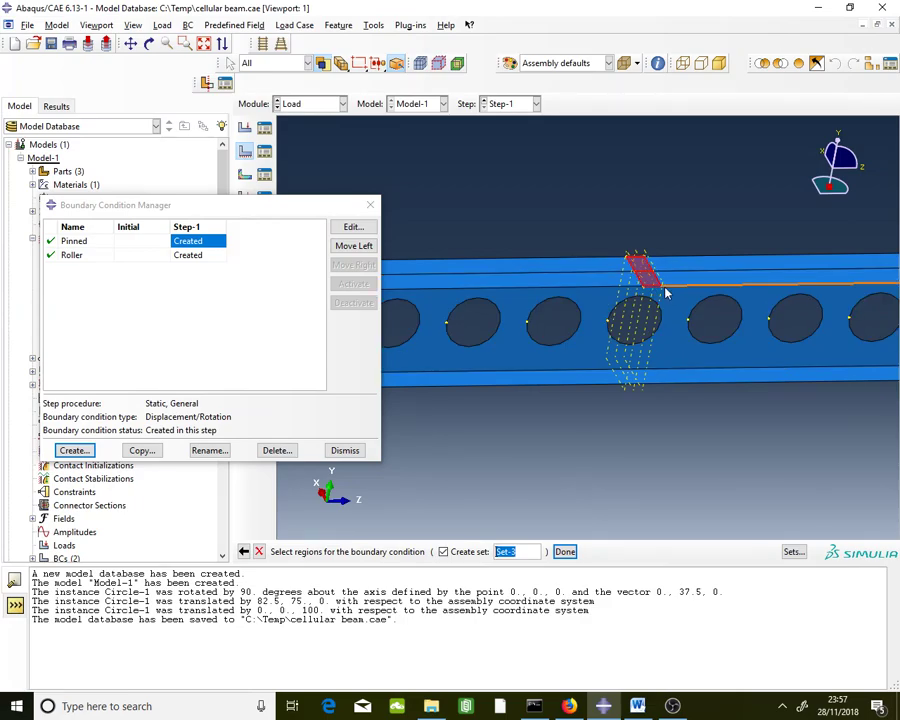
pyautogui.click(564, 551)
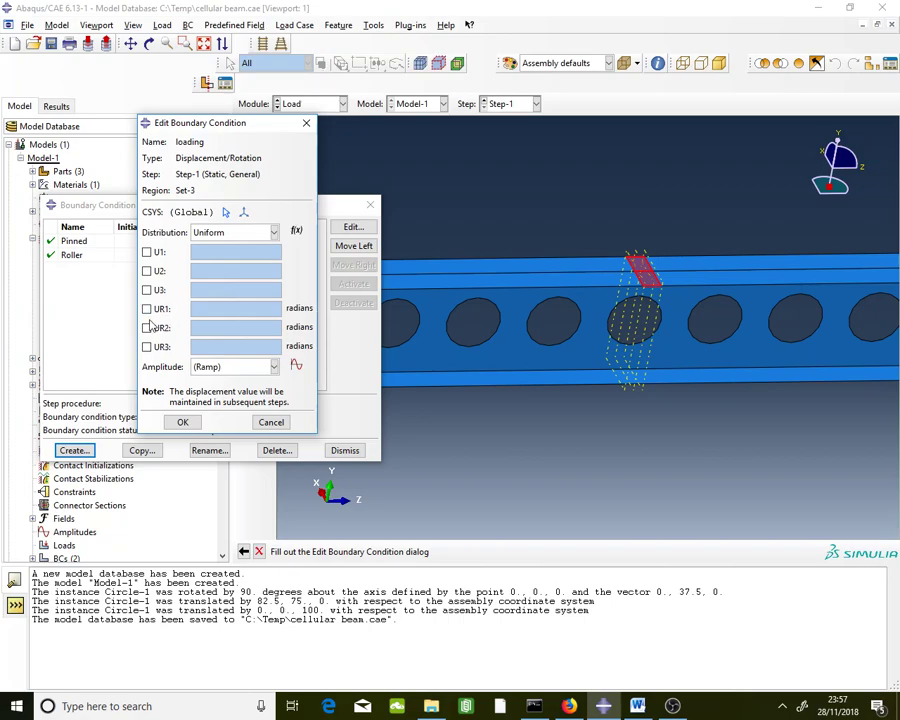
# Prescribe a U2 displacement of 10 for the loading boundary condition.
pyautogui.click(147, 271)
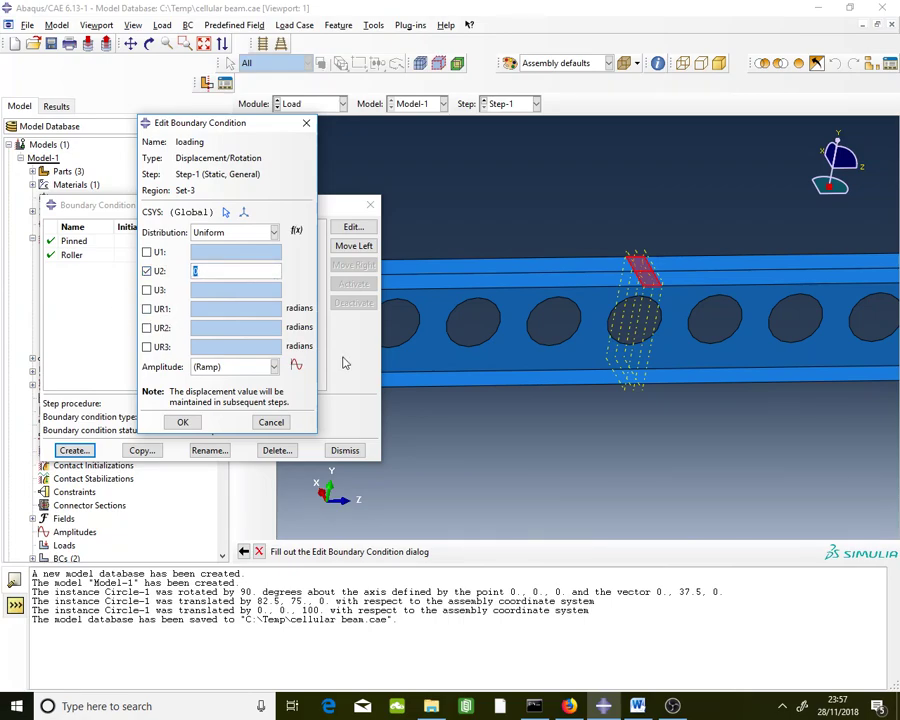
pyautogui.write('5')
pyautogui.press('BackSpace')
pyautogui.write('10')
pyautogui.click(182, 424)
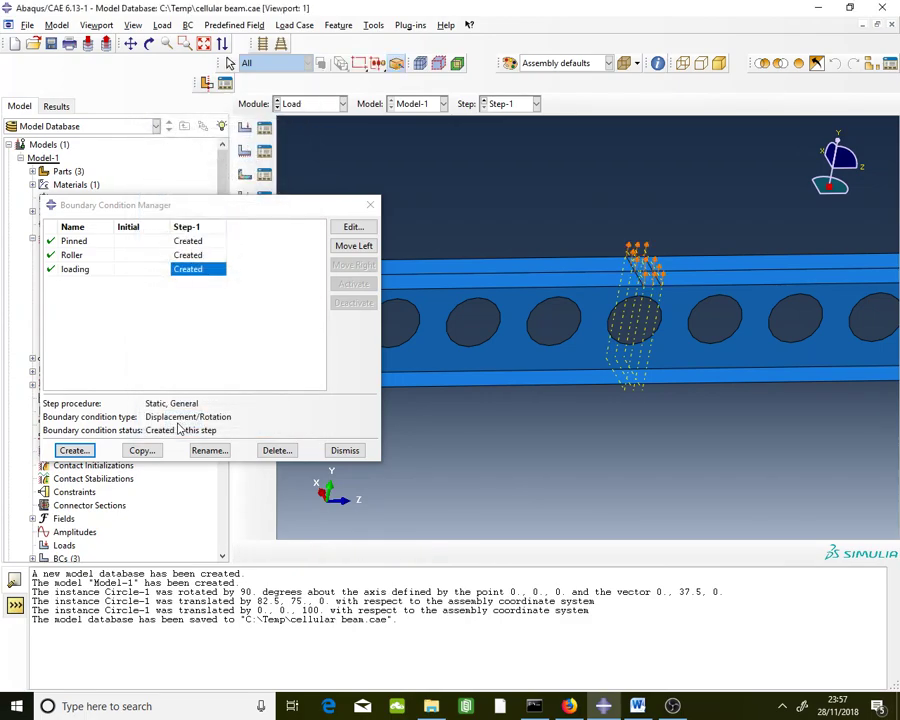
# Set the loading boundary condition's U2 displacement to -10 and dismiss the Boundary Condition Manager.
pyautogui.doubleClick(208, 271)
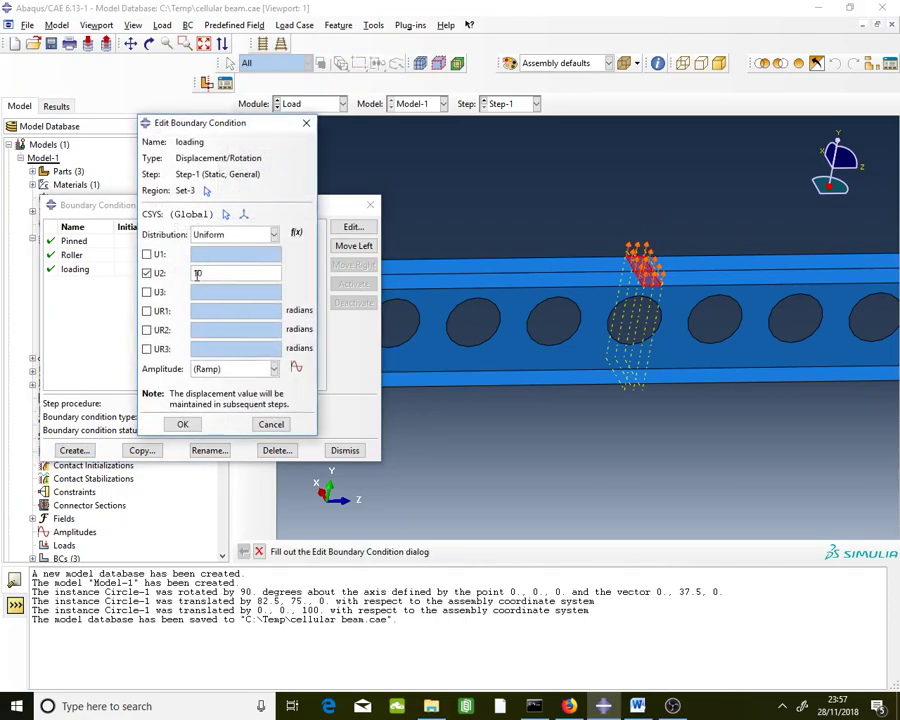
pyautogui.doubleClick(197, 273)
pyautogui.write('-10')
pyautogui.click(180, 425)
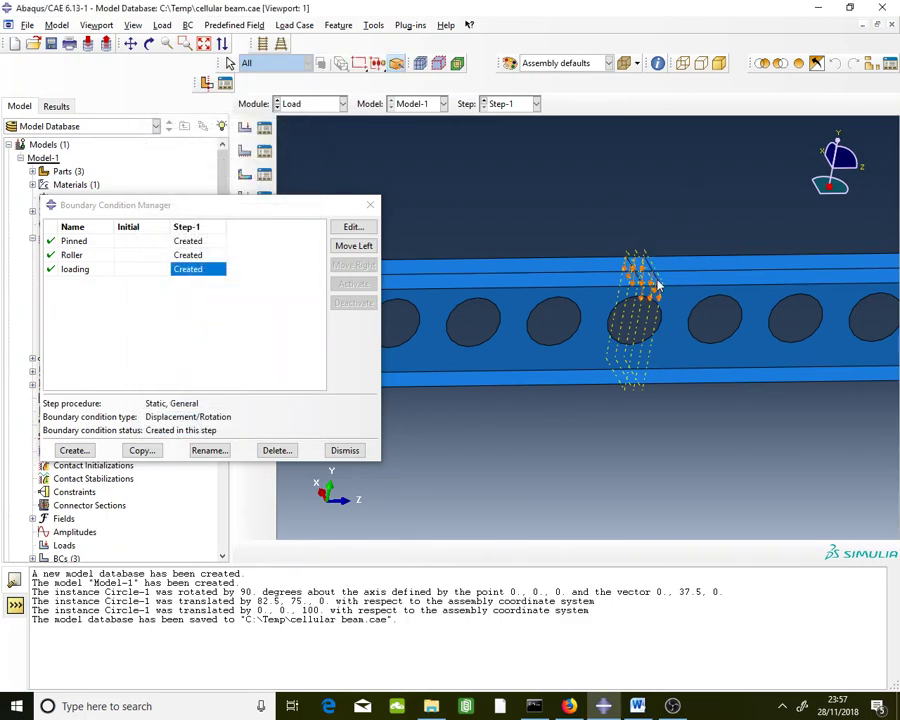
pyautogui.click(345, 450)
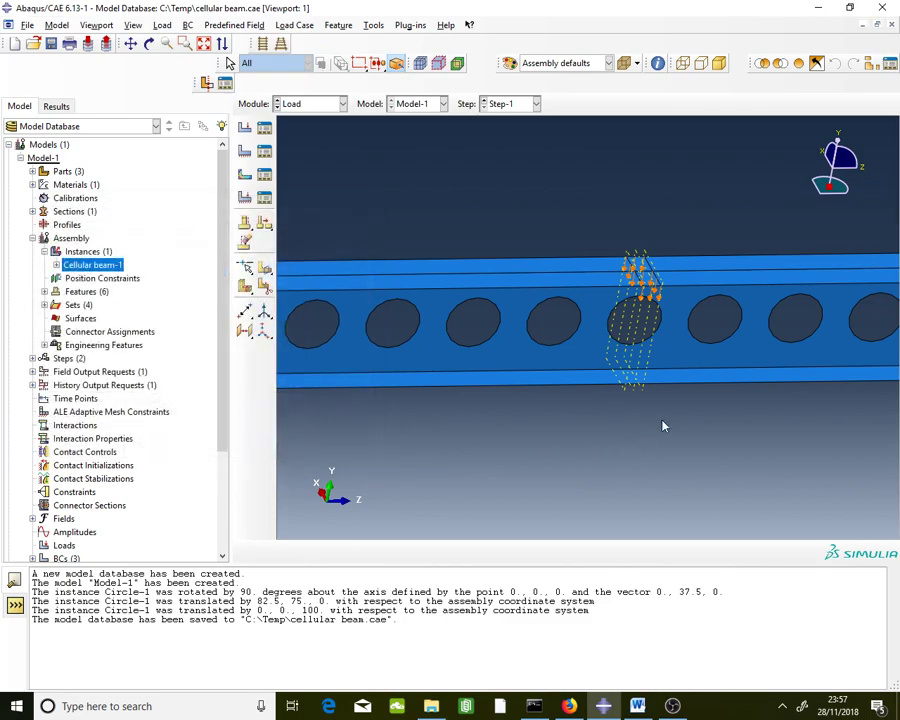
# Save the model database and switch to the Mesh module.
pyautogui.click(50, 43)
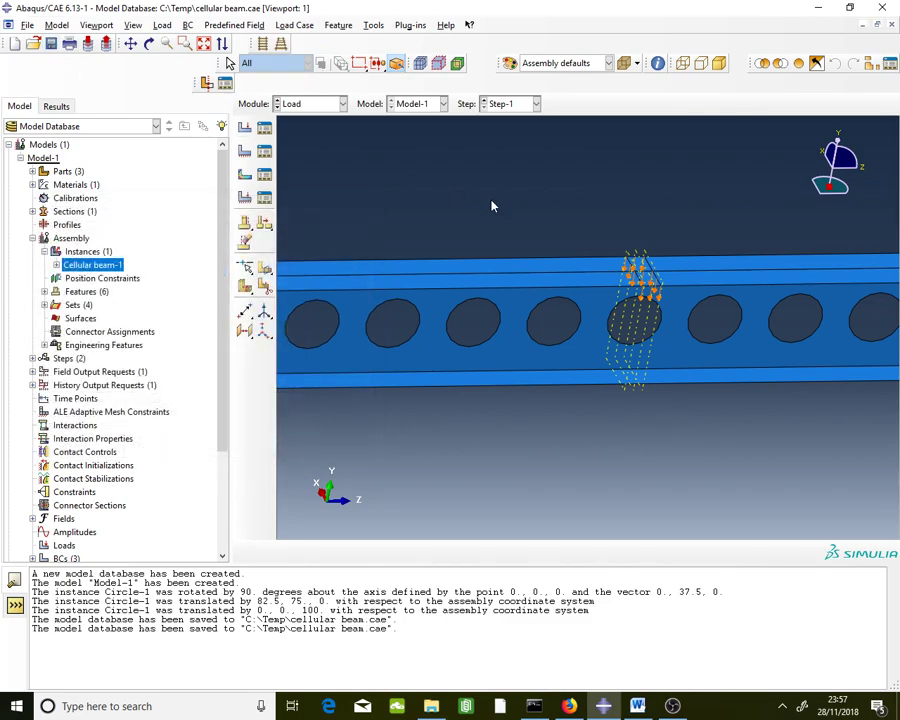
pyautogui.scroll(3, 582, 224)
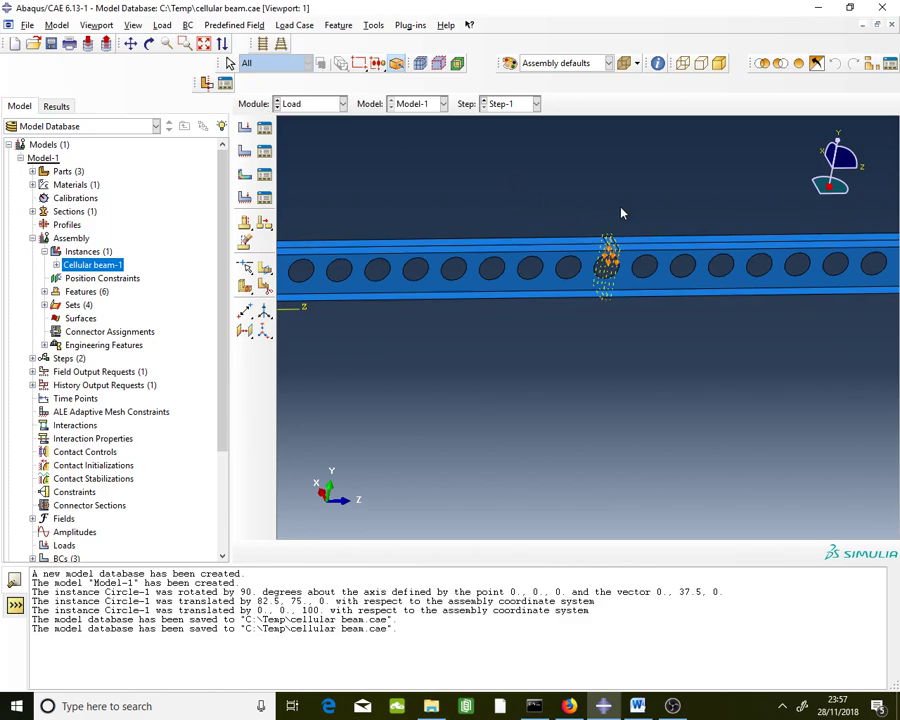
pyautogui.click(327, 106)
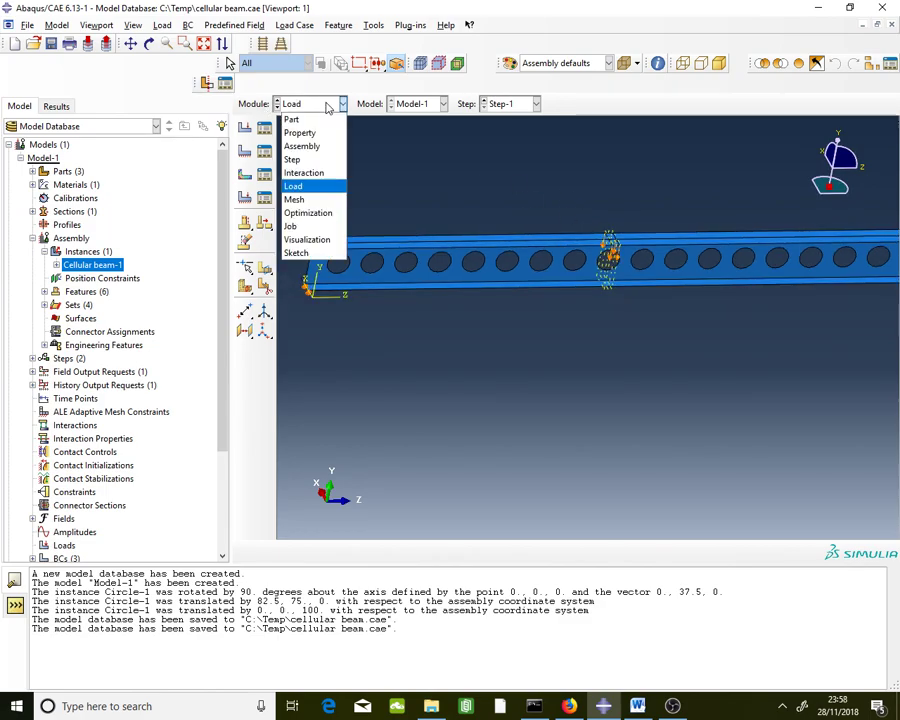
pyautogui.click(312, 199)
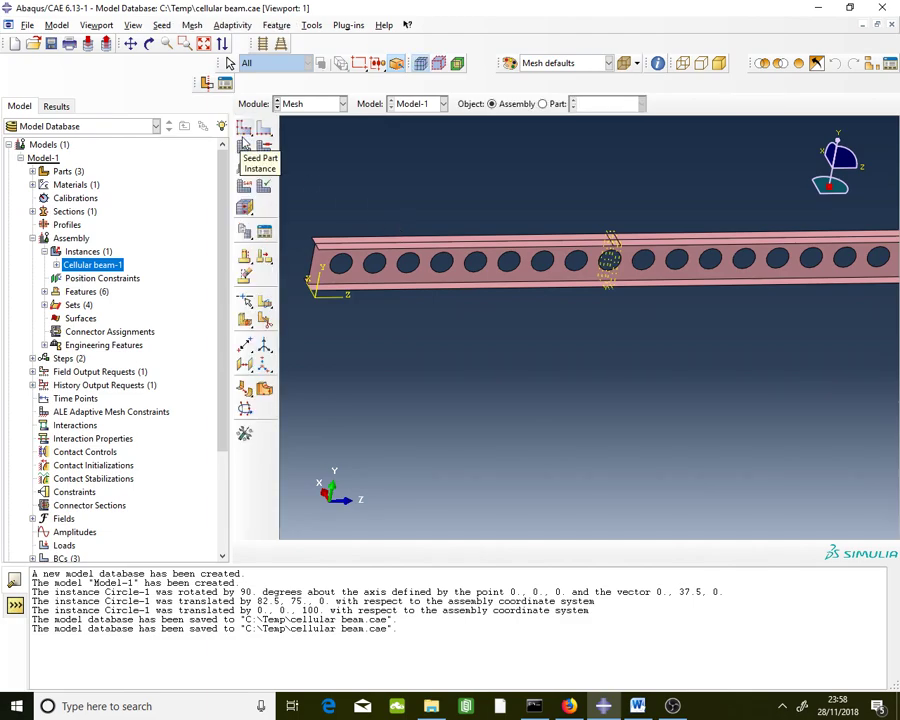
# Seed the cellular beam part instance with an approximate global size of 10.
pyautogui.click(244, 143)
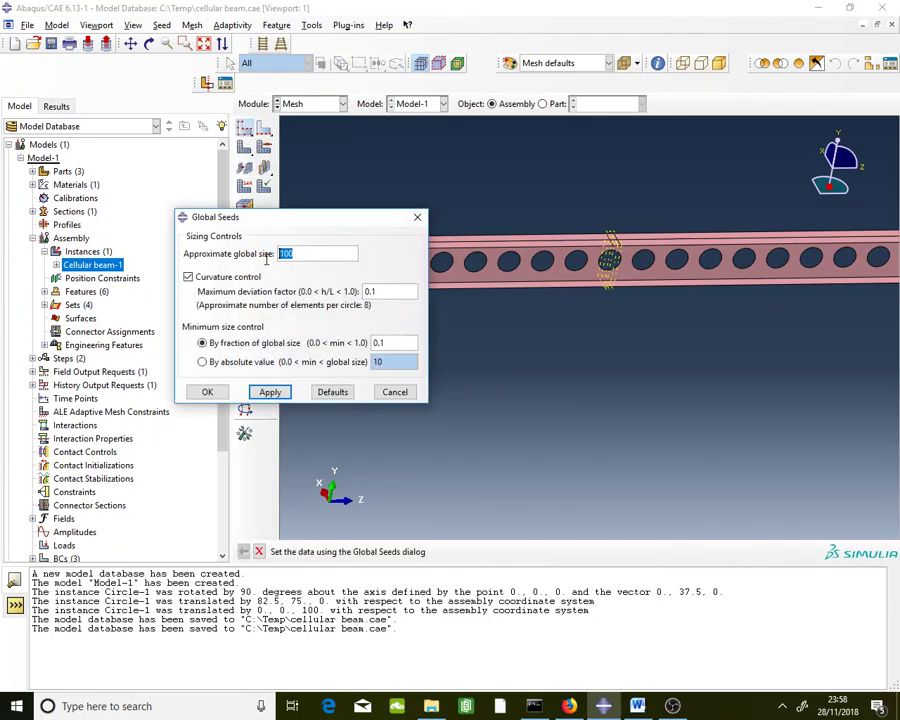
pyautogui.write('10')
pyautogui.click(270, 391)
pyautogui.scroll(4, 650, 290)
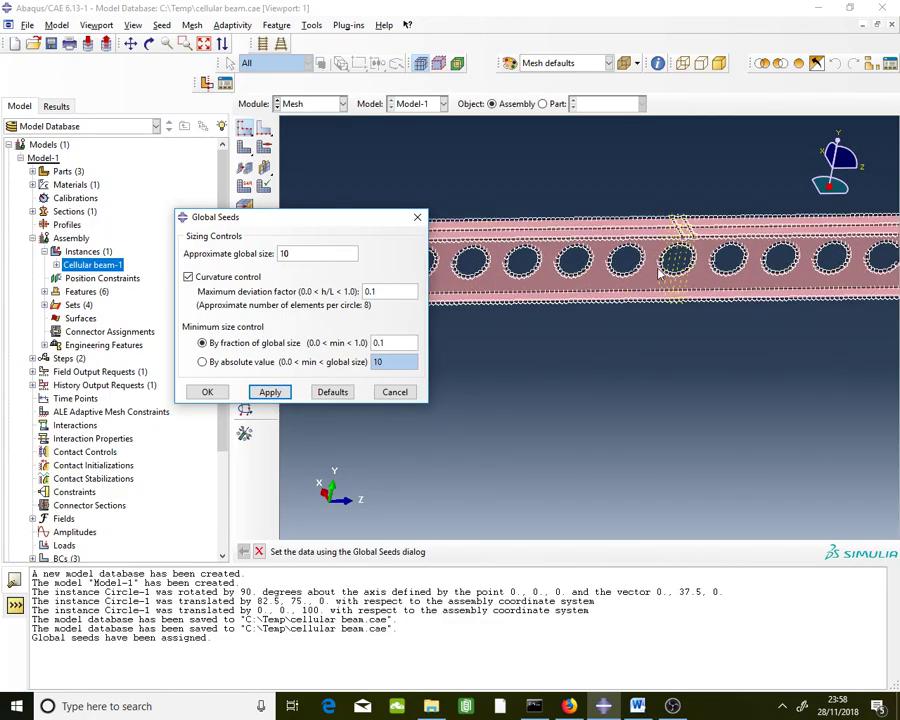
pyautogui.scroll(-1, 658, 275)
# Set the beam's approximate global seed size to 15, keeping curvature control on, and accept the global seeds.
pyautogui.moveTo(292, 254); pyautogui.dragTo(255, 263)
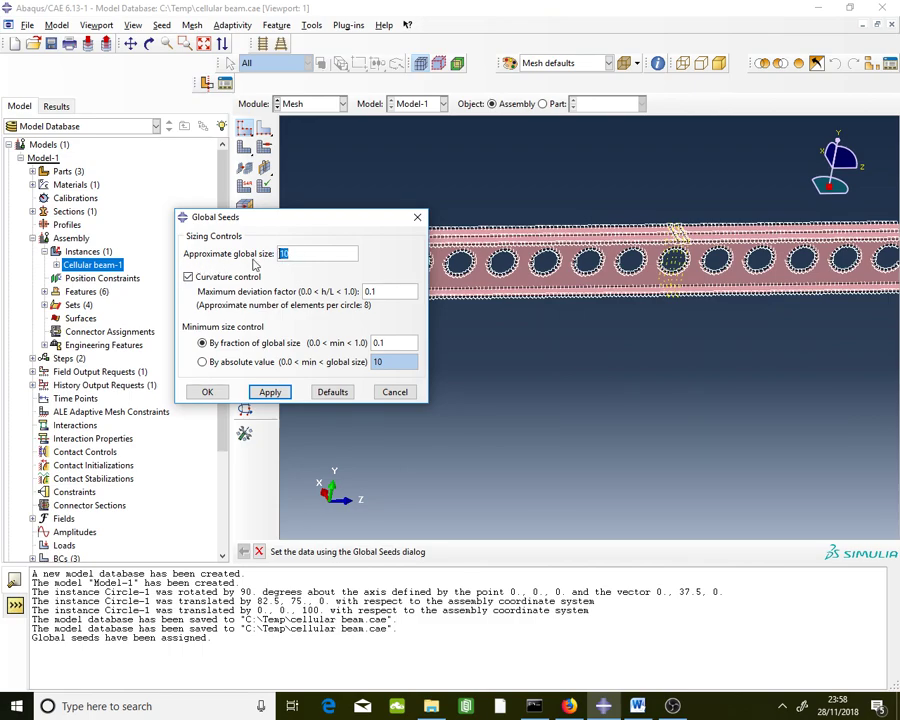
pyautogui.write('1')
pyautogui.click(268, 391)
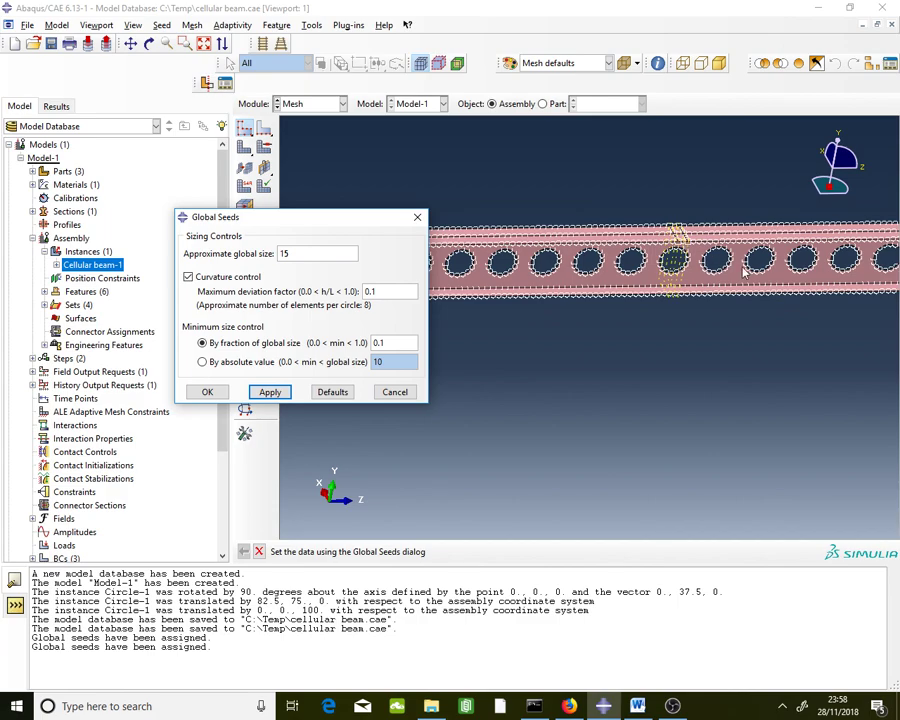
pyautogui.scroll(-2, 449, 268)
pyautogui.scroll(1, 449, 268)
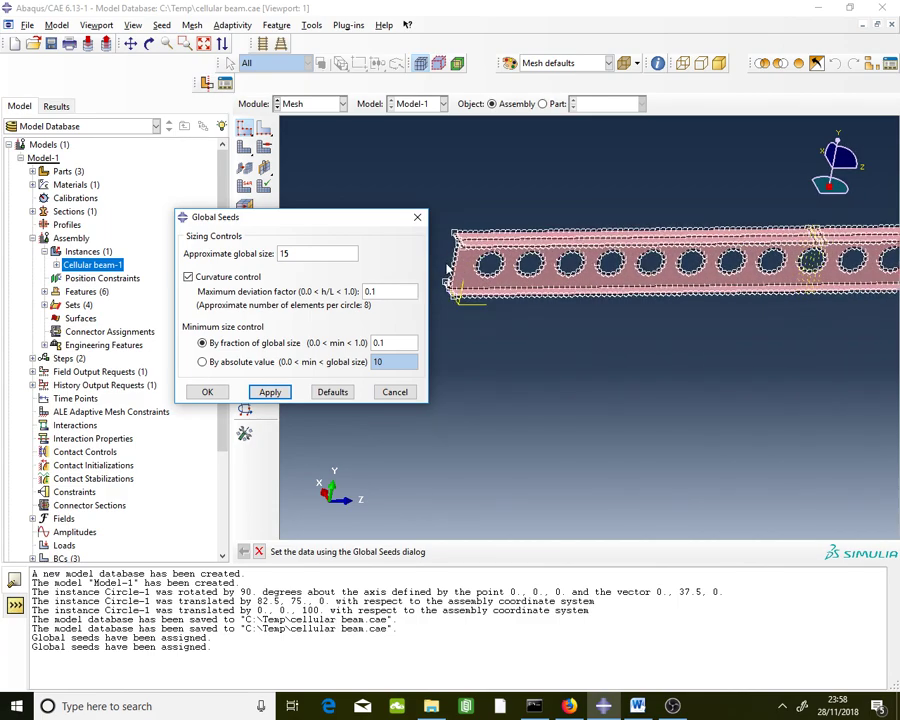
pyautogui.scroll(2, 449, 268)
pyautogui.scroll(-3, 449, 268)
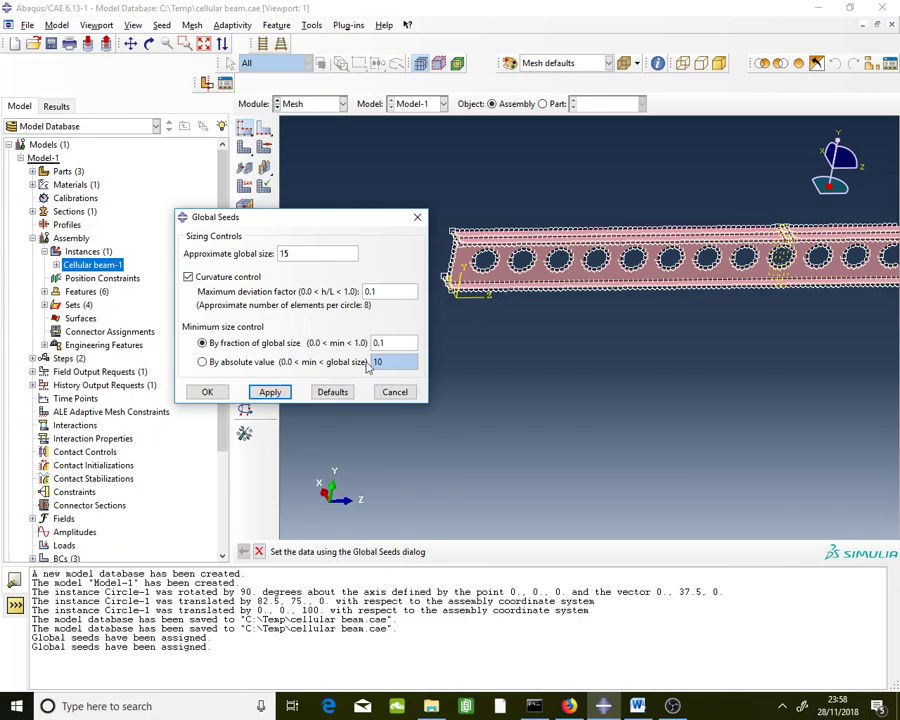
pyautogui.click(205, 391)
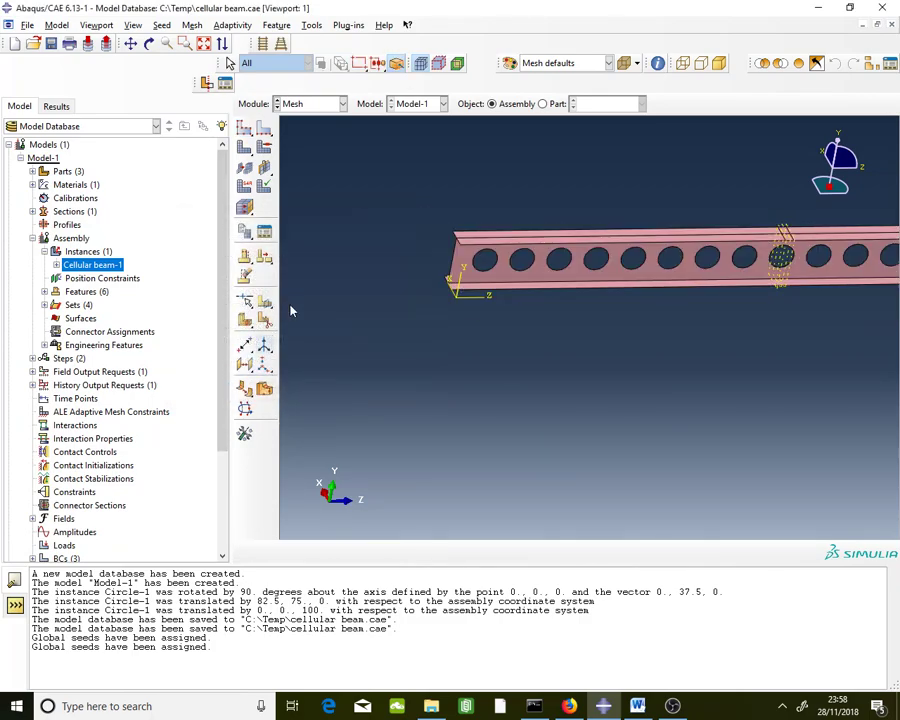
# Mesh the cellular beam part instance and inspect the generated mesh along the beam's length.
pyautogui.click(249, 161)
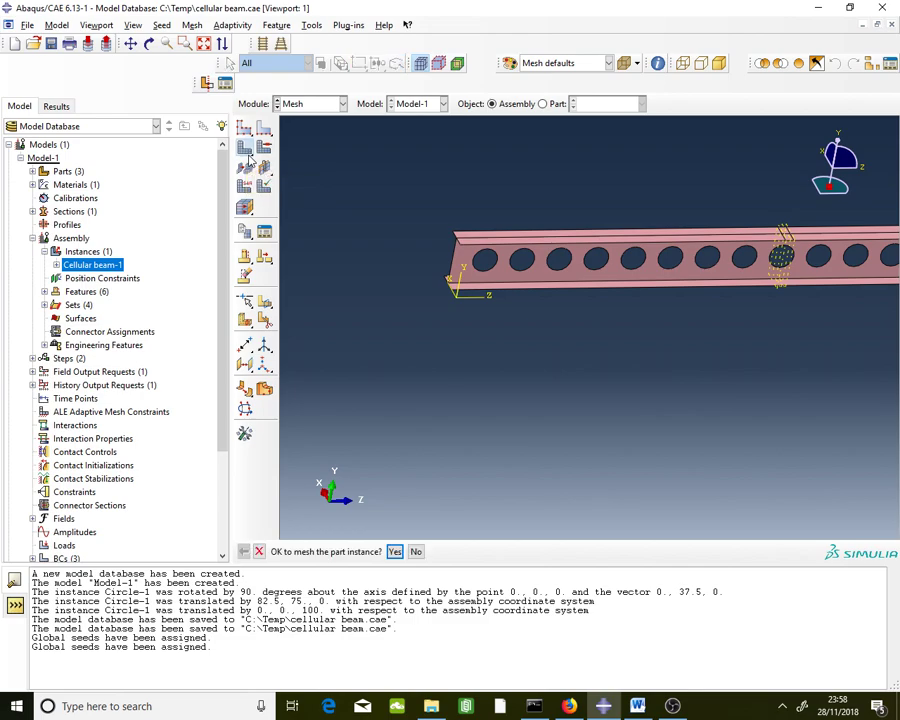
pyautogui.click(393, 553)
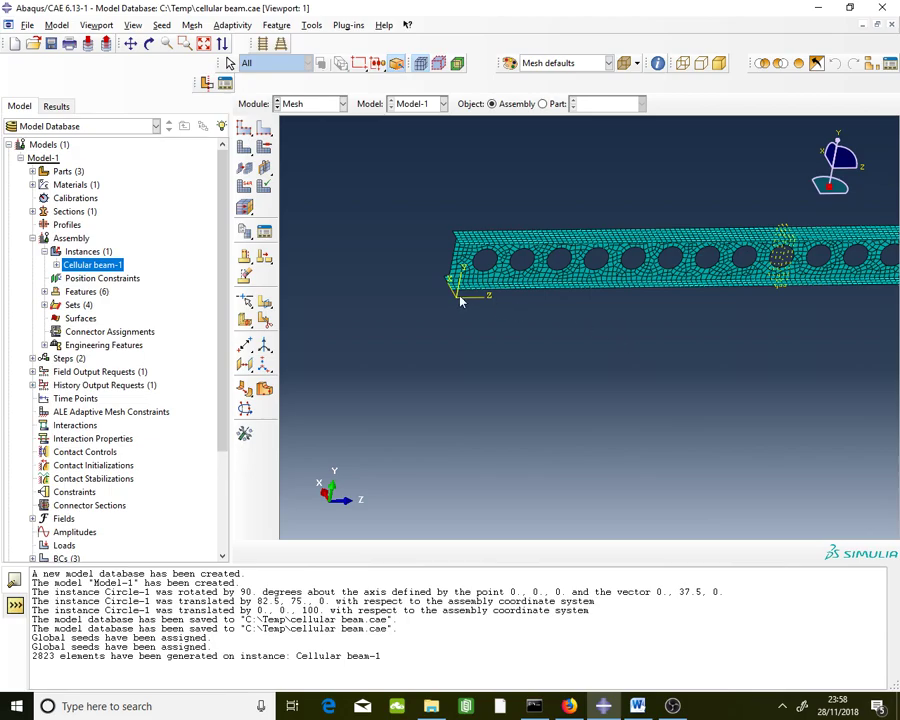
pyautogui.scroll(4, 484, 297)
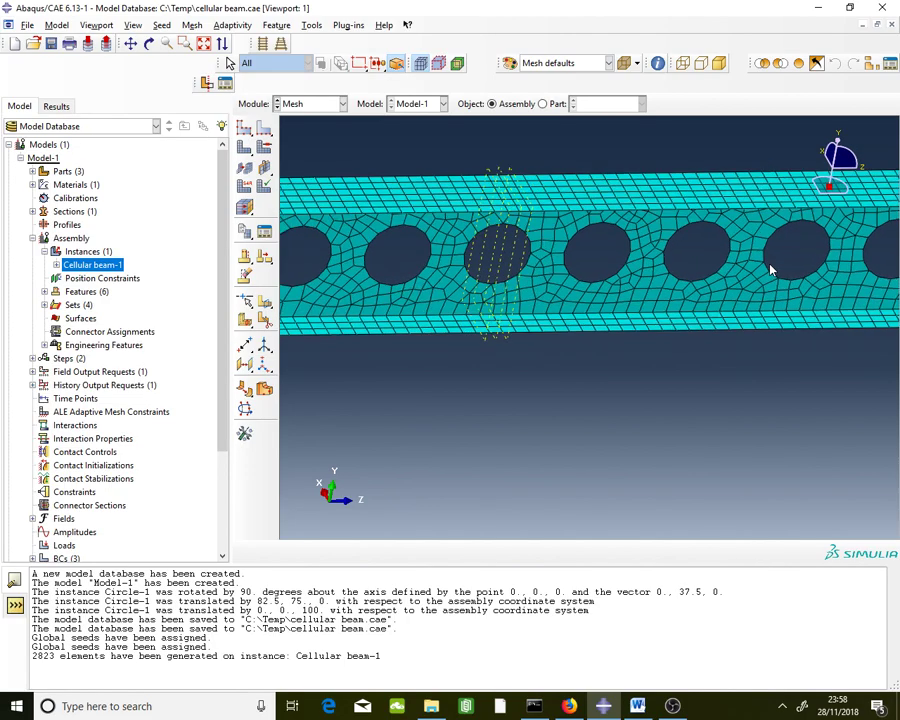
pyautogui.scroll(-3, 496, 264)
pyautogui.scroll(2, 856, 278)
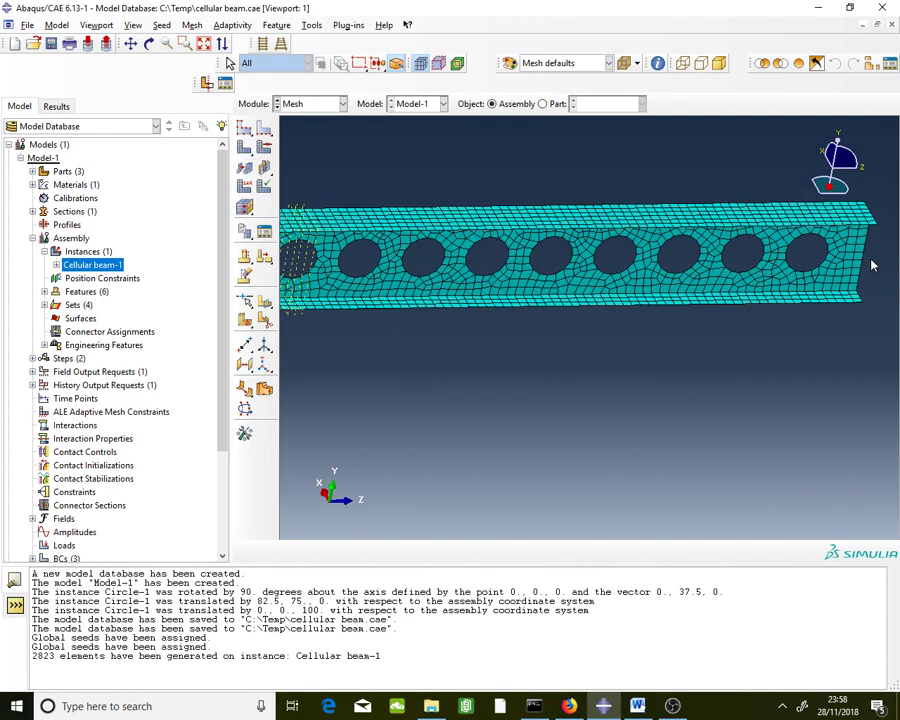
pyautogui.scroll(-3, 840, 253)
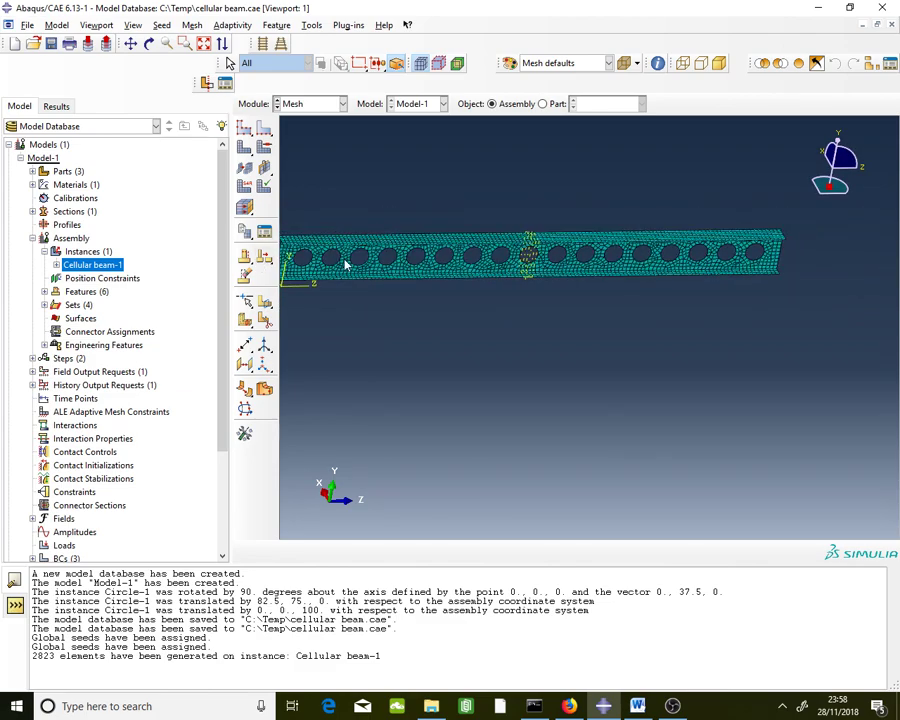
pyautogui.scroll(-2, 367, 257)
pyautogui.scroll(4, 400, 265)
pyautogui.scroll(-2, 400, 265)
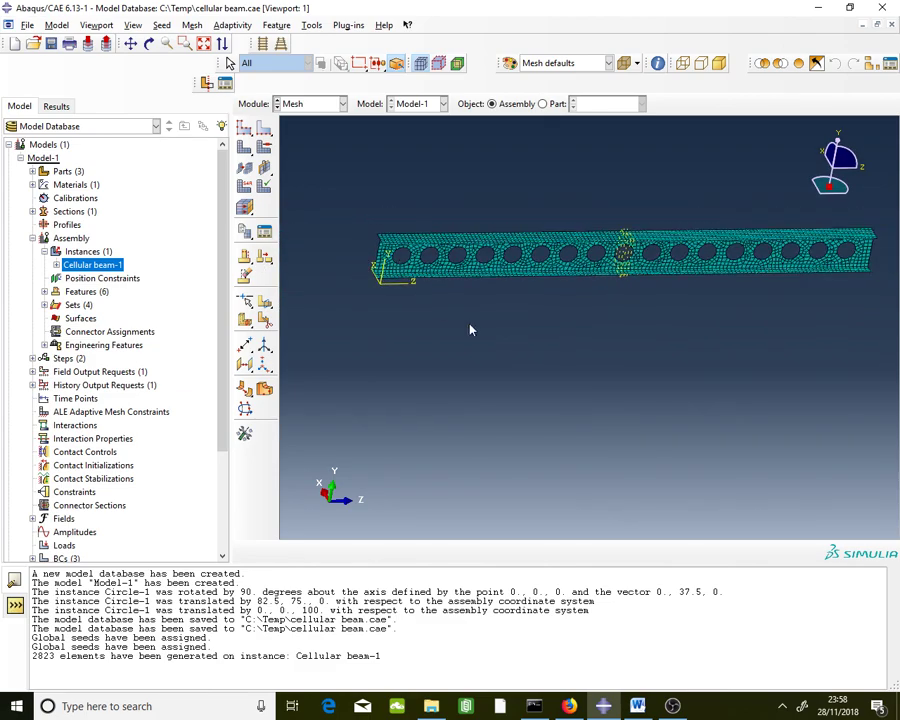
# Assign linear Standard S4 shell elements to the whole beam by turning off reduced integration.
pyautogui.click(249, 191)
pyautogui.moveTo(727, 187); pyautogui.dragTo(422, 455)
pyautogui.click(550, 551)
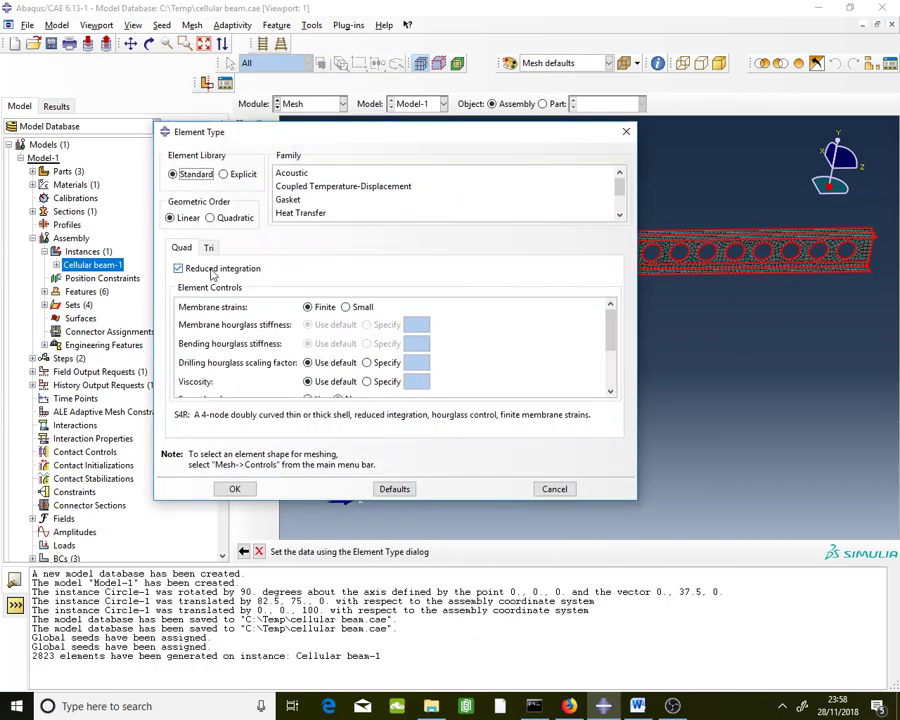
pyautogui.click(180, 269)
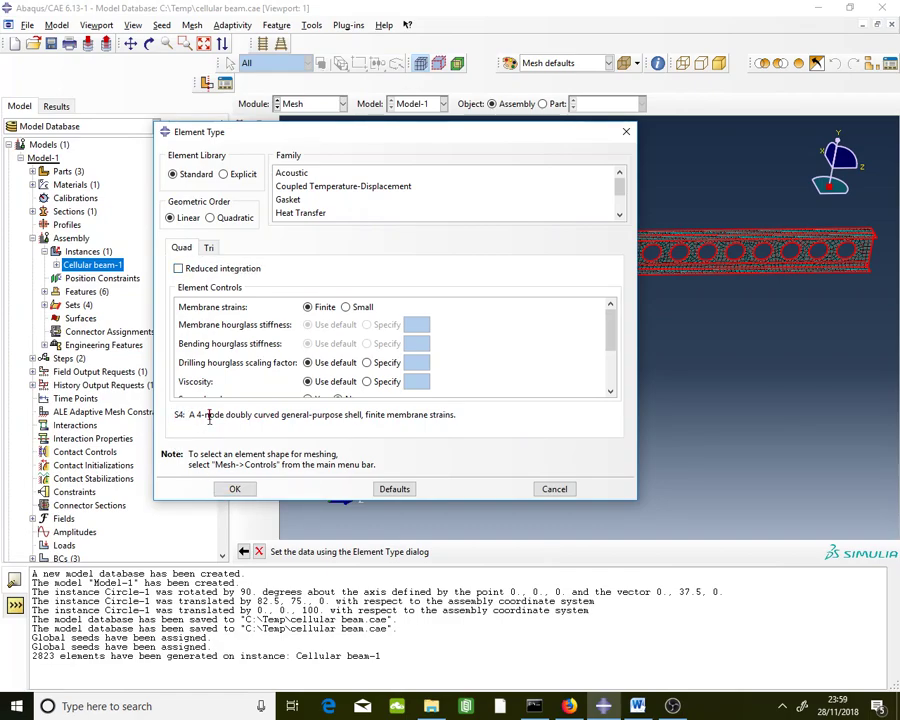
pyautogui.click(235, 490)
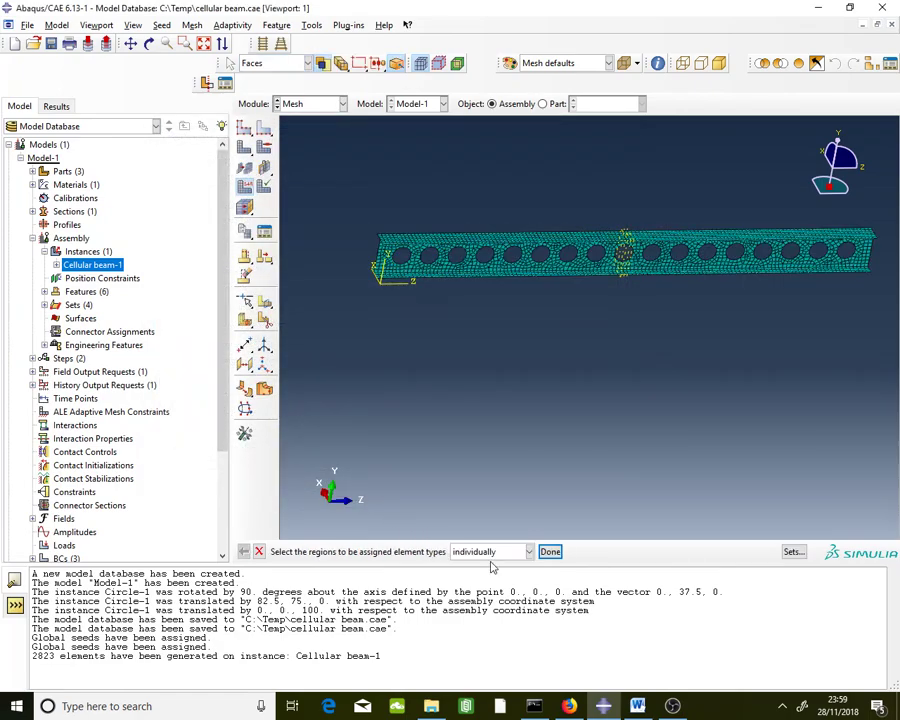
pyautogui.click(557, 555)
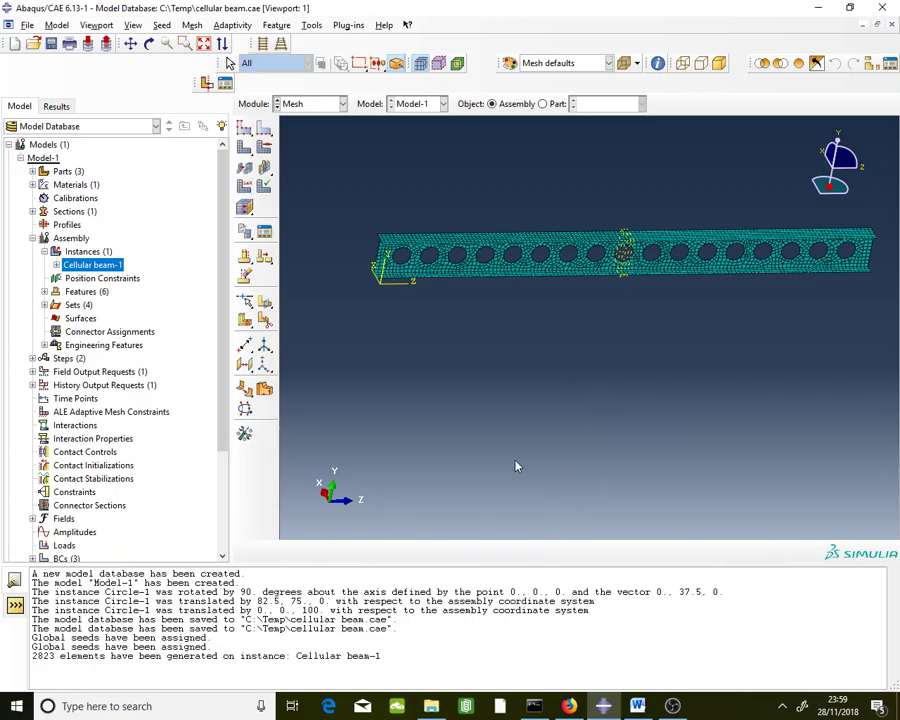
# Switch to the Job module and create a full analysis job named Test from Model-1 with default settings.
pyautogui.click(318, 104)
pyautogui.click(320, 226)
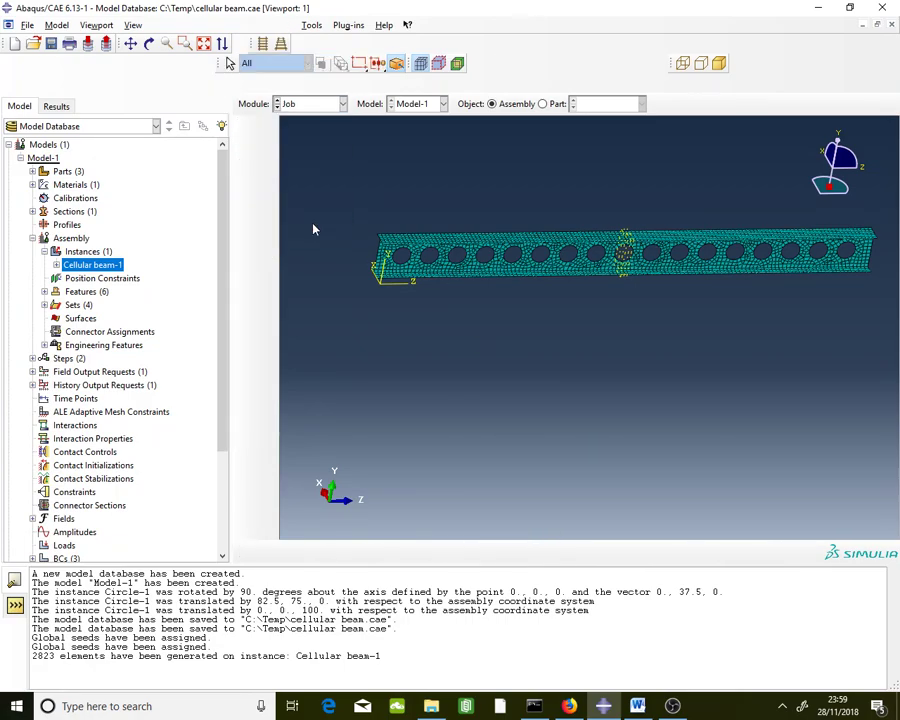
pyautogui.click(263, 112)
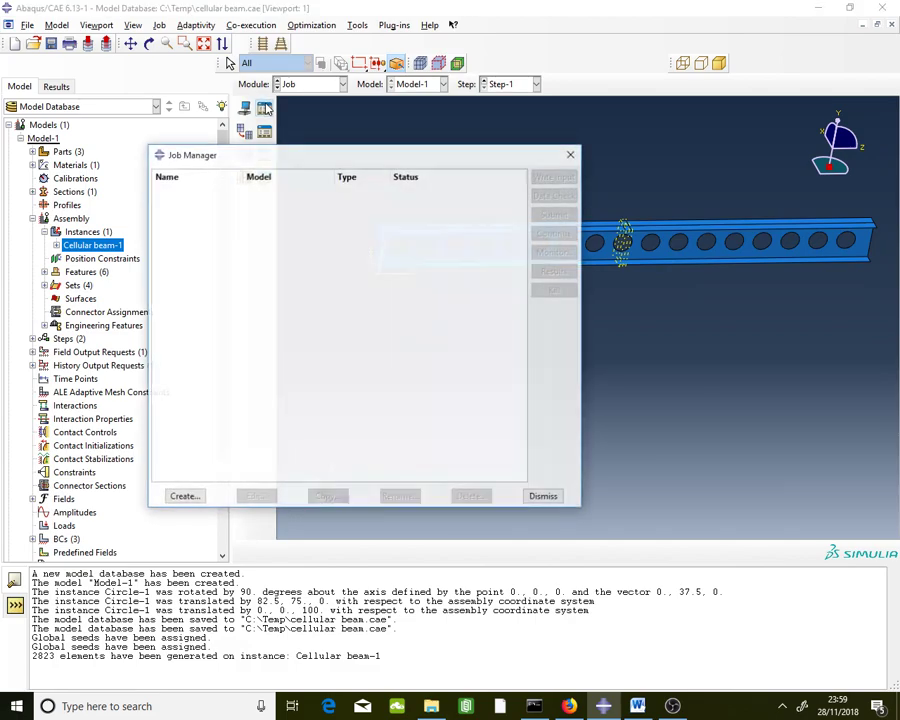
pyautogui.click(183, 497)
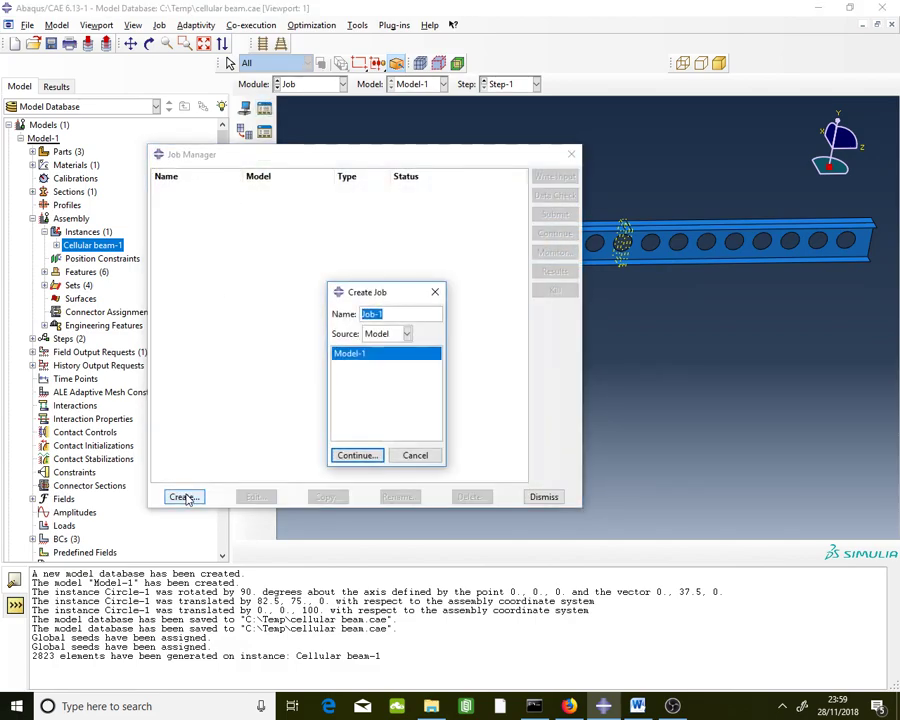
pyautogui.write('Te')
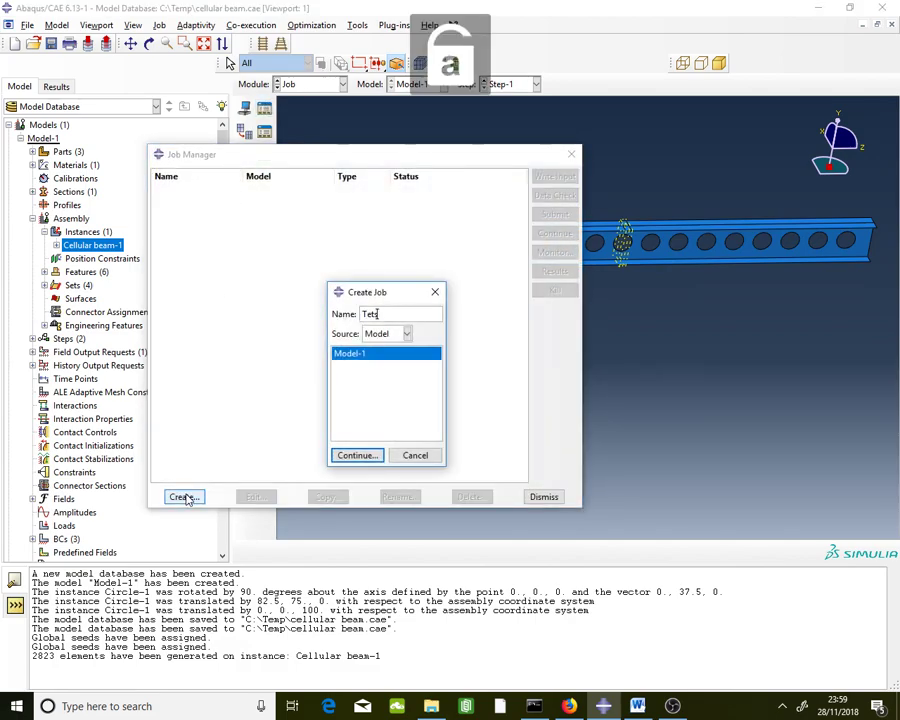
pyautogui.write('ts')
pyautogui.press('BackSpace')
pyautogui.press('BackSpace')
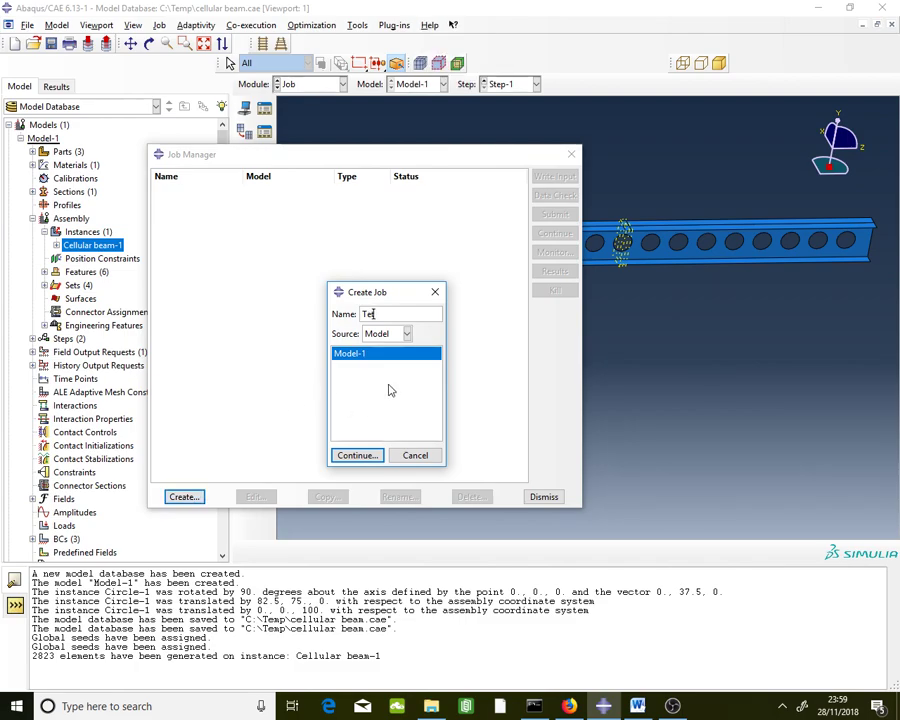
pyautogui.write('st')
pyautogui.click(357, 455)
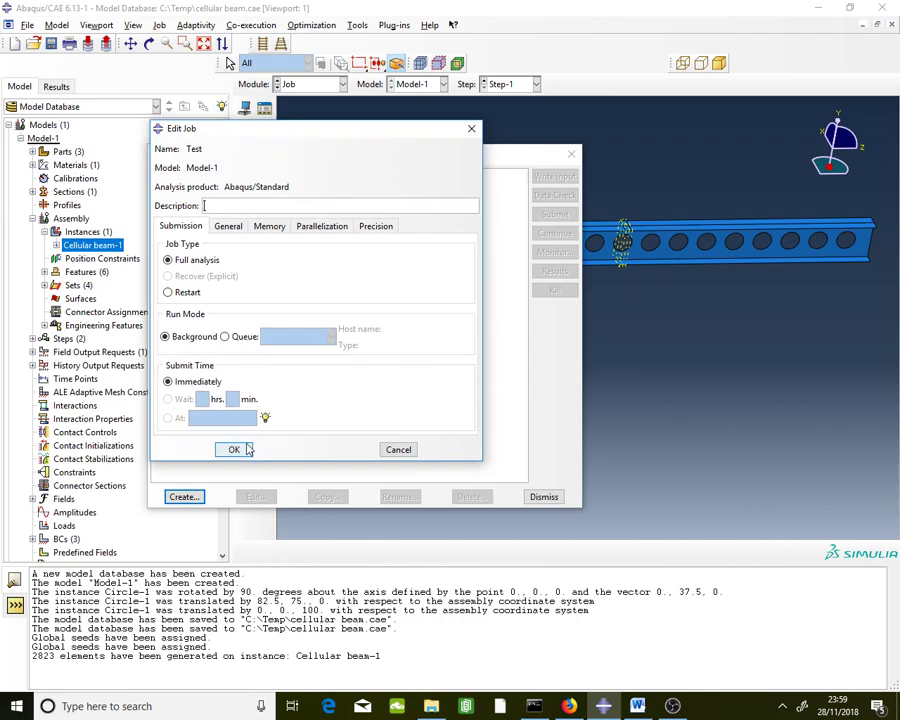
pyautogui.click(236, 449)
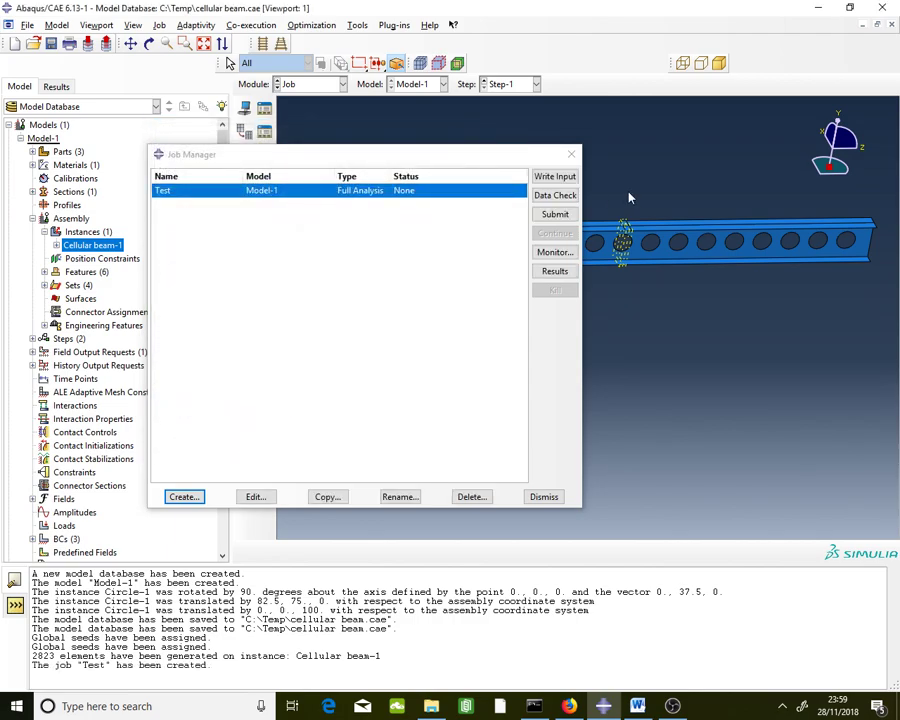
# Submit the Test job for analysis, overwriting the existing job files, and open its monitor.
pyautogui.click(555, 214)
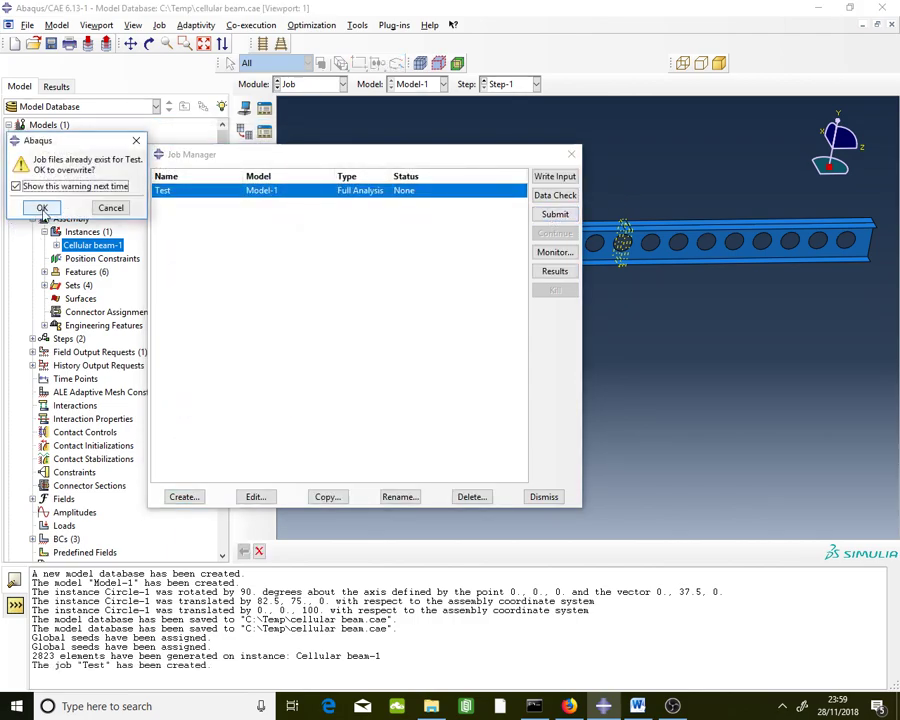
pyautogui.click(41, 207)
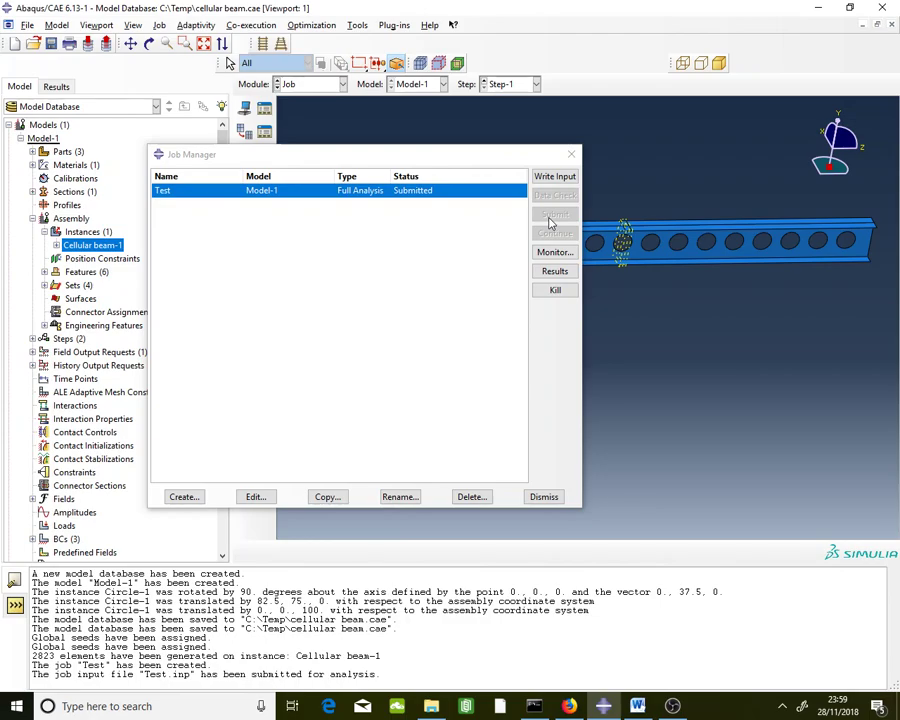
pyautogui.click(555, 253)
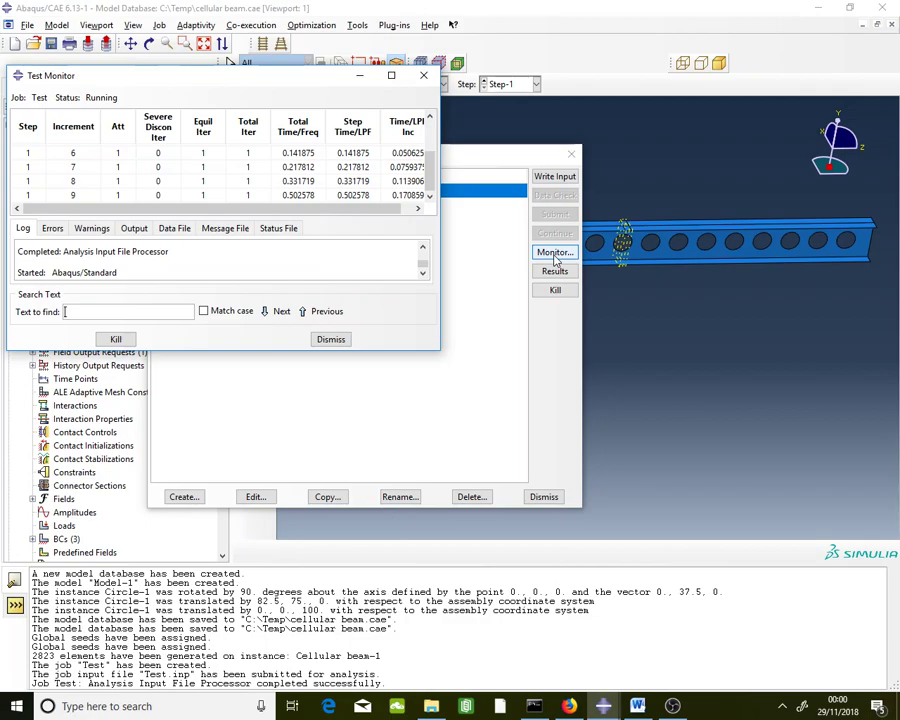
# Enlarge the Test job monitor, check its log, errors and warnings during the run, and dismiss it.
pyautogui.moveTo(437, 351); pyautogui.dragTo(490, 418)
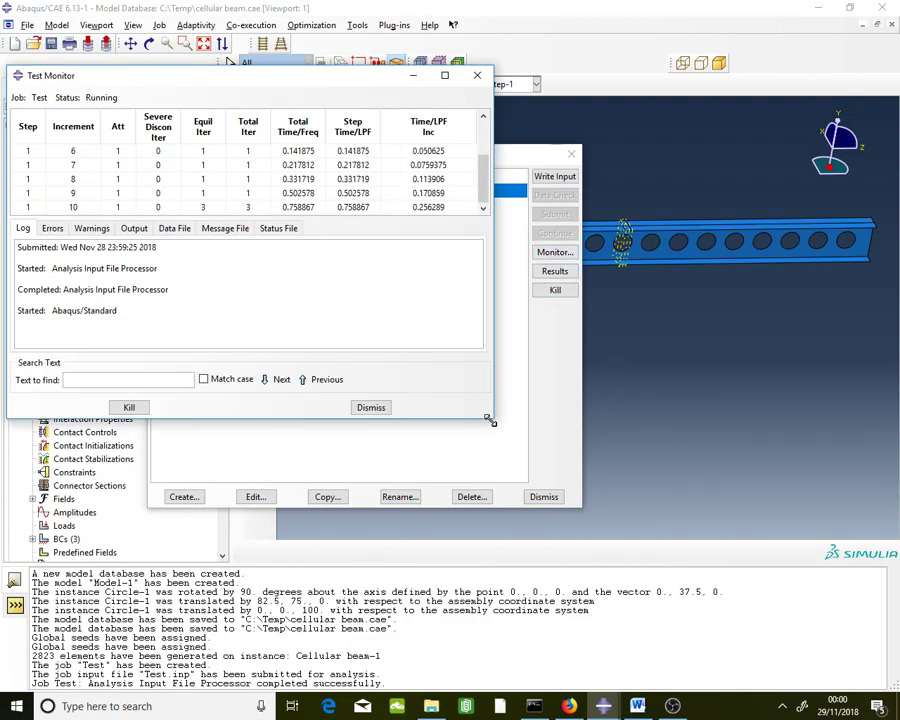
pyautogui.click(92, 229)
pyautogui.click(48, 229)
pyautogui.click(20, 229)
pyautogui.click(90, 229)
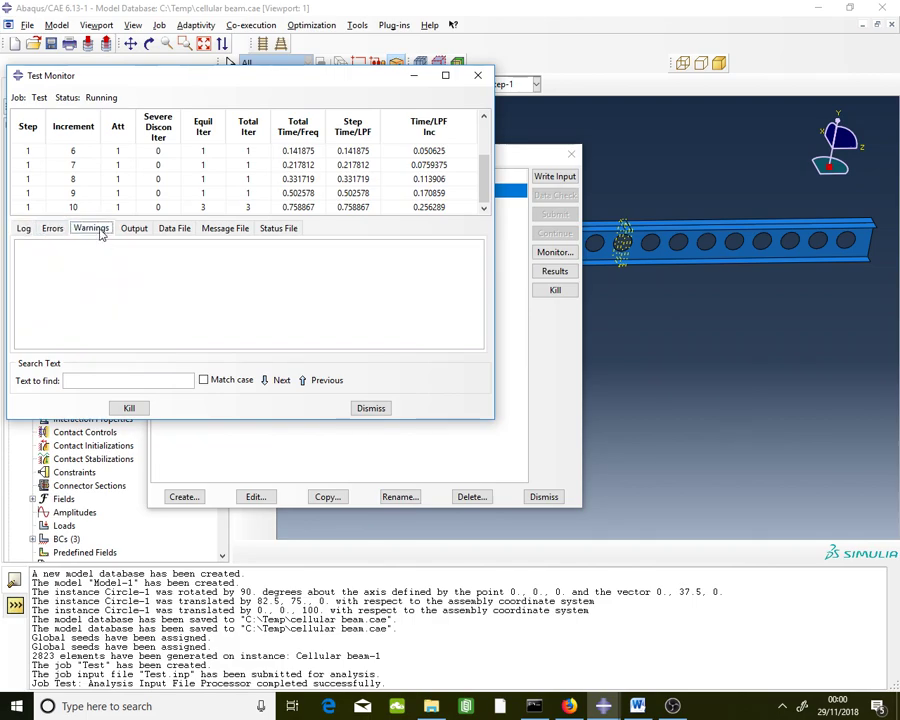
pyautogui.click(299, 299)
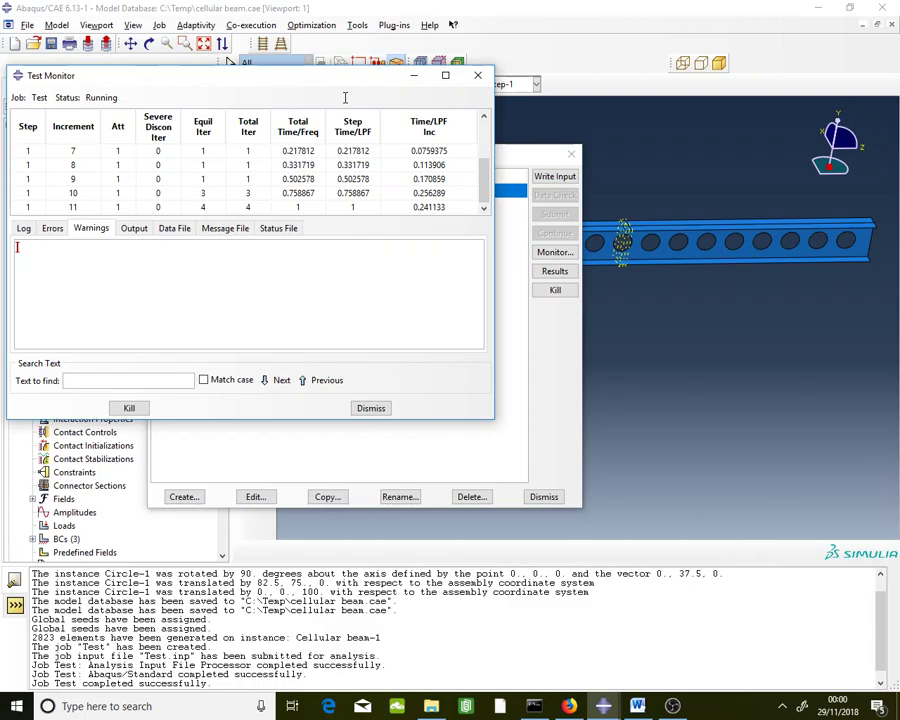
pyautogui.click(371, 407)
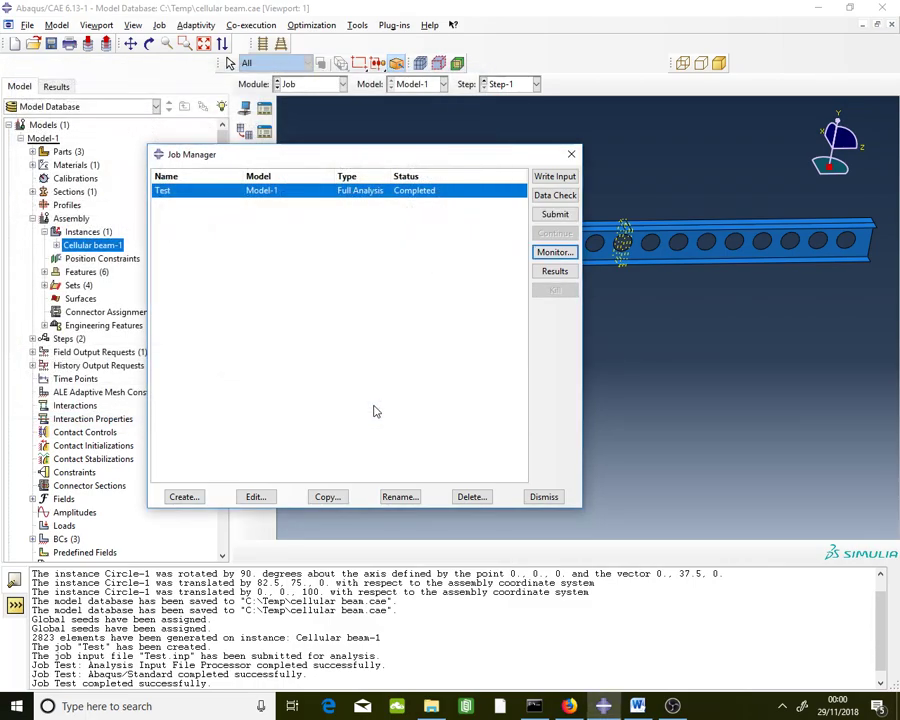
# Open the Test job's results and plot the von Mises stress contours on the deformed beam, viewed from an angle showing its web.
pyautogui.click(548, 275)
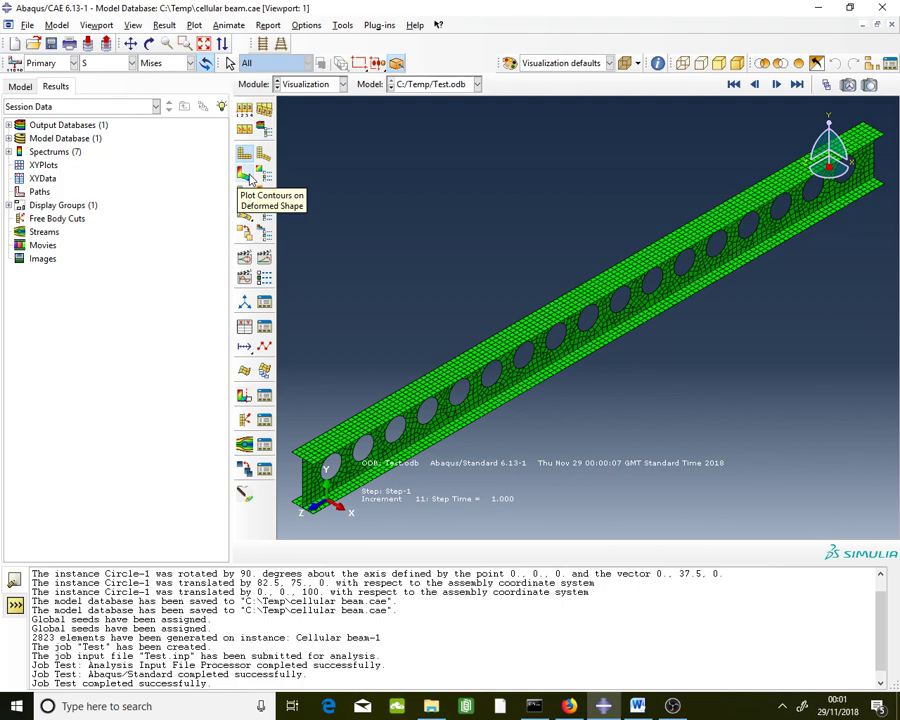
pyautogui.click(247, 175)
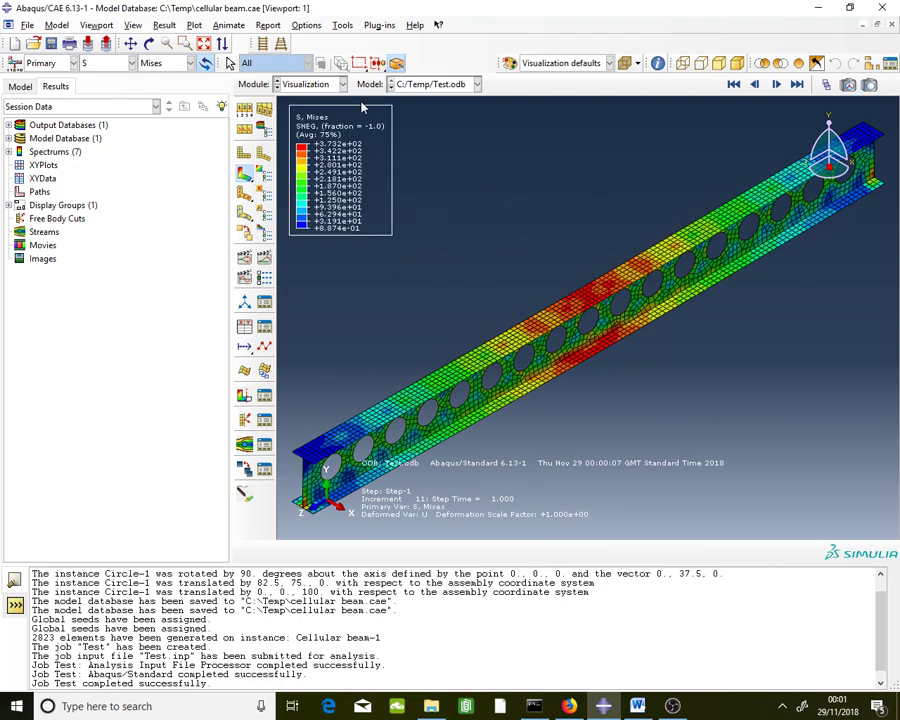
pyautogui.click(148, 43)
pyautogui.moveTo(651, 345); pyautogui.dragTo(560, 300)
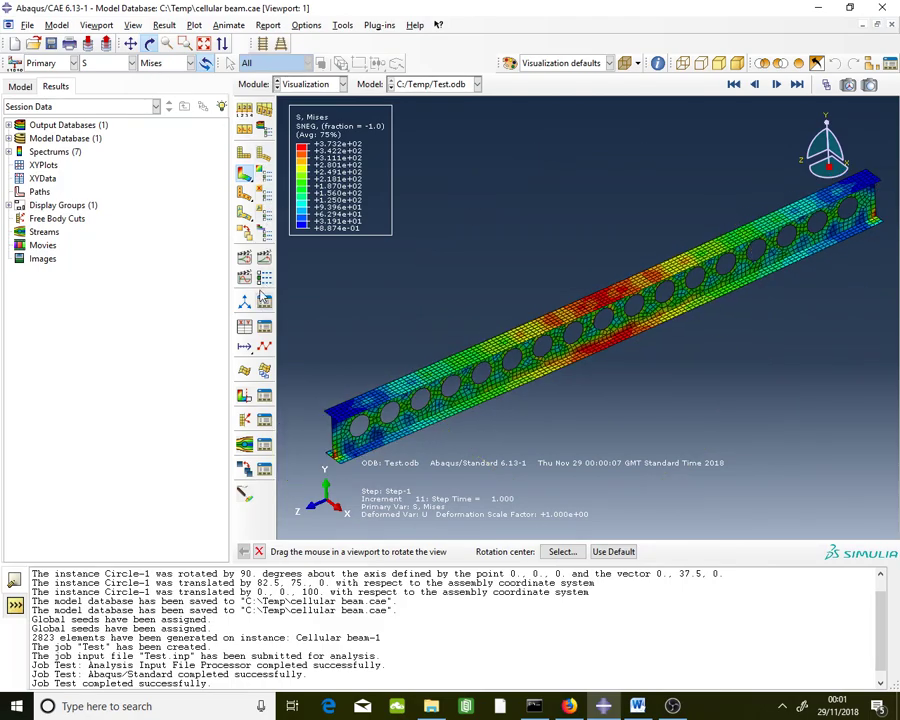
# Animate the stress contours over the time history, stop at the last frame, and inspect the midspan up close.
pyautogui.click(264, 258)
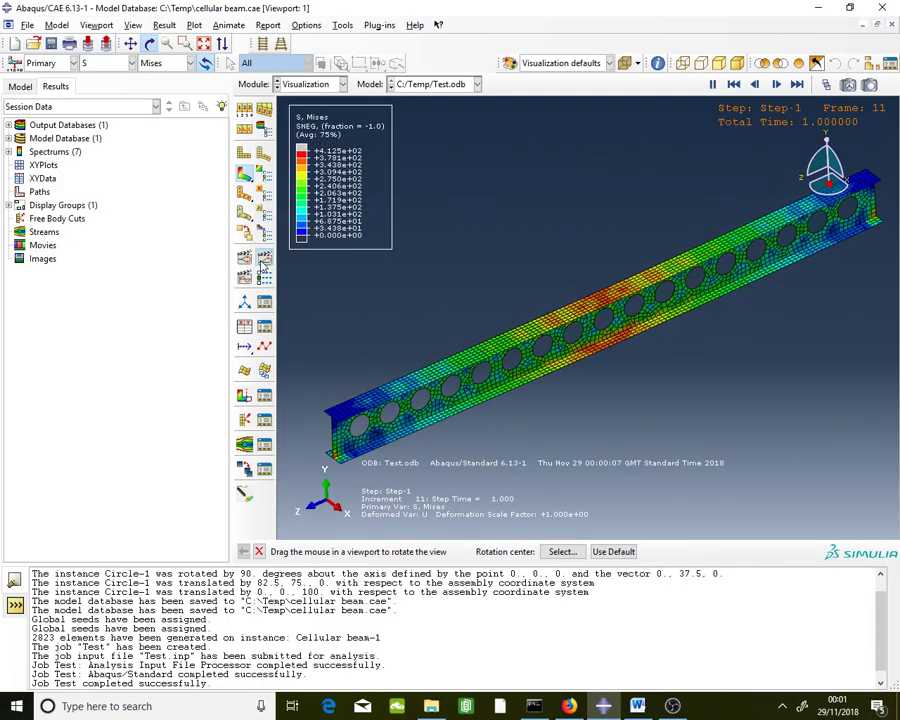
pyautogui.click(712, 84)
pyautogui.click(797, 84)
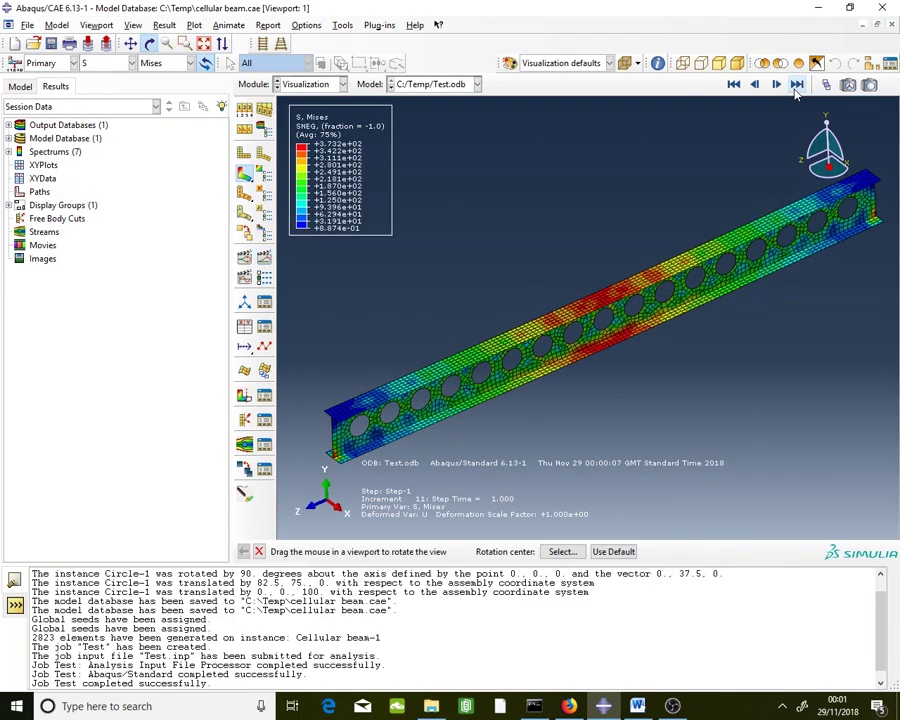
pyautogui.moveTo(635, 350); pyautogui.dragTo(590, 326)
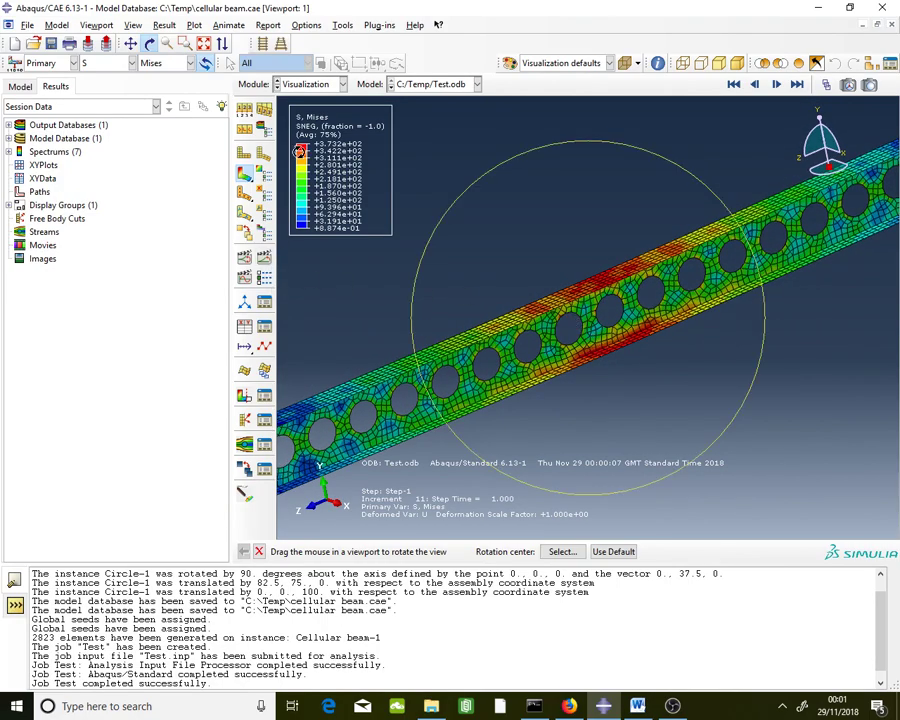
# Increase the downward U2 displacement of the loading boundary condition in Step-1 from the Load module.
pyautogui.click(310, 84)
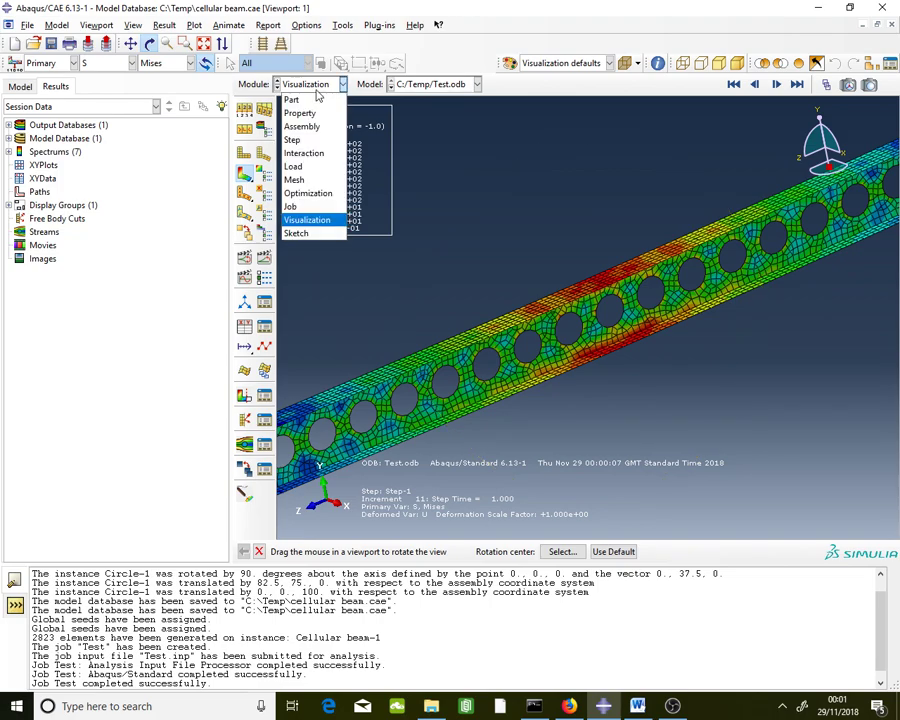
pyautogui.click(307, 172)
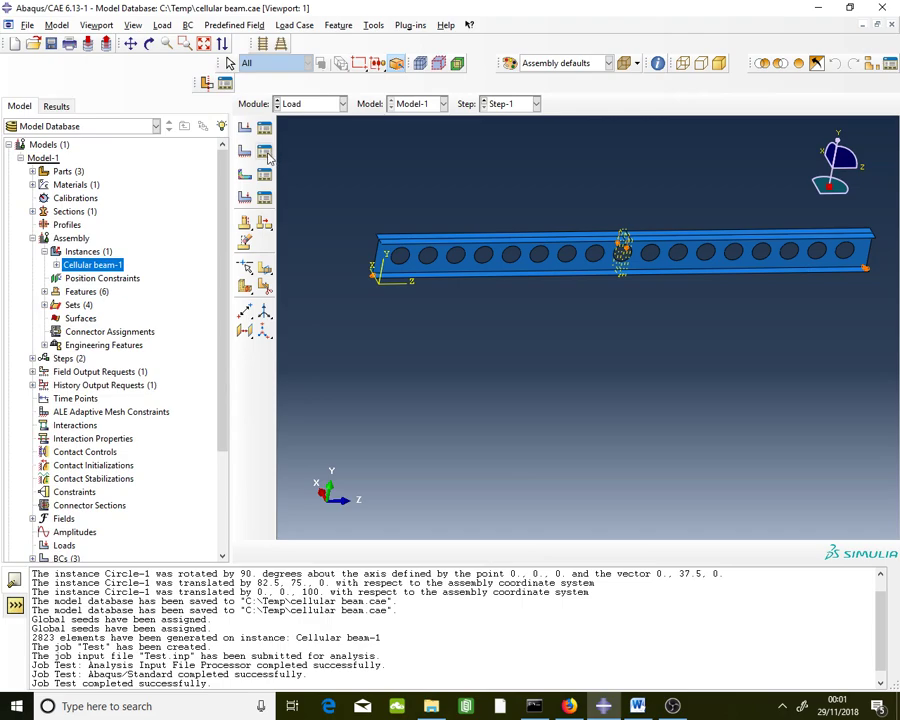
pyautogui.click(266, 153)
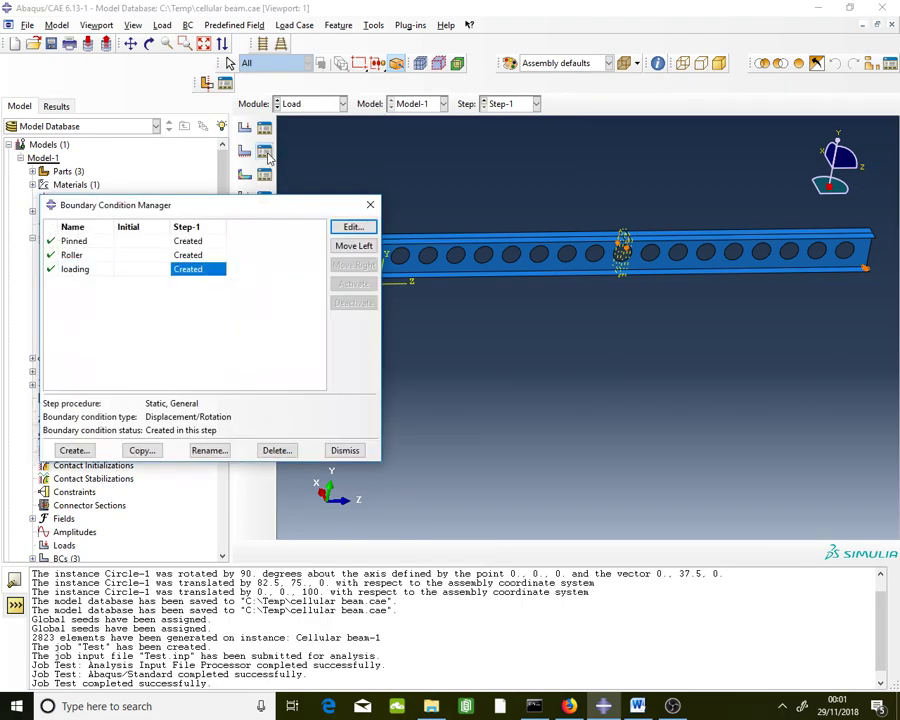
pyautogui.doubleClick(206, 271)
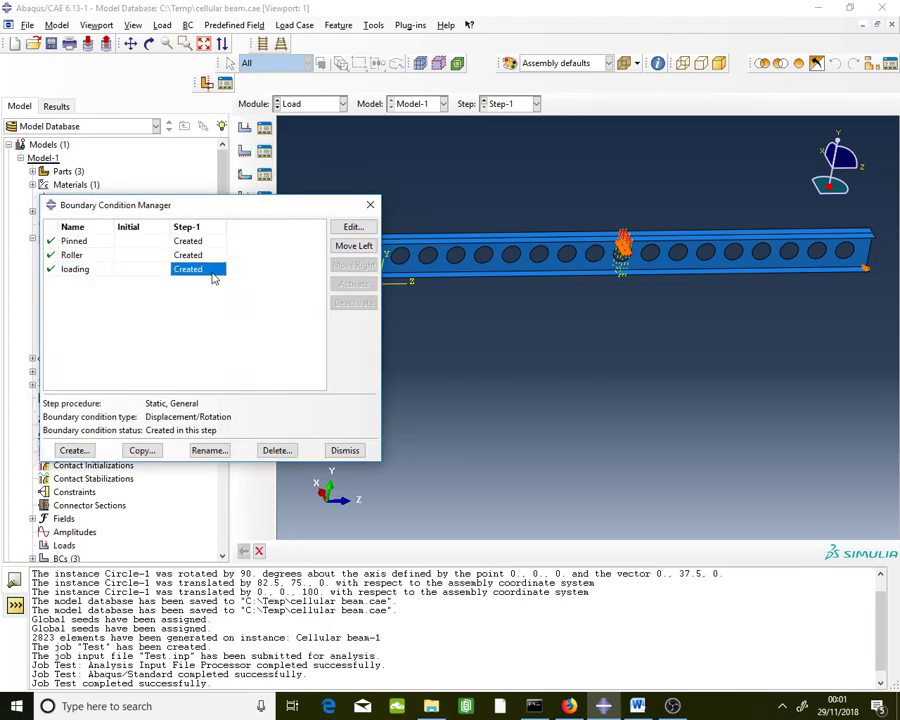
pyautogui.moveTo(198, 273); pyautogui.dragTo(251, 274)
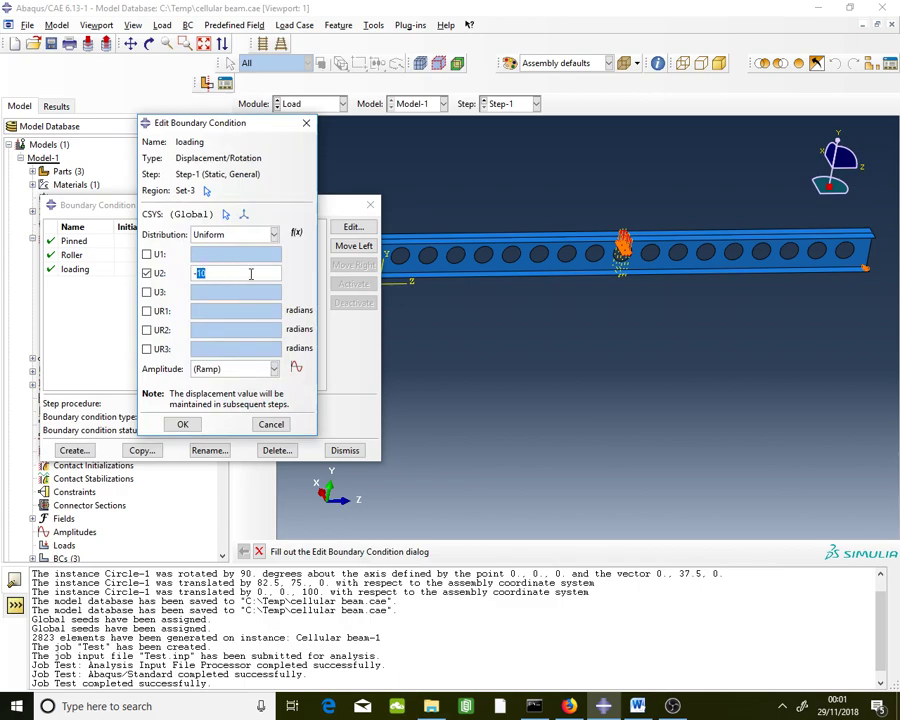
pyautogui.write('-5')
pyautogui.click(181, 424)
pyautogui.click(344, 450)
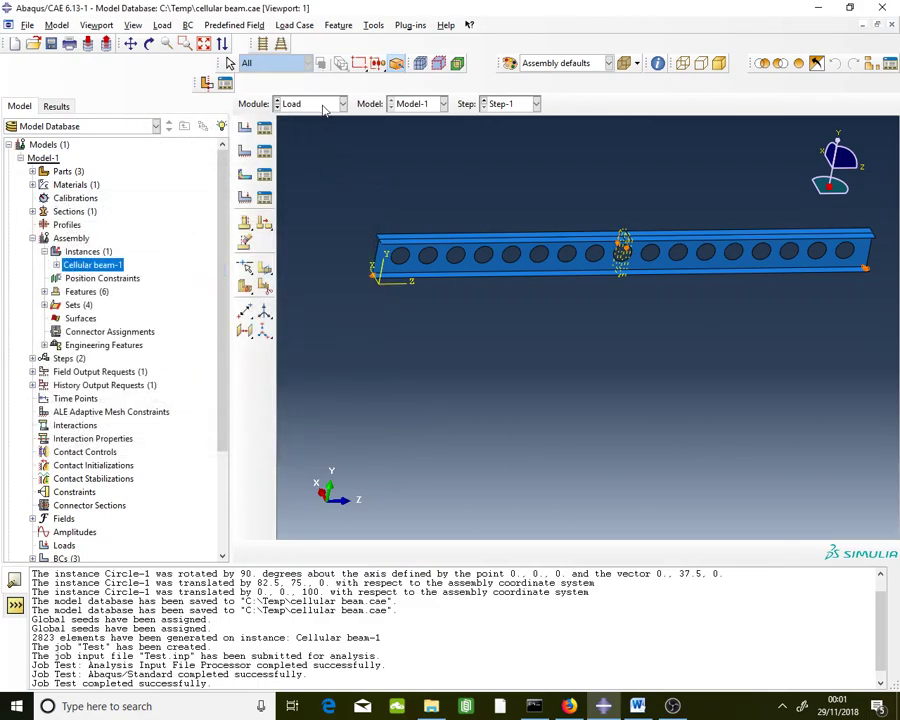
# Return to the Job module and resubmit the Test job for analysis, overwriting its existing files.
pyautogui.click(323, 105)
pyautogui.click(350, 223)
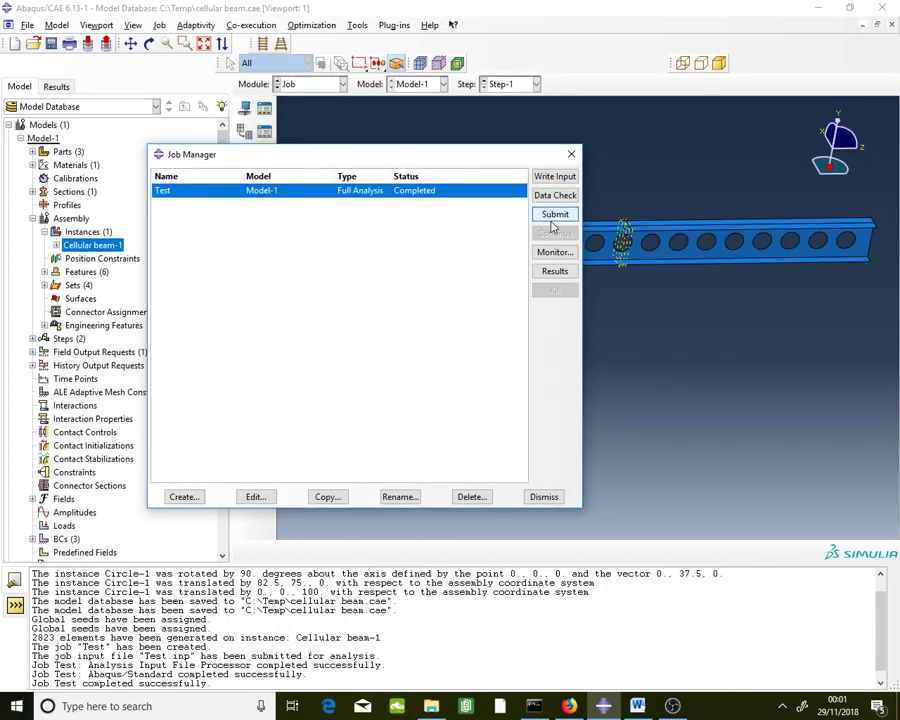
pyautogui.click(554, 214)
pyautogui.click(42, 207)
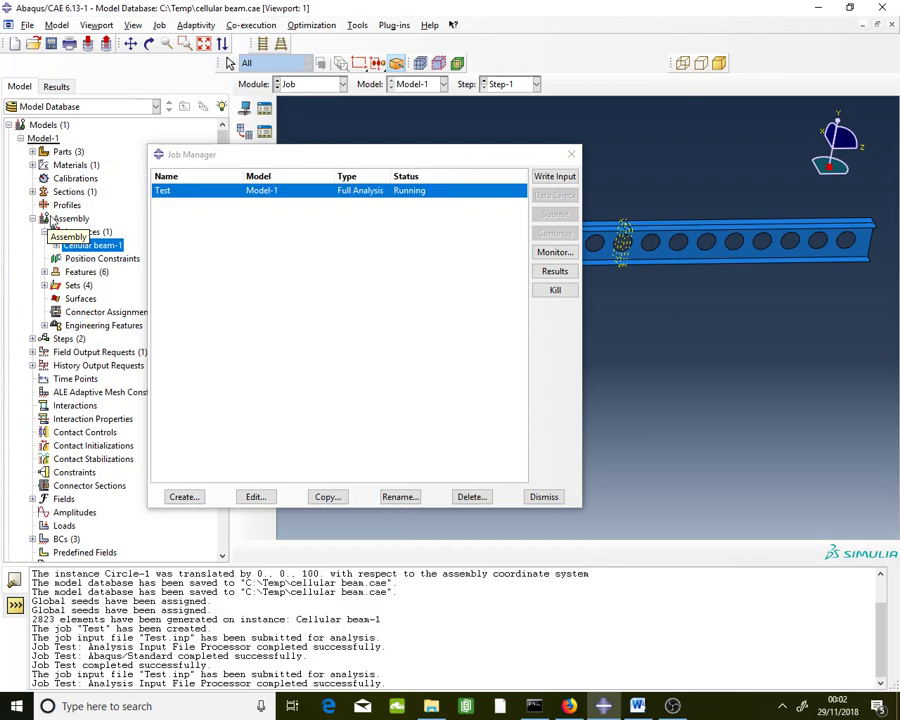
# Check the increments and warnings of the rerun Test job in its monitor, and dismiss the monitor.
pyautogui.click(556, 253)
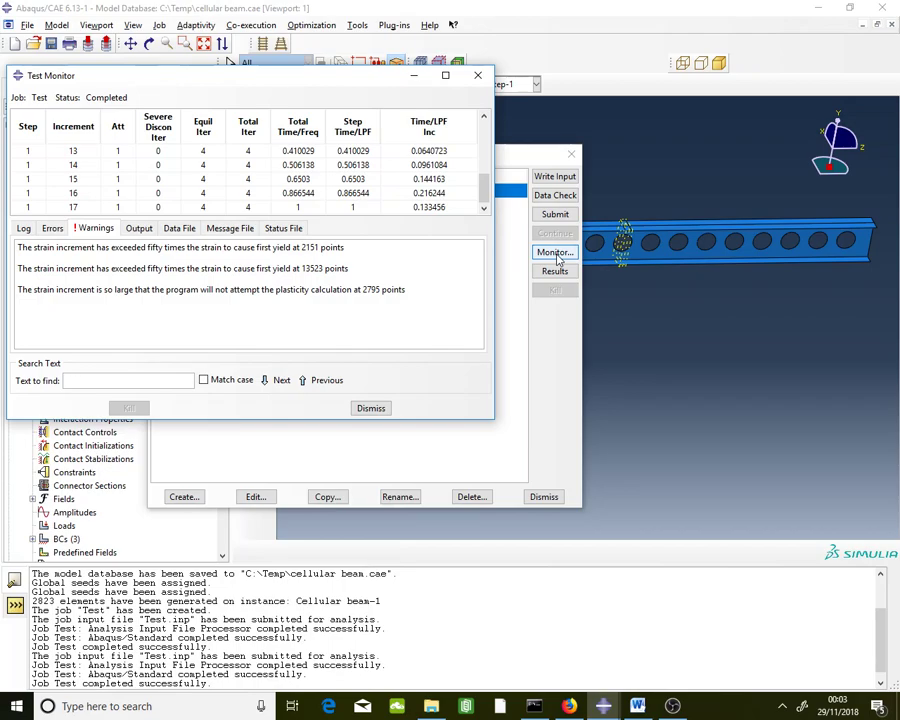
pyautogui.click(557, 255)
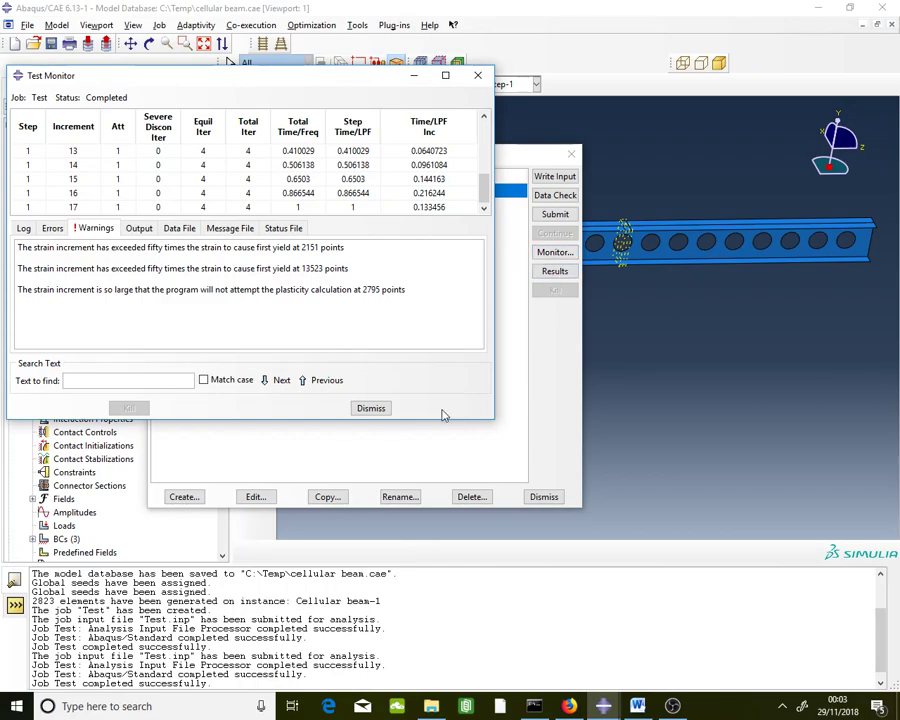
pyautogui.click(370, 408)
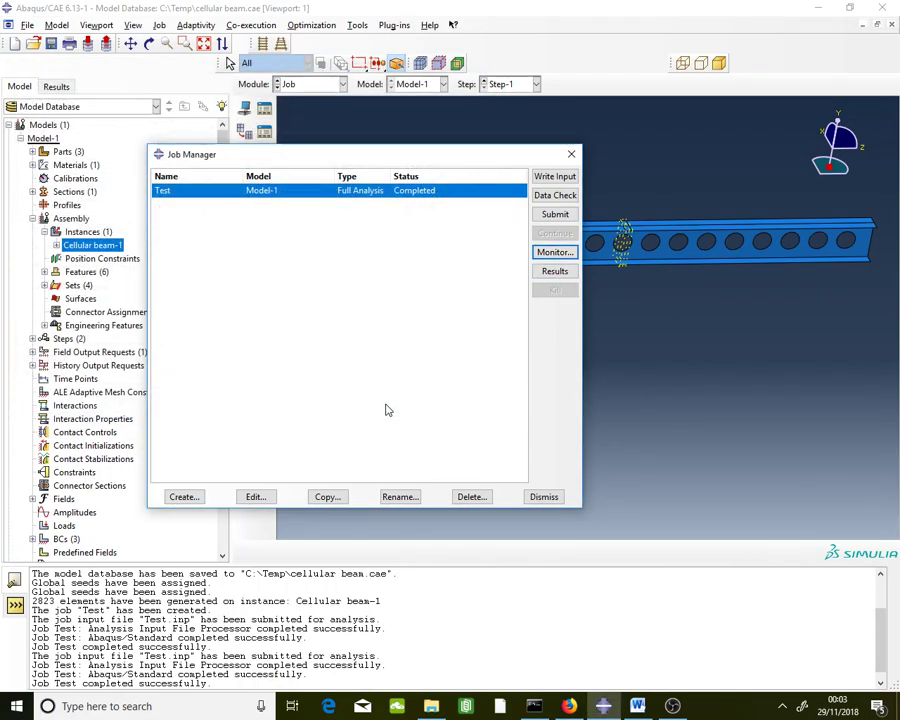
# Open the rerun Test job's results, plot the von Mises contours on the deformed shape, and rotate the beam to inspect its midspan.
pyautogui.click(554, 271)
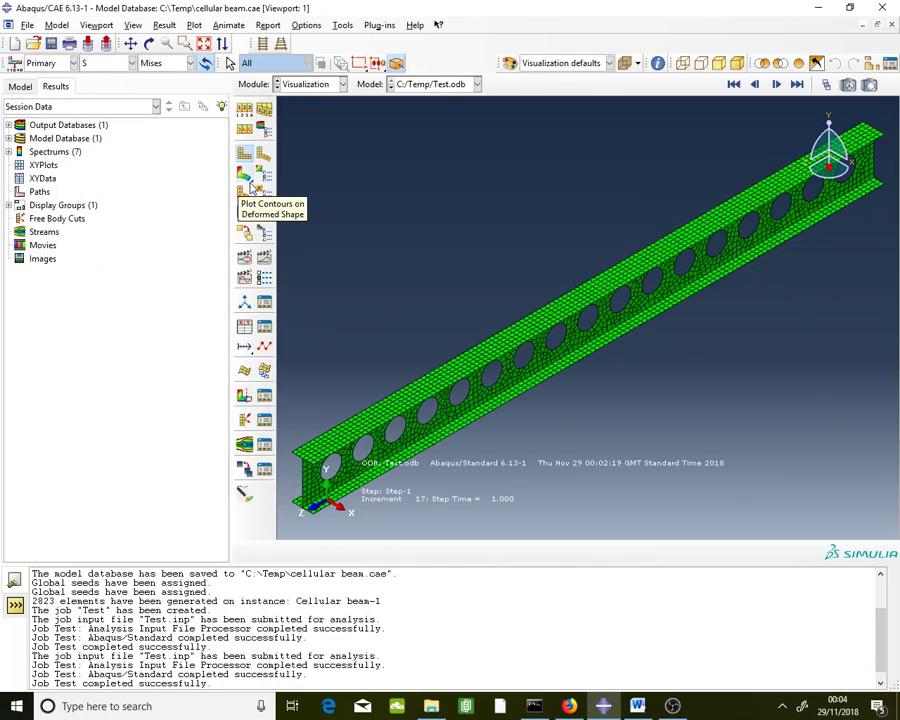
pyautogui.click(252, 187)
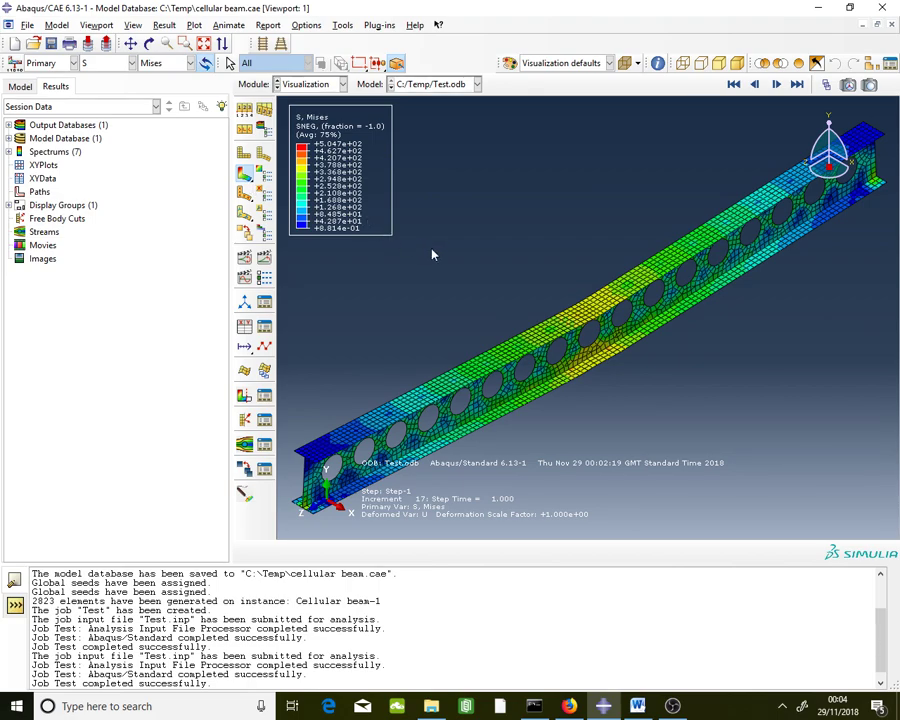
pyautogui.click(148, 43)
pyautogui.moveTo(583, 377); pyautogui.dragTo(586, 314)
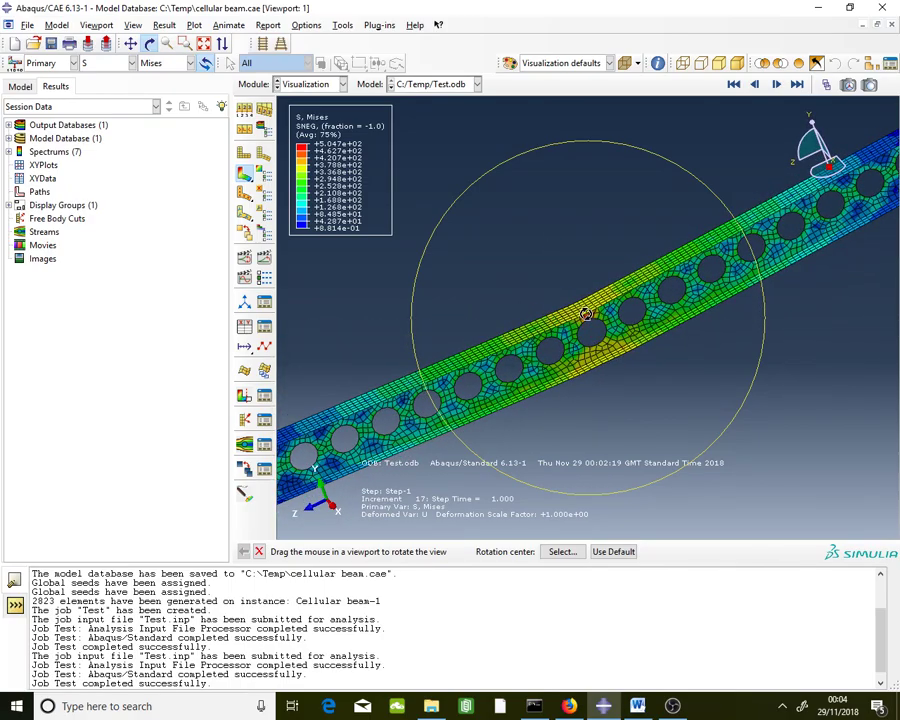
pyautogui.press('Escape')
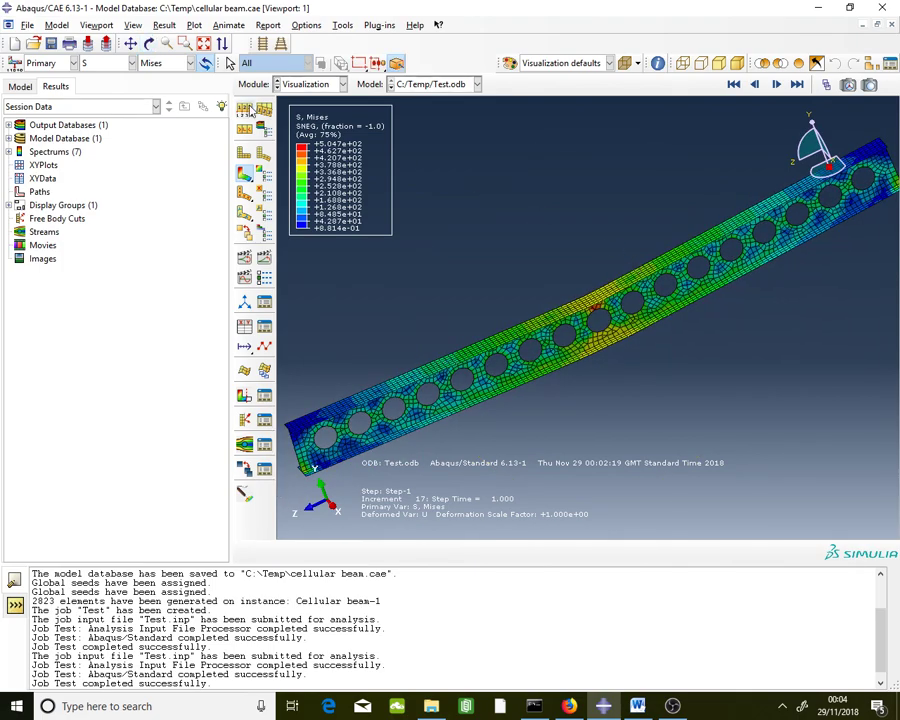
# Review the elastic and plastic properties of the Steel material in the Property module, and close the material manager.
pyautogui.click(308, 84)
pyautogui.click(299, 113)
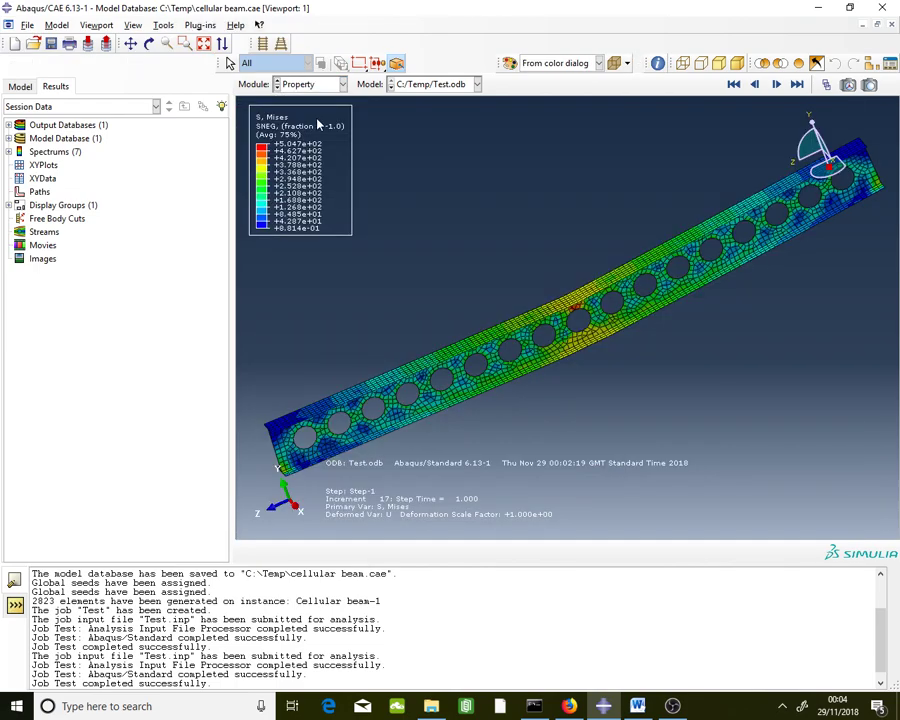
pyautogui.click(264, 128)
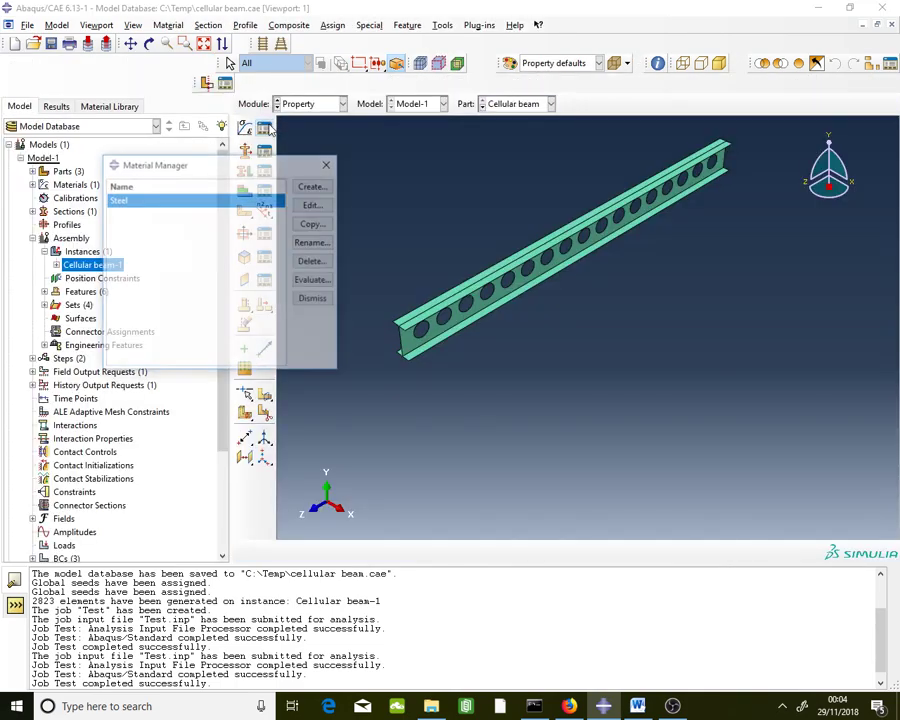
pyautogui.doubleClick(253, 210)
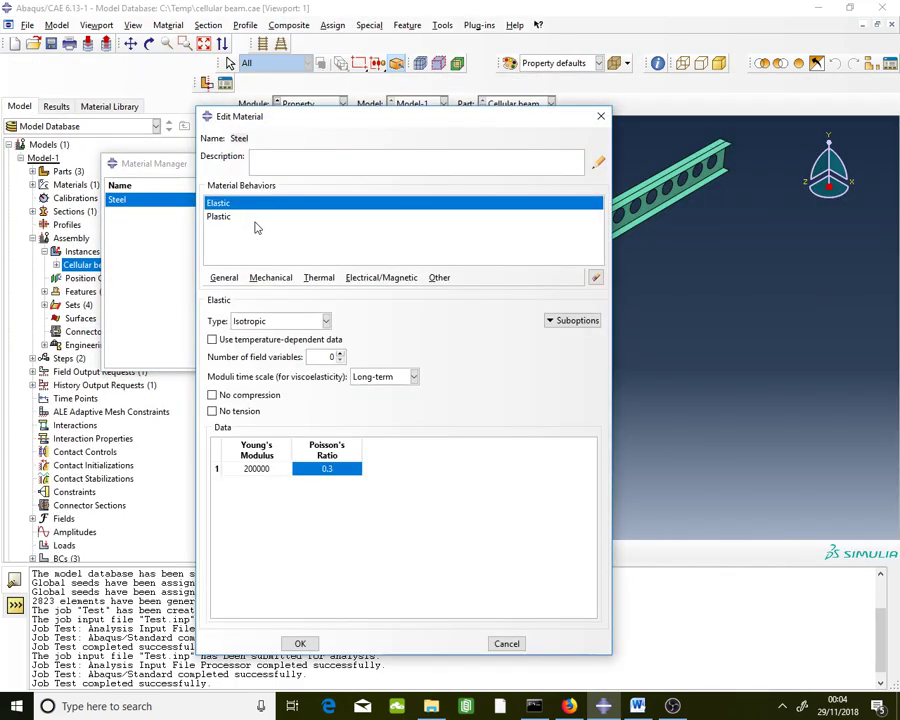
pyautogui.click(253, 224)
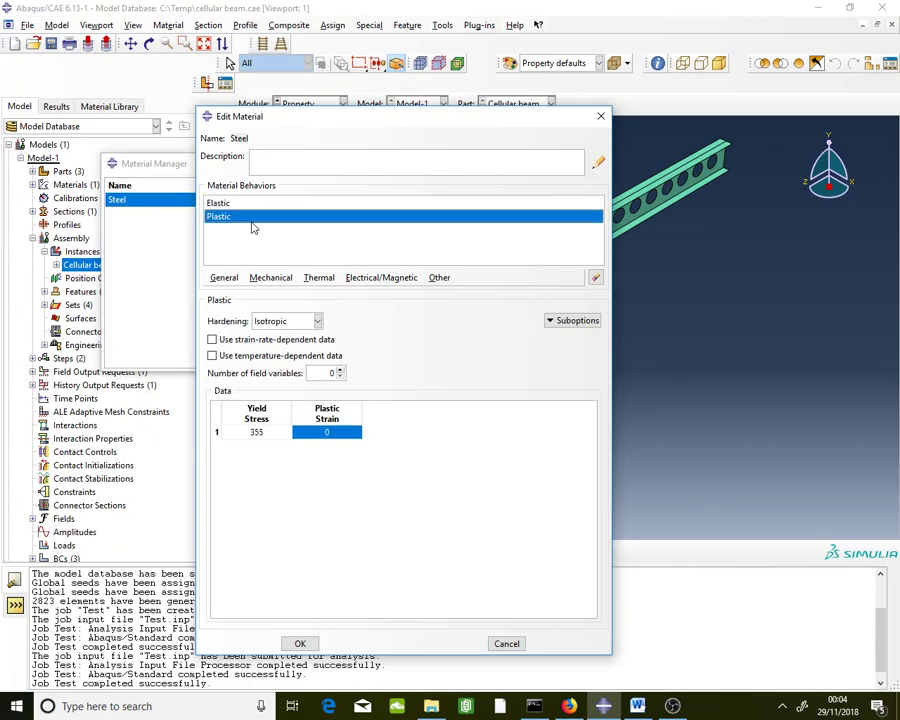
pyautogui.click(300, 643)
pyautogui.click(314, 299)
# Return to the Visualization module, animate the stress time history, and inspect the beam's midspan at the last frame.
pyautogui.click(310, 104)
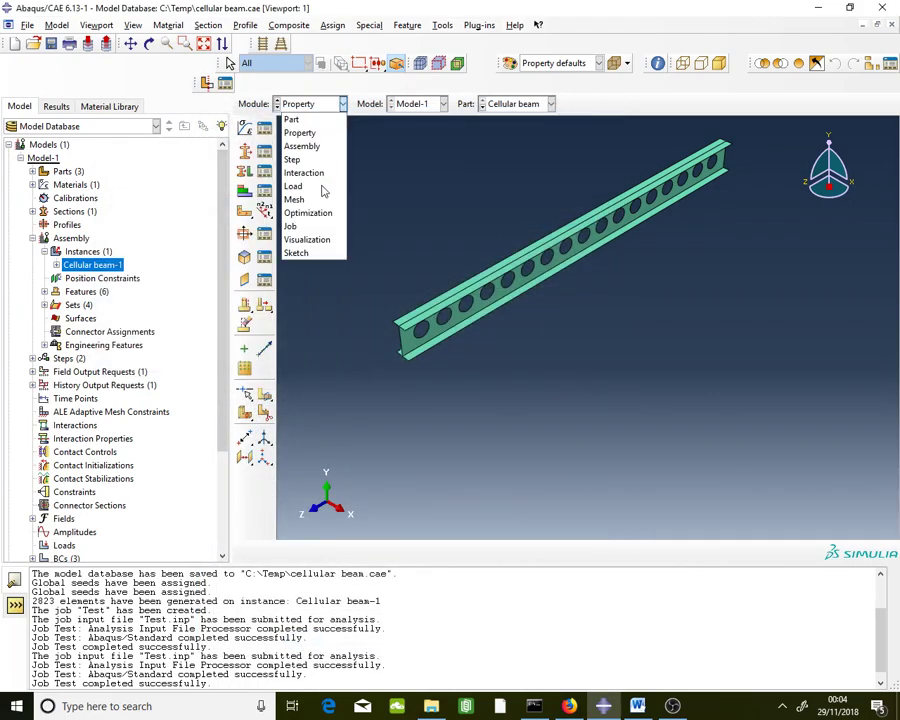
pyautogui.click(307, 239)
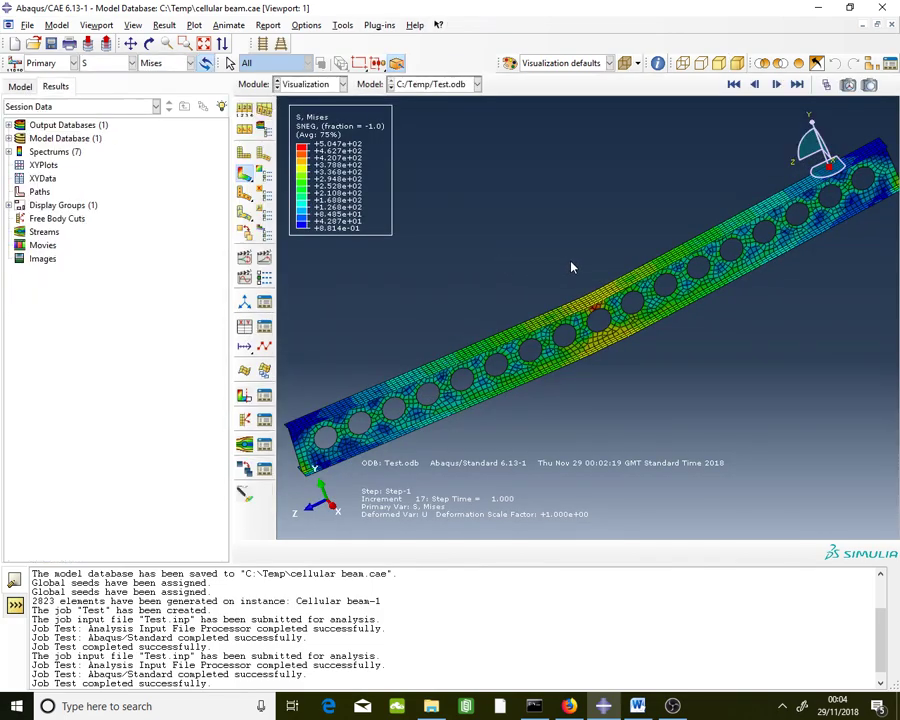
pyautogui.click(264, 256)
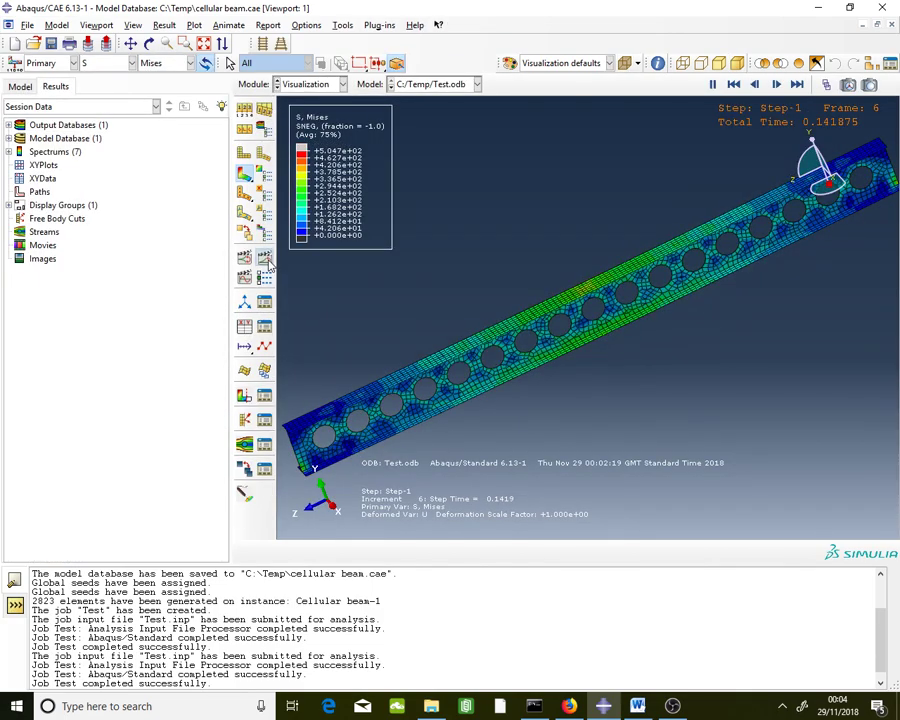
pyautogui.click(268, 262)
pyautogui.click(796, 84)
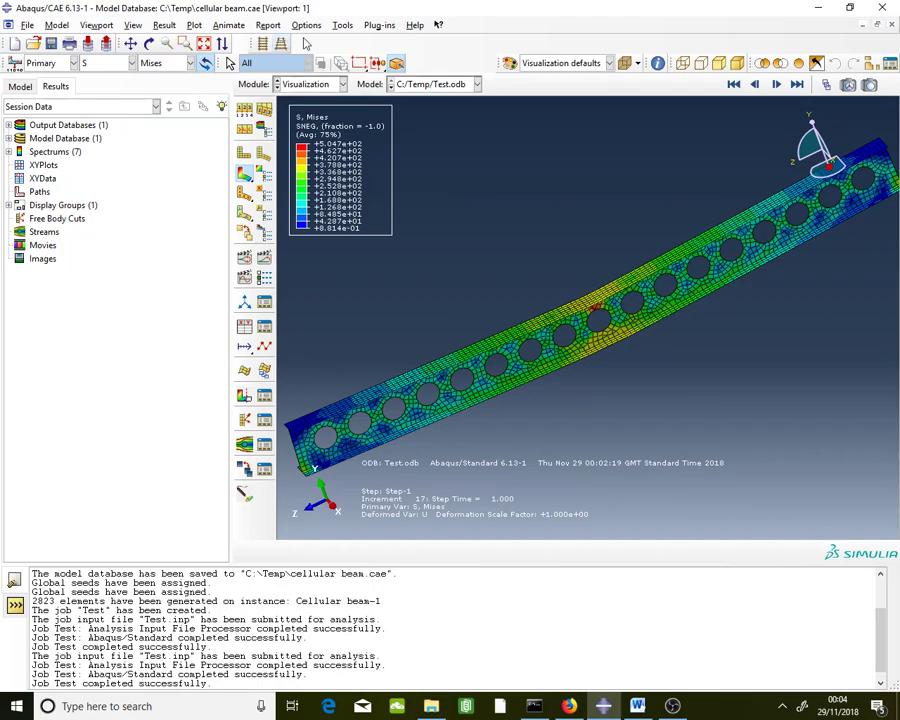
pyautogui.scroll(-1, 670, 195)
pyautogui.scroll(1, 592, 277)
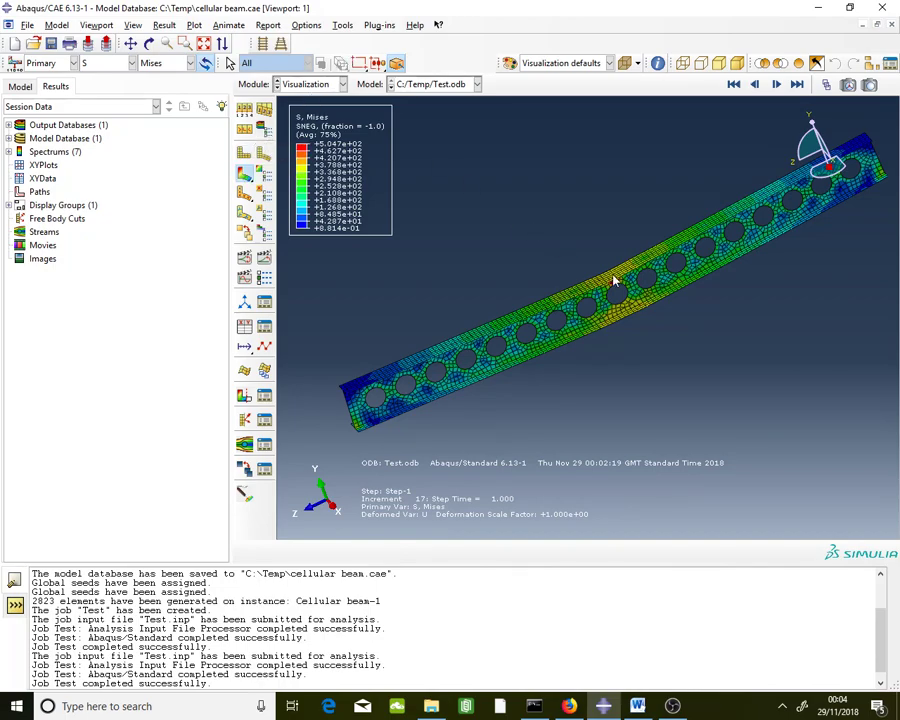
pyautogui.scroll(1, 614, 282)
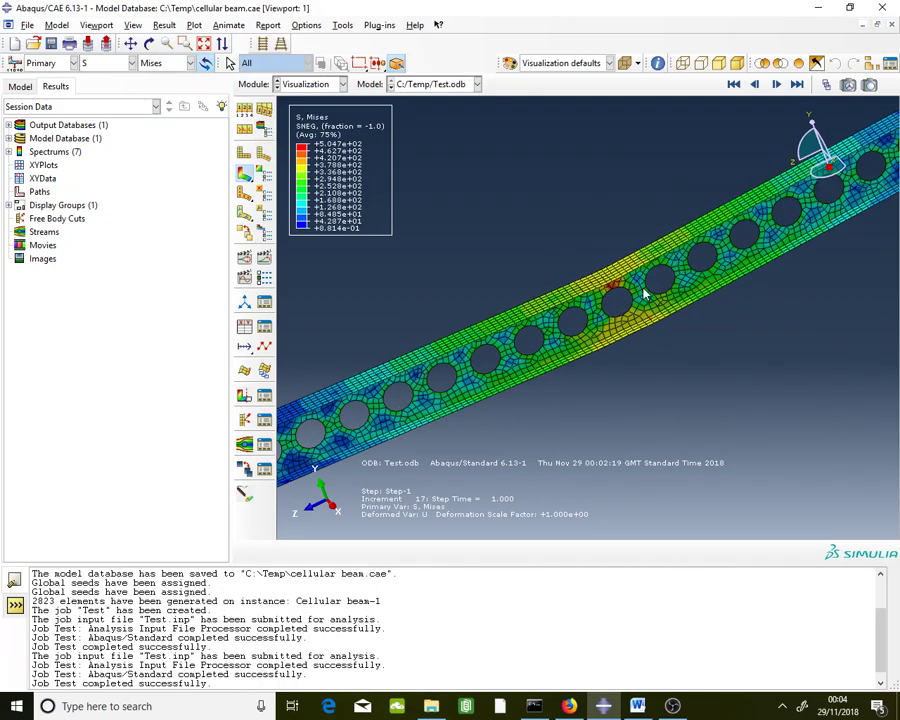
# Create XY data from the ODB field output, choosing the RF2 reaction force component at the Unique Nodal position.
pyautogui.click(341, 30)
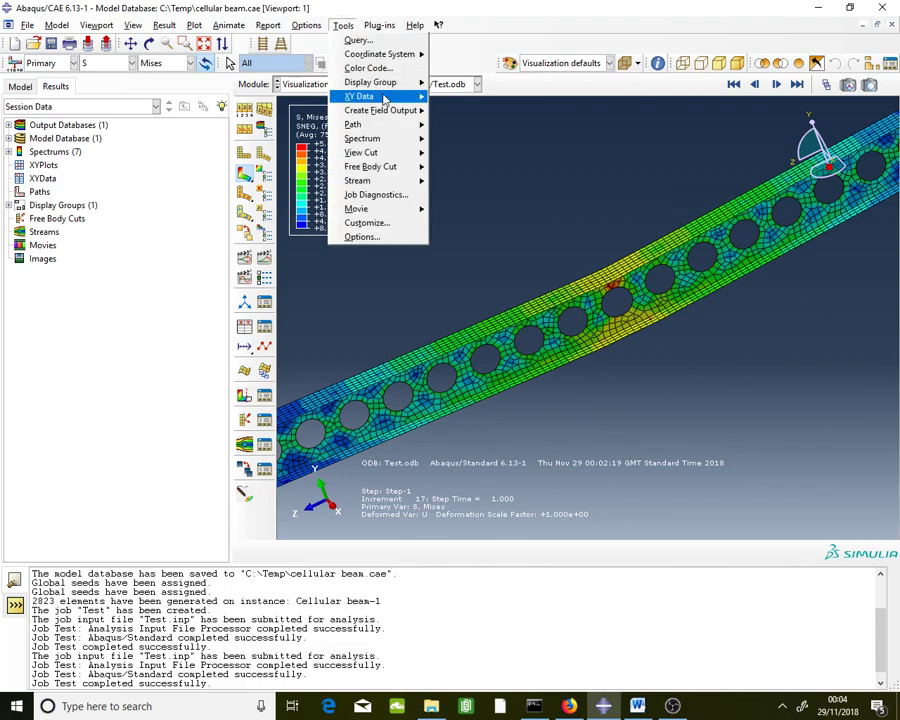
pyautogui.moveTo(357, 96)
pyautogui.click(467, 98)
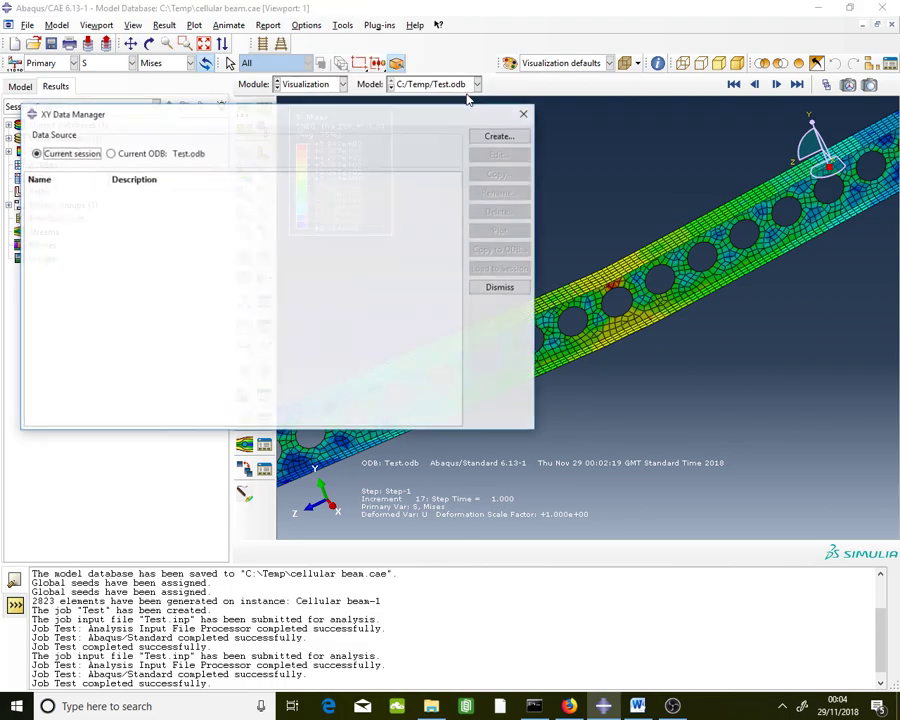
pyautogui.click(500, 137)
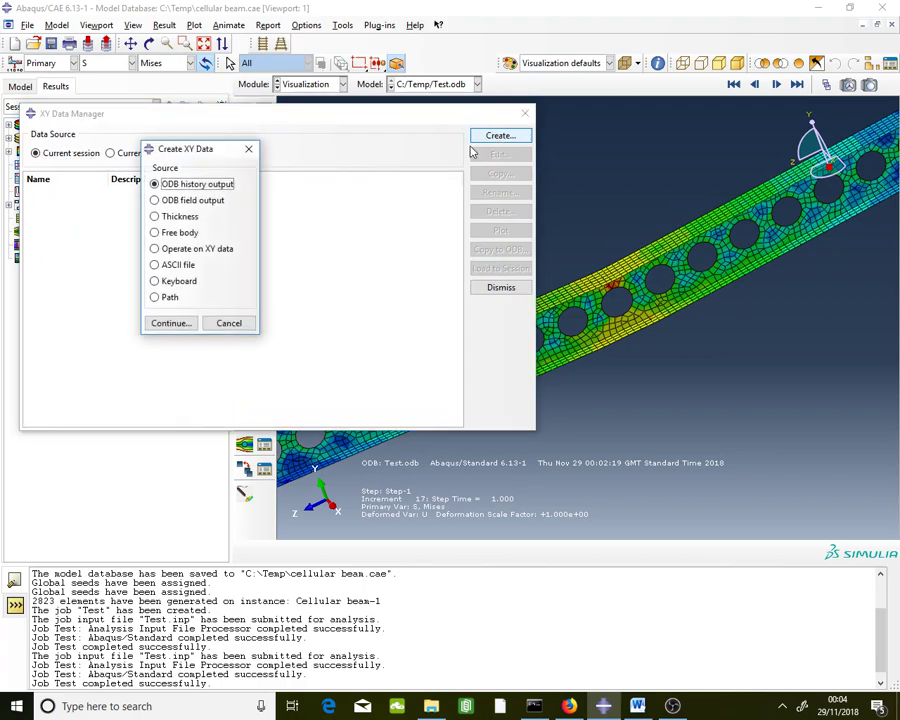
pyautogui.click(212, 202)
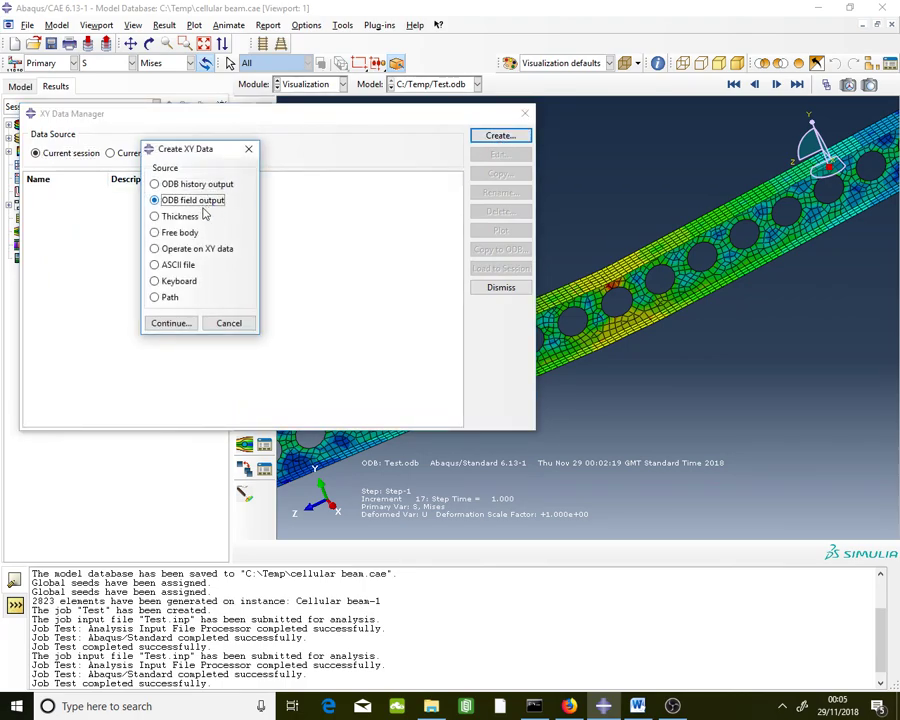
pyautogui.click(184, 323)
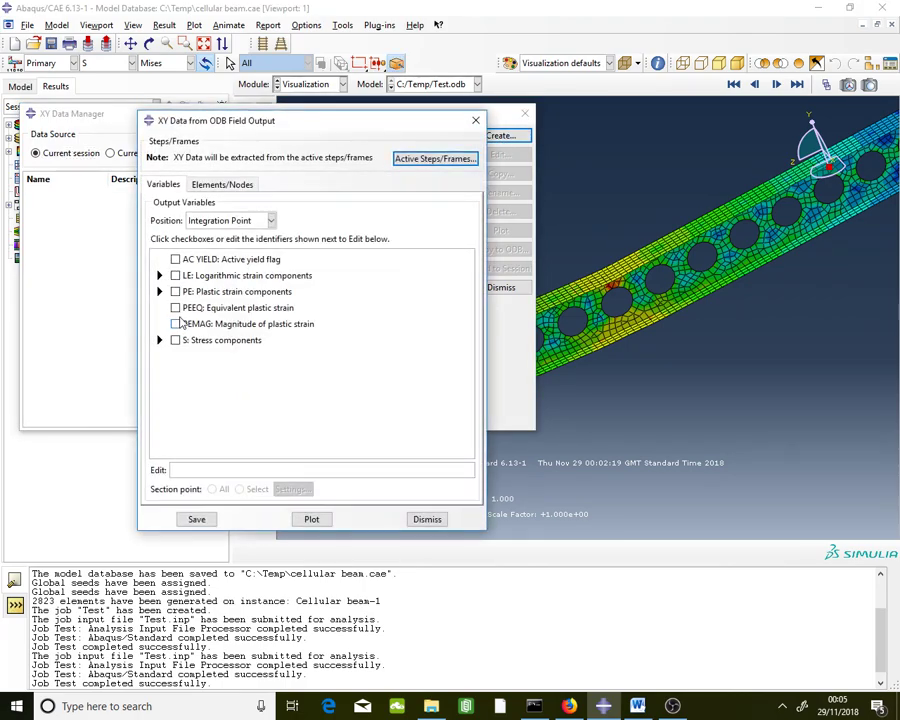
pyautogui.click(238, 222)
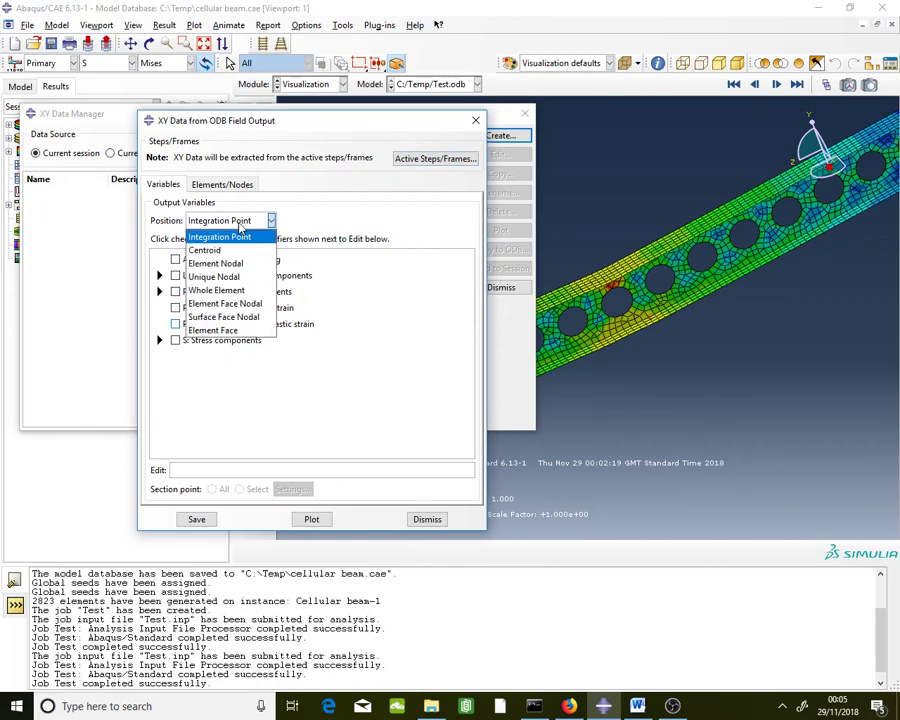
pyautogui.click(212, 276)
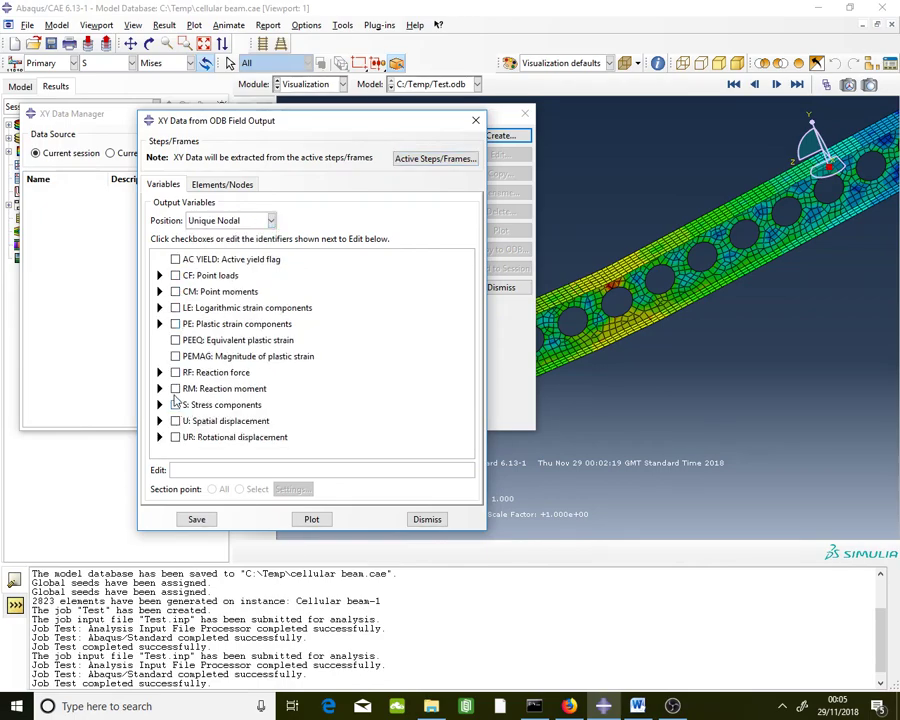
pyautogui.click(160, 372)
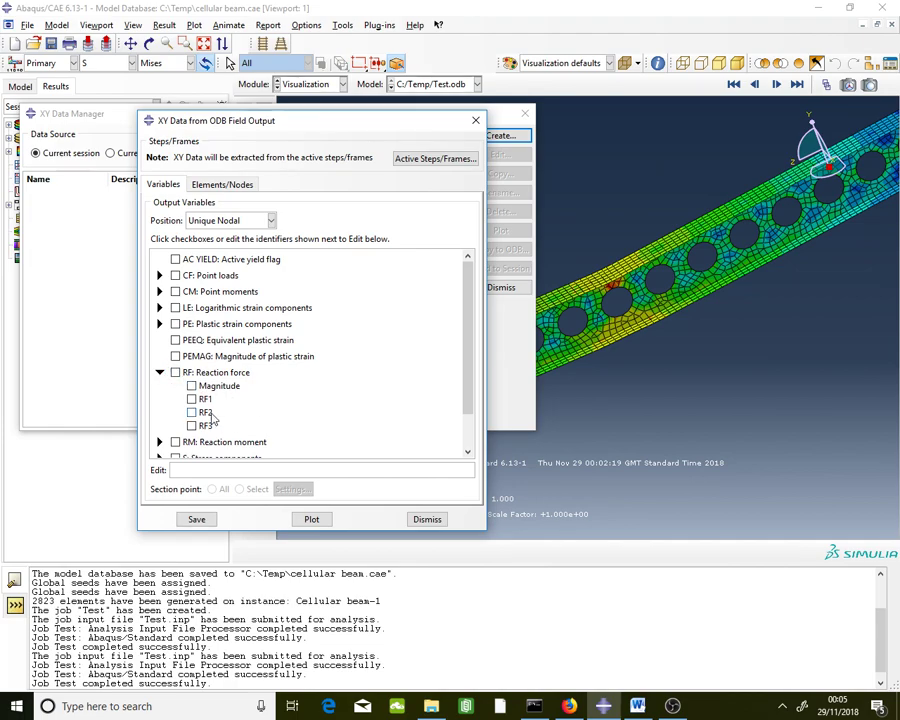
pyautogui.click(191, 412)
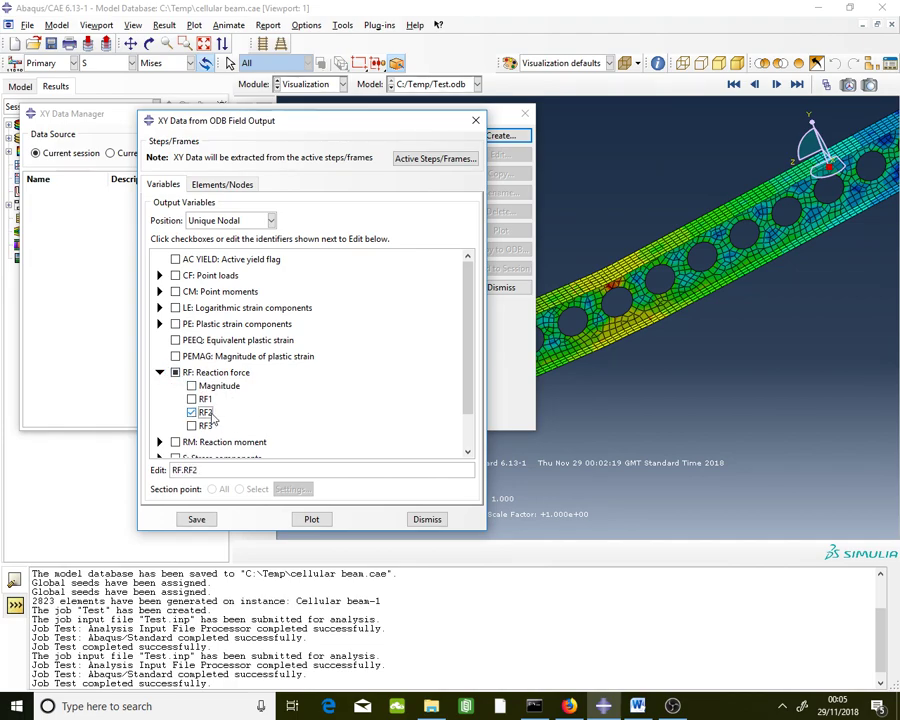
# Choose node set SET-3 with its items highlighted in the viewport, and save the RF2 curves under default names.
pyautogui.click(229, 186)
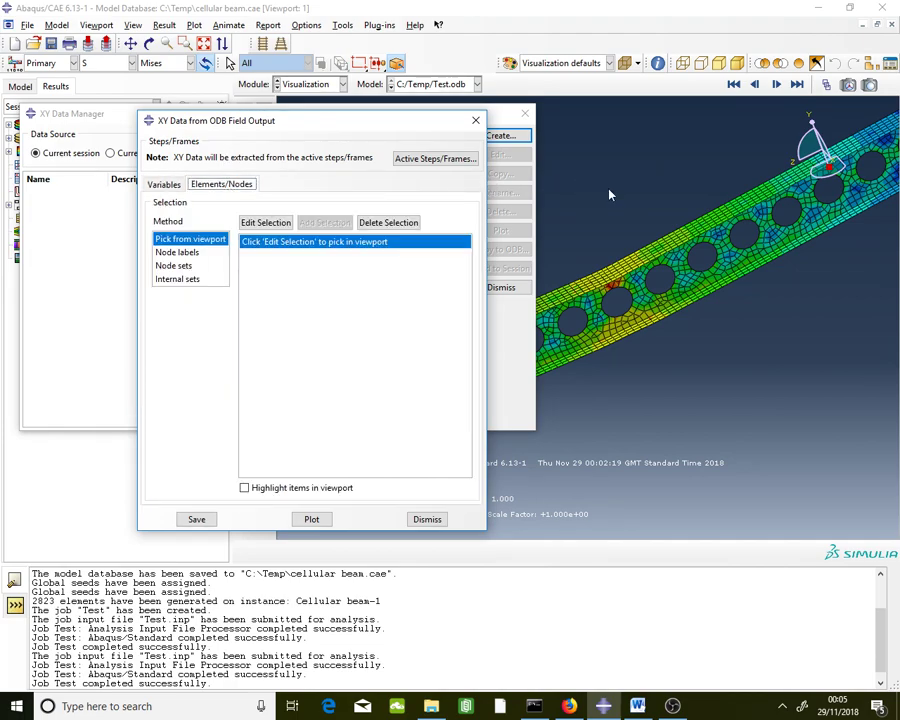
pyautogui.scroll(-3, 805, 197)
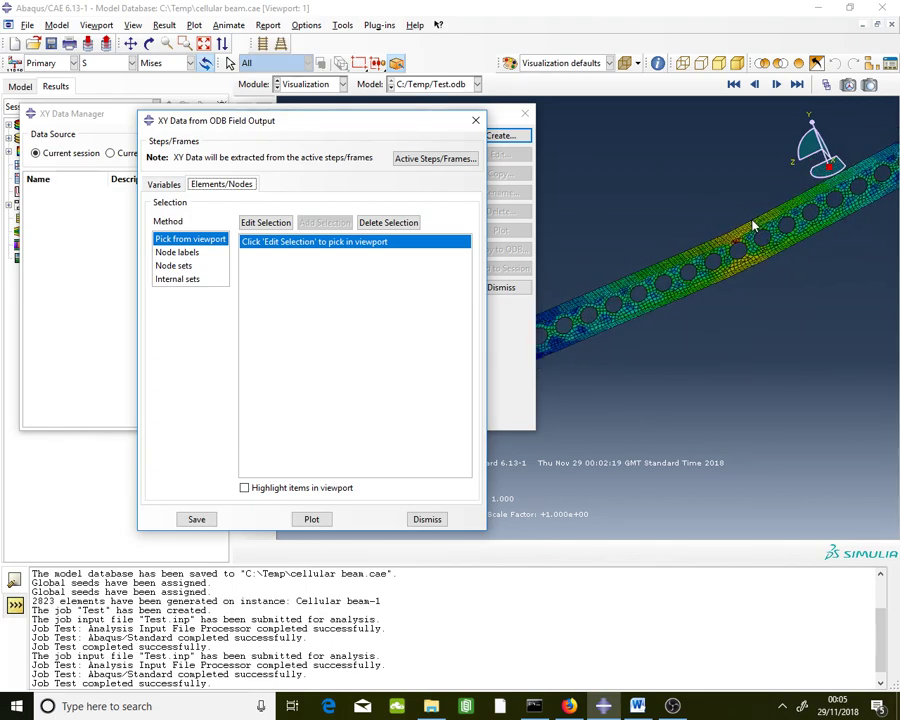
pyautogui.scroll(-3, 579, 287)
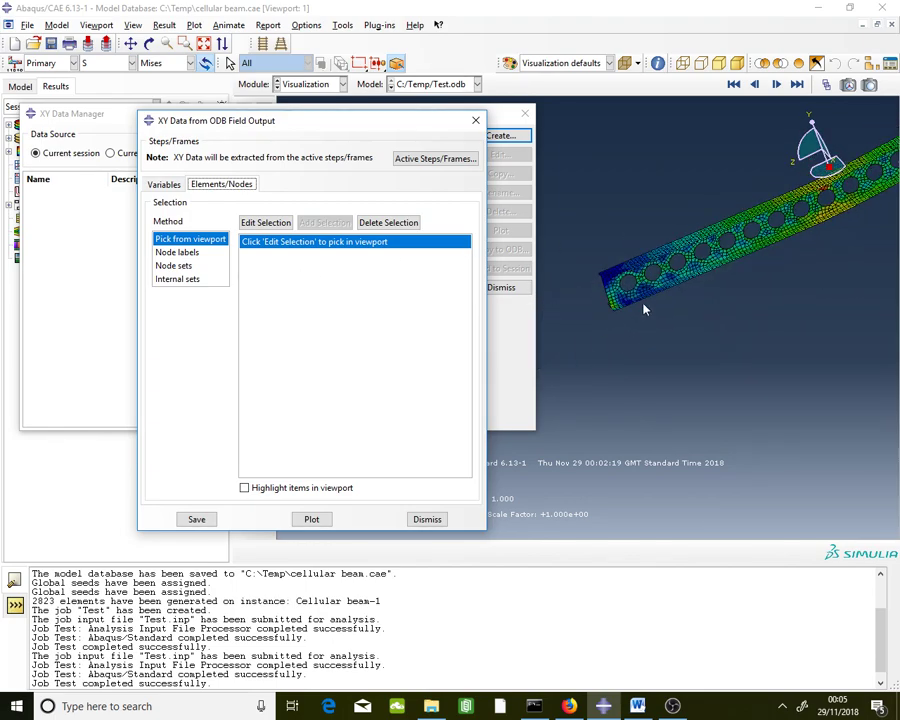
pyautogui.click(186, 265)
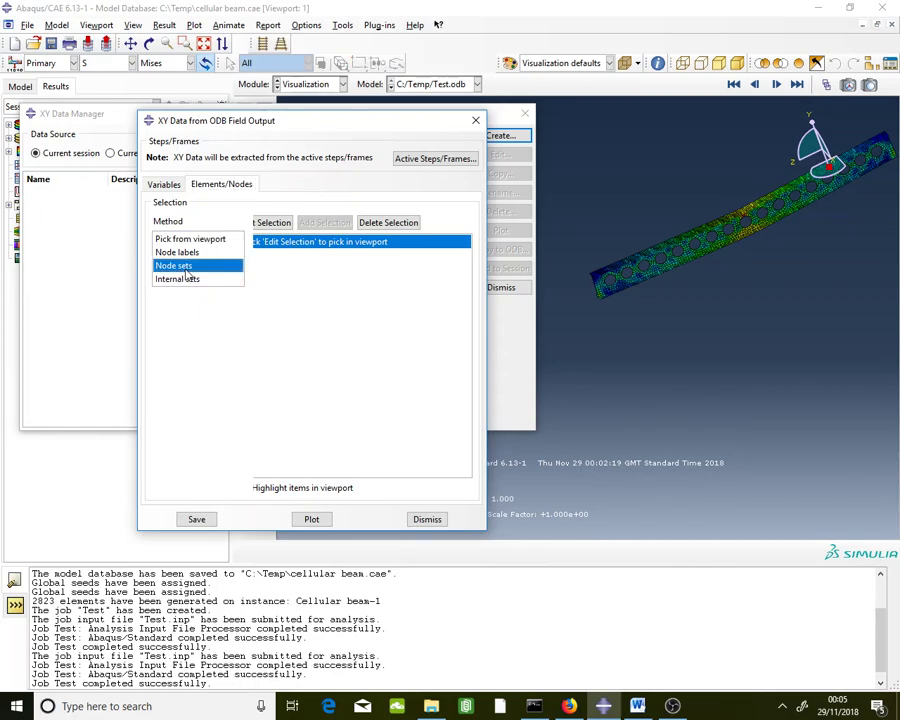
pyautogui.click(291, 490)
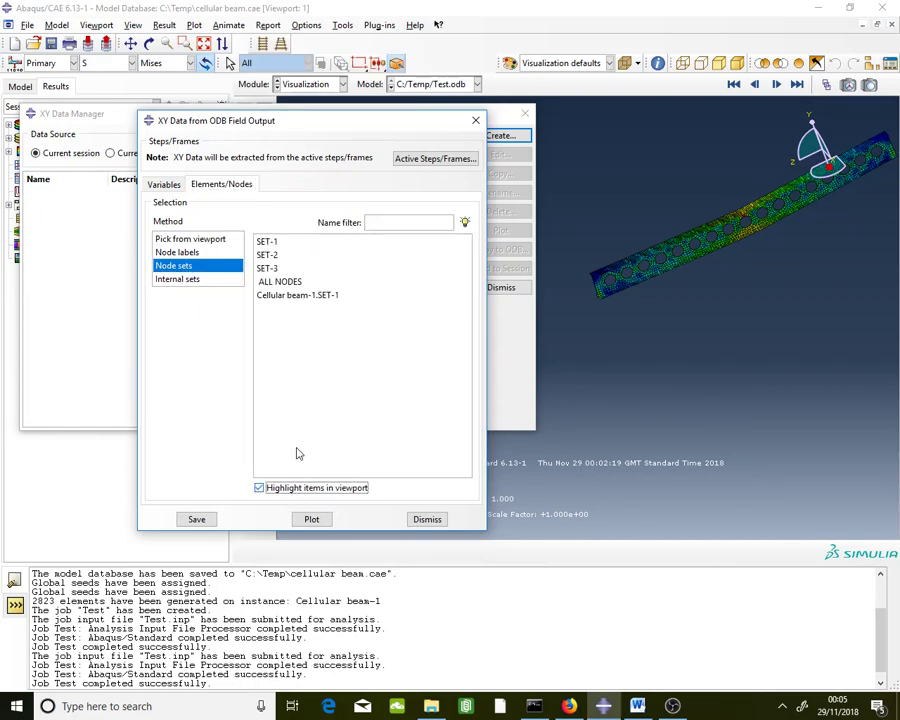
pyautogui.click(270, 269)
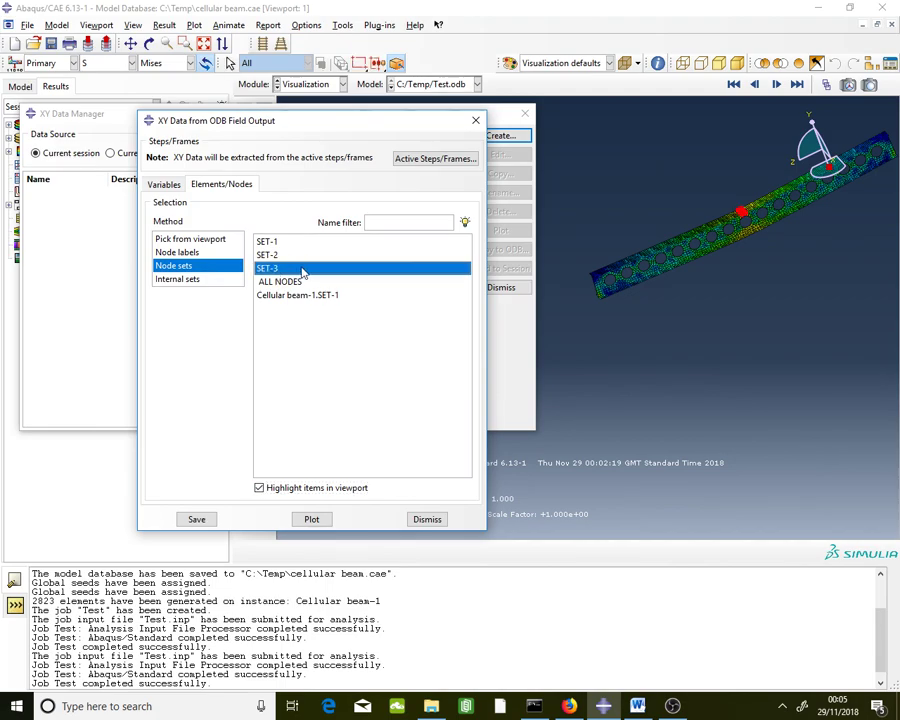
pyautogui.scroll(2, 783, 178)
pyautogui.scroll(-1, 780, 190)
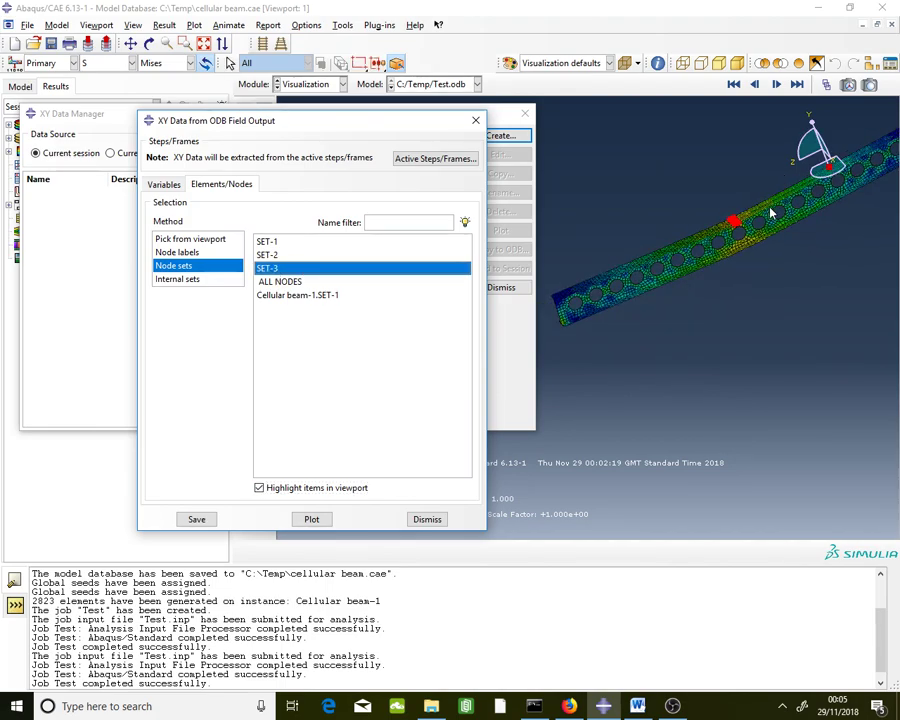
pyautogui.scroll(2, 745, 236)
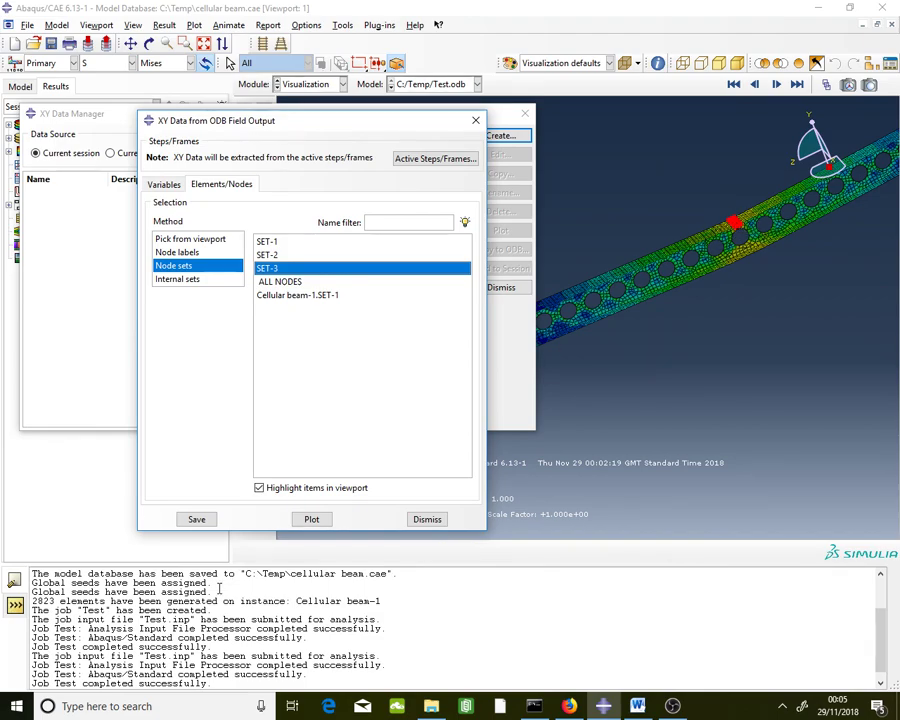
pyautogui.click(197, 520)
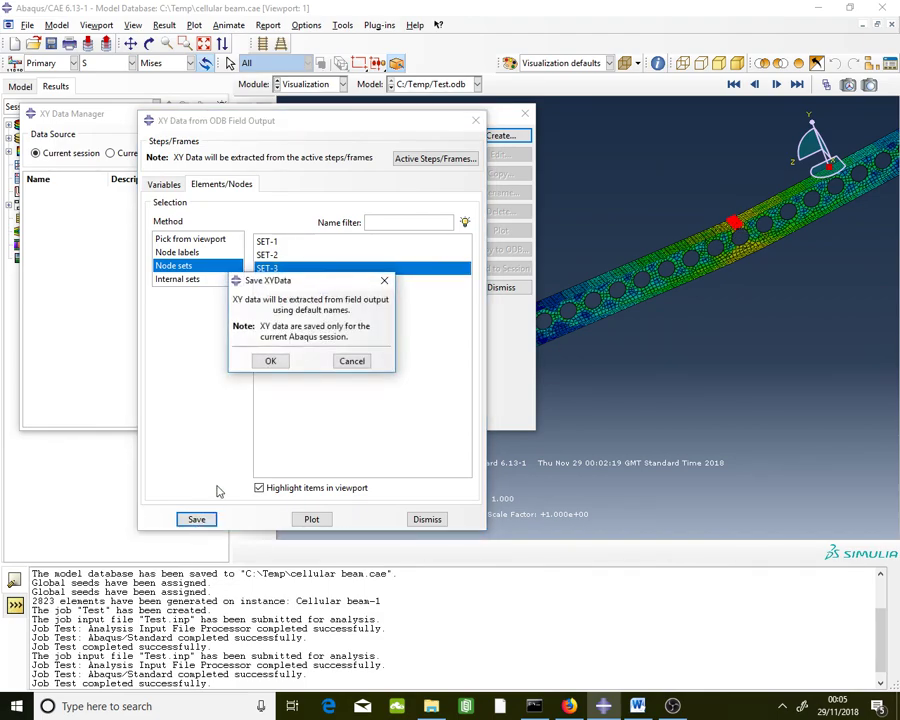
pyautogui.click(270, 362)
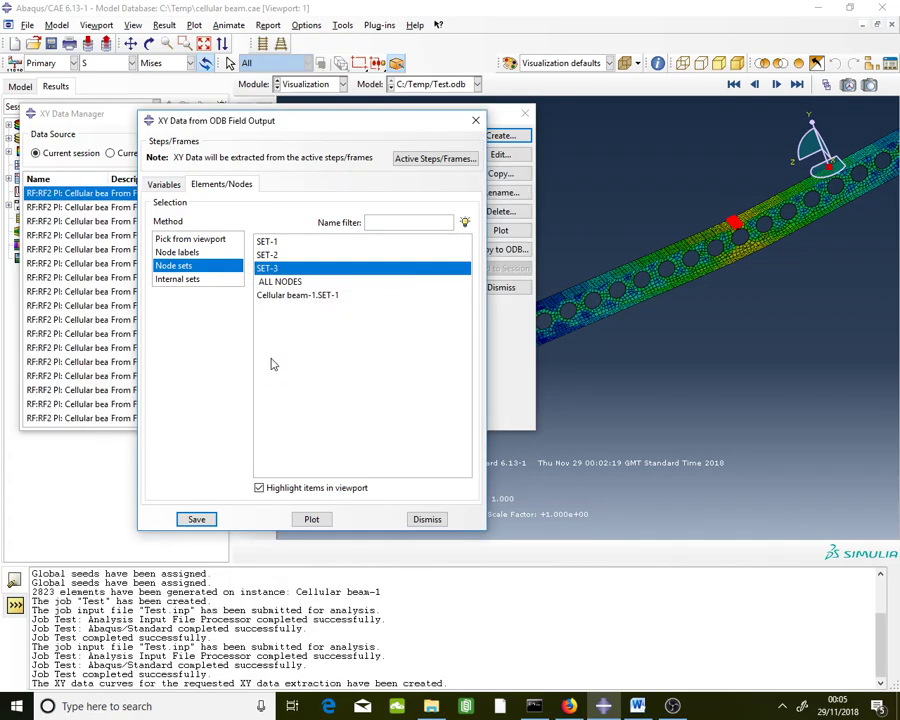
# Operate on the XY data with a sum expression that includes all the extracted RF2 nodal curves.
pyautogui.click(505, 135)
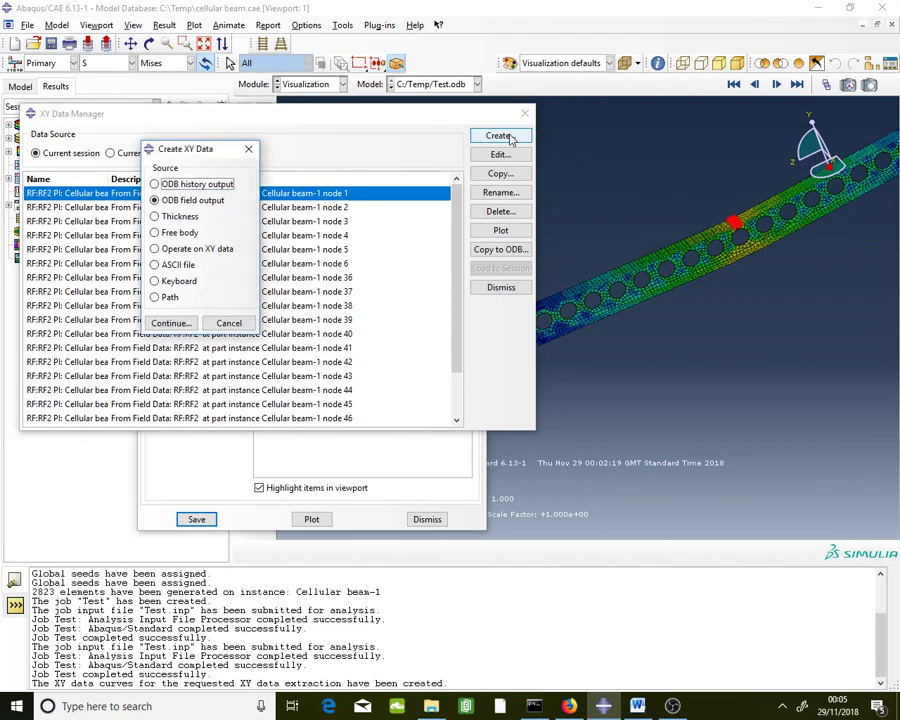
pyautogui.click(200, 252)
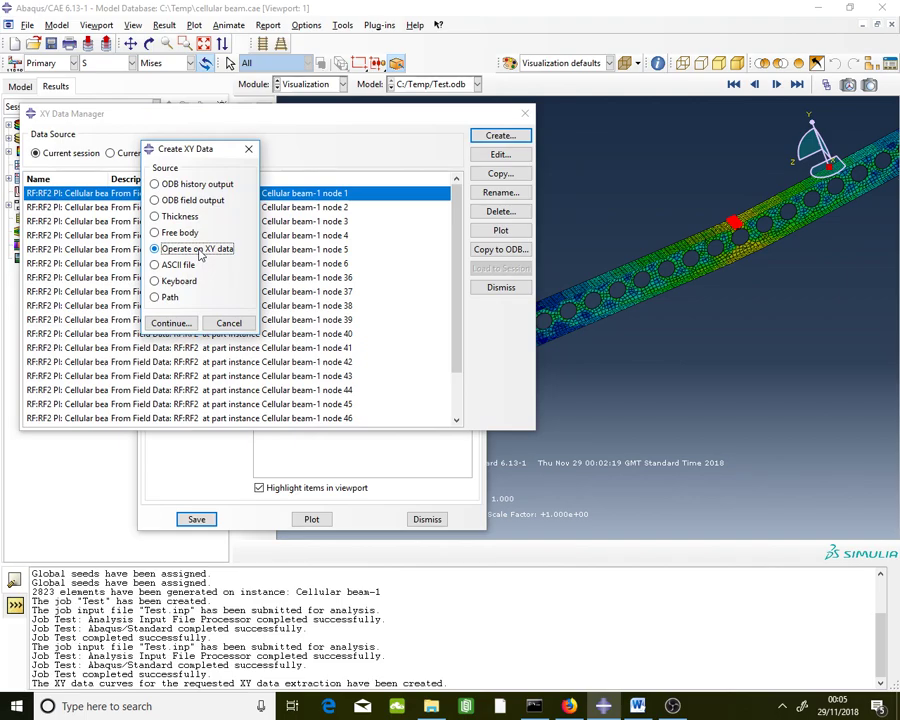
pyautogui.click(182, 330)
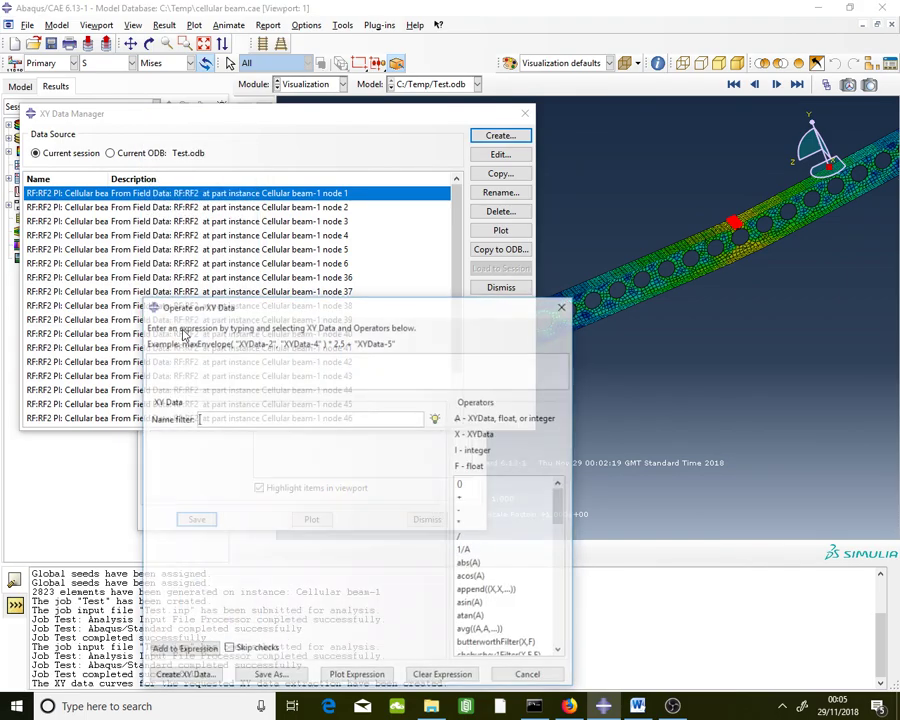
pyautogui.moveTo(302, 304); pyautogui.dragTo(241, 135)
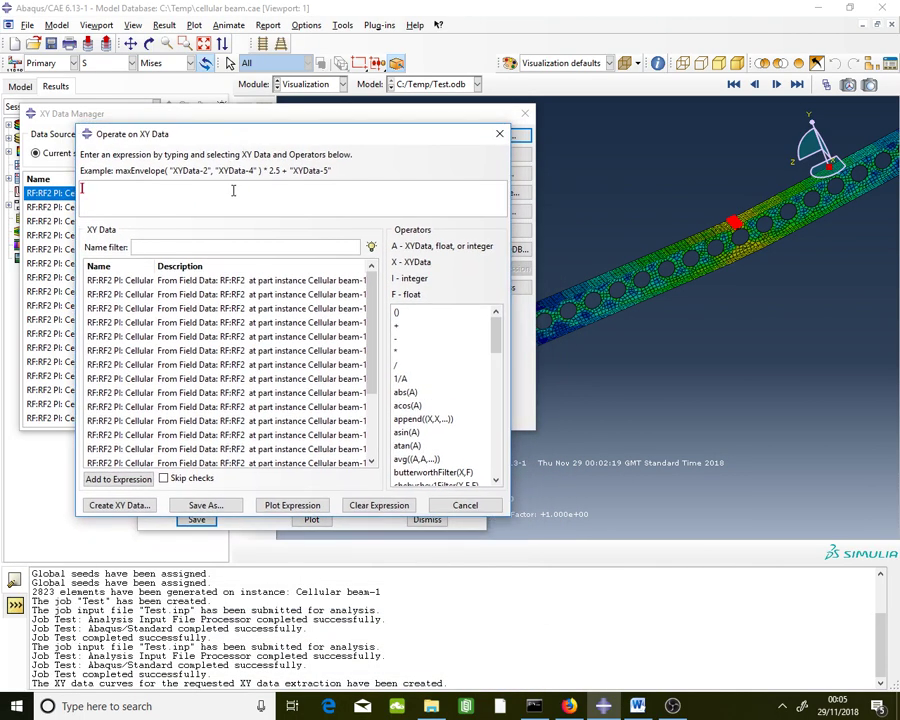
pyautogui.moveTo(495, 330); pyautogui.dragTo(500, 470)
pyautogui.click(418, 412)
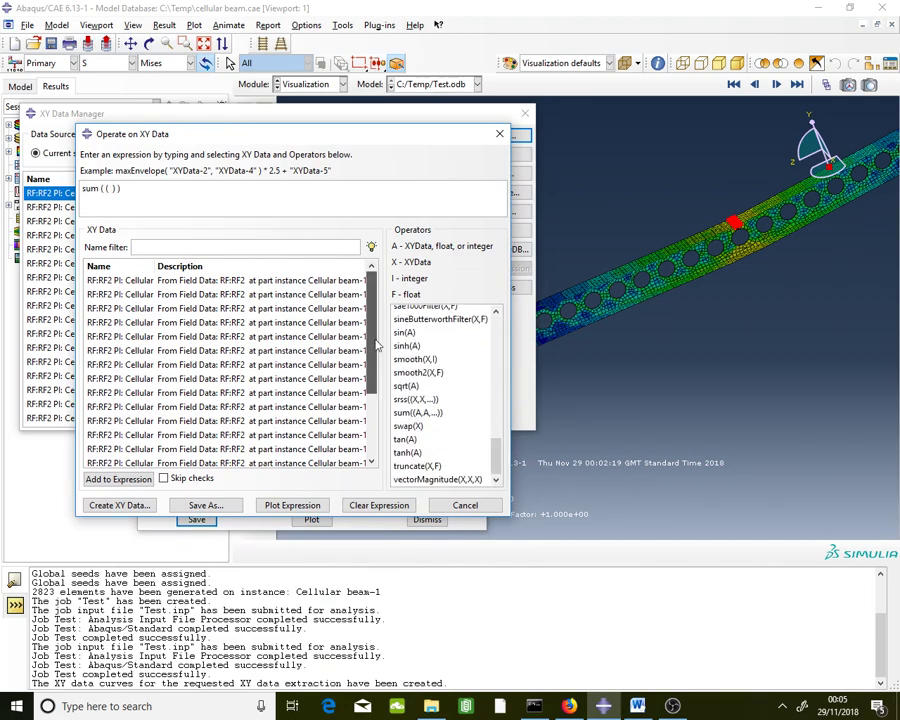
pyautogui.moveTo(349, 286); pyautogui.dragTo(341, 462)
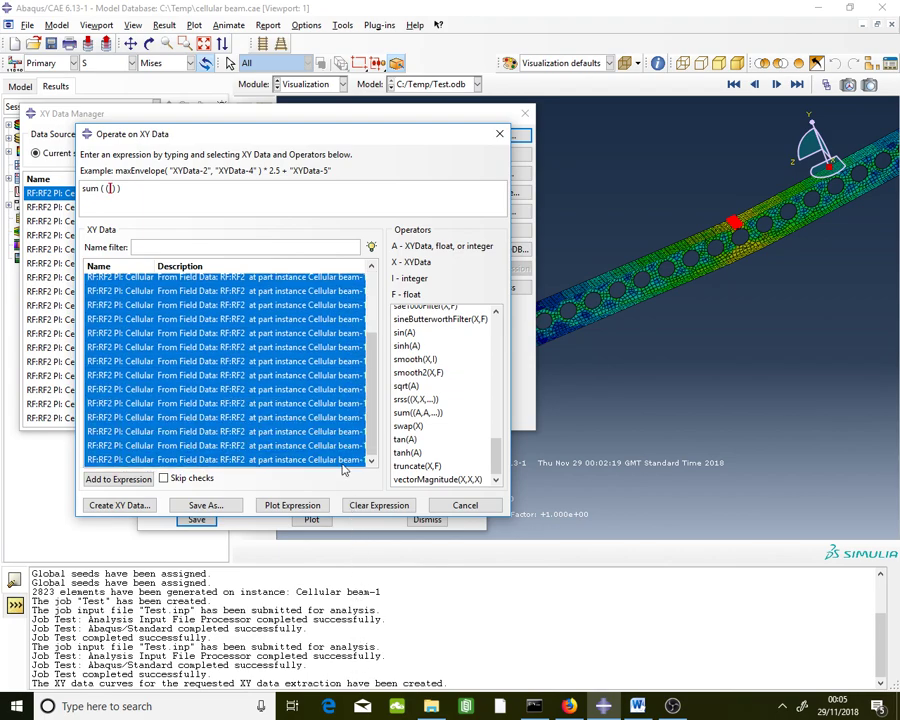
pyautogui.click(118, 480)
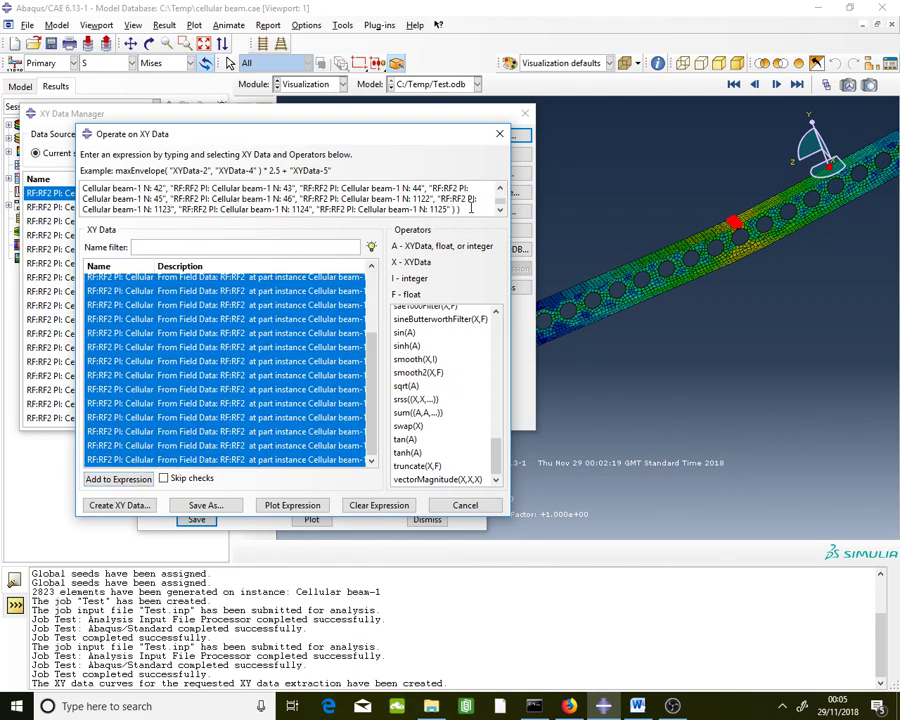
# Append /1000*-1 to the sum expression, save the result as Force, and close the expression dialog.
pyautogui.click(467, 212)
pyautogui.click(205, 505)
pyautogui.write('Force')
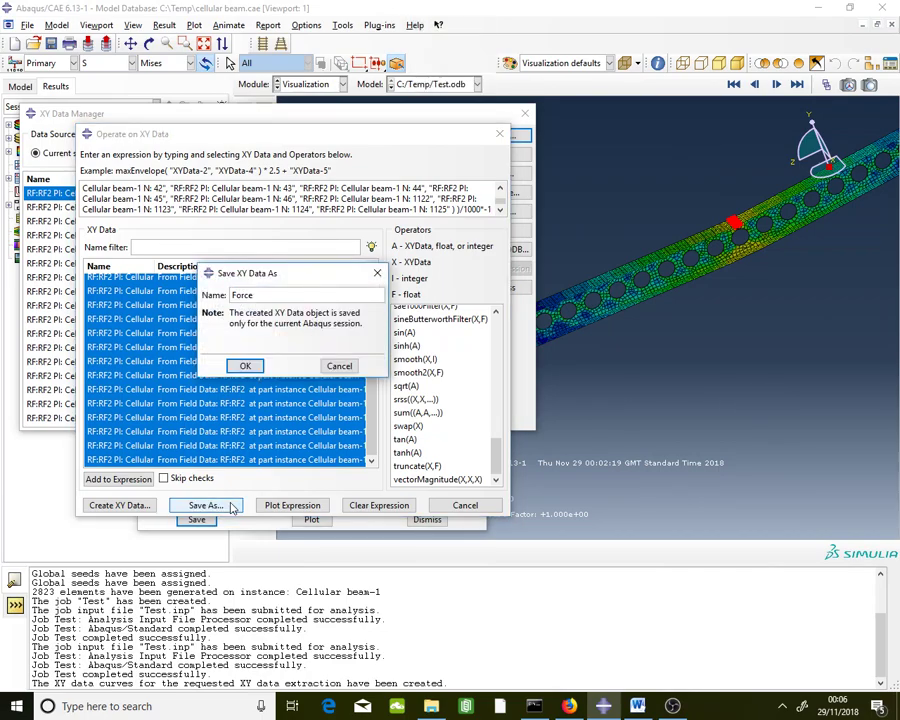
pyautogui.click(244, 365)
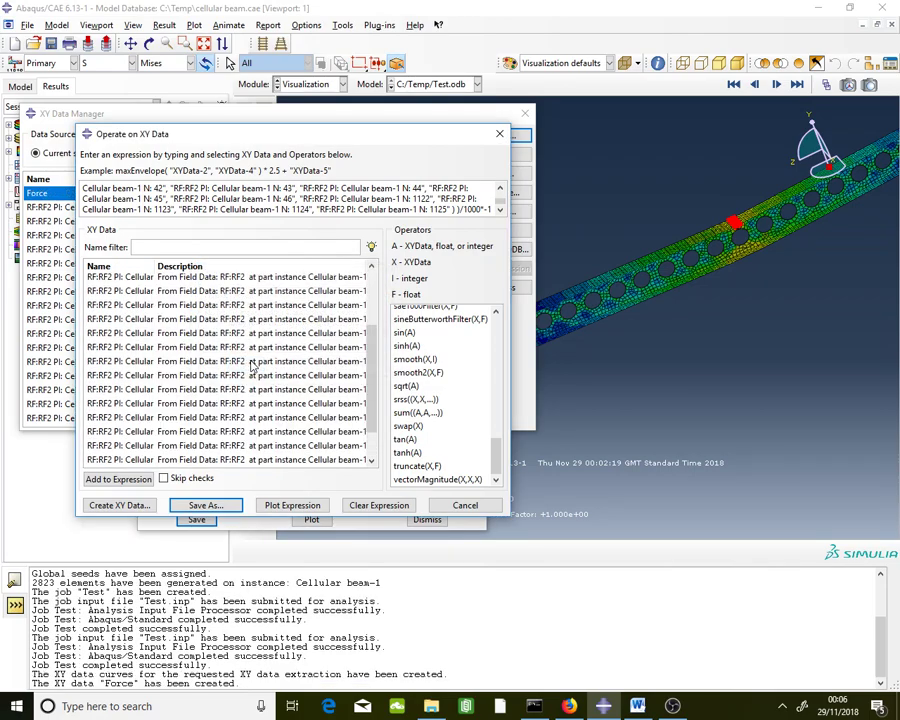
pyautogui.click(500, 135)
# Delete all the RF2 nodal curves and temporary curves from the XY data, keeping only Force.
pyautogui.moveTo(354, 206); pyautogui.dragTo(371, 427)
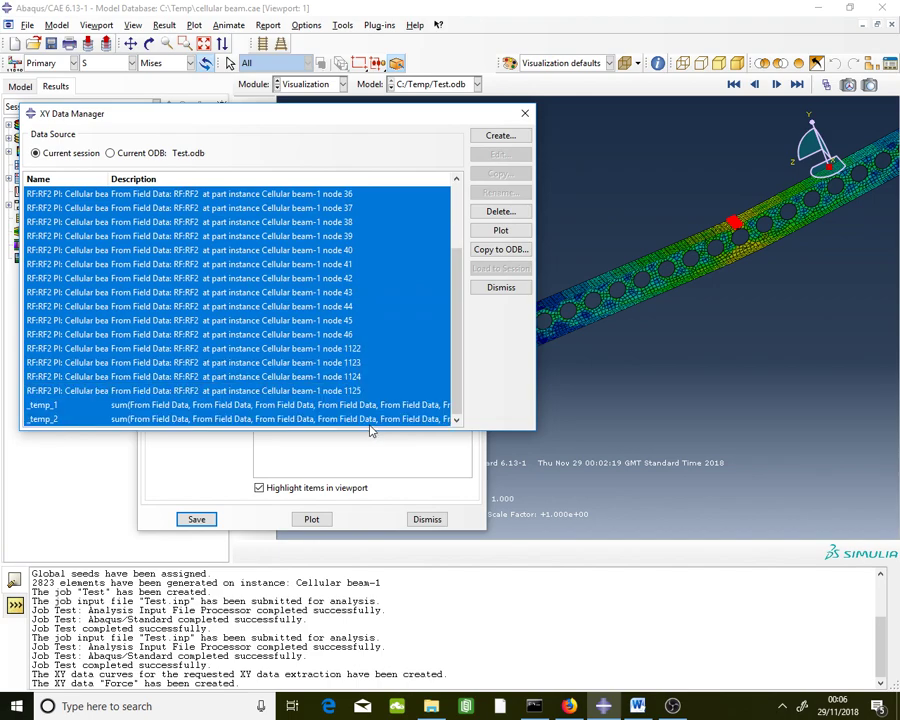
pyautogui.click(483, 213)
pyautogui.click(411, 368)
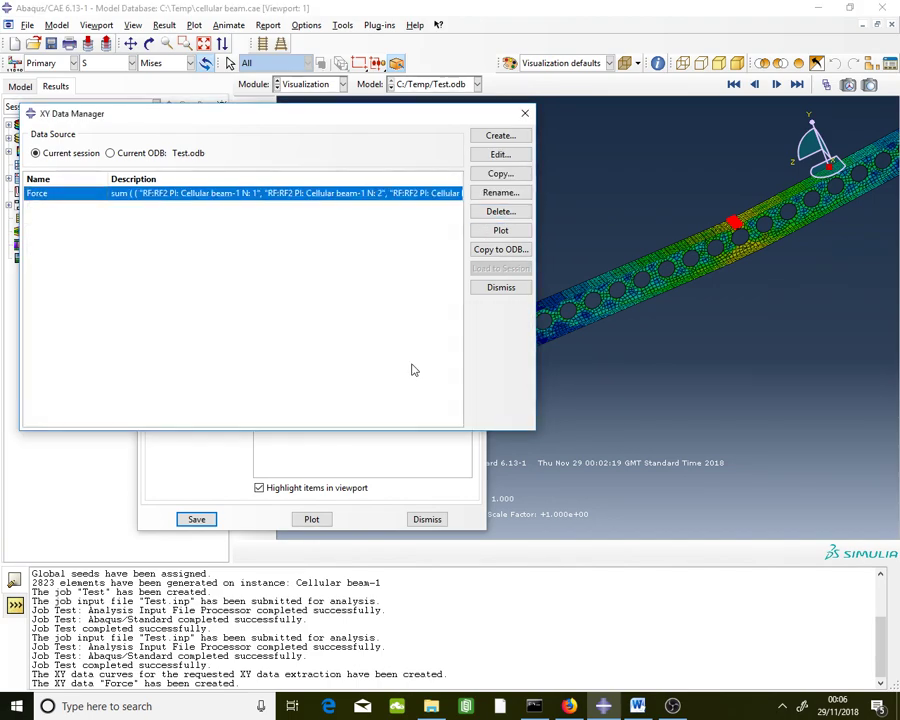
# Start a new XY data extraction from ODB field output, clear the RF variable and choose spatial displacement U2 at unique nodal position.
pyautogui.scroll(10, 787, 232)
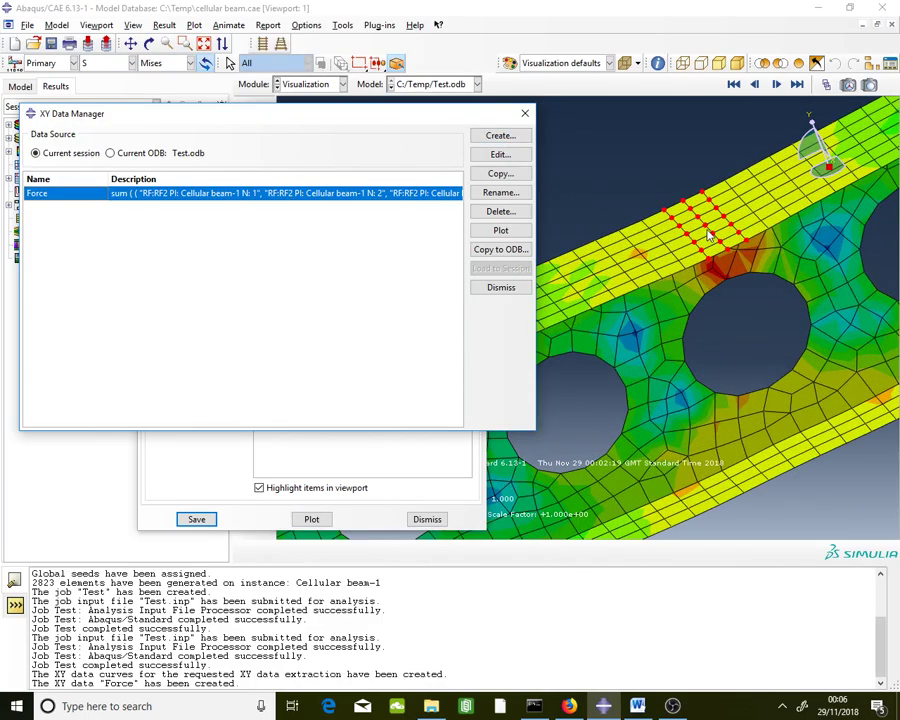
pyautogui.scroll(5, 708, 234)
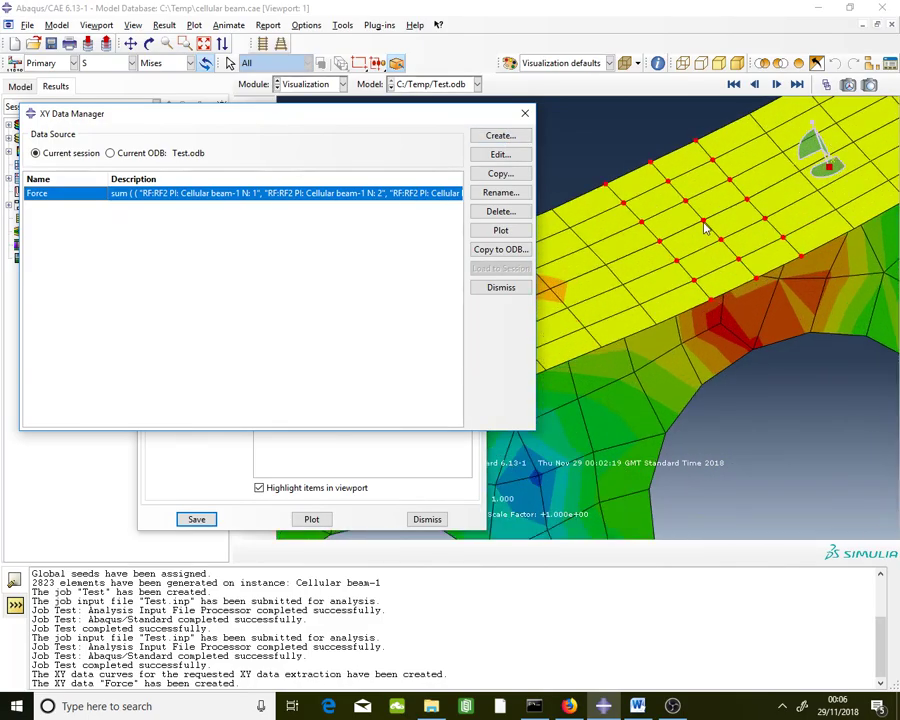
pyautogui.click(499, 136)
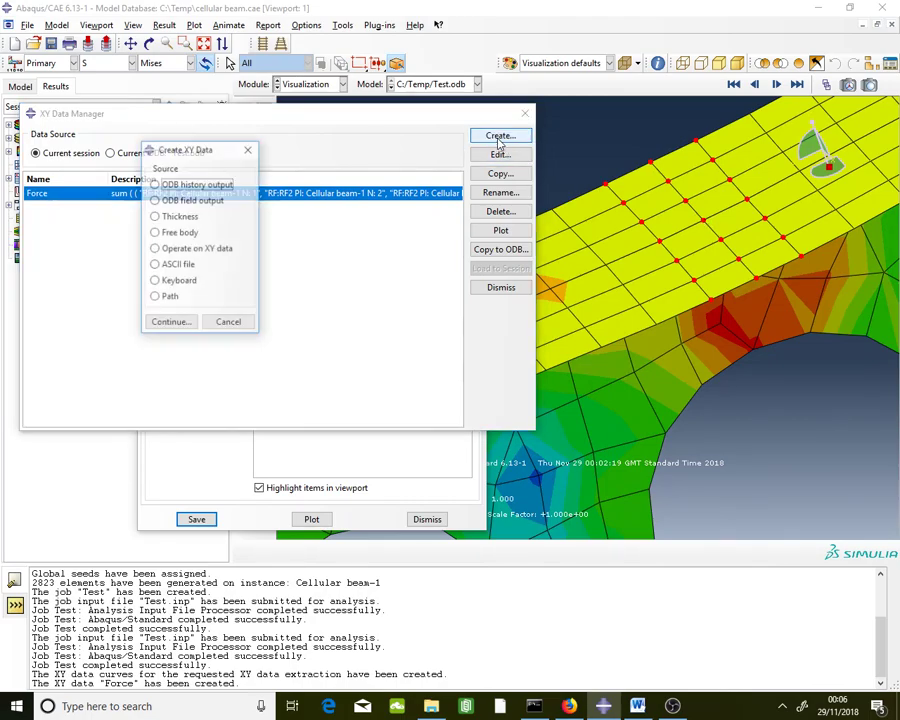
pyautogui.click(195, 200)
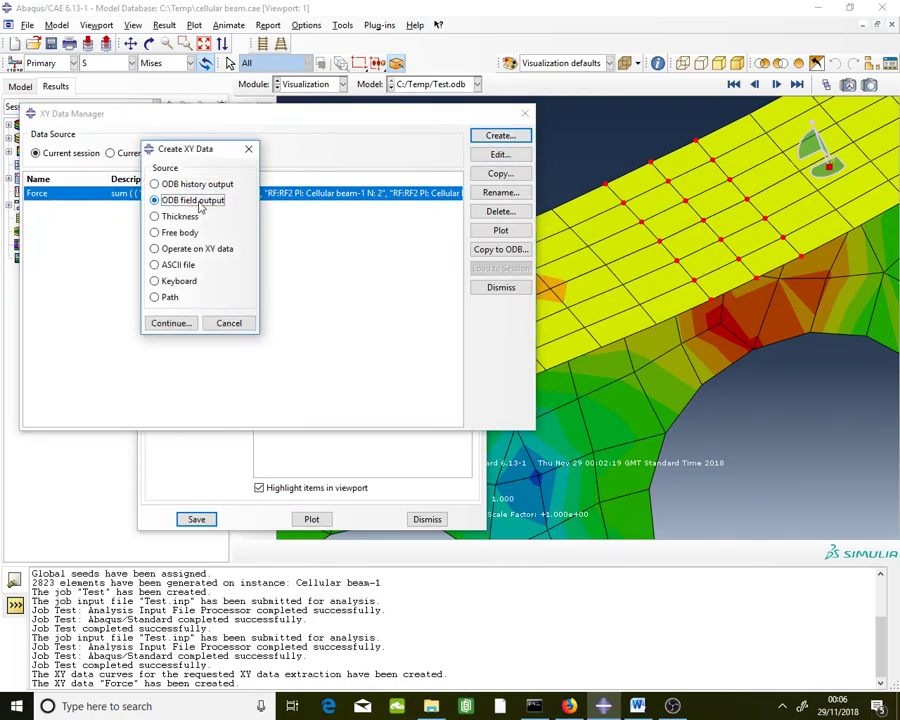
pyautogui.click(183, 326)
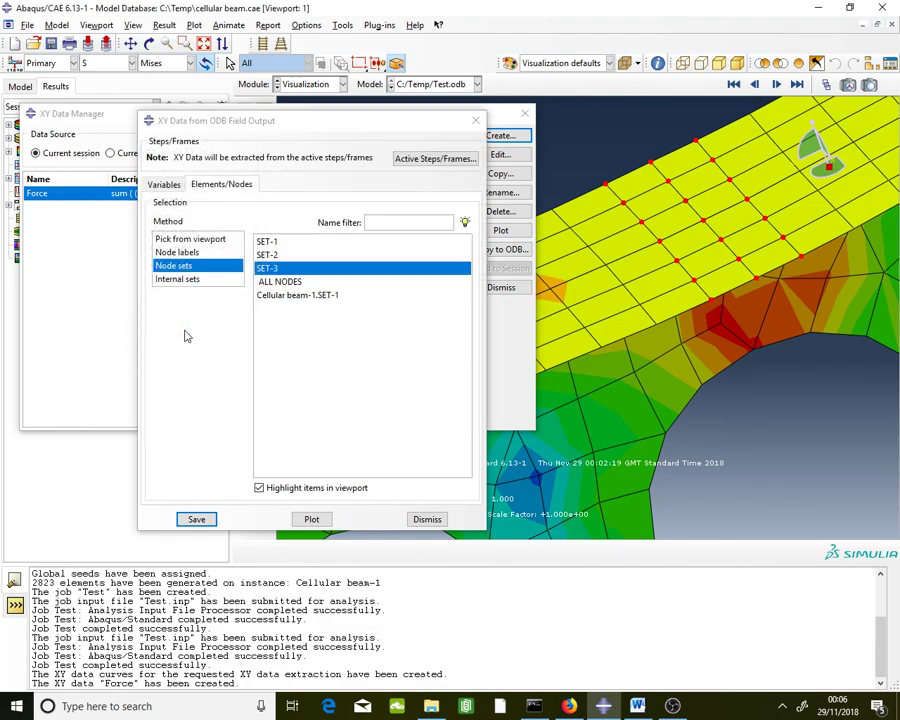
pyautogui.click(166, 186)
pyautogui.click(175, 372)
pyautogui.click(159, 372)
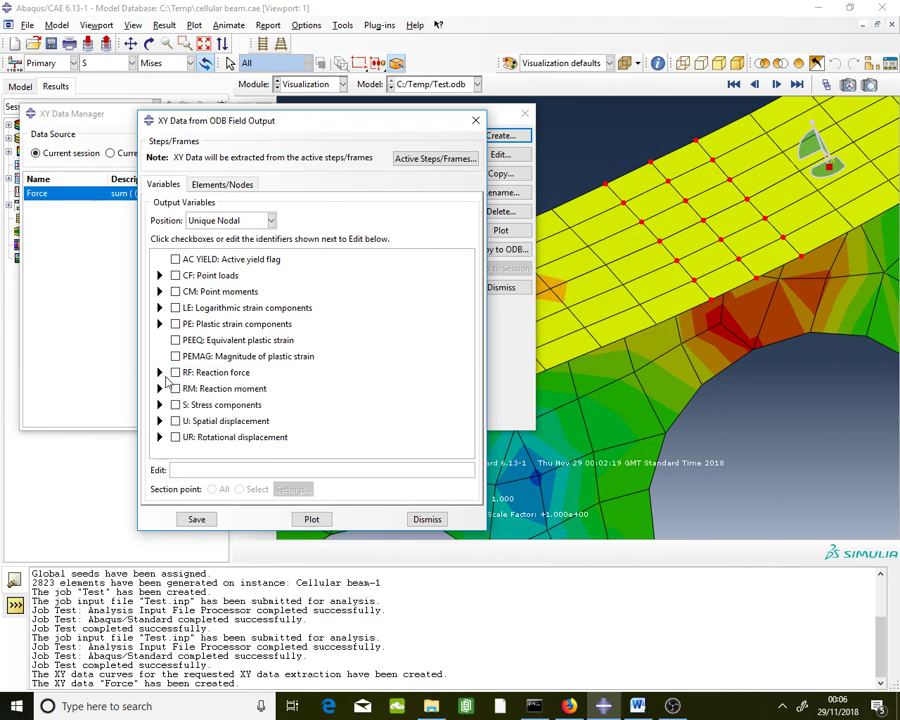
pyautogui.click(159, 421)
pyautogui.scroll(-1, 200, 434)
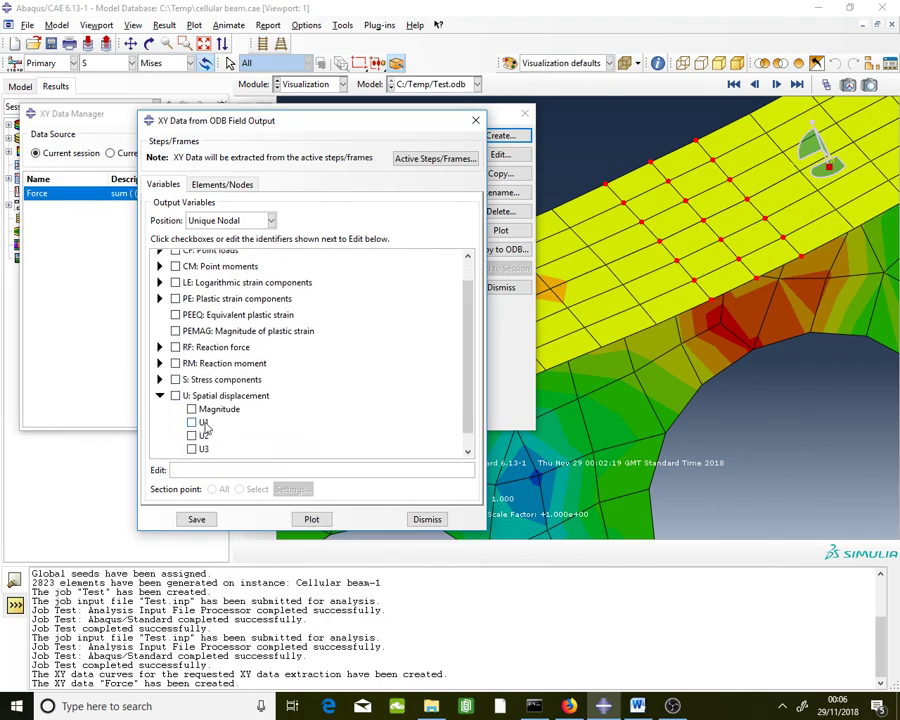
pyautogui.click(192, 419)
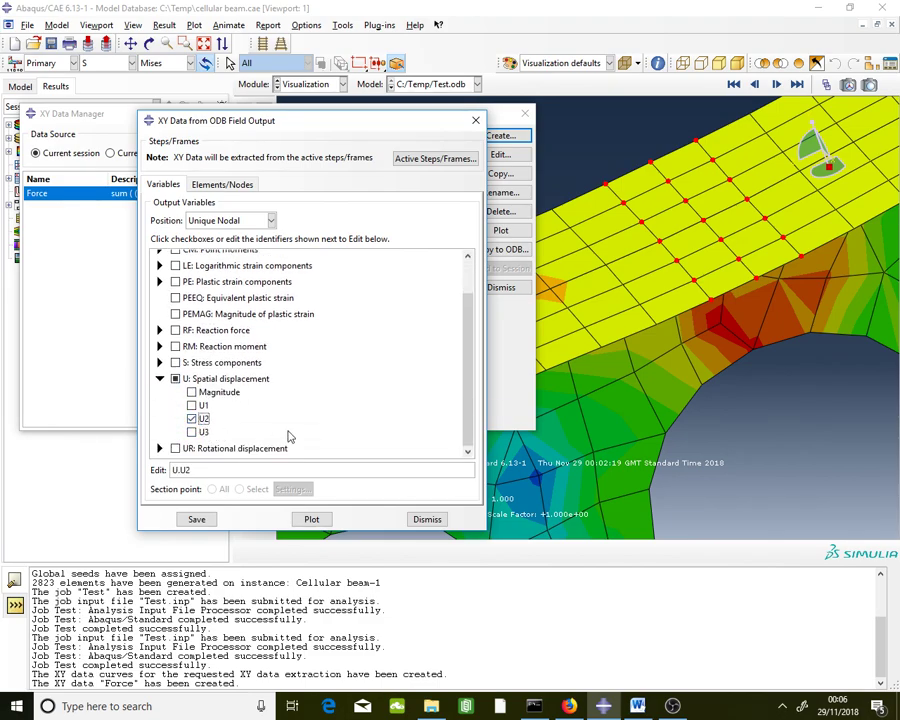
# Pick one node of the loaded patch on the top flange from the viewport, save its U2 curve and select it in the XY data list.
pyautogui.click(238, 185)
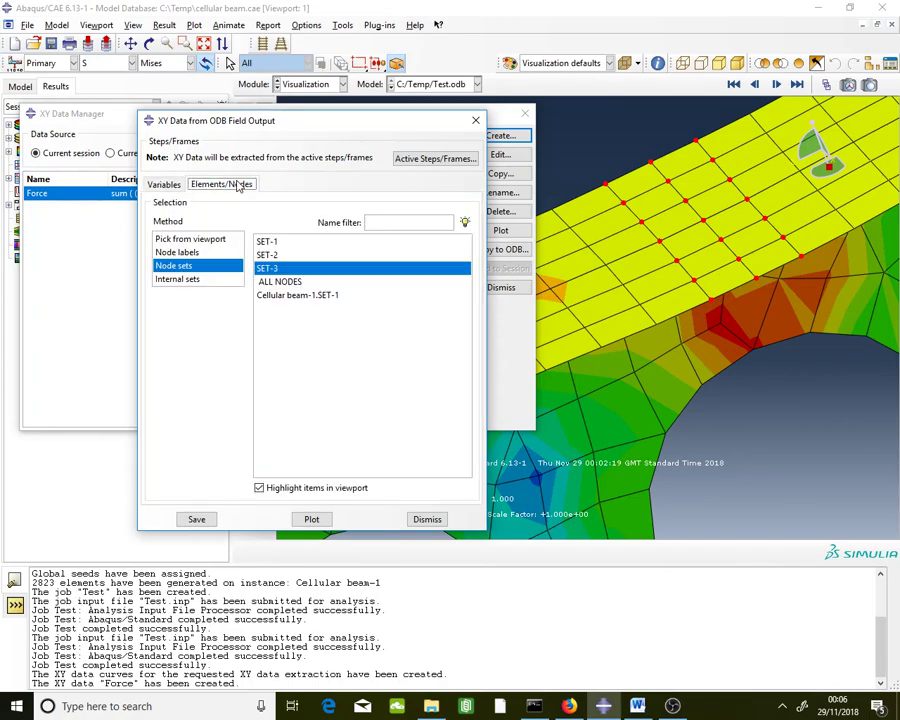
pyautogui.click(182, 240)
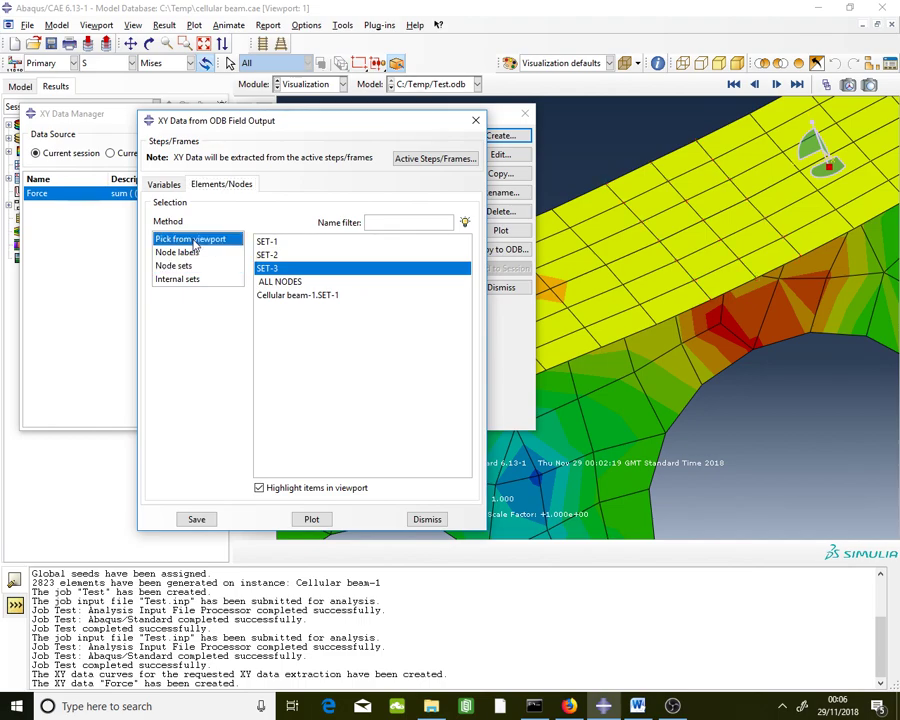
pyautogui.click(661, 243)
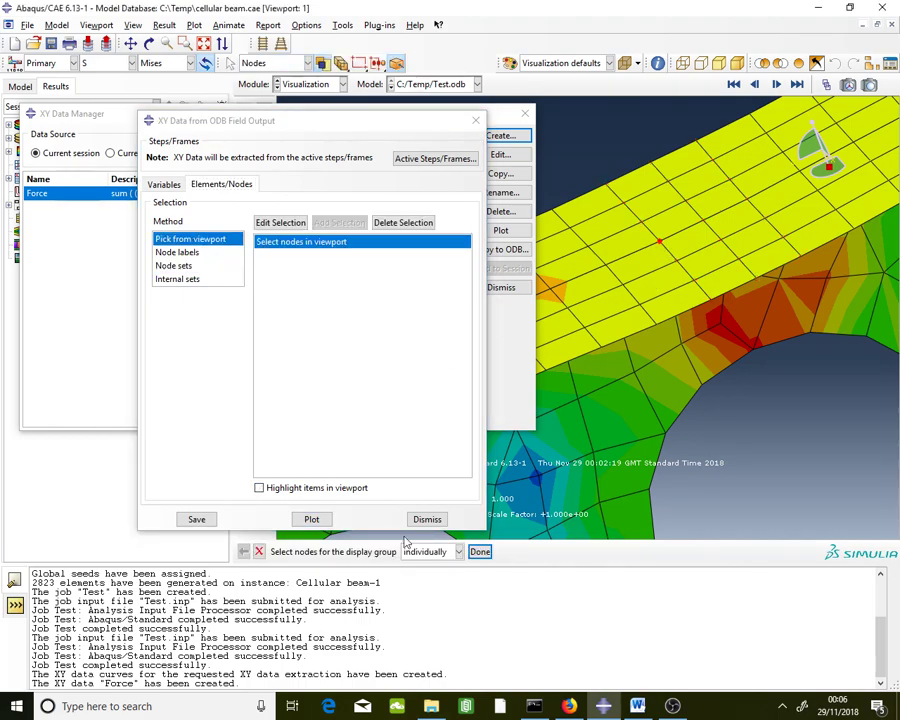
pyautogui.click(200, 519)
pyautogui.click(270, 361)
pyautogui.click(83, 307)
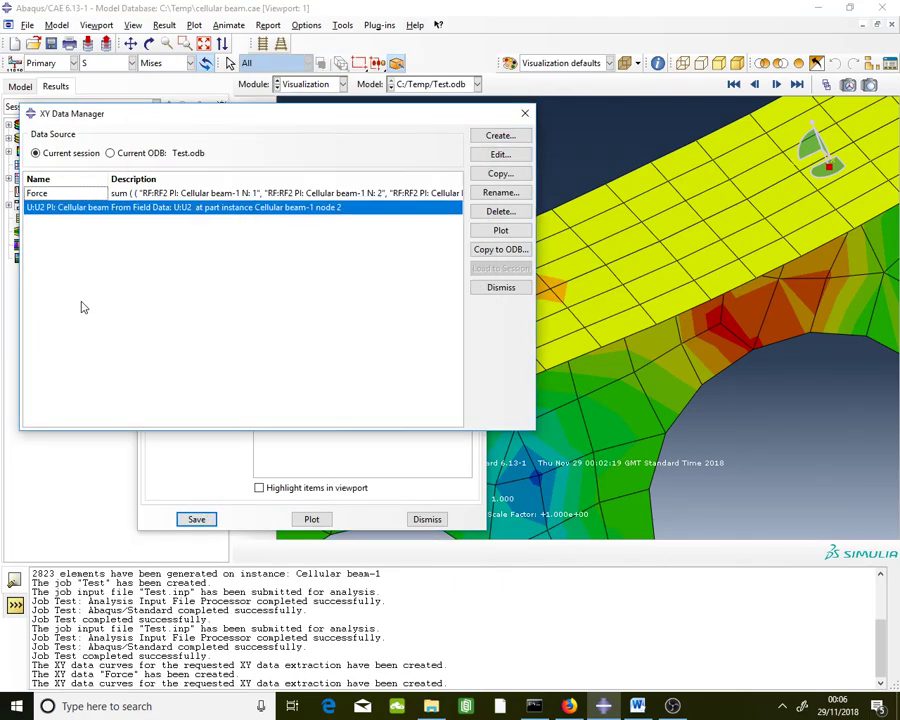
pyautogui.click(227, 194)
pyautogui.click(234, 209)
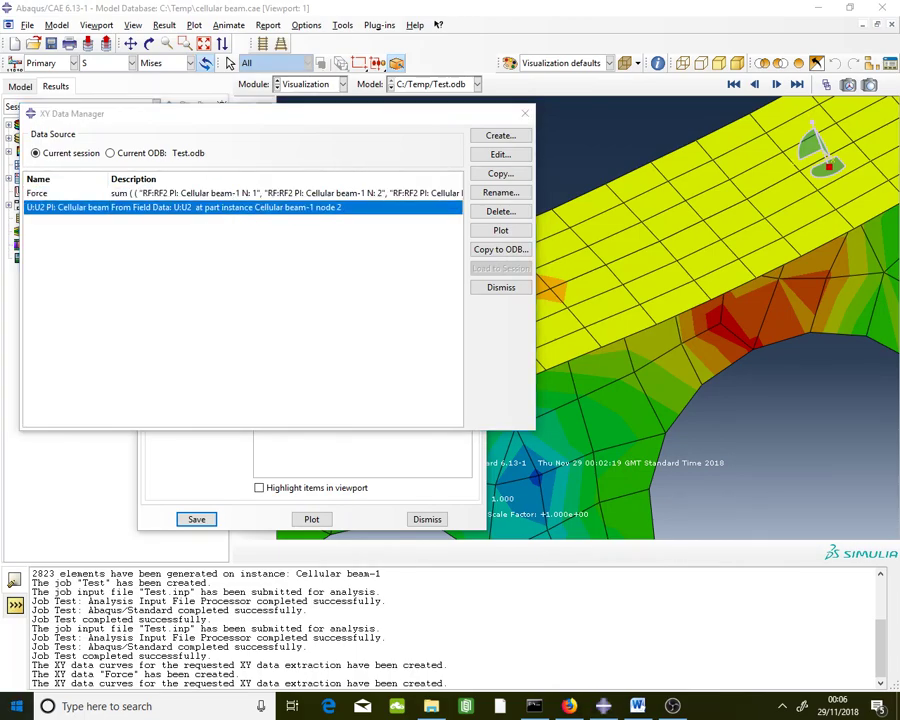
# Open Microsoft Excel 2010 with a blank workbook, close the activation wizard, and minimize the workbook to return to Abaqus/CAE.
pyautogui.press('super')
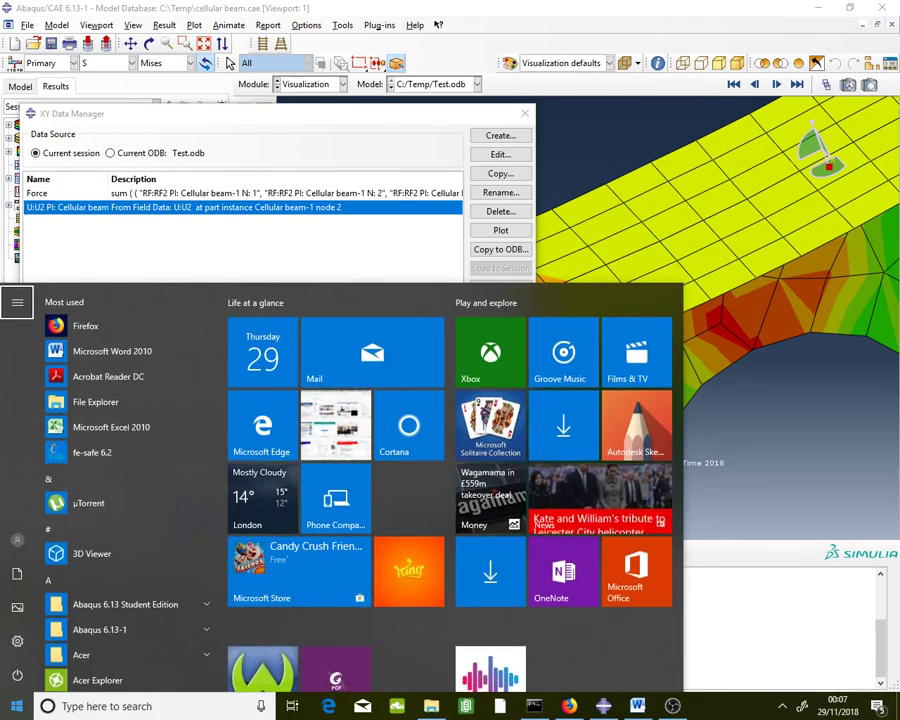
pyautogui.press('super')
pyautogui.click(138, 706)
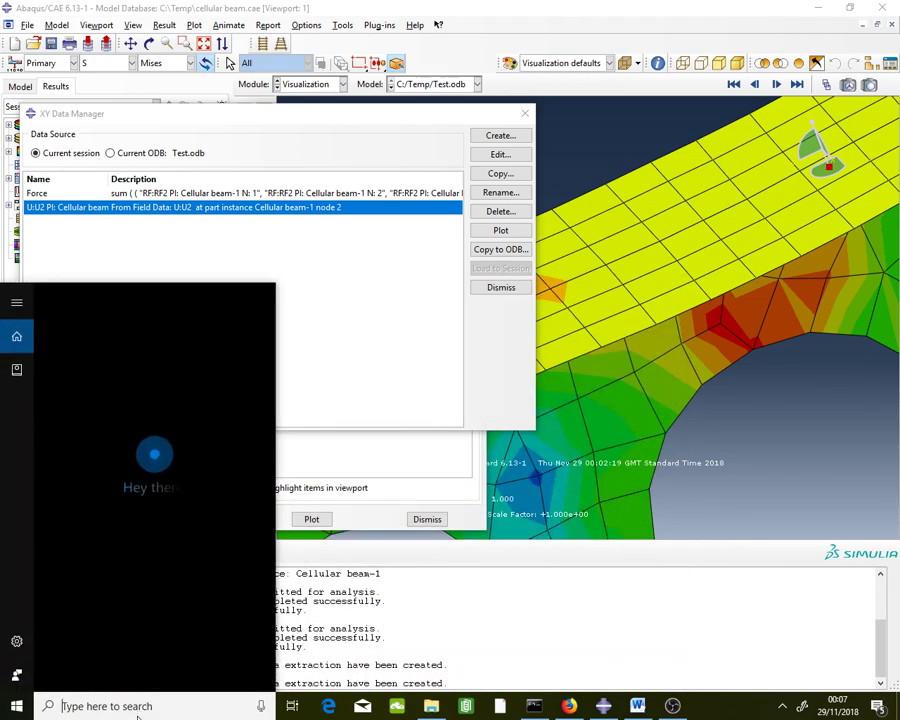
pyautogui.write('ex')
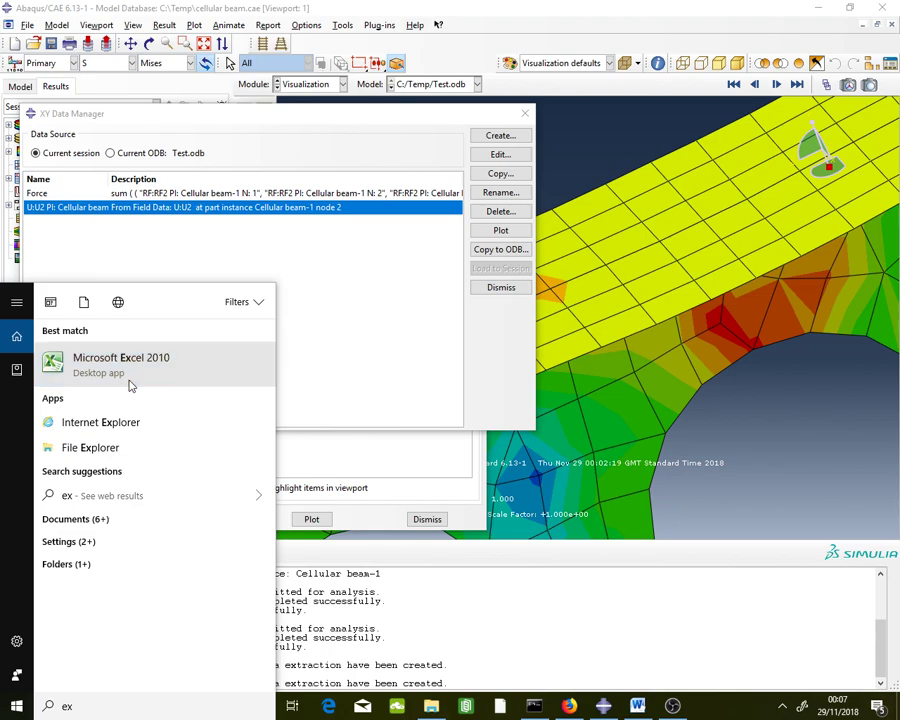
pyautogui.press('Return')
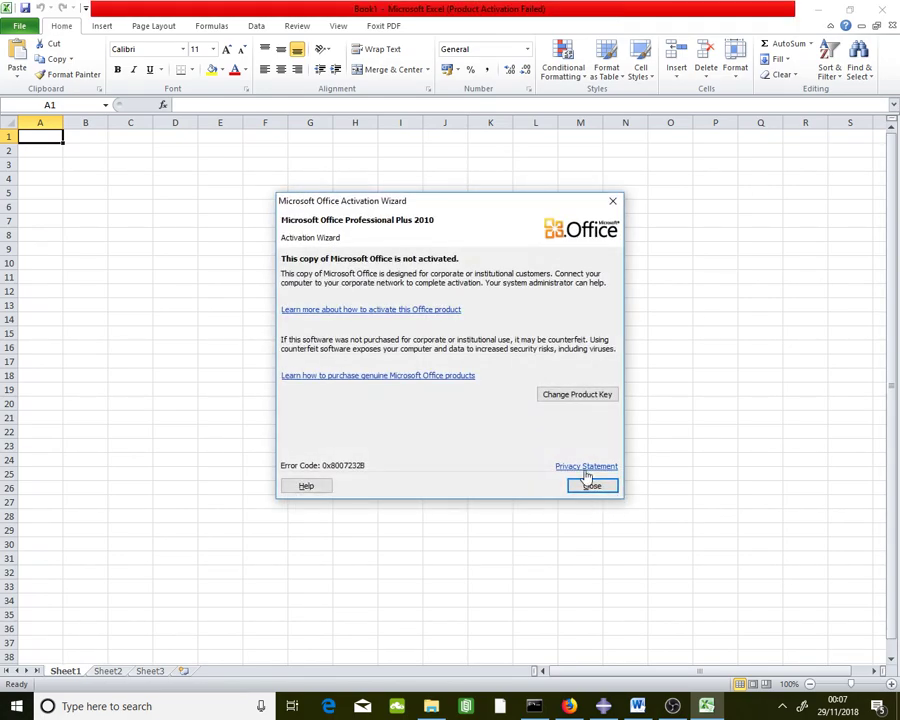
pyautogui.click(592, 485)
pyautogui.click(818, 9)
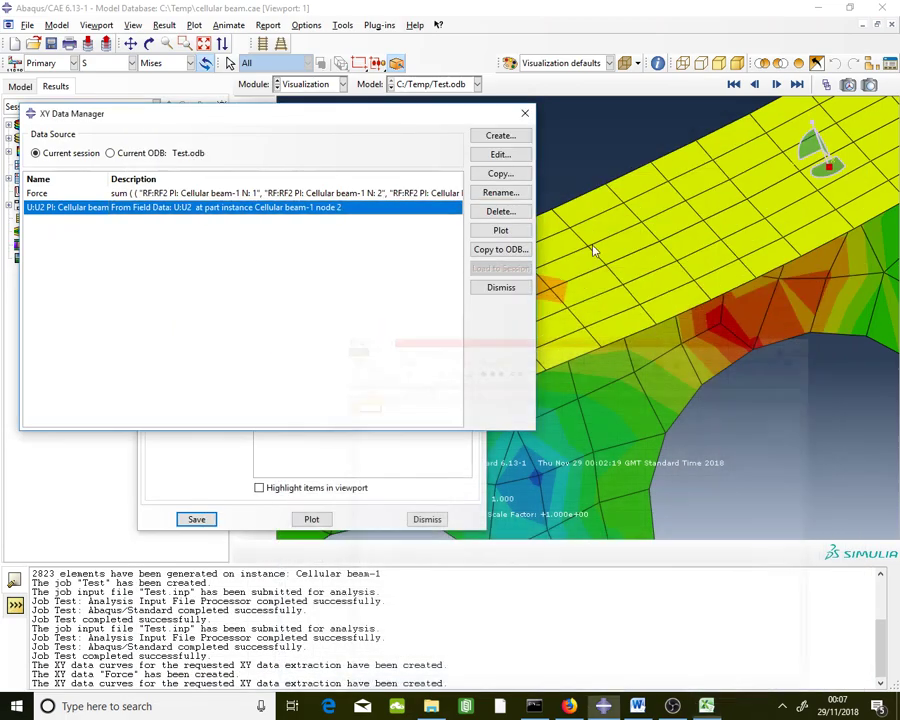
# Copy all Y values of the U2 curve from Abaqus/CAE and paste them into the Excel sheet starting at cell E2.
pyautogui.doubleClick(329, 213)
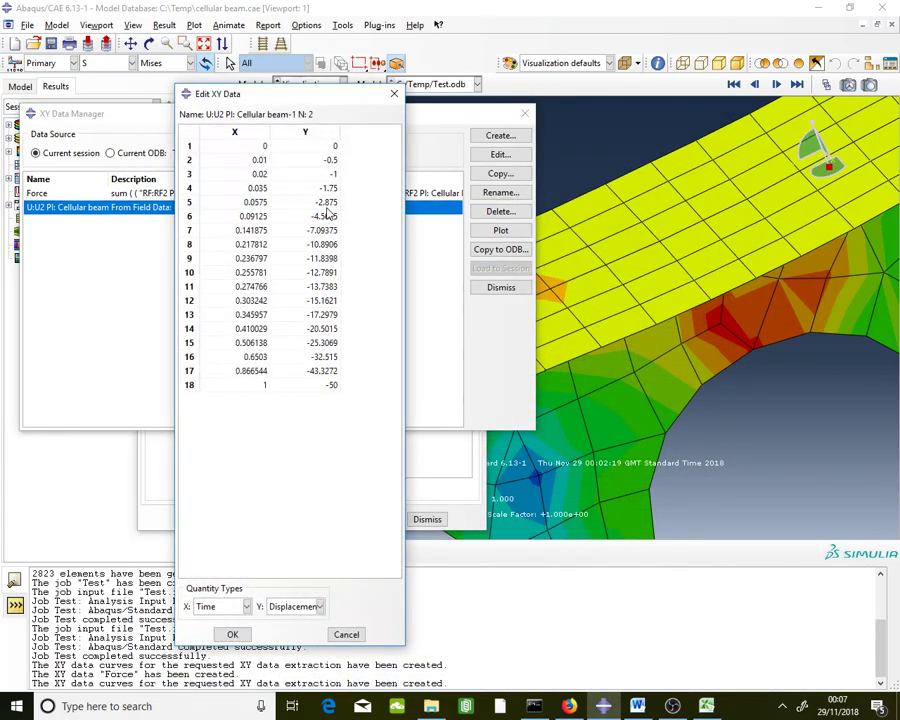
pyautogui.moveTo(329, 148); pyautogui.dragTo(335, 398)
pyautogui.rightClick(327, 388)
pyautogui.click(360, 405)
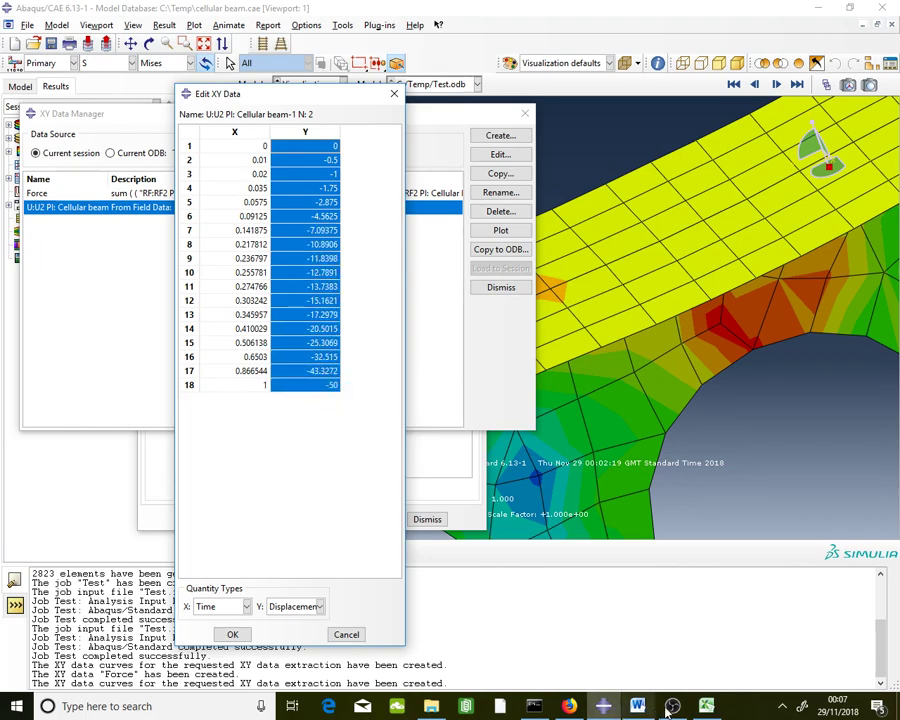
pyautogui.hotkey('alt', 'Tab')
pyautogui.rightClick(223, 146)
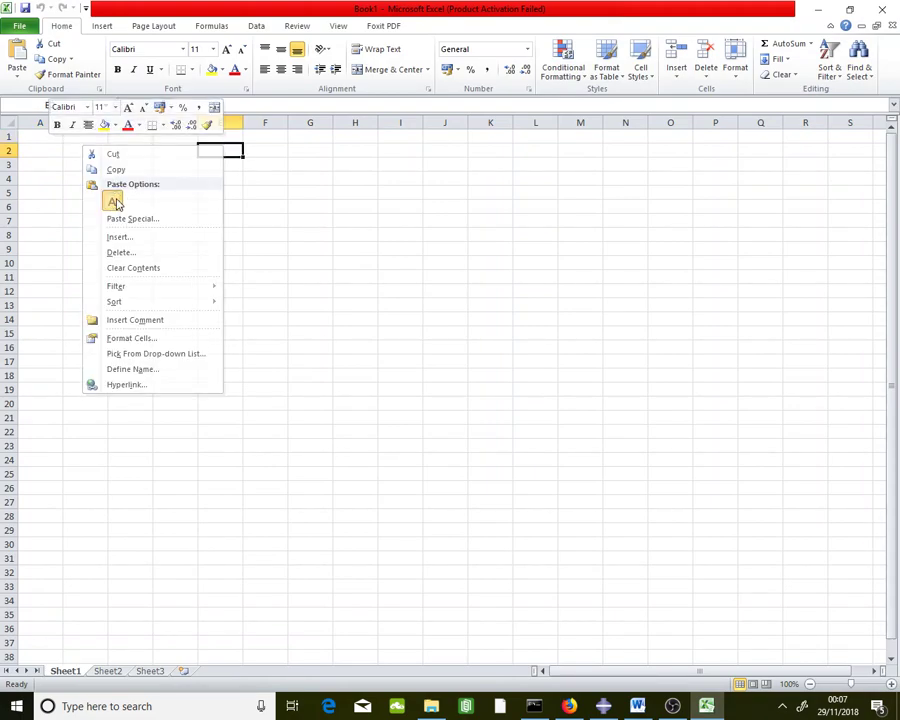
pyautogui.click(116, 200)
# Enter the formula =E2*-1 in cell F2 and fill it down alongside all the displacement values.
pyautogui.click(264, 150)
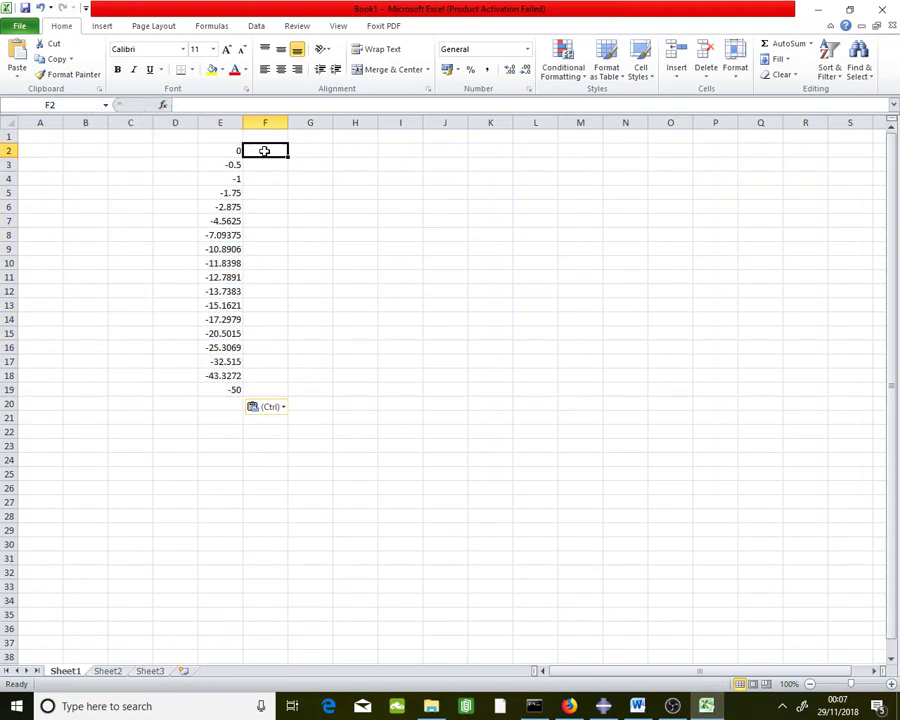
pyautogui.write('=')
pyautogui.click(224, 151)
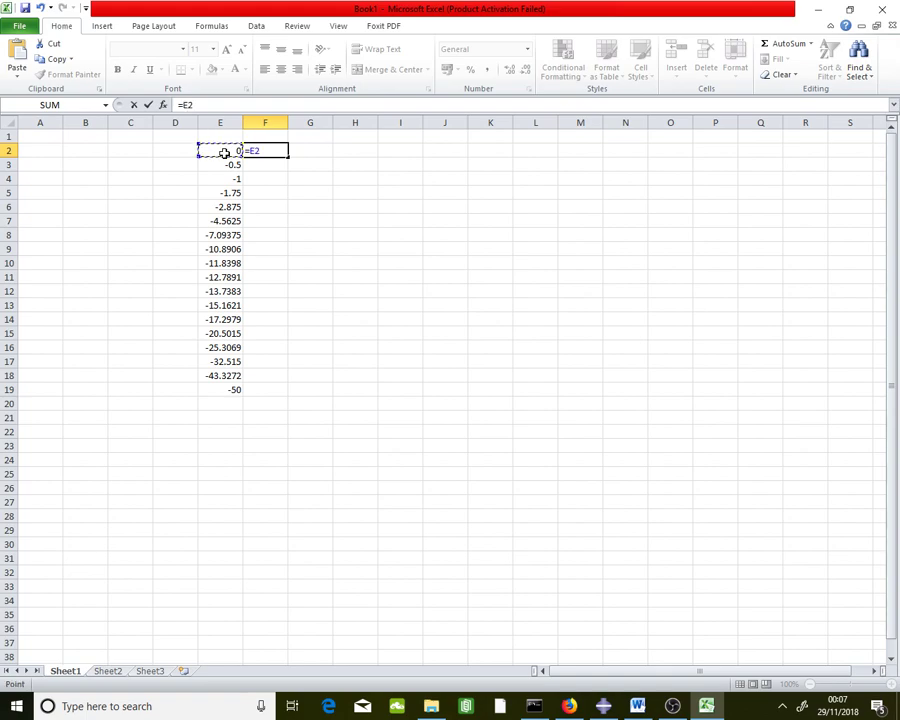
pyautogui.write('*-')
pyautogui.press('Return')
pyautogui.click(278, 152)
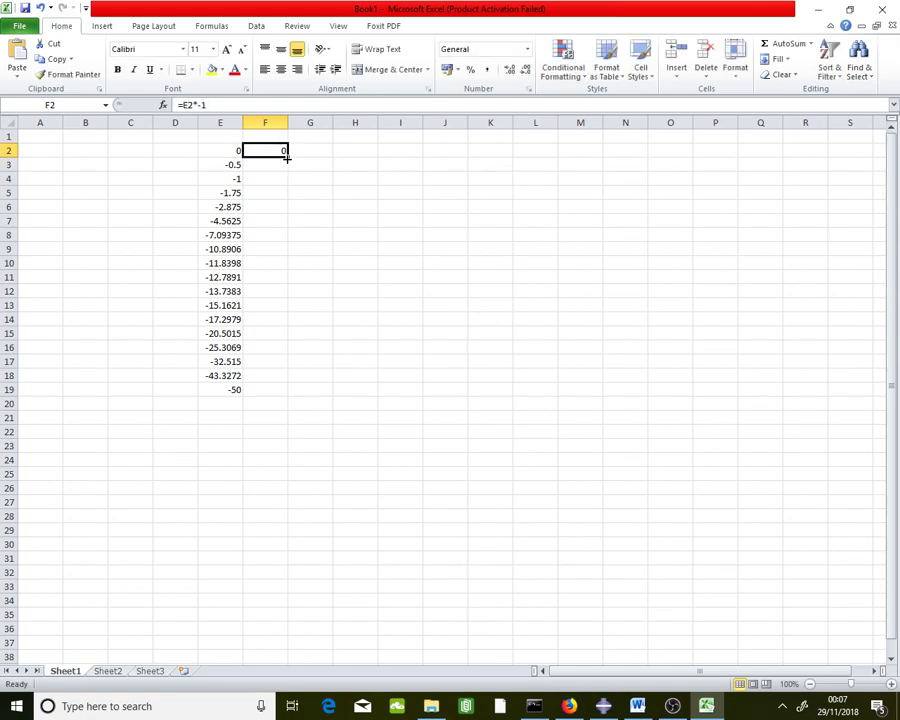
pyautogui.doubleClick(286, 158)
# Replace the displacements in column E with the sign-reversed results from column F as values only, and clear column F.
pyautogui.rightClick(274, 161)
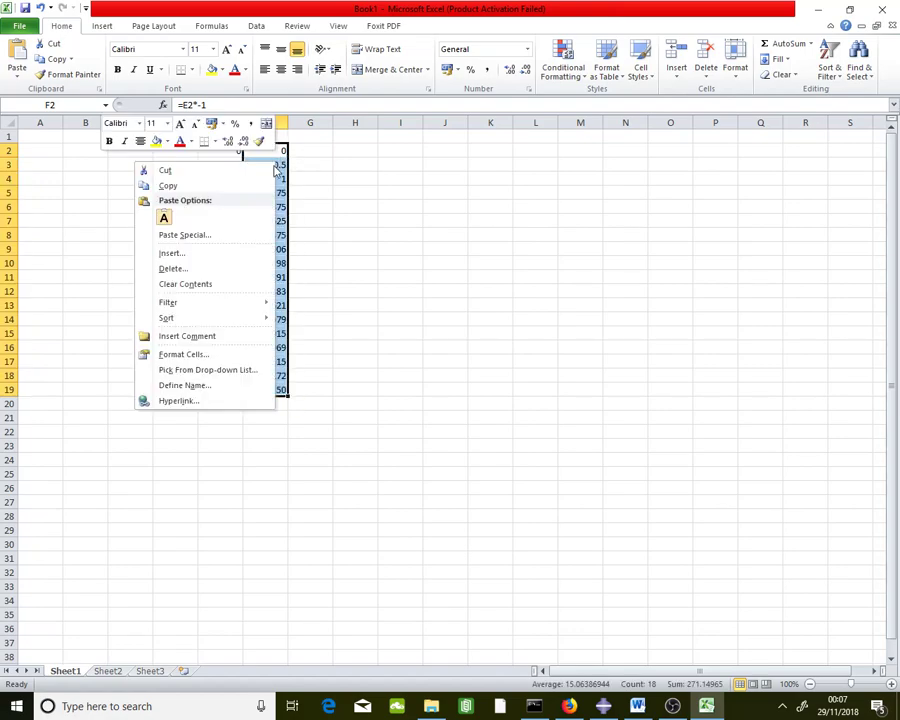
pyautogui.click(219, 188)
pyautogui.rightClick(220, 150)
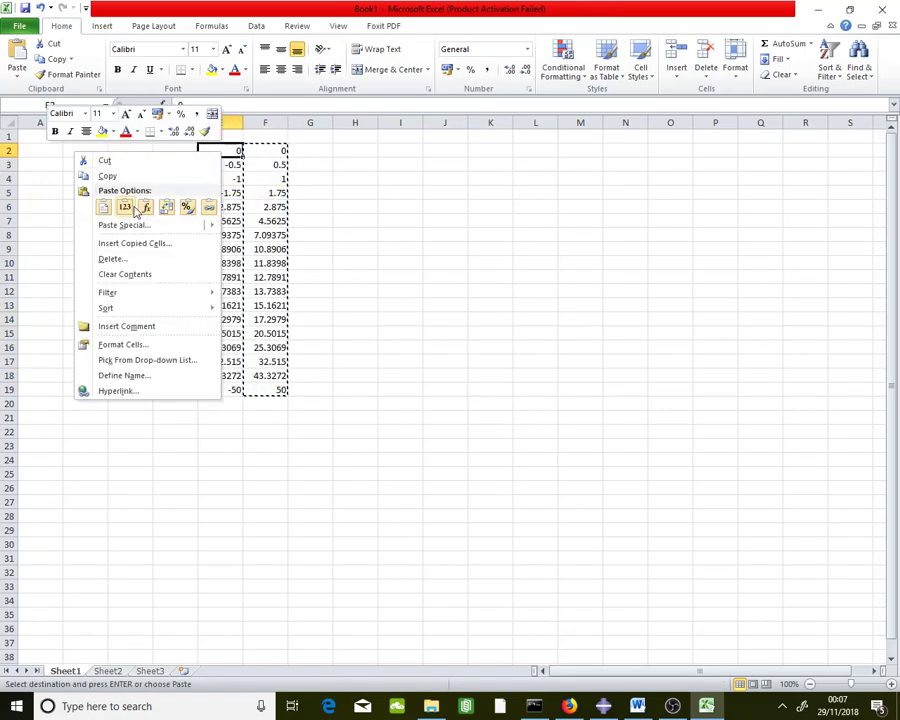
pyautogui.click(125, 207)
pyautogui.click(272, 121)
pyautogui.press('Delete')
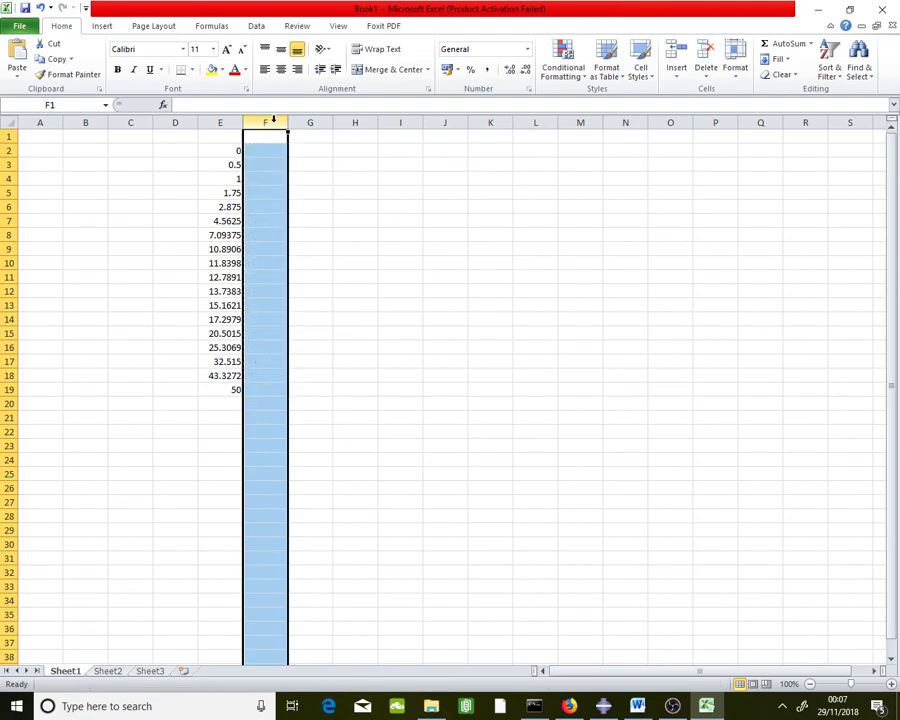
pyautogui.click(382, 275)
# Copy all Y values of the Force curve from Abaqus/CAE and paste them into the Excel sheet starting at cell F2.
pyautogui.click(603, 706)
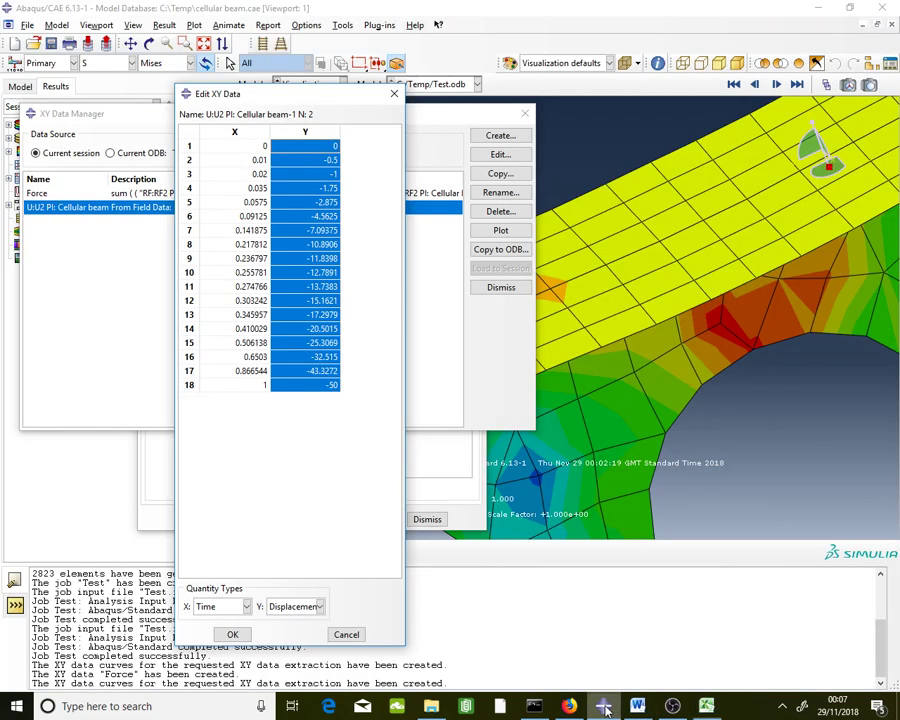
pyautogui.click(426, 194)
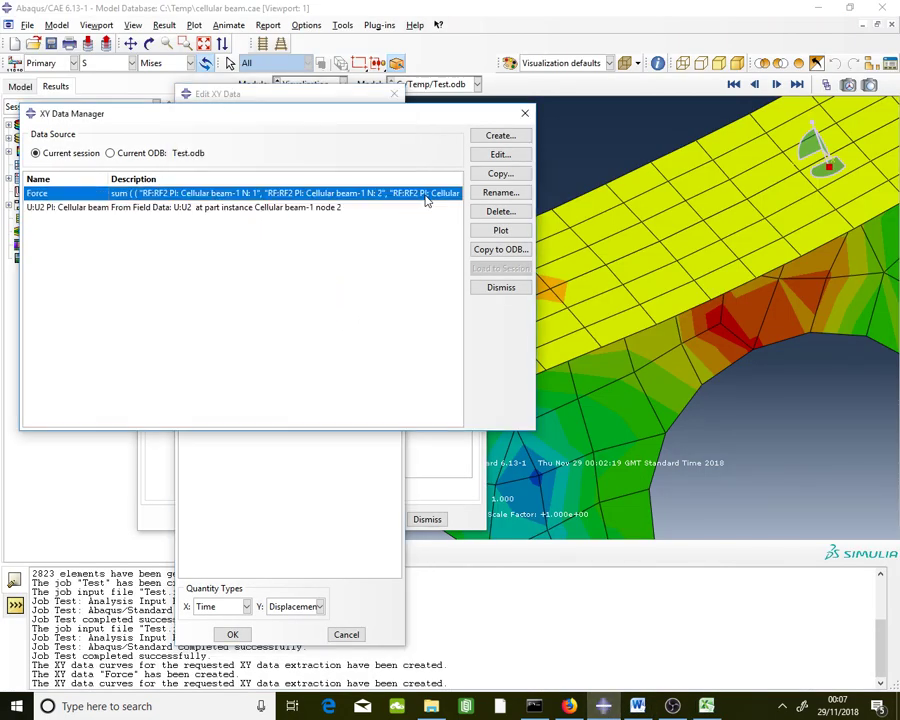
pyautogui.doubleClick(325, 194)
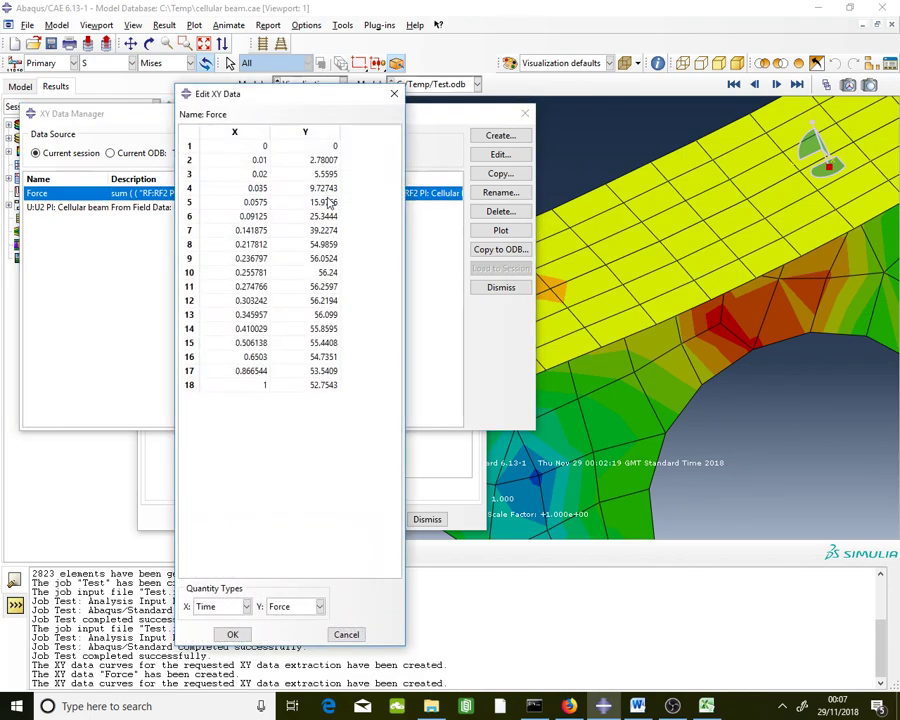
pyautogui.moveTo(325, 148); pyautogui.dragTo(316, 386)
pyautogui.rightClick(317, 387)
pyautogui.click(336, 410)
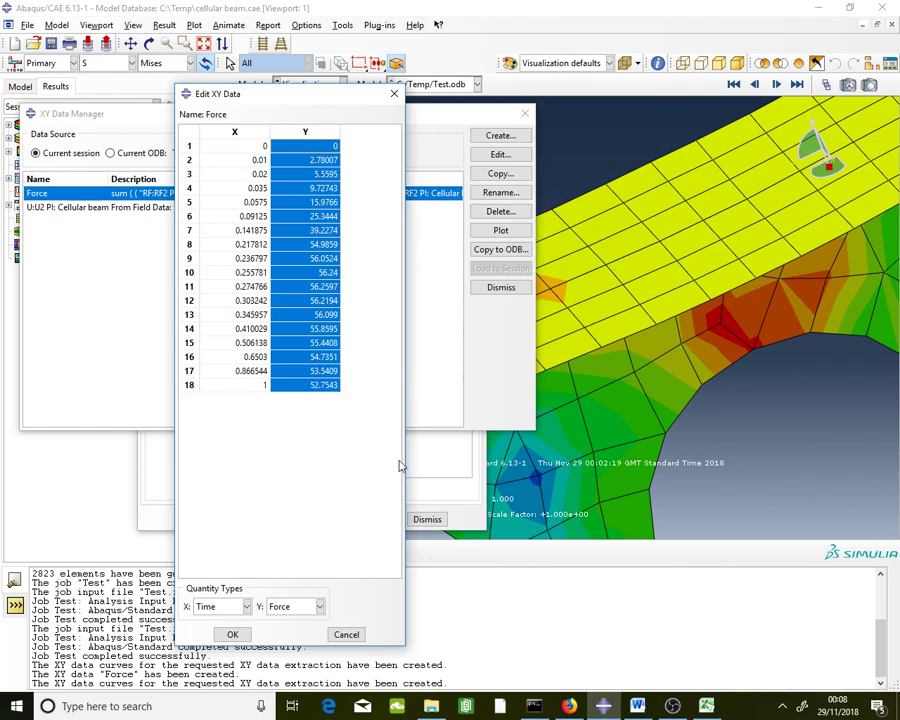
pyautogui.click(706, 706)
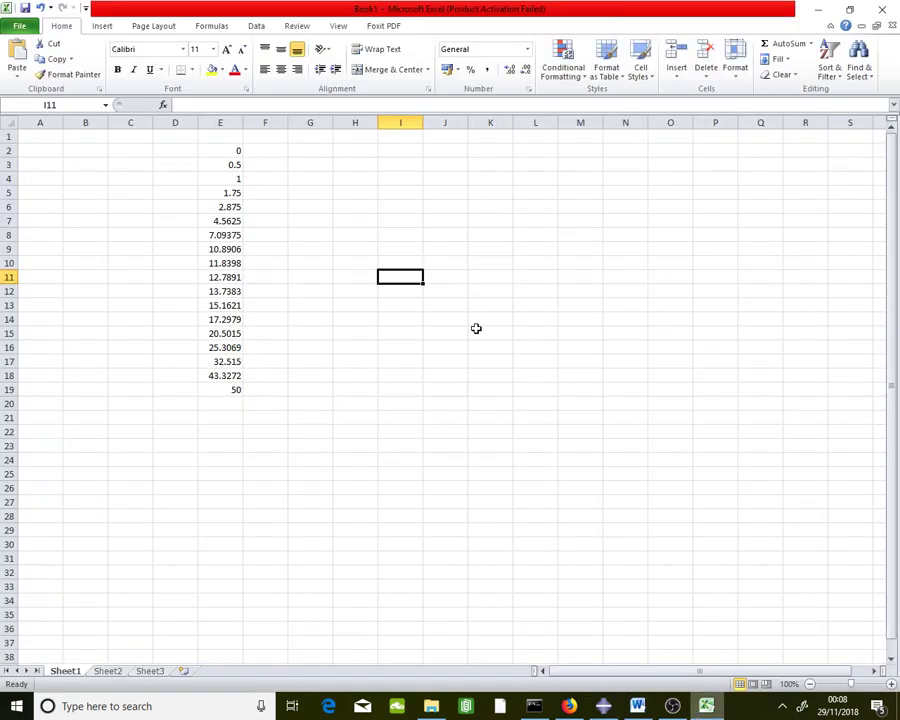
pyautogui.rightClick(265, 150)
pyautogui.click(154, 205)
pyautogui.click(500, 262)
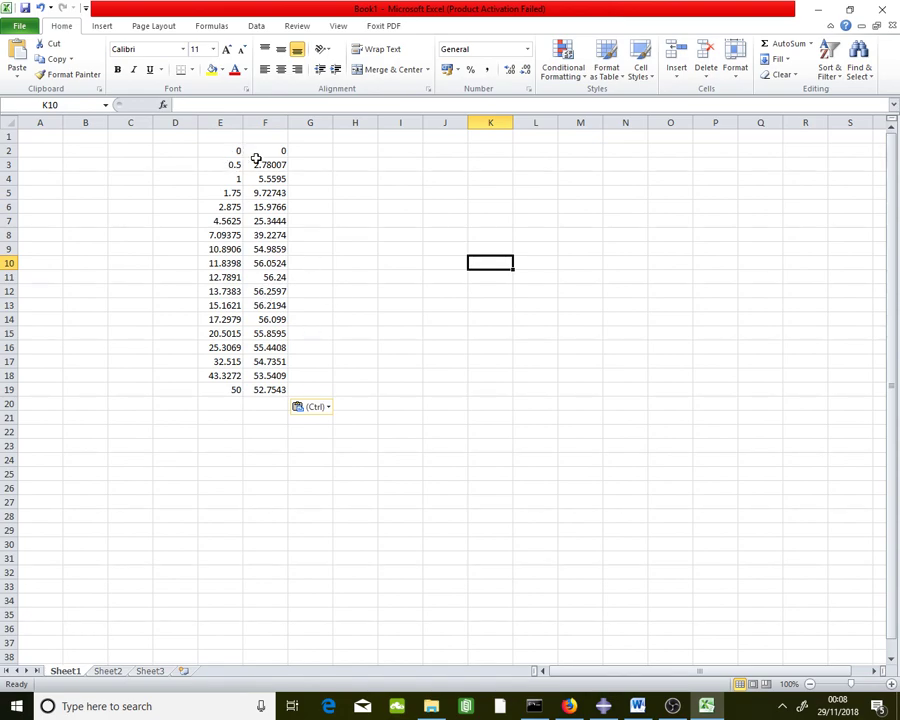
# Plot the displacement and force values in E2:F19 as a scatter chart with smooth lines and enlarge it beside the data.
pyautogui.moveTo(224, 152); pyautogui.dragTo(268, 389)
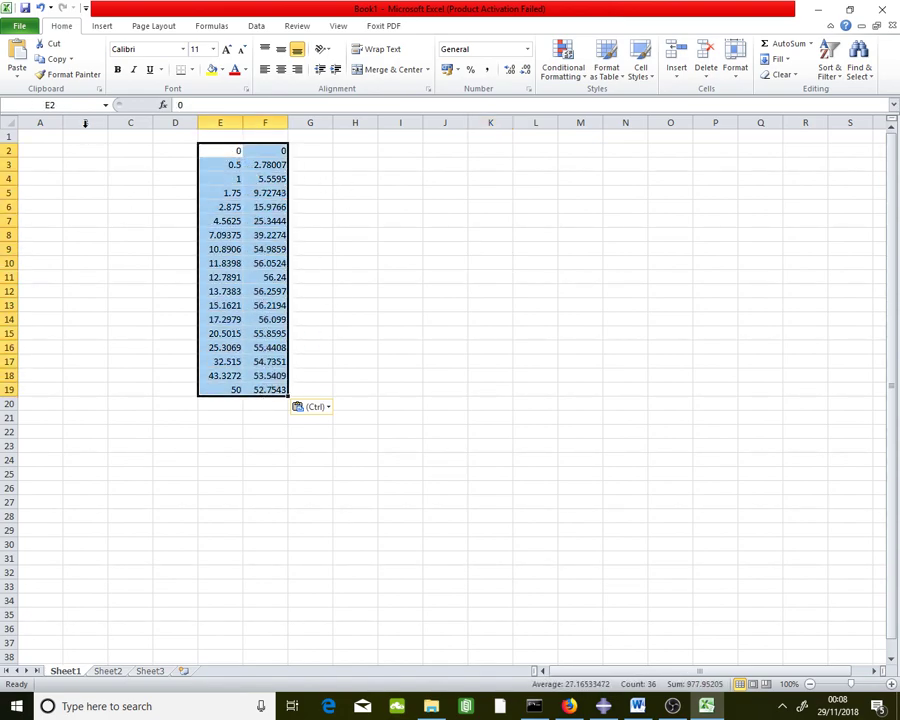
pyautogui.click(213, 30)
pyautogui.click(256, 26)
pyautogui.click(295, 27)
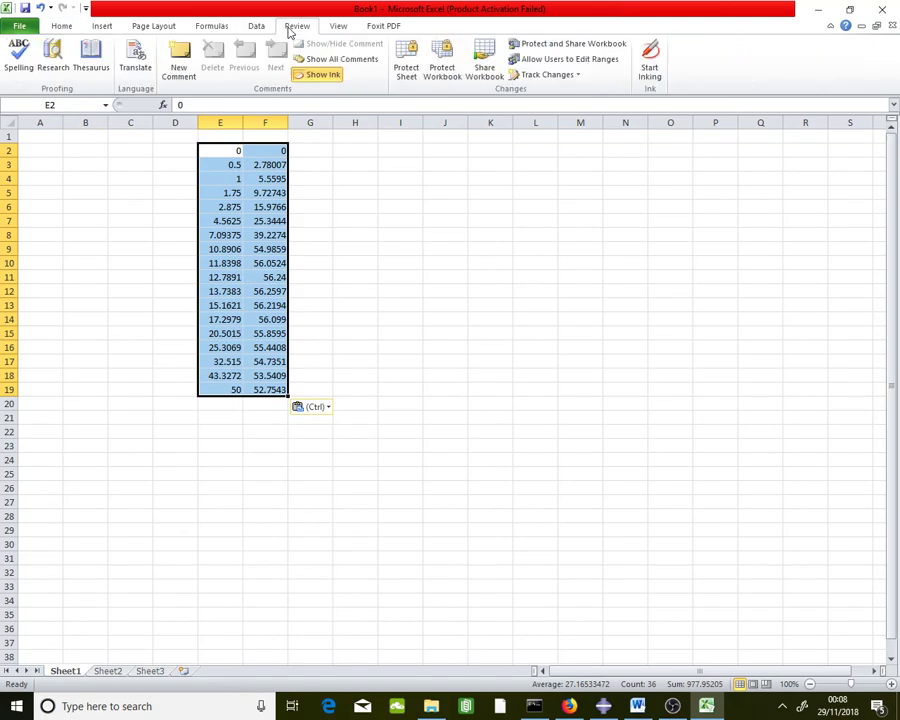
pyautogui.click(116, 29)
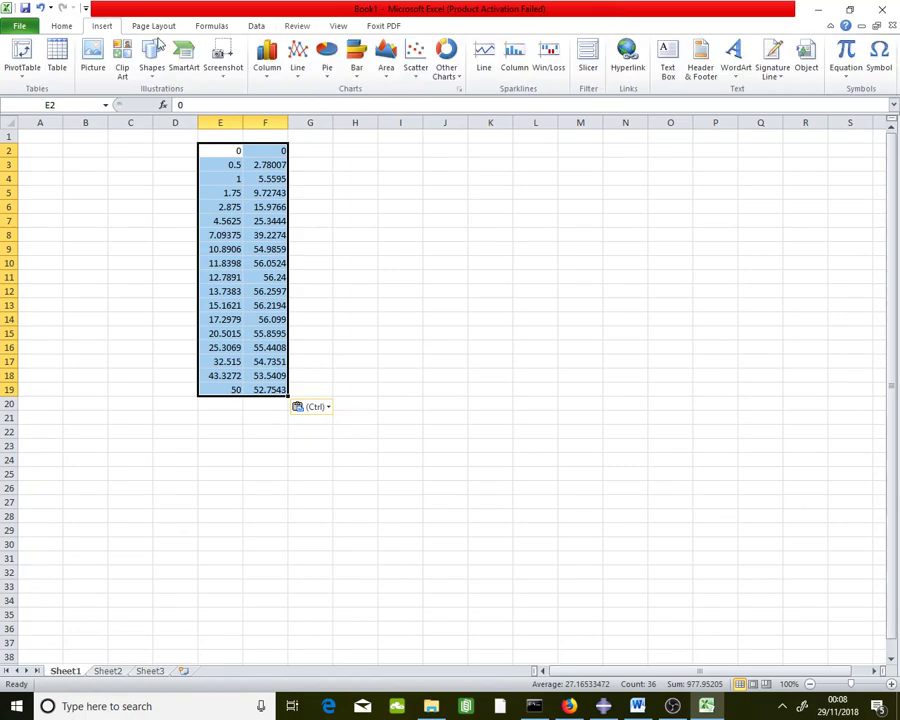
pyautogui.click(412, 82)
pyautogui.click(349, 153)
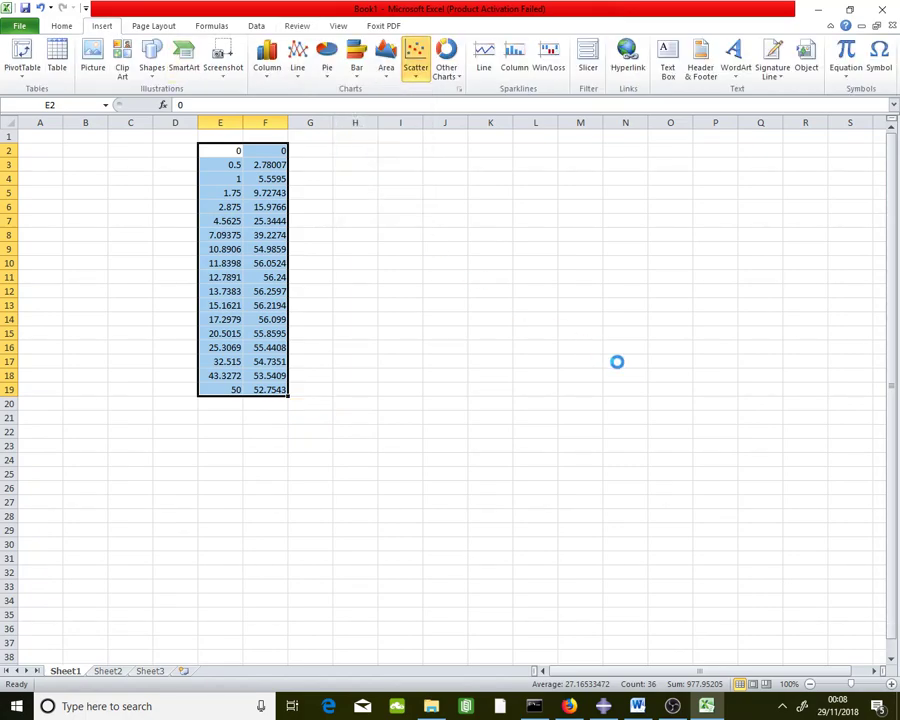
pyautogui.moveTo(612, 232); pyautogui.dragTo(610, 248)
pyautogui.moveTo(643, 383); pyautogui.dragTo(704, 422)
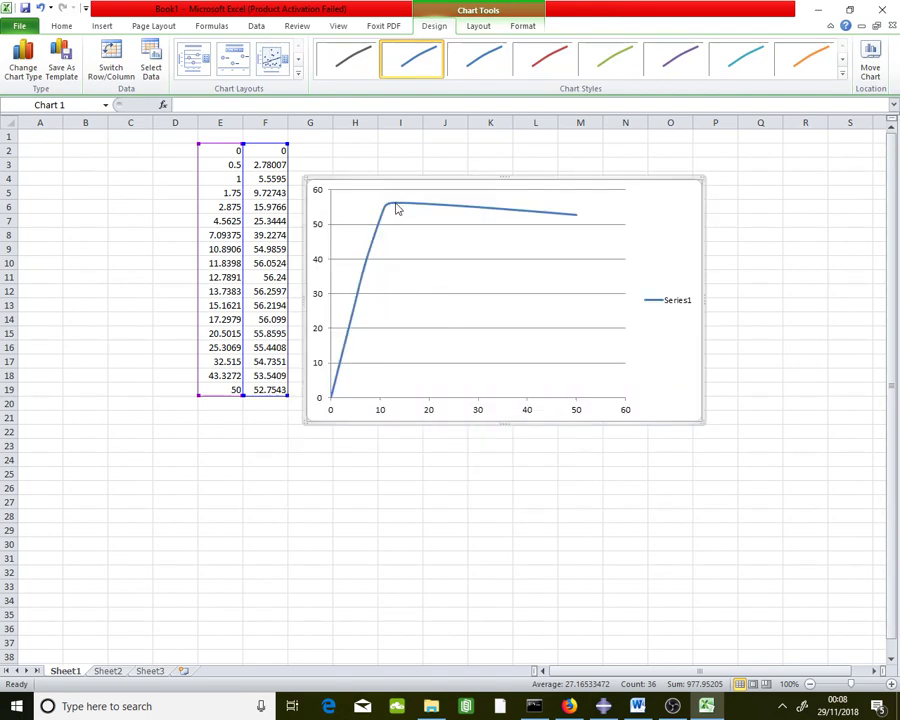
# Examine the peak force and its corresponding displacement in the data columns against the plotted curve.
pyautogui.click(280, 291)
pyautogui.moveTo(216, 291); pyautogui.dragTo(216, 291)
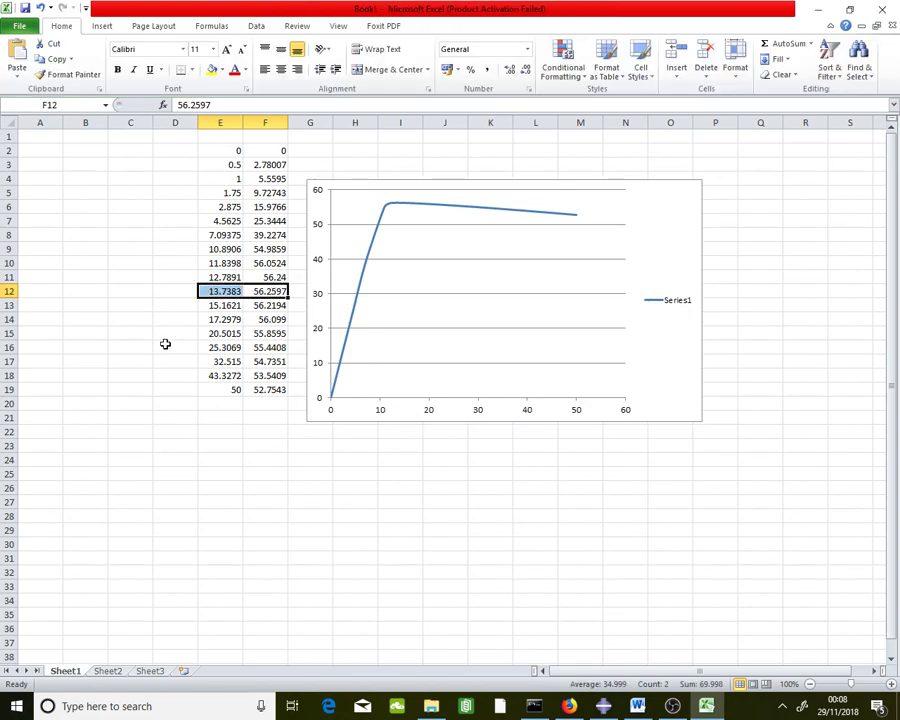
pyautogui.click(162, 344)
pyautogui.click(161, 318)
pyautogui.click(164, 338)
pyautogui.click(165, 318)
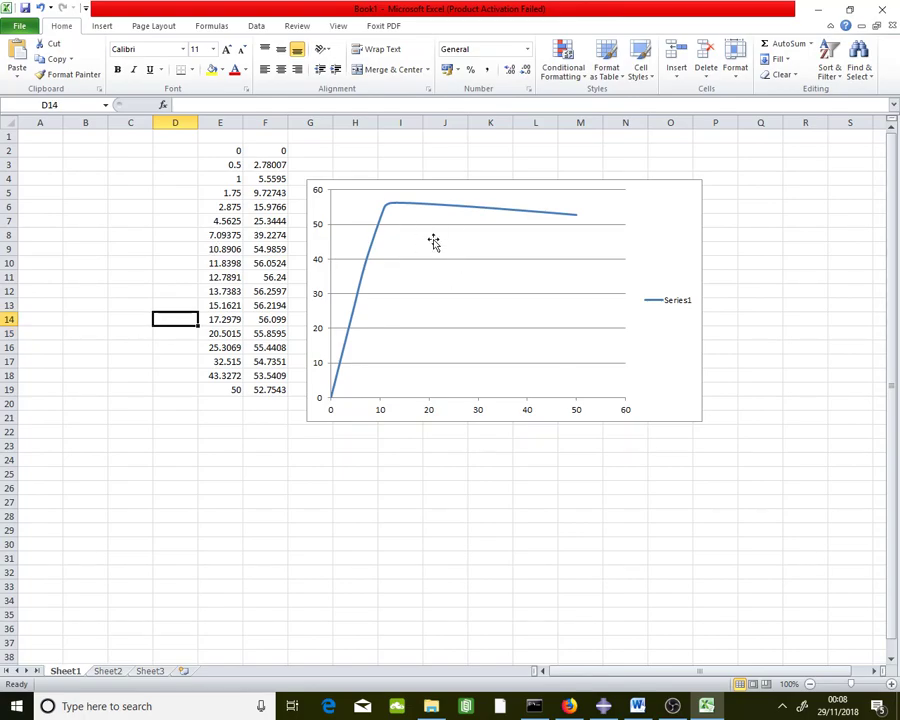
# Switch to Abaqus/CAE, close the Force data editor, delete both the Force and U2 XY data, and close the XY data dialogs.
pyautogui.click(606, 706)
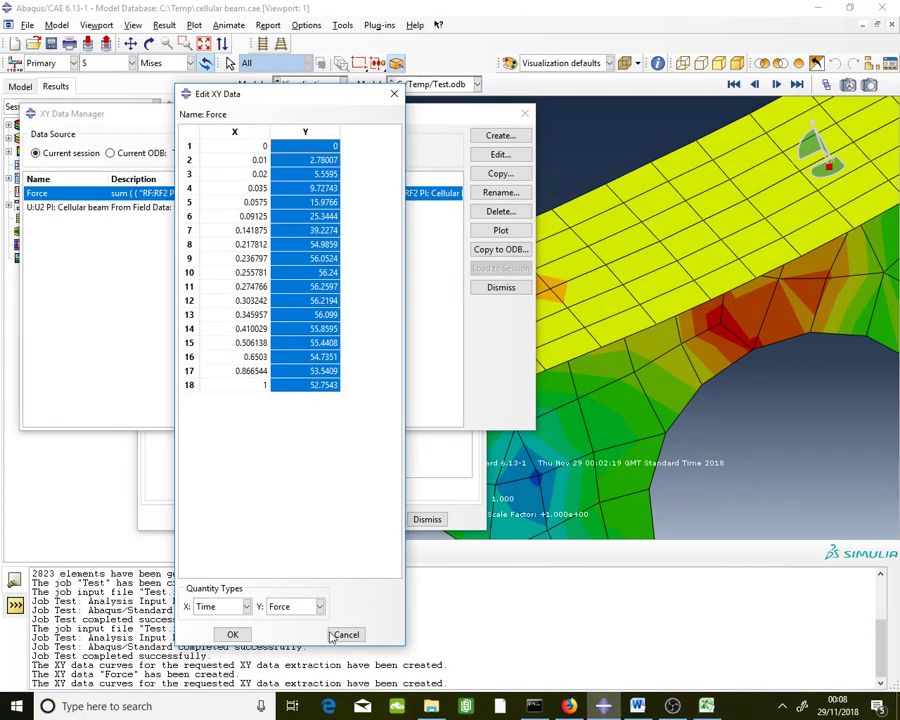
pyautogui.click(232, 634)
pyautogui.keyDown('shift'); pyautogui.click(448, 207); pyautogui.keyUp('shift')
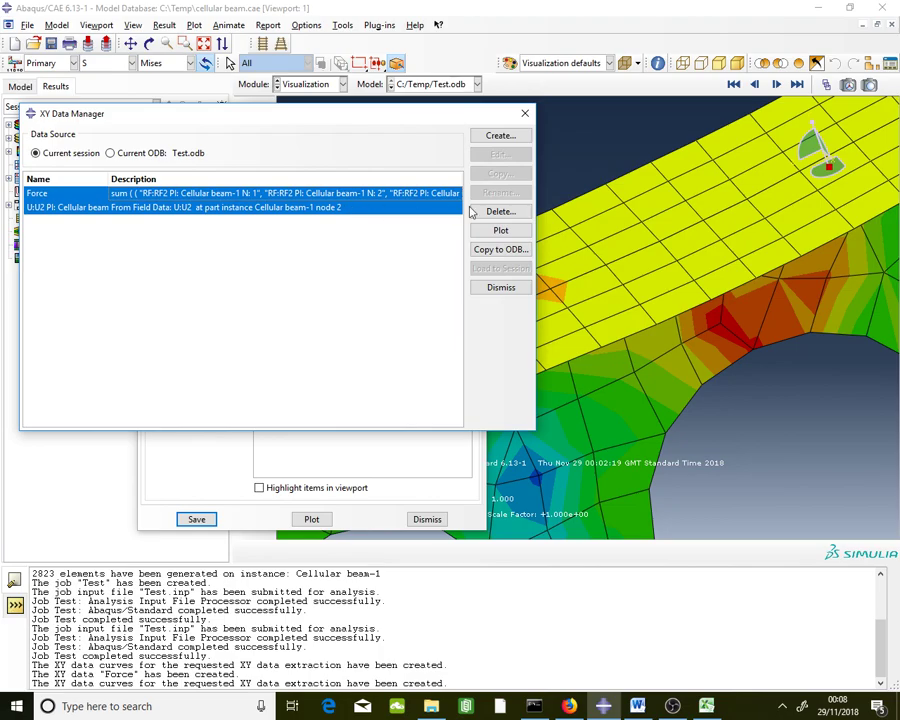
pyautogui.click(500, 211)
pyautogui.click(418, 372)
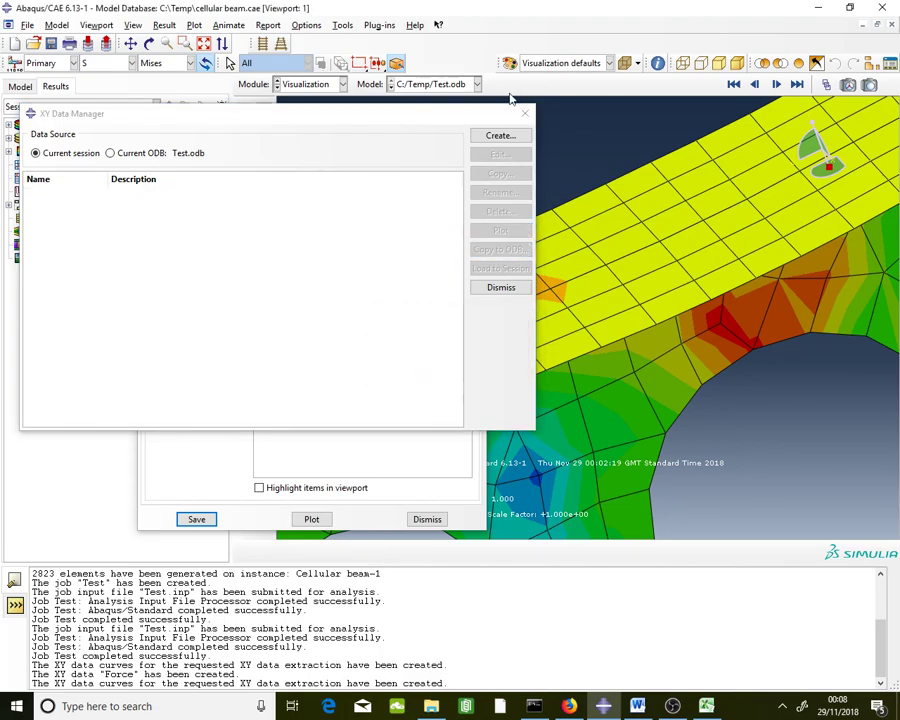
pyautogui.click(525, 113)
pyautogui.click(472, 117)
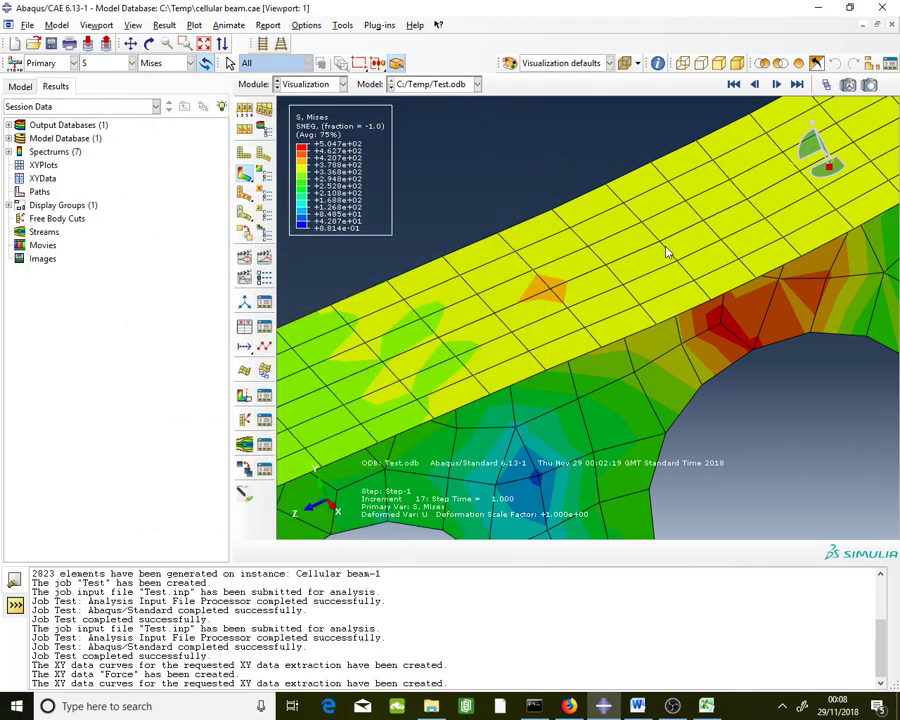
# Inspect the Mises stress contours along the deformed cellular beam from a wider, more side-on view.
pyautogui.scroll(-5, 668, 251)
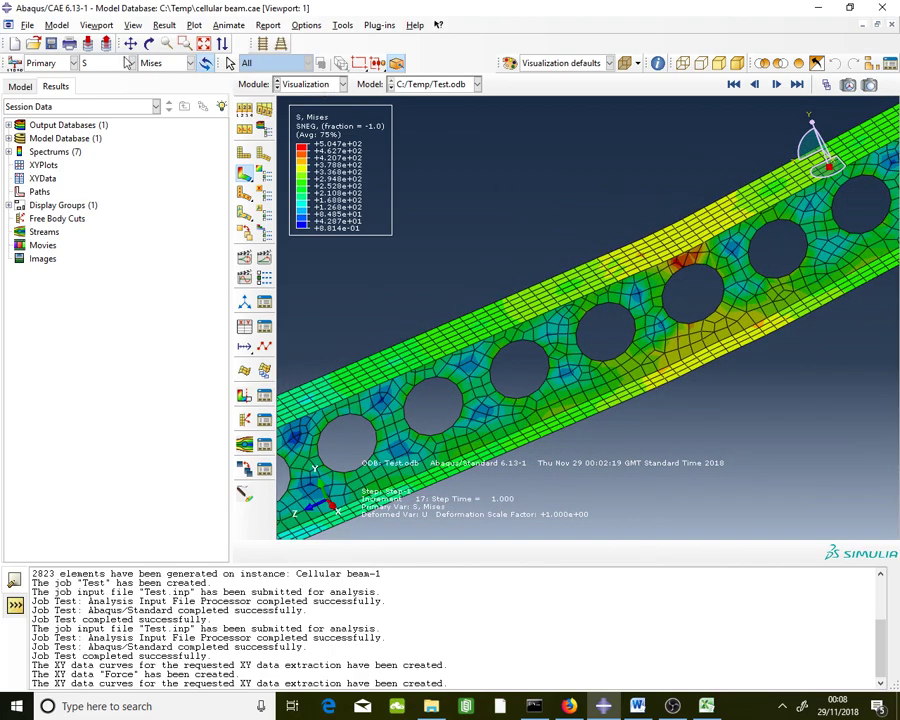
pyautogui.click(149, 43)
pyautogui.moveTo(690, 310); pyautogui.dragTo(650, 228)
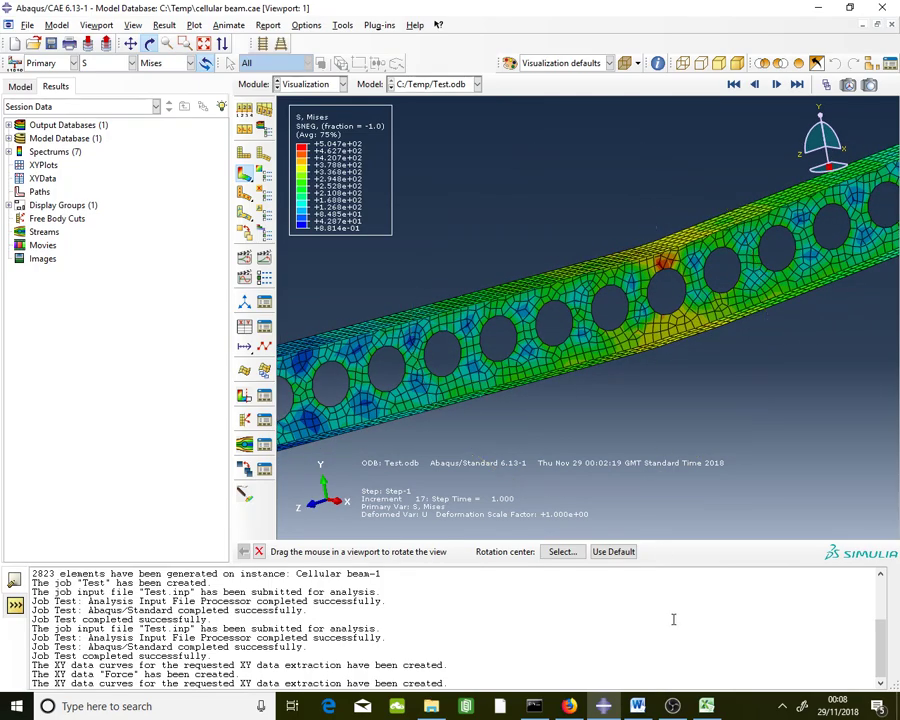
pyautogui.click(673, 706)
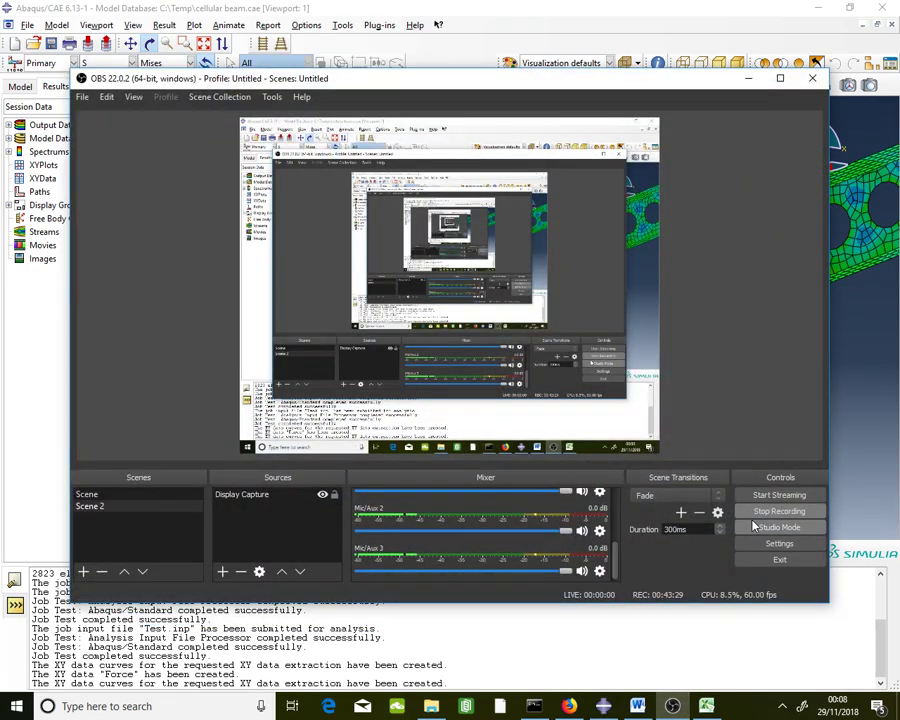